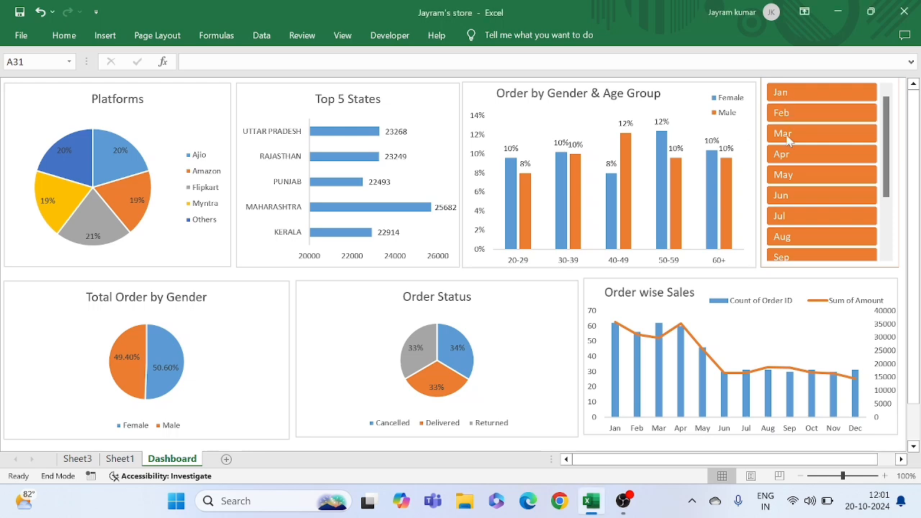
# Filter the dashboard charts by month with the slicer, viewing Jan, Apr and May in turn
pyautogui.click(808, 94)
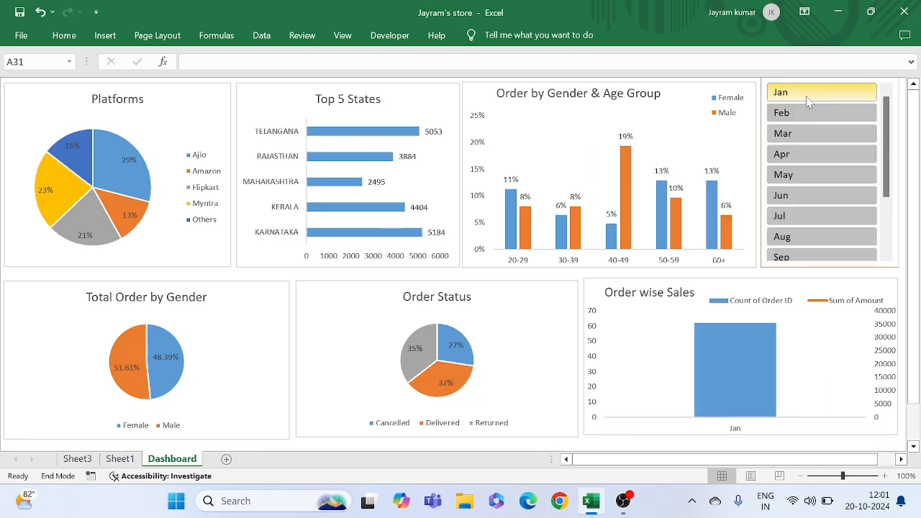
pyautogui.click(800, 151)
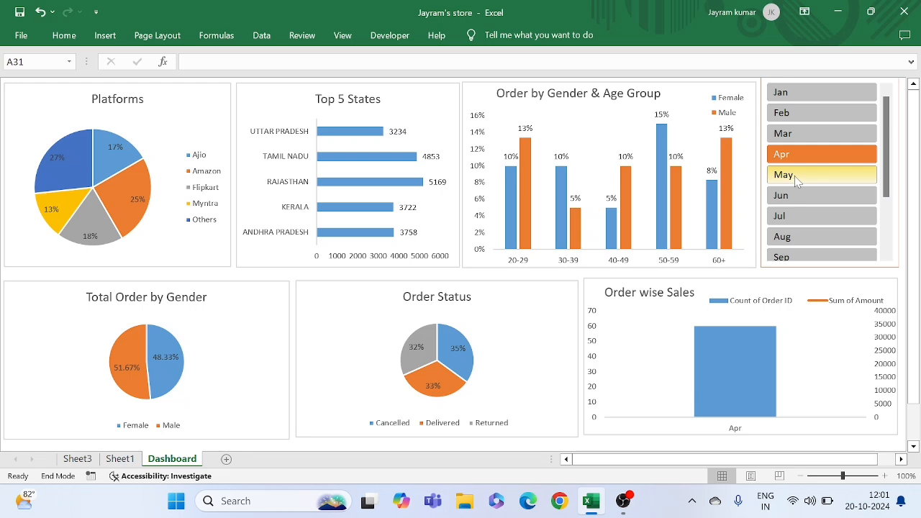
pyautogui.click(794, 176)
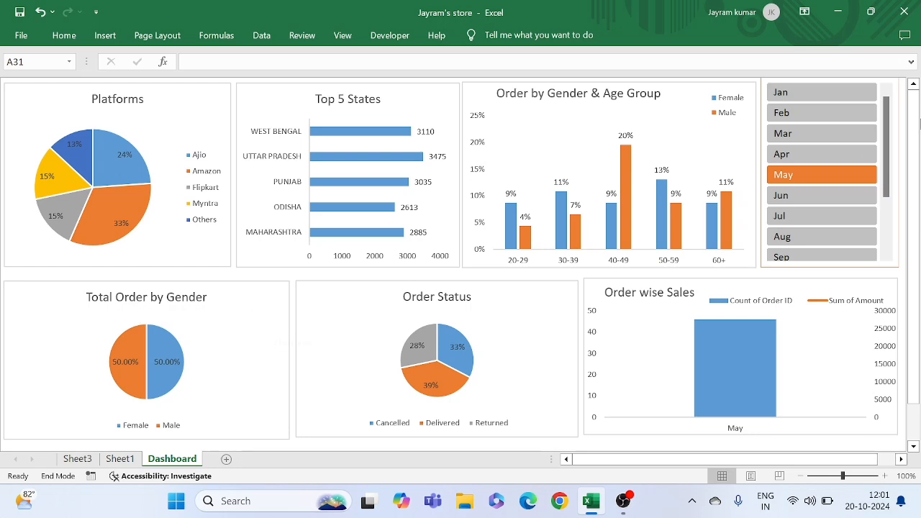
pyautogui.rightClick(816, 173)
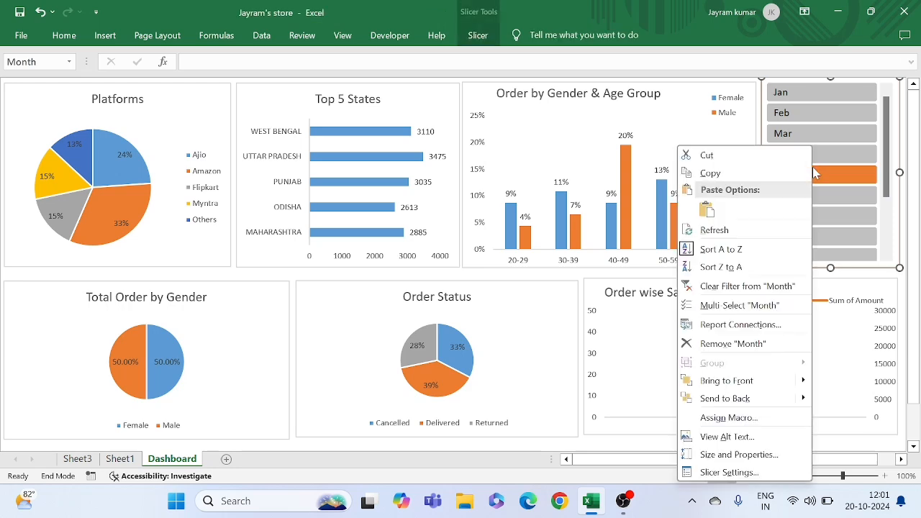
pyautogui.click(887, 199)
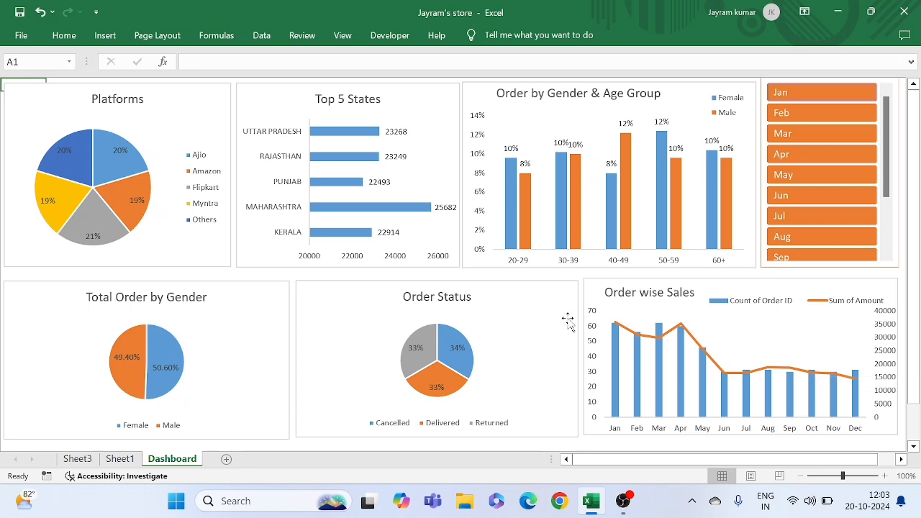
pyautogui.click(455, 273)
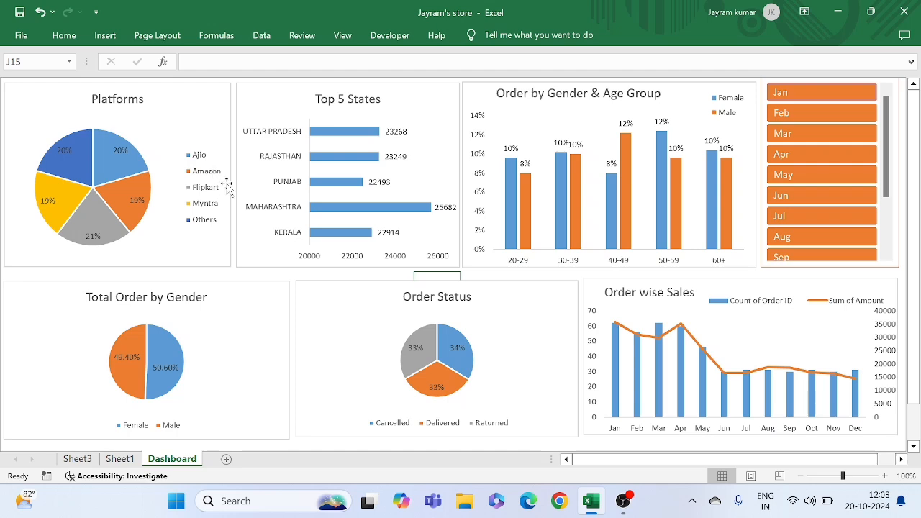
pyautogui.click(284, 275)
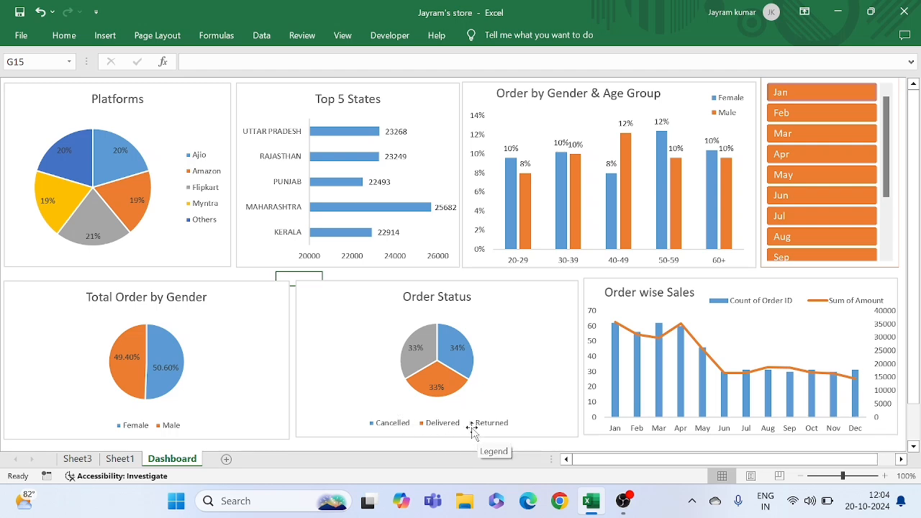
pyautogui.click(247, 275)
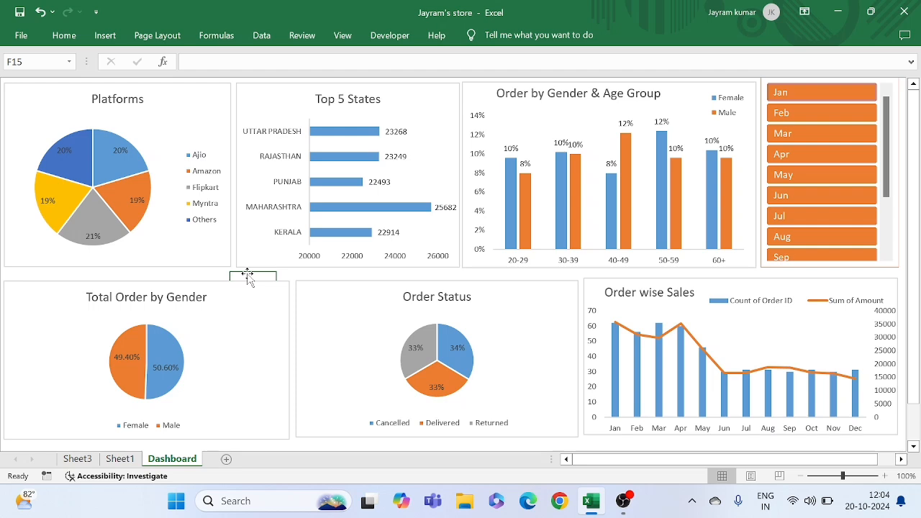
pyautogui.click(295, 278)
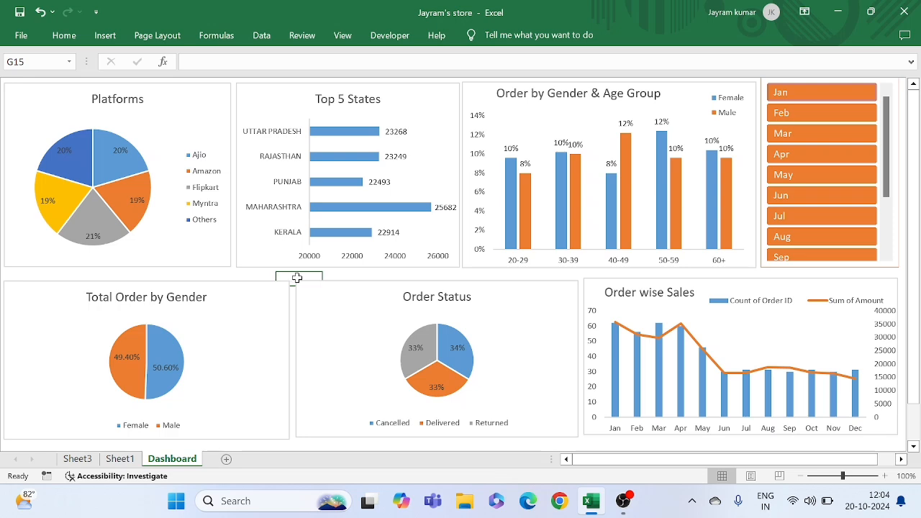
pyautogui.click(268, 276)
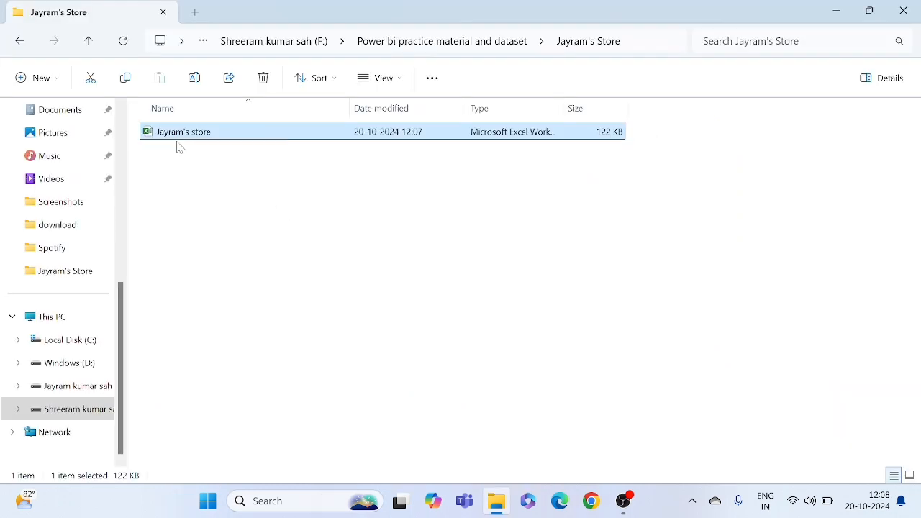
# Open the store workbook in Excel, view the pivot tables on Sheet3, and go to the start of the order data on Sheet1
pyautogui.doubleClick(213, 141)
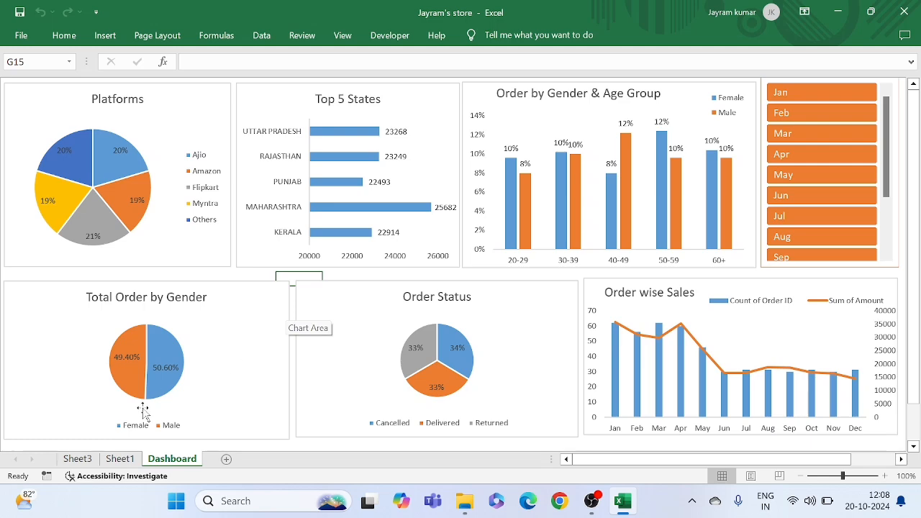
pyautogui.click(84, 462)
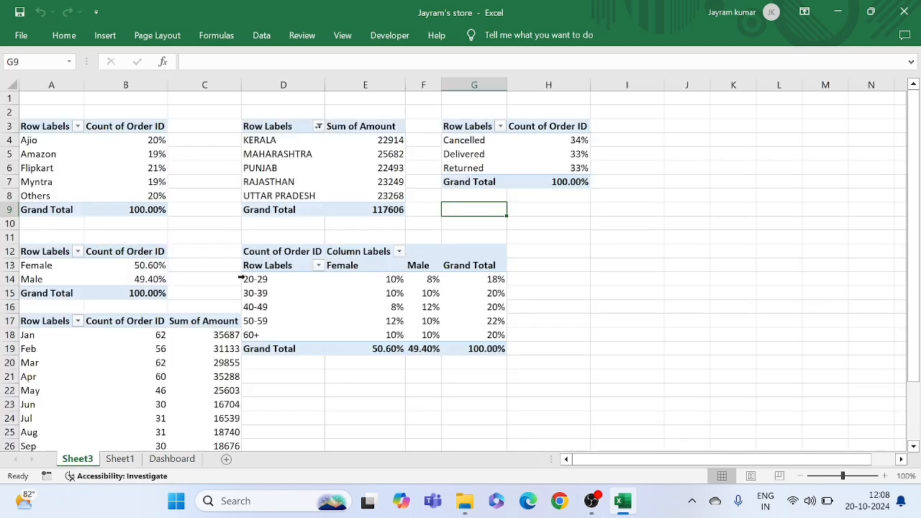
pyautogui.click(121, 460)
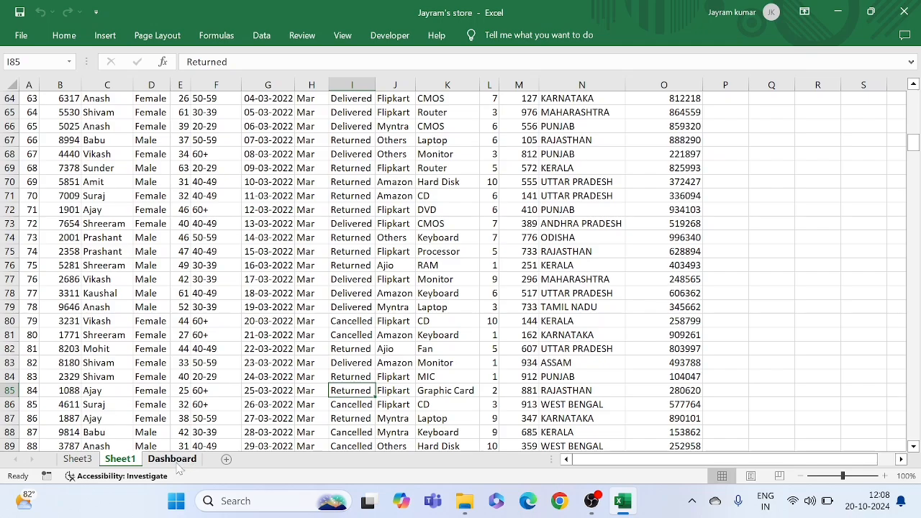
pyautogui.click(214, 295)
pyautogui.scroll(20, 212, 292)
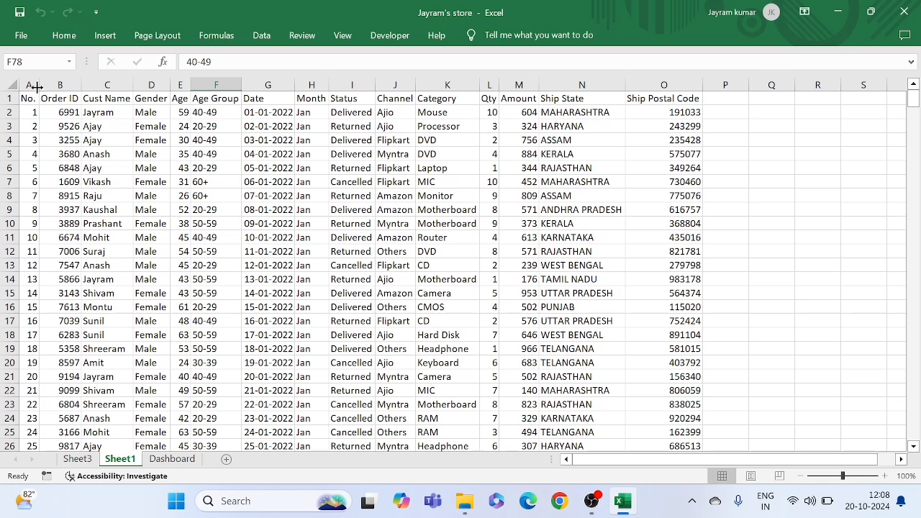
# Examine the whole order table and its No., Order ID and Cust Name columns
pyautogui.click(12, 88)
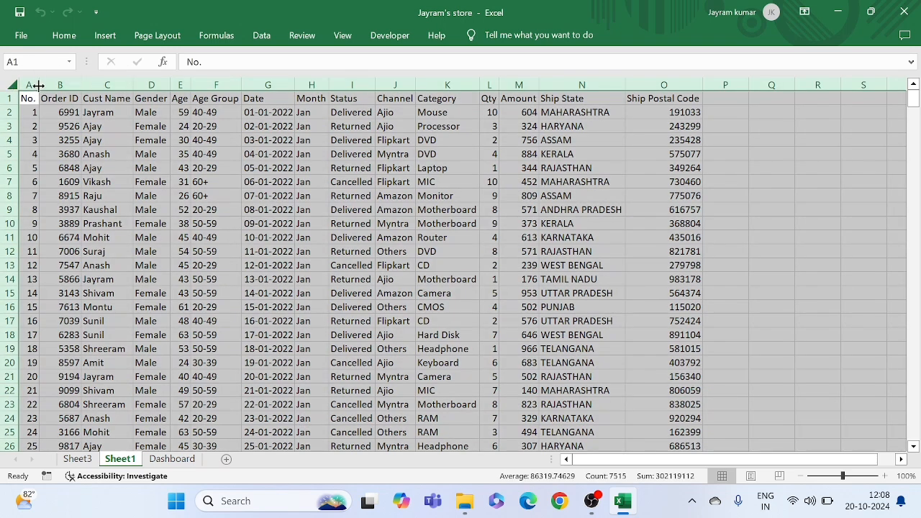
pyautogui.click(95, 169)
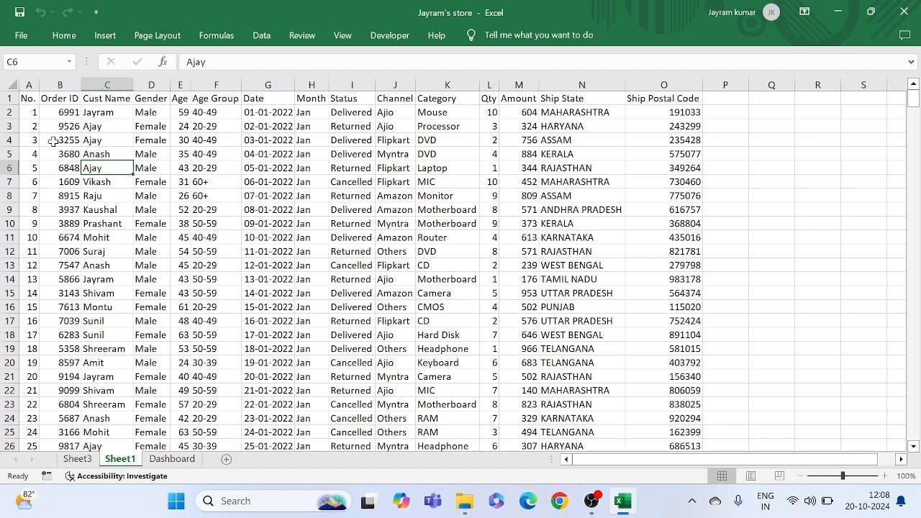
pyautogui.click(31, 112)
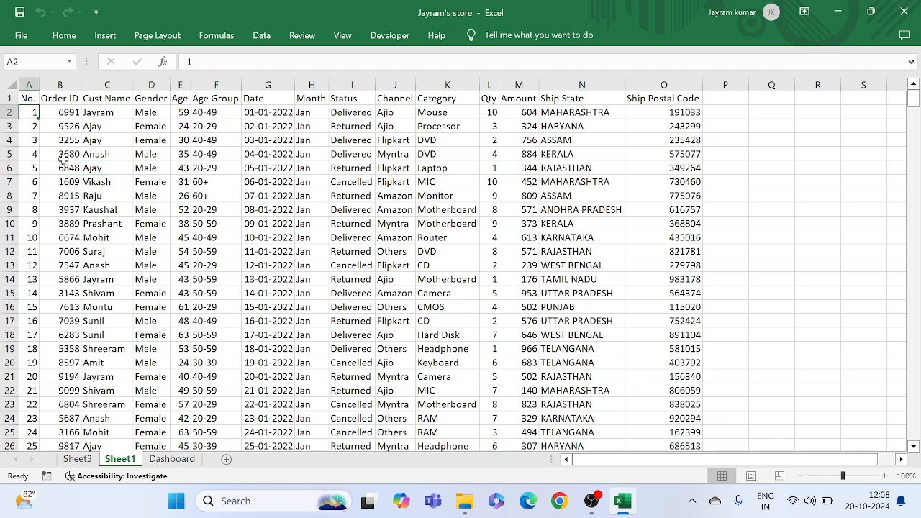
pyautogui.click(72, 115)
pyautogui.click(69, 154)
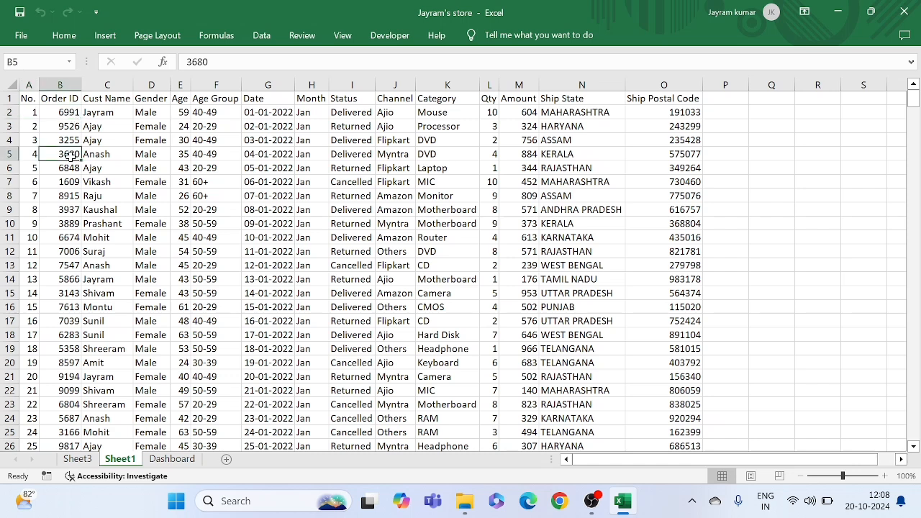
pyautogui.click(114, 125)
pyautogui.click(111, 155)
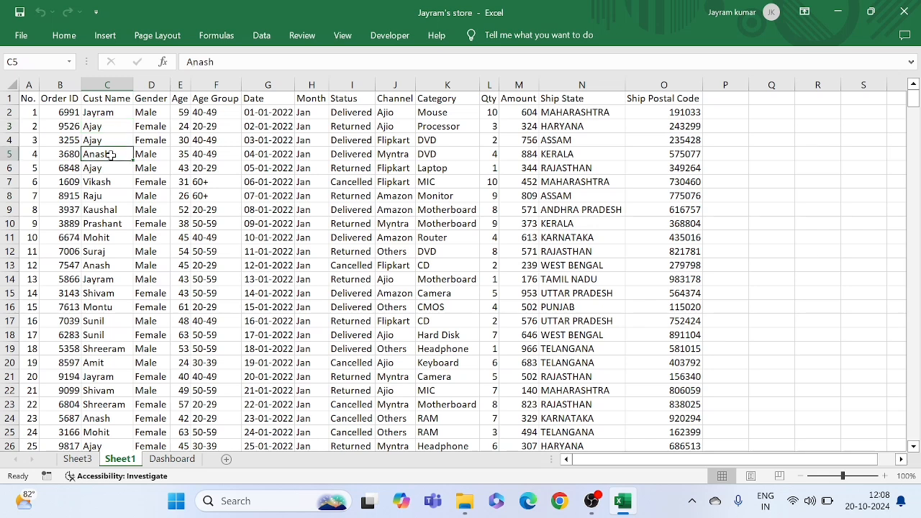
# Examine the Gender, Age, Age Group, Date and Month columns of the order table
pyautogui.click(153, 126)
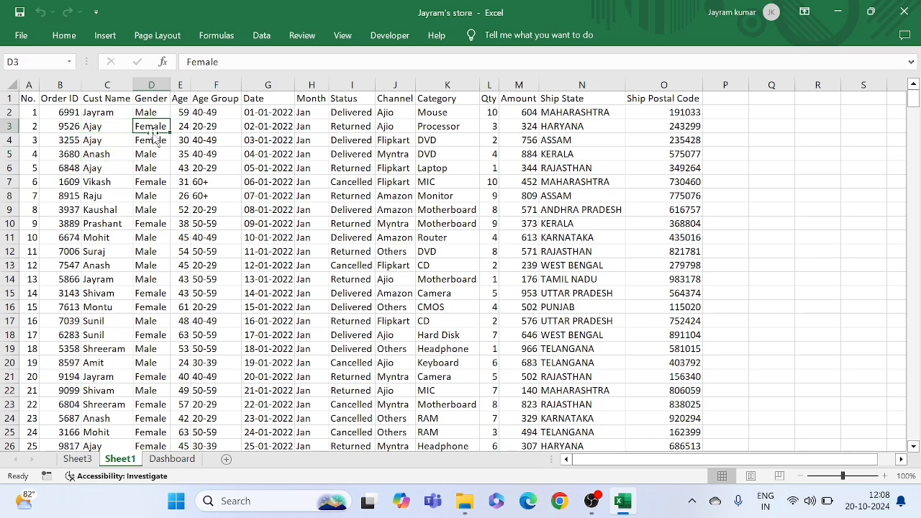
pyautogui.click(185, 124)
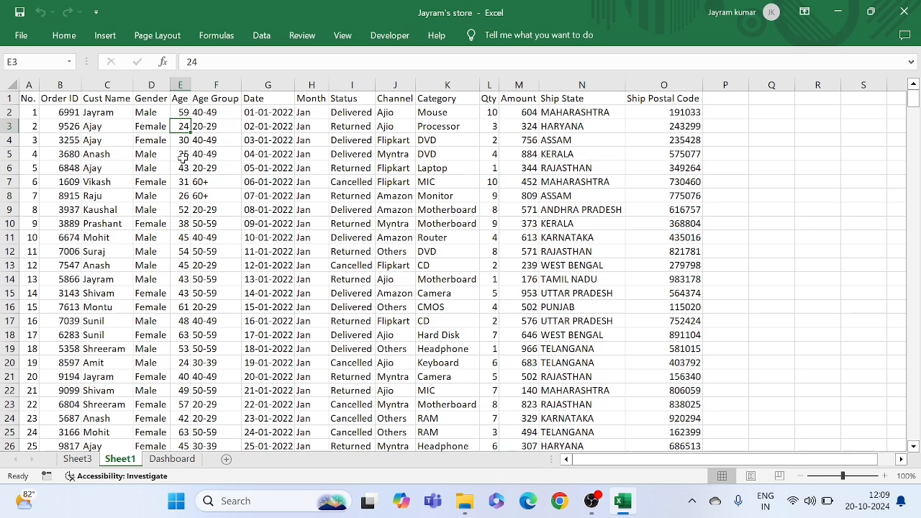
pyautogui.click(184, 156)
pyautogui.click(215, 127)
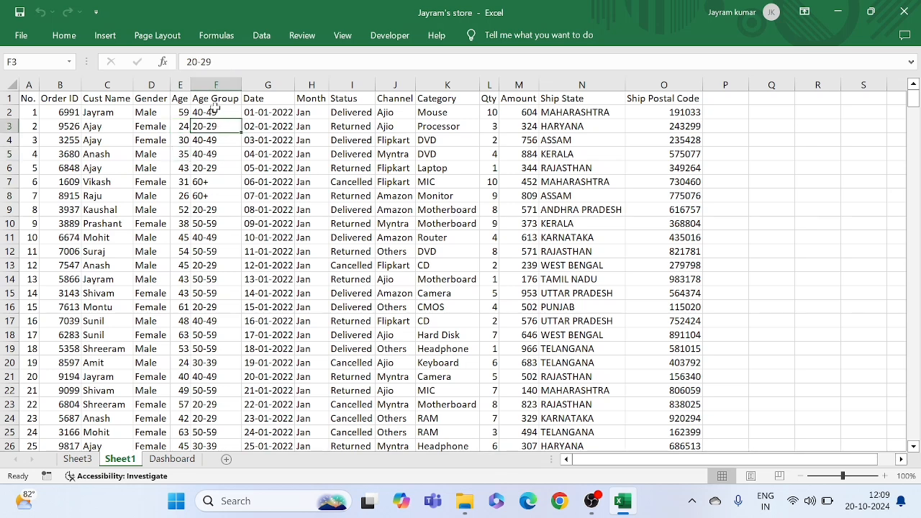
pyautogui.click(208, 150)
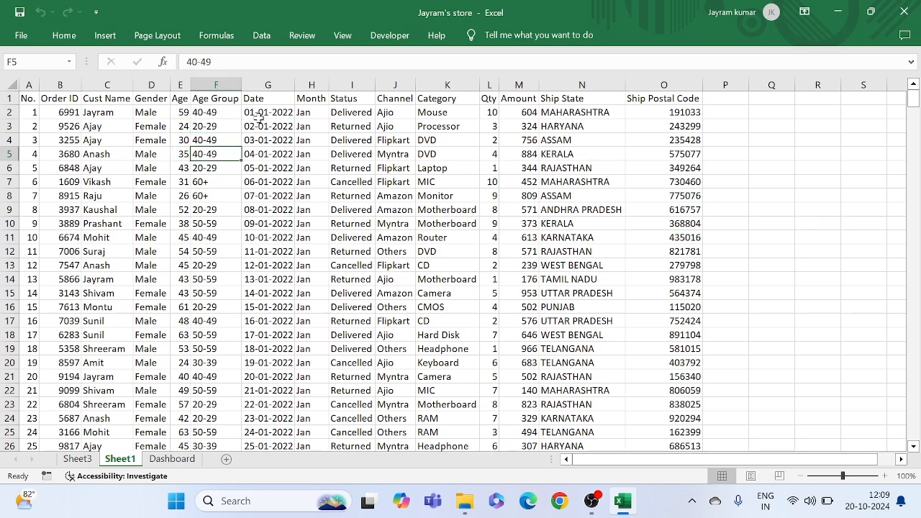
pyautogui.click(260, 115)
pyautogui.click(275, 138)
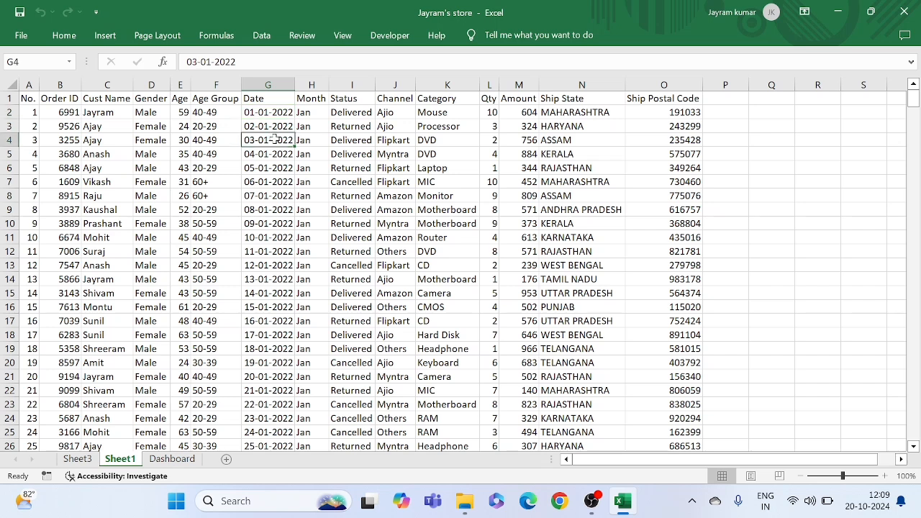
pyautogui.click(314, 124)
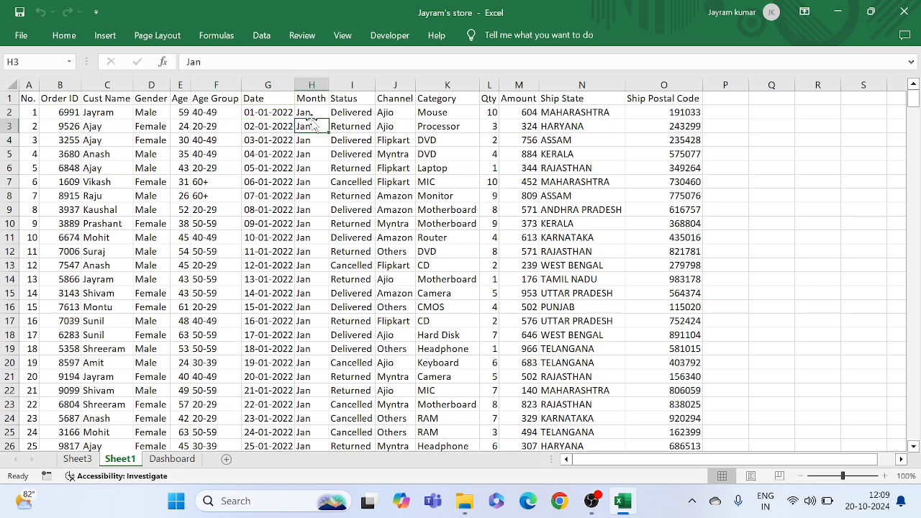
# Examine the Status, Channel and Category columns of the order table
pyautogui.click(363, 124)
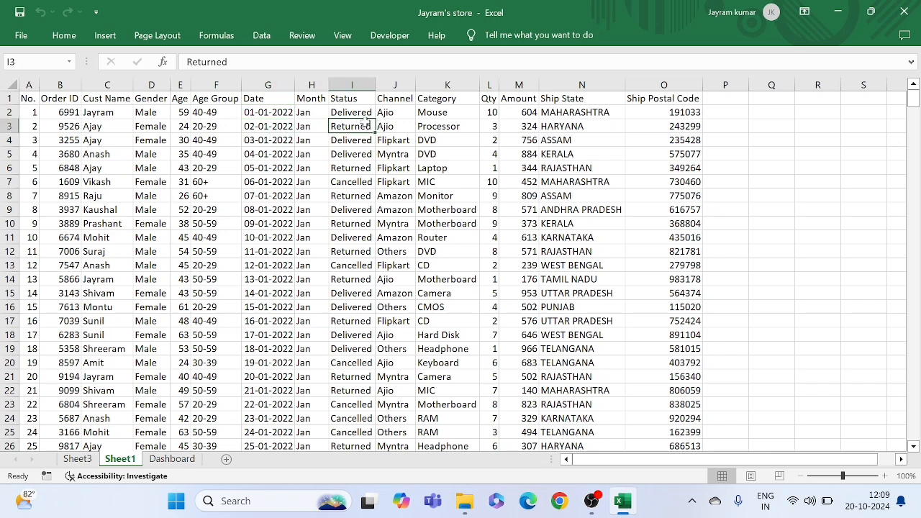
pyautogui.click(365, 166)
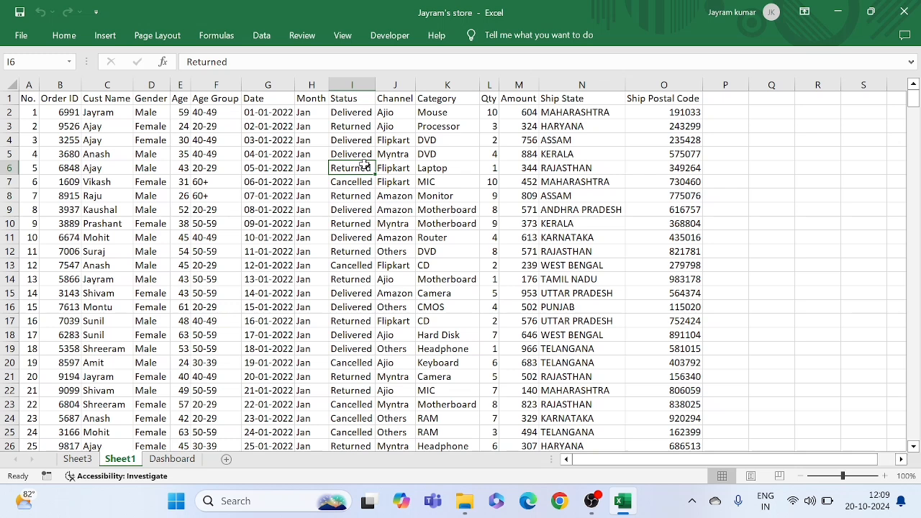
pyautogui.click(360, 139)
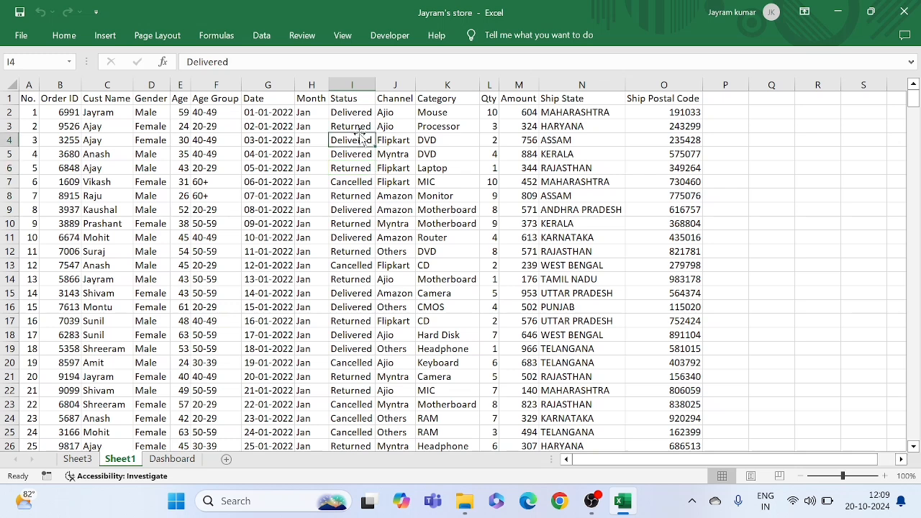
pyautogui.click(359, 127)
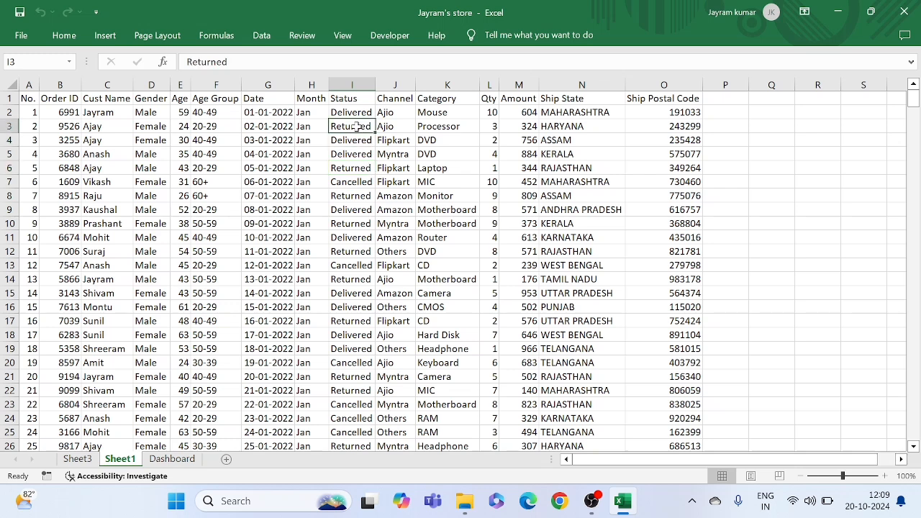
pyautogui.click(398, 139)
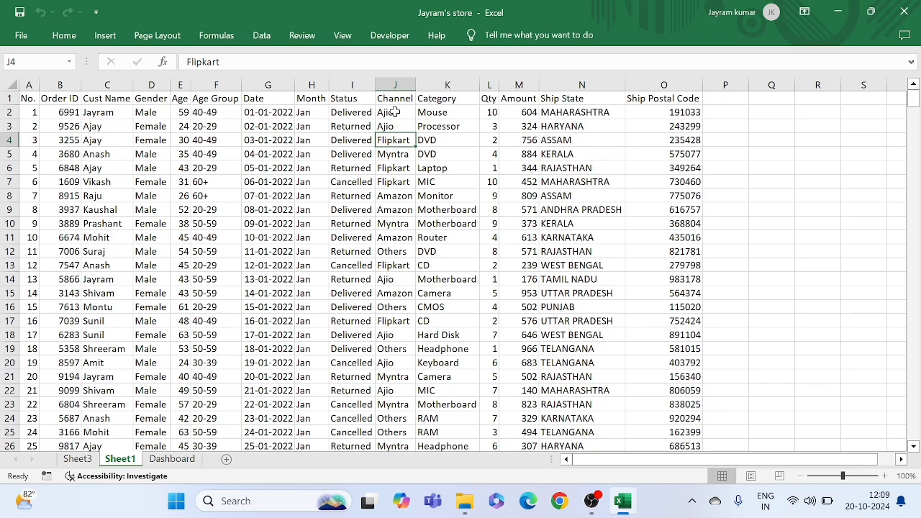
pyautogui.click(394, 112)
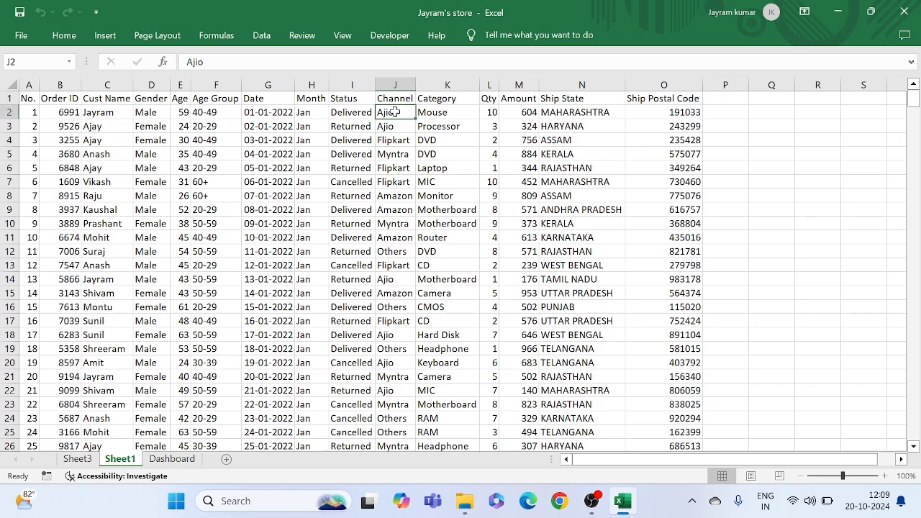
pyautogui.click(409, 168)
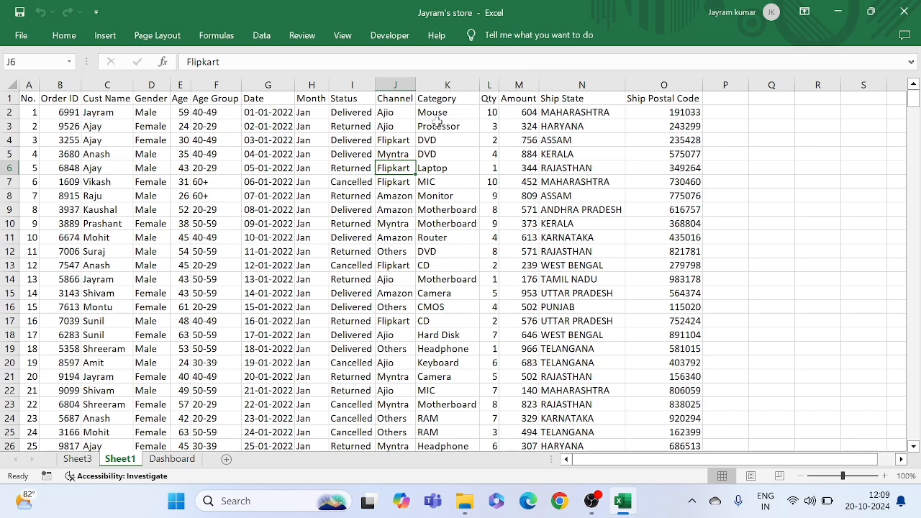
pyautogui.click(436, 124)
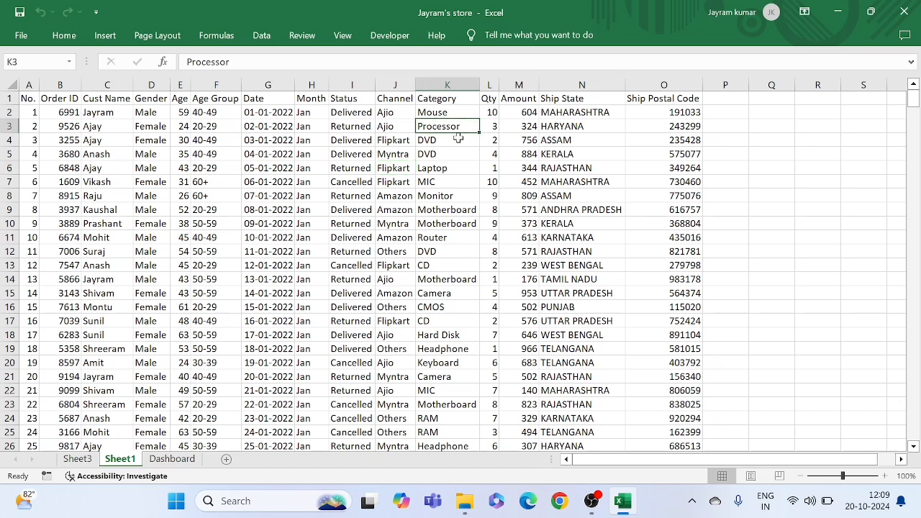
pyautogui.click(443, 178)
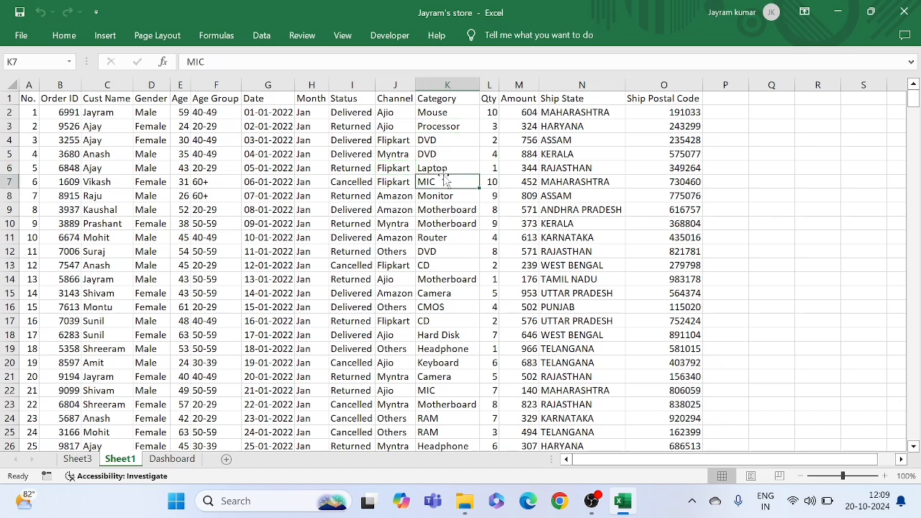
# Examine the Qty, Amount, Ship State and Ship Postal Code columns, and look across the order rows
pyautogui.click(494, 140)
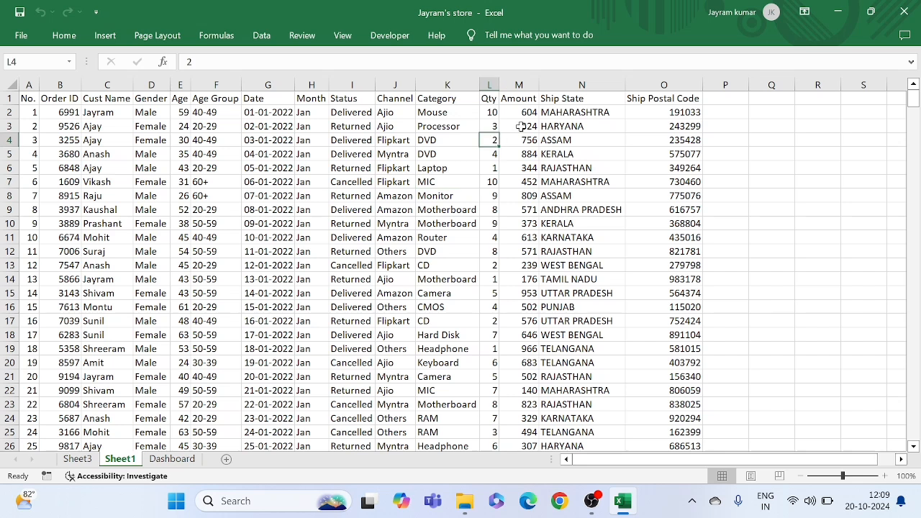
pyautogui.click(523, 127)
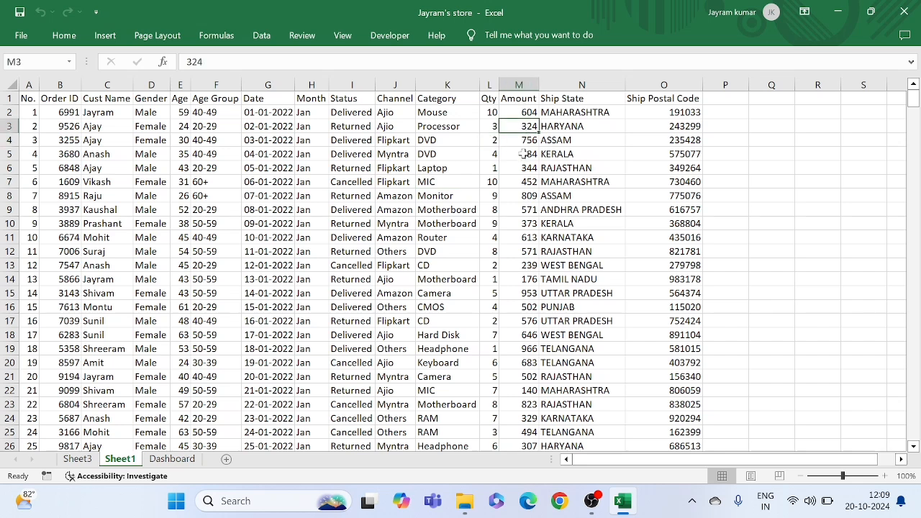
pyautogui.click(526, 154)
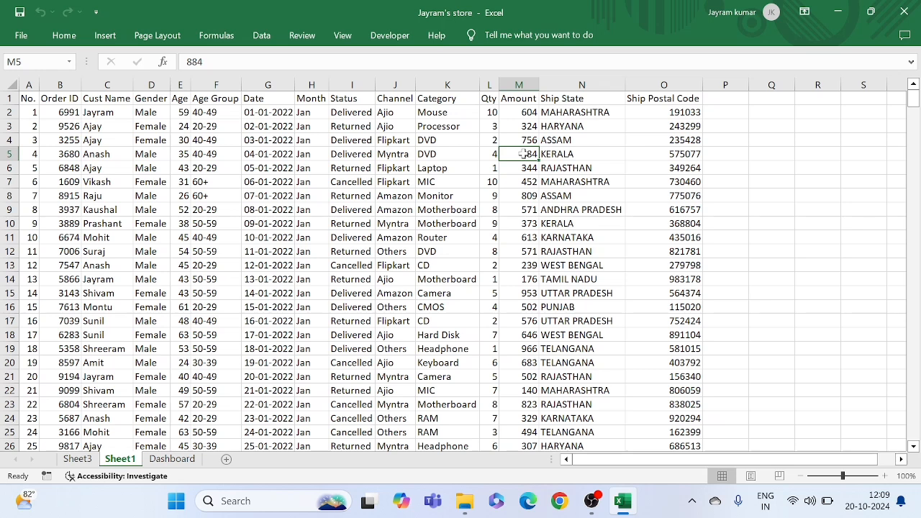
pyautogui.click(567, 138)
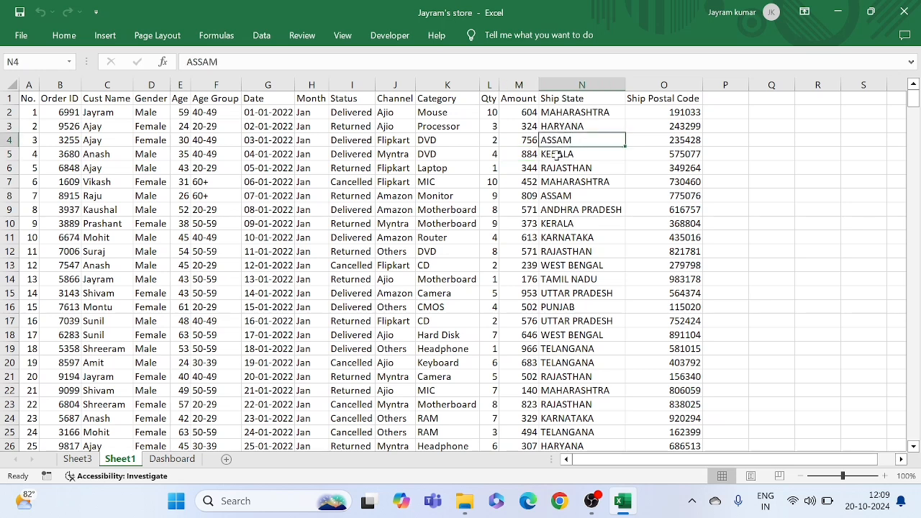
pyautogui.click(563, 124)
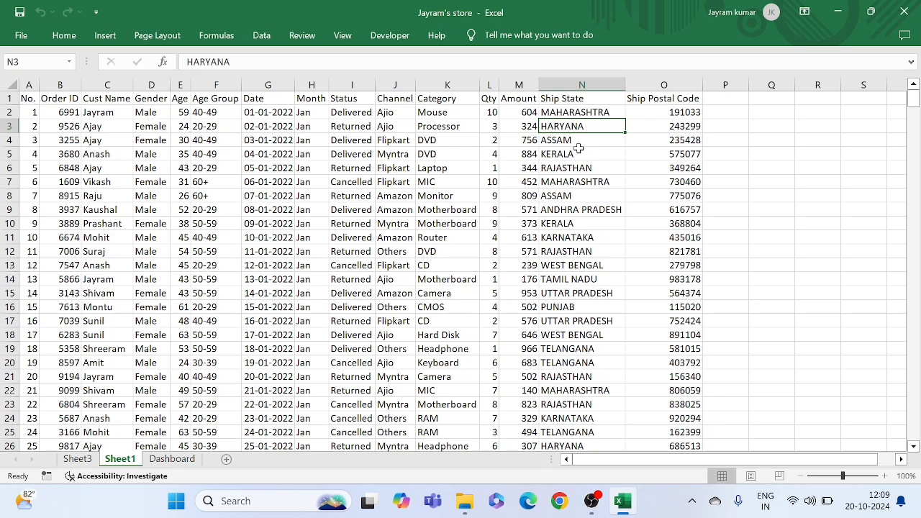
pyautogui.click(562, 155)
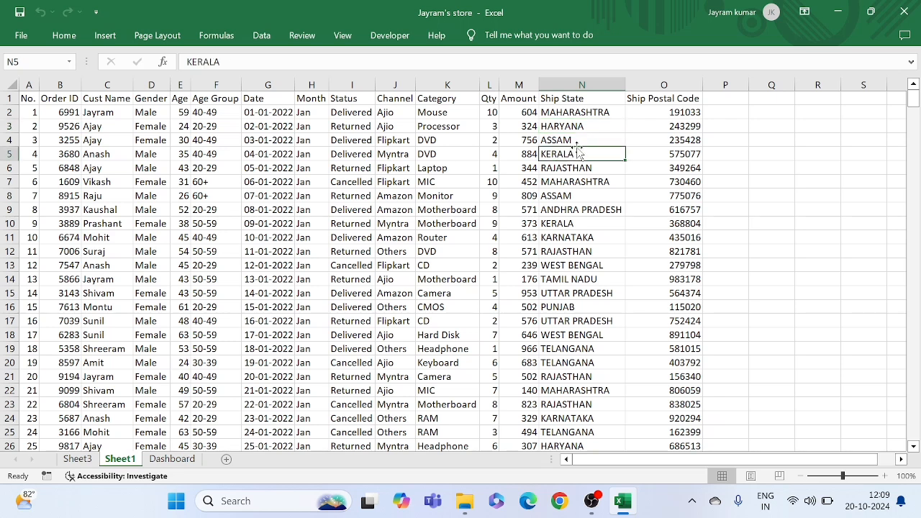
pyautogui.click(672, 126)
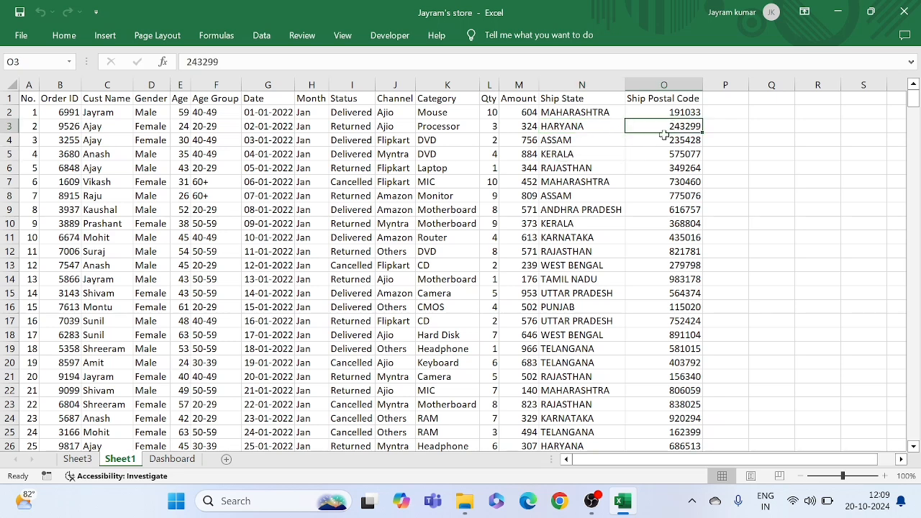
pyautogui.click(661, 200)
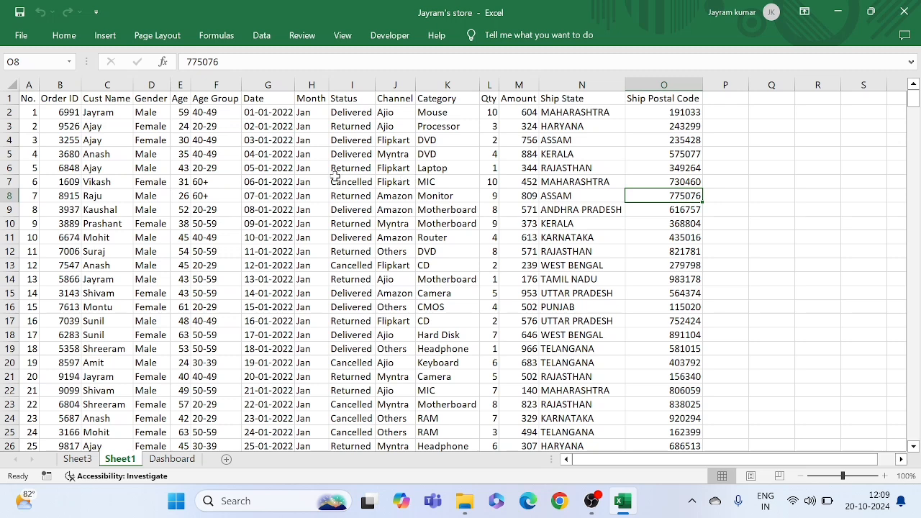
pyautogui.moveTo(76, 141); pyautogui.dragTo(633, 185)
pyautogui.click(528, 192)
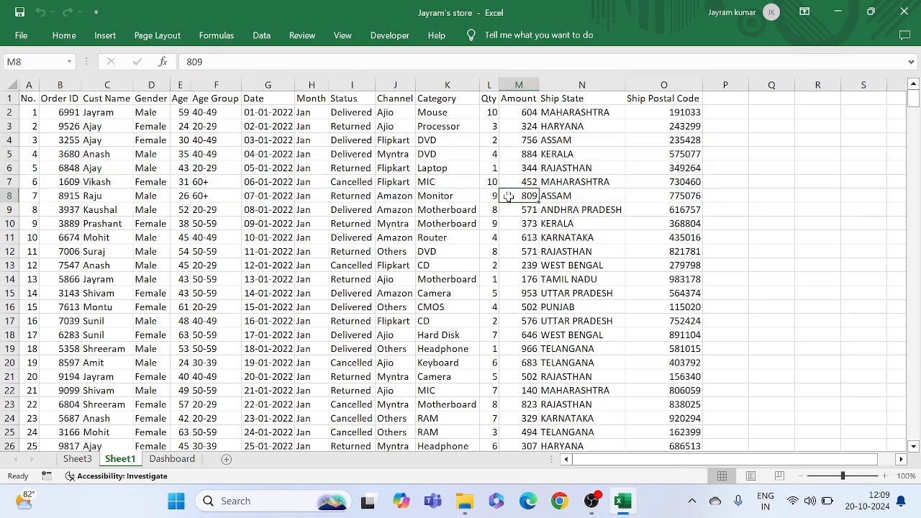
# Copy the entire order table into a new blank workbook, starting at cell A1
pyautogui.click(392, 197)
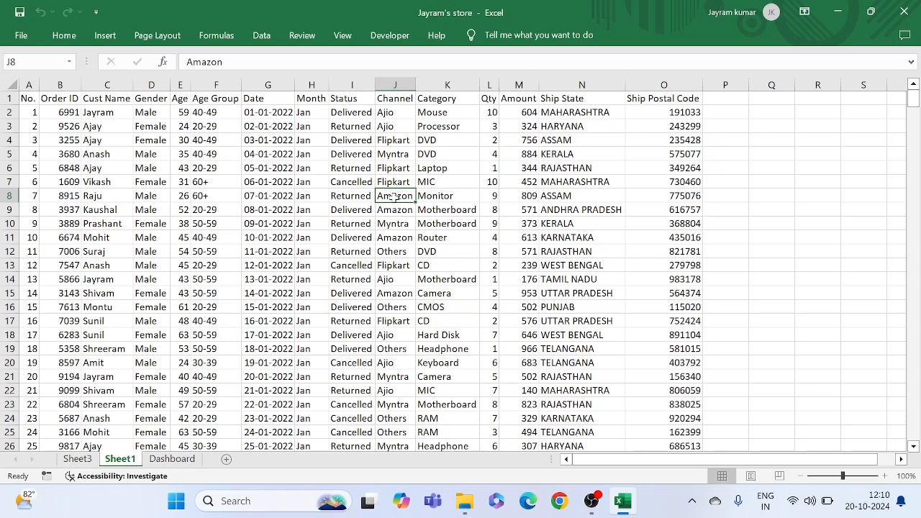
pyautogui.hotkey('ctrl', 'a')
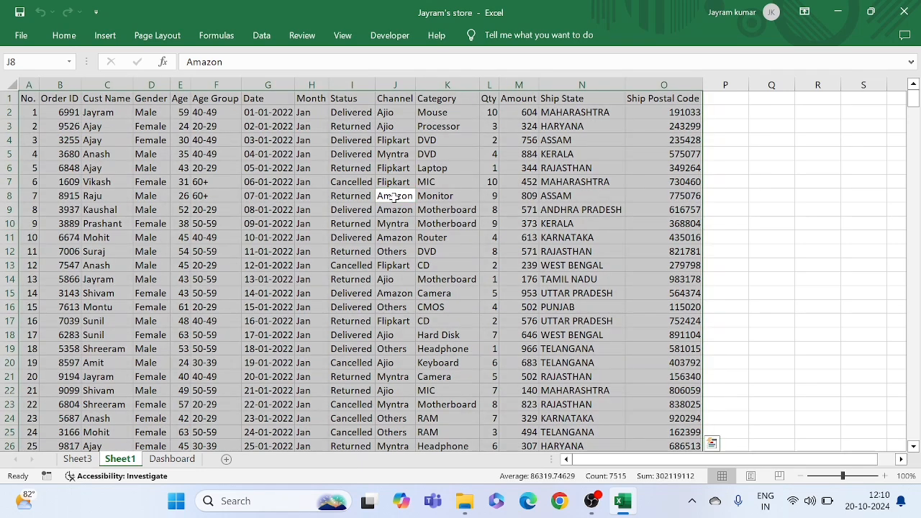
pyautogui.hotkey('ctrl', 'c')
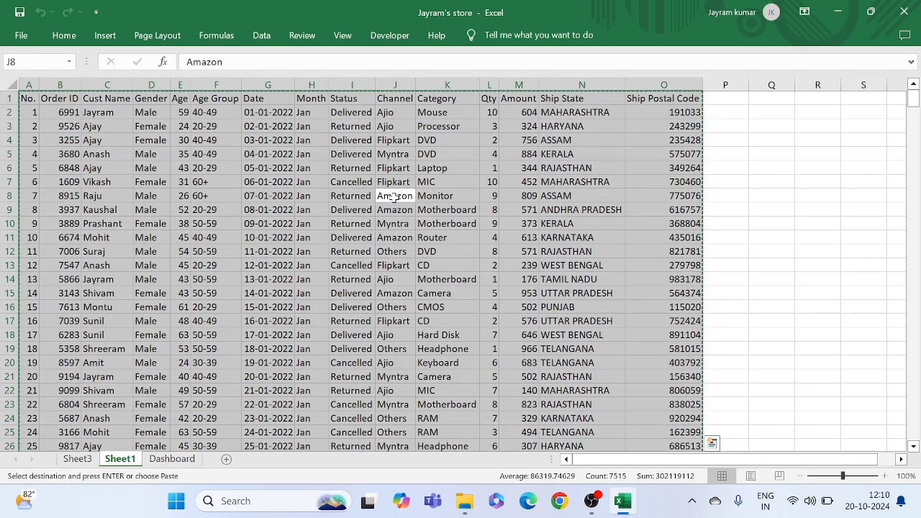
pyautogui.click(275, 192)
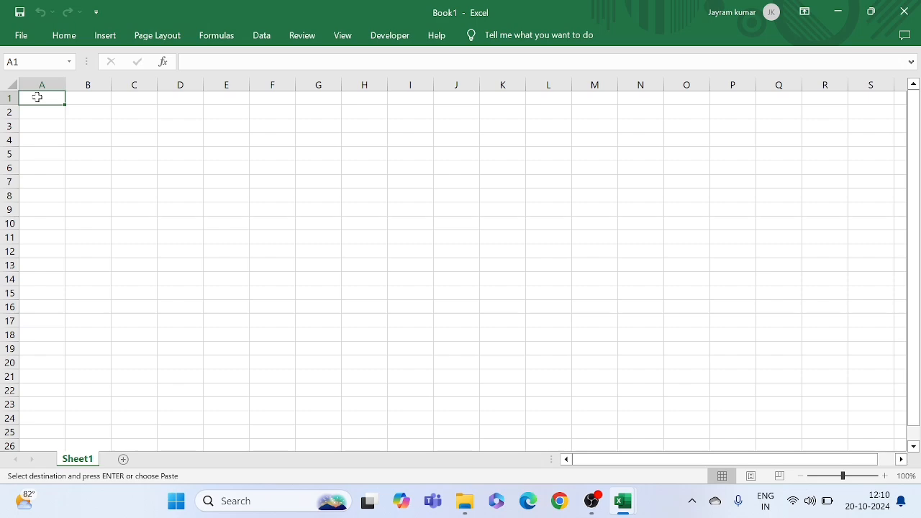
pyautogui.hotkey('ctrl', 'v')
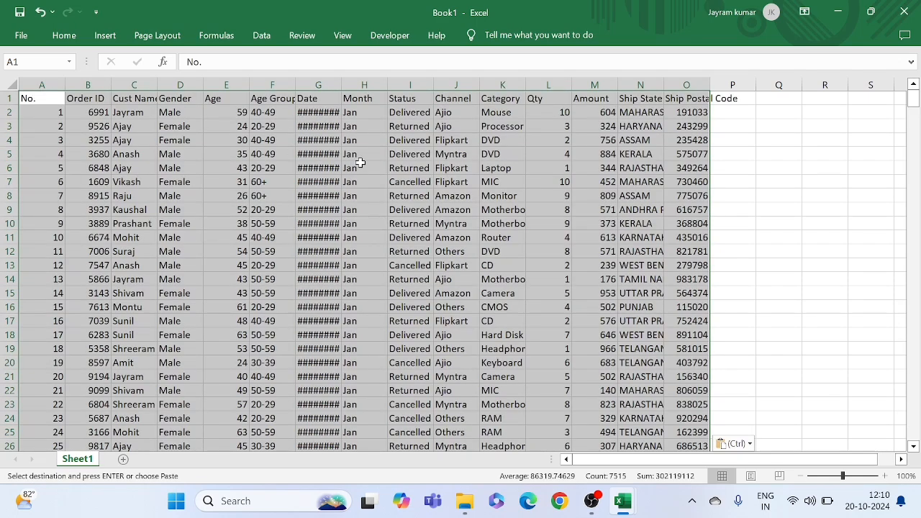
pyautogui.click(360, 164)
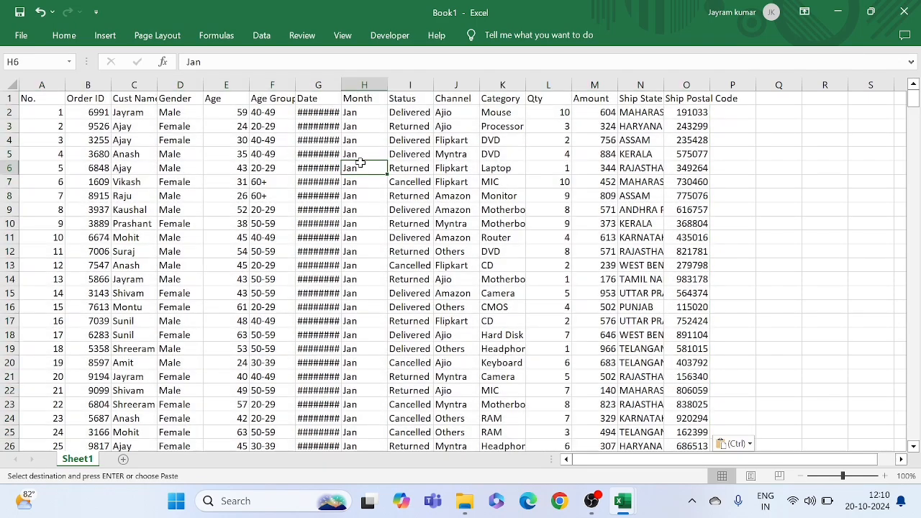
# Autofit the width of all columns in the new workbook's sheet to their contents
pyautogui.click(10, 84)
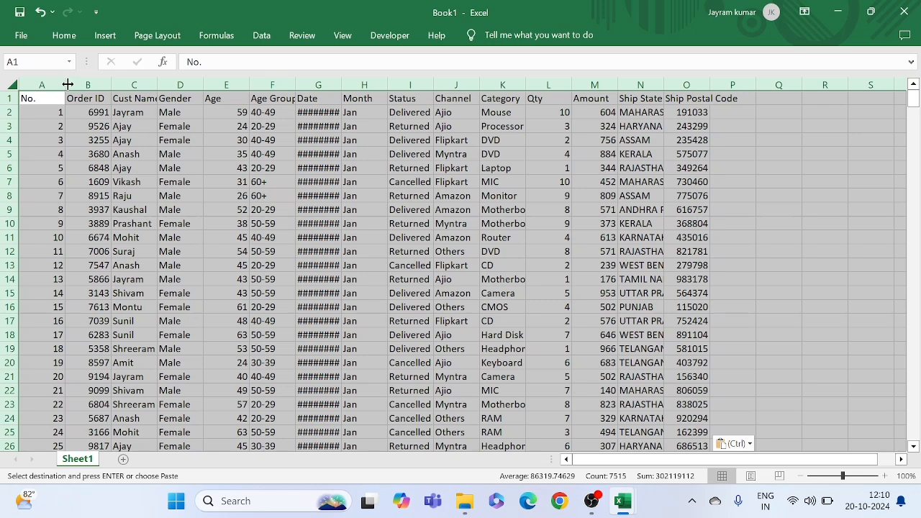
pyautogui.doubleClick(66, 85)
pyautogui.click(353, 193)
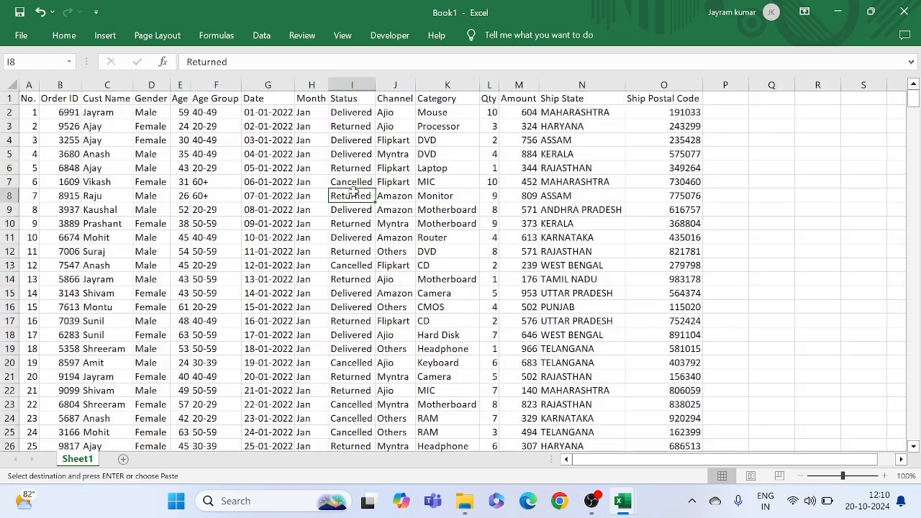
pyautogui.click(107, 251)
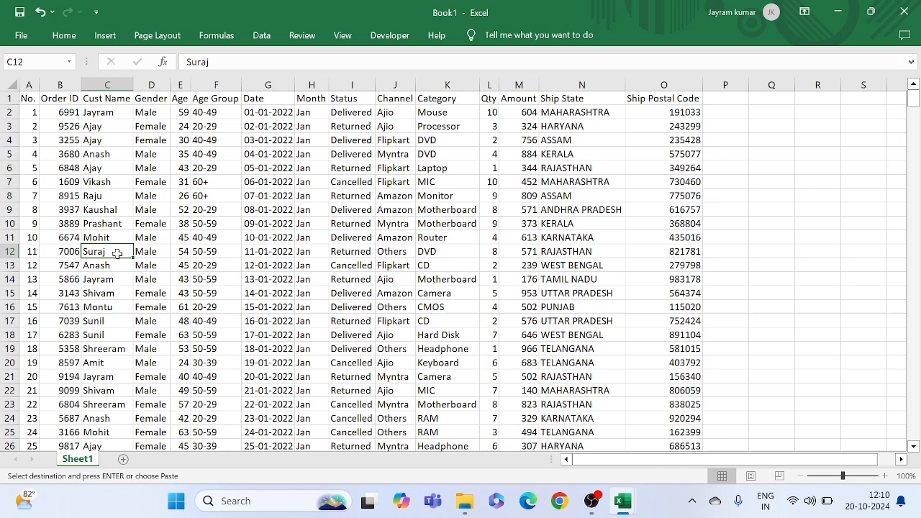
pyautogui.click(318, 209)
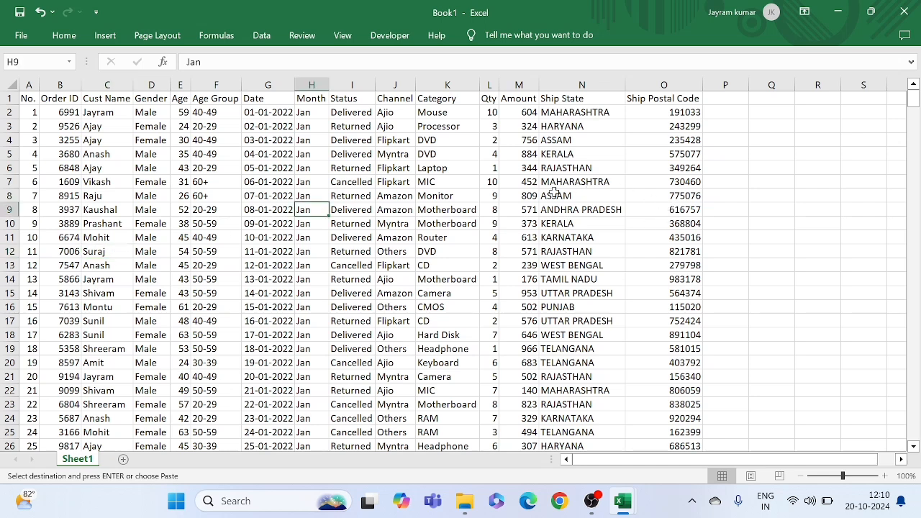
pyautogui.click(293, 157)
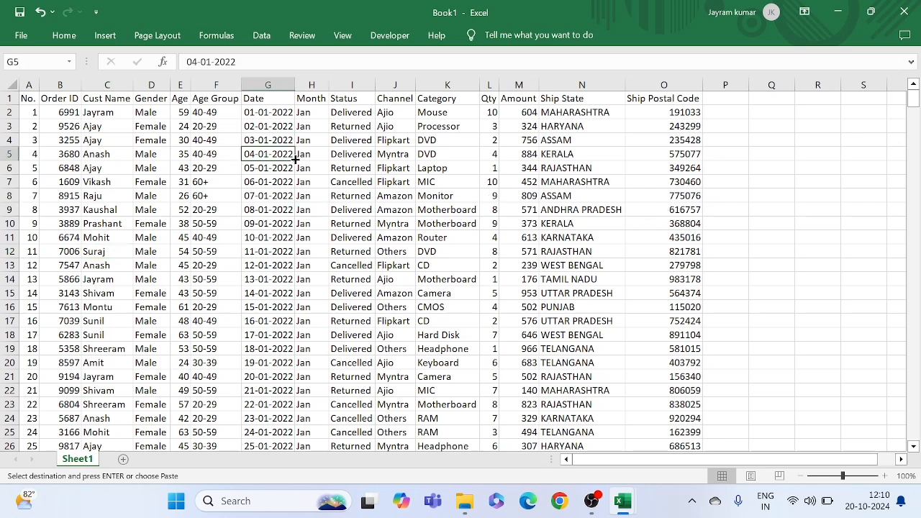
pyautogui.click(431, 200)
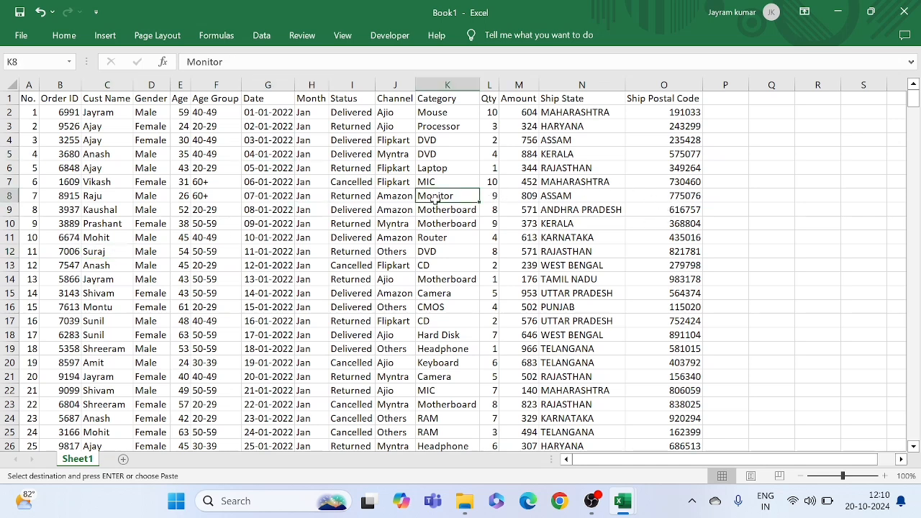
pyautogui.click(304, 181)
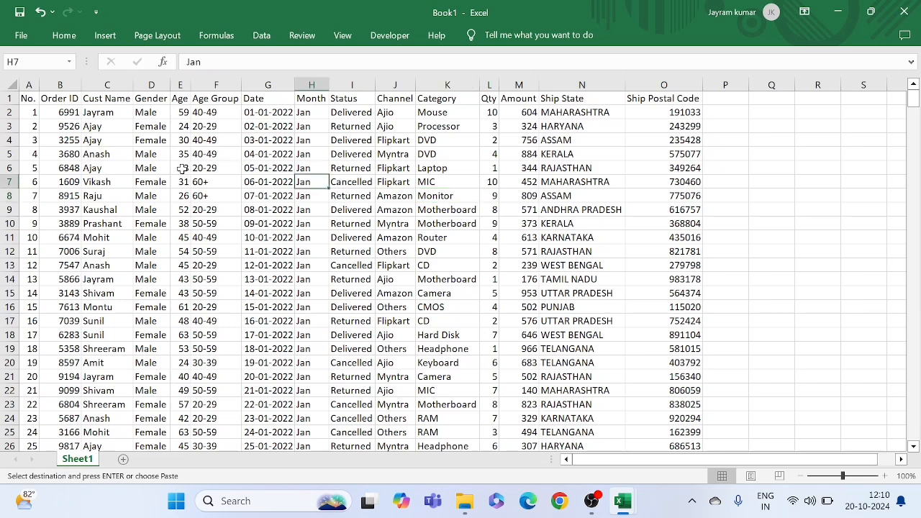
pyautogui.click(117, 169)
pyautogui.click(197, 182)
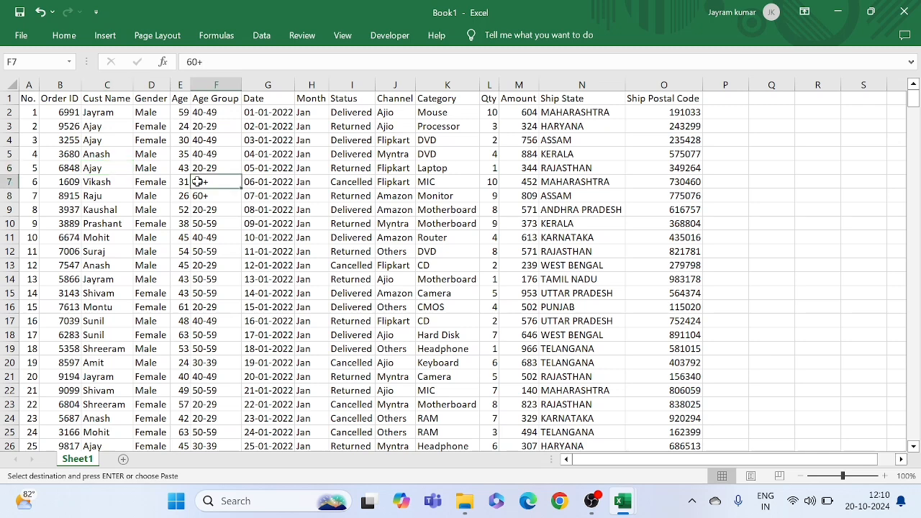
# Create a PivotTable from the entire order table, Sheet1 range A1:O501, on a new worksheet
pyautogui.click(160, 180)
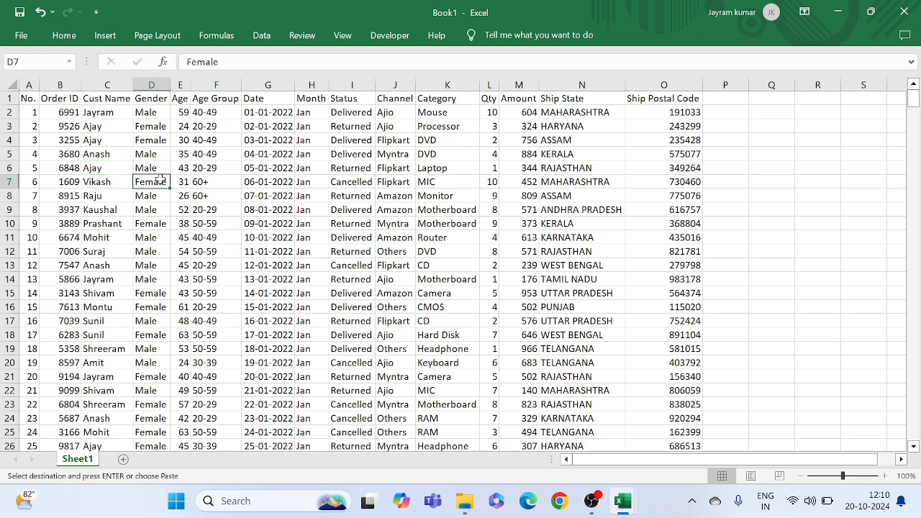
pyautogui.hotkey('ctrl', 'a')
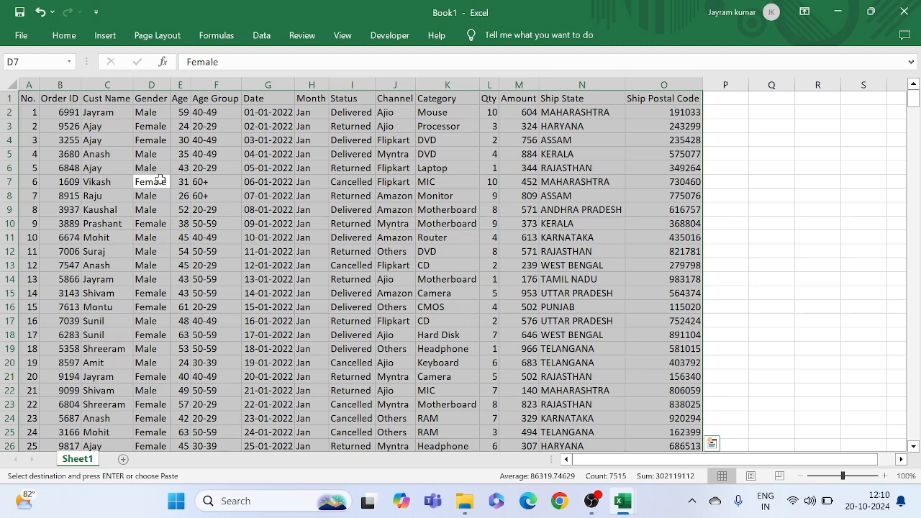
pyautogui.click(104, 36)
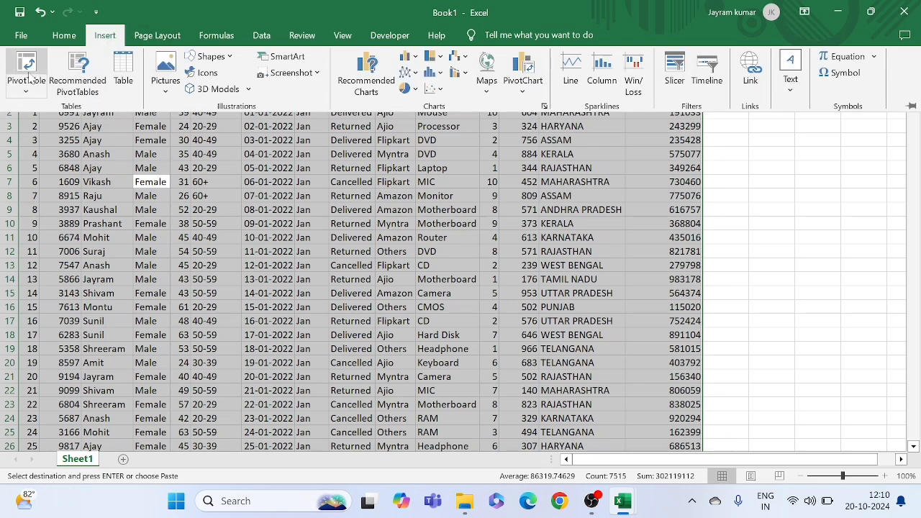
pyautogui.click(28, 77)
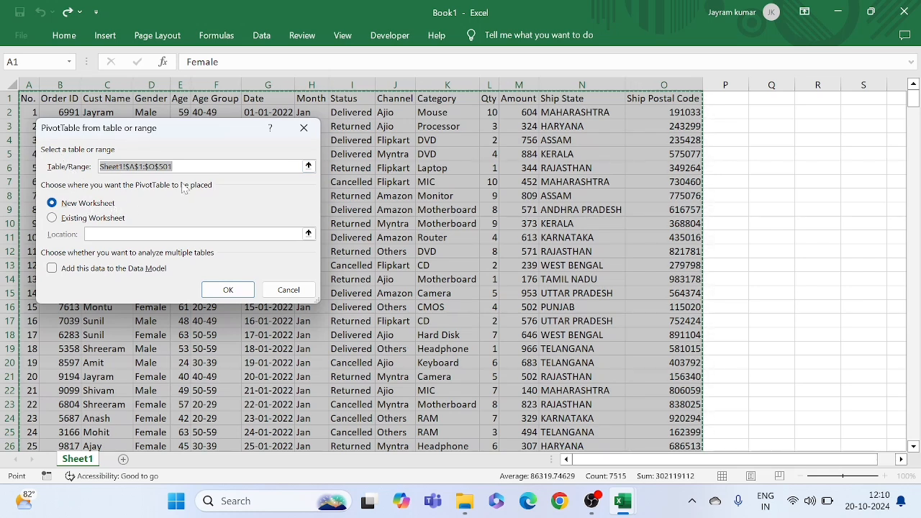
pyautogui.click(226, 291)
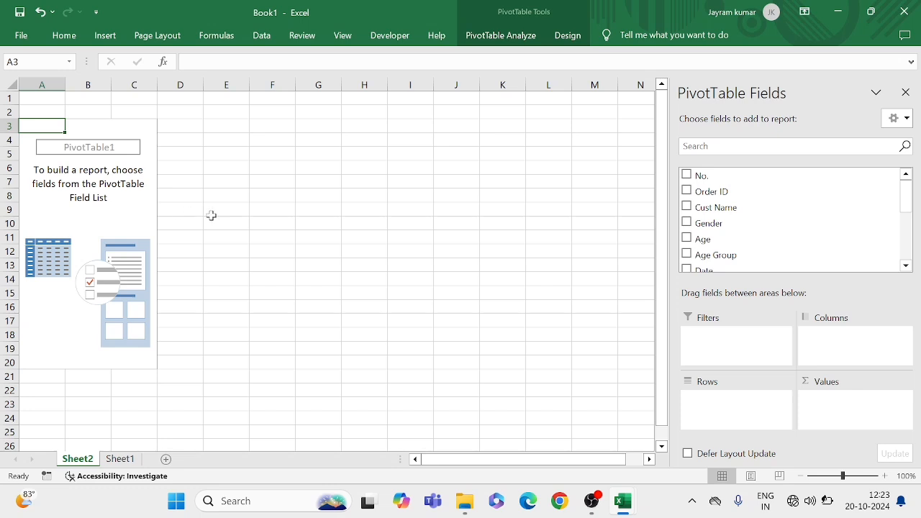
# Add the Channel field to the rows of the empty pivot table
pyautogui.click(212, 213)
pyautogui.click(124, 184)
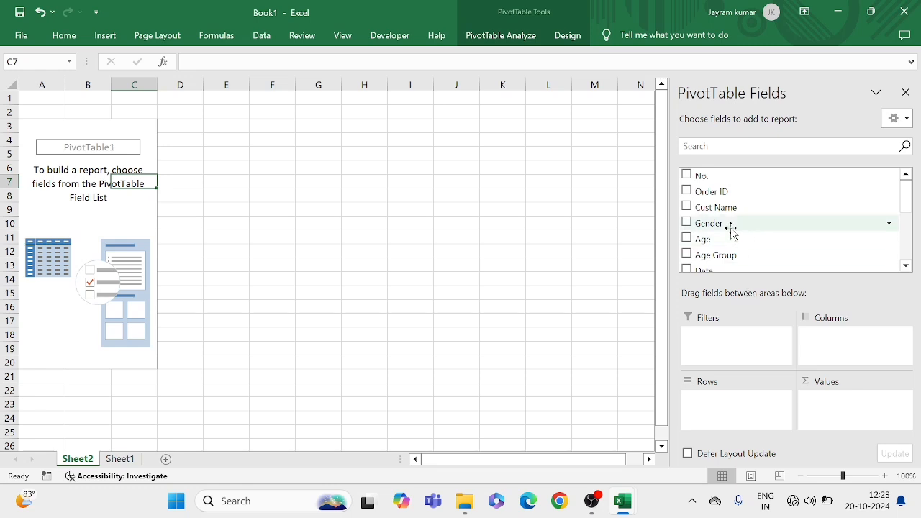
pyautogui.scroll(-1, 731, 230)
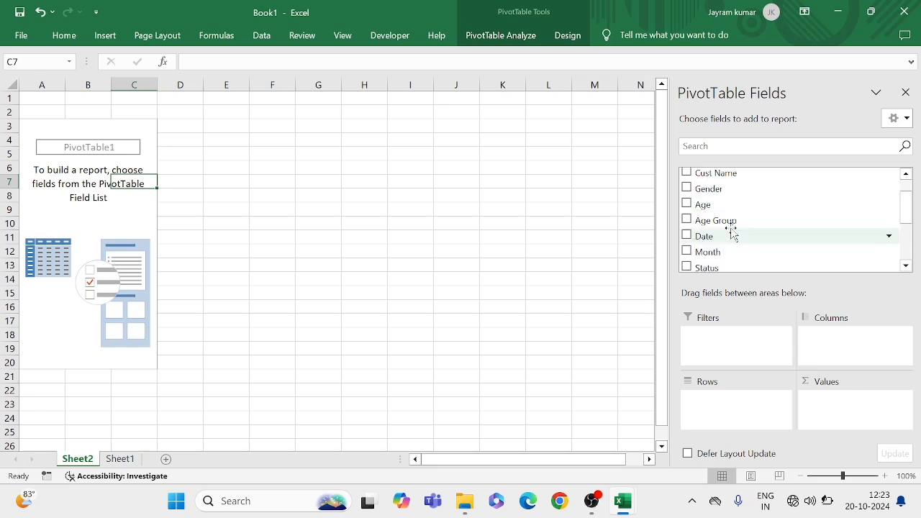
pyautogui.scroll(1, 711, 198)
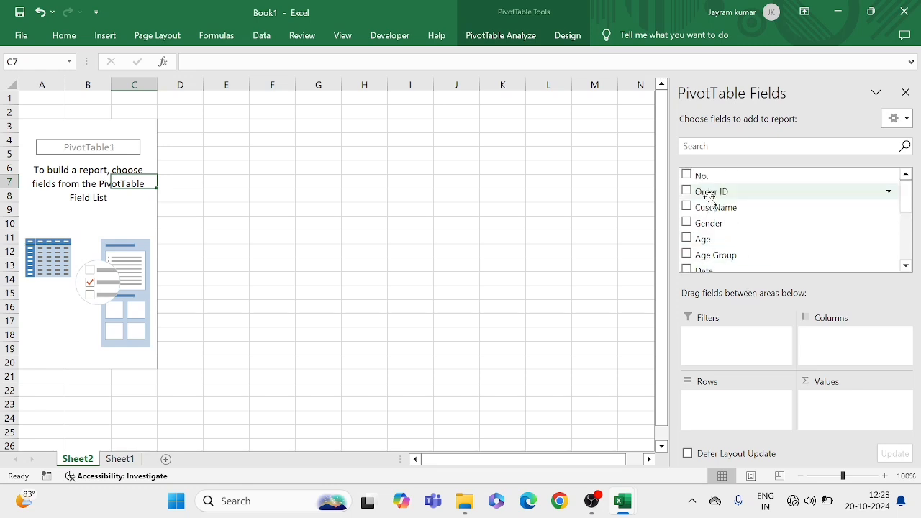
pyautogui.scroll(-5, 709, 198)
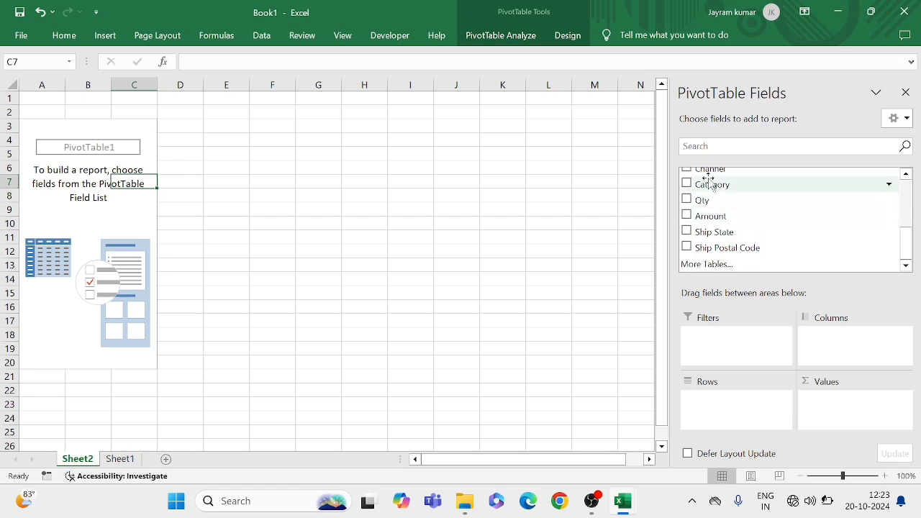
pyautogui.scroll(2, 708, 179)
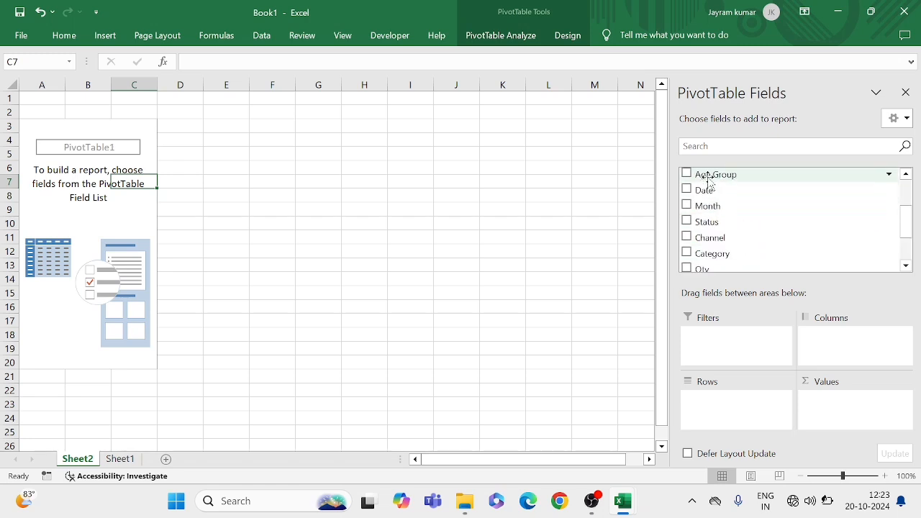
pyautogui.moveTo(709, 243); pyautogui.dragTo(724, 401)
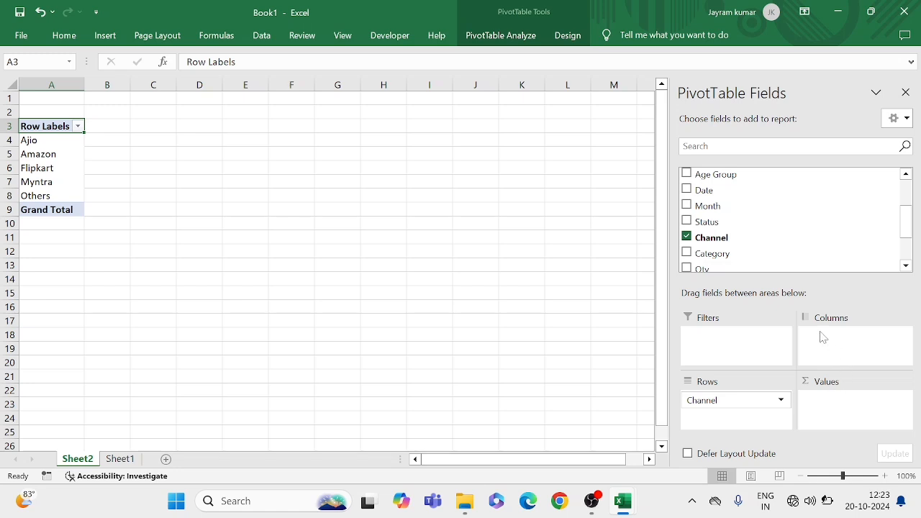
# Add Order ID to the pivot table's values and summarize it by Count
pyautogui.scroll(2, 738, 207)
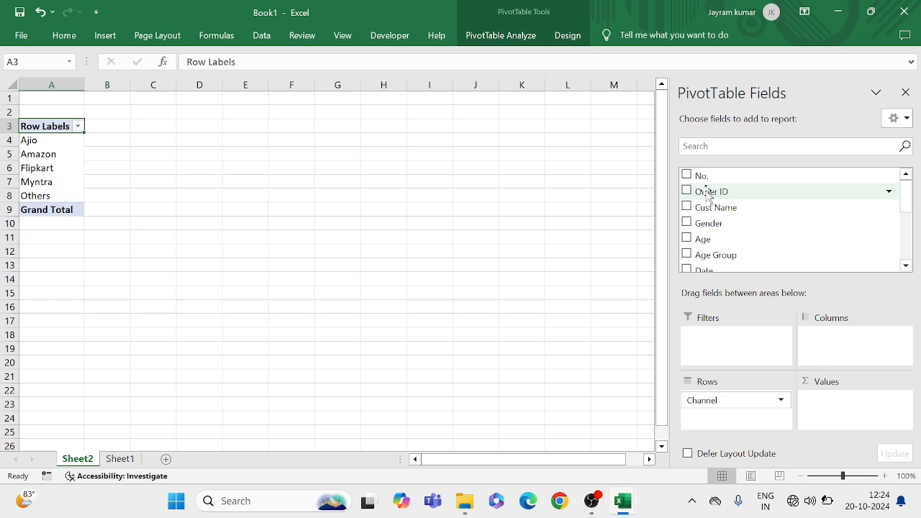
pyautogui.moveTo(706, 194); pyautogui.dragTo(830, 438)
pyautogui.moveTo(713, 199); pyautogui.dragTo(836, 412)
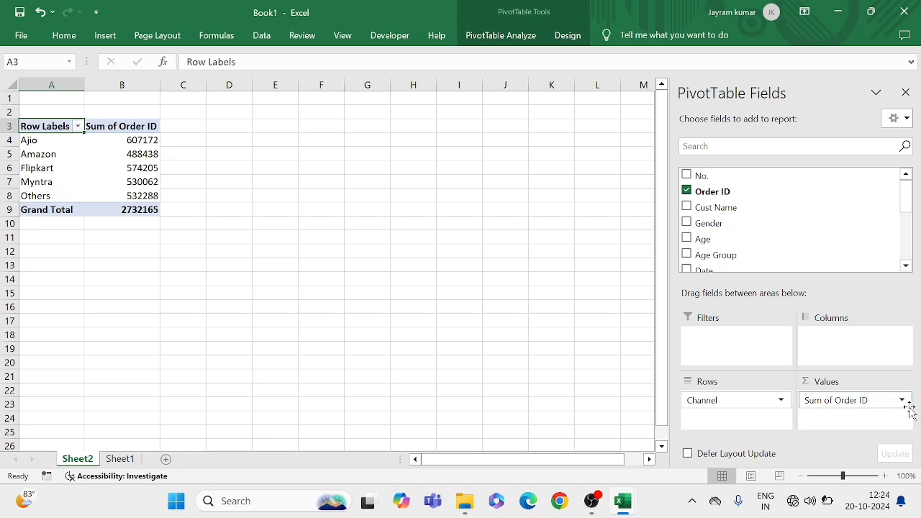
pyautogui.click(902, 402)
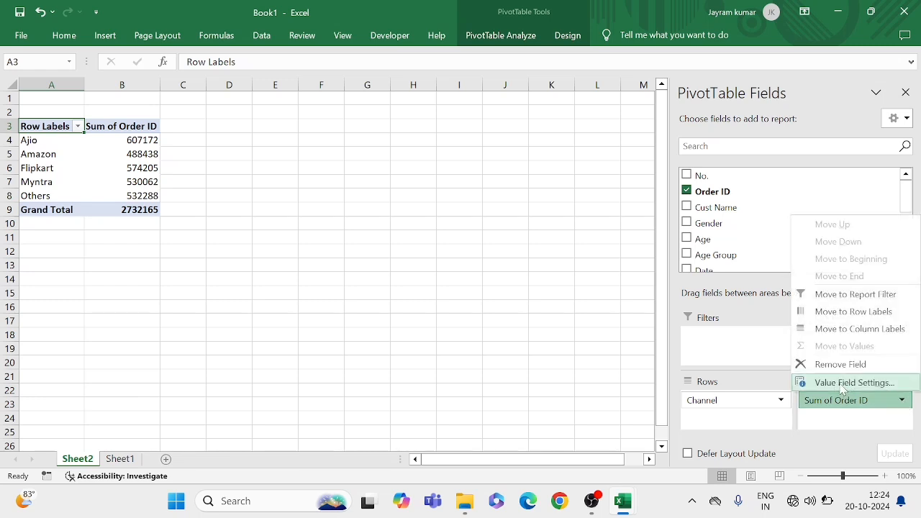
pyautogui.click(841, 384)
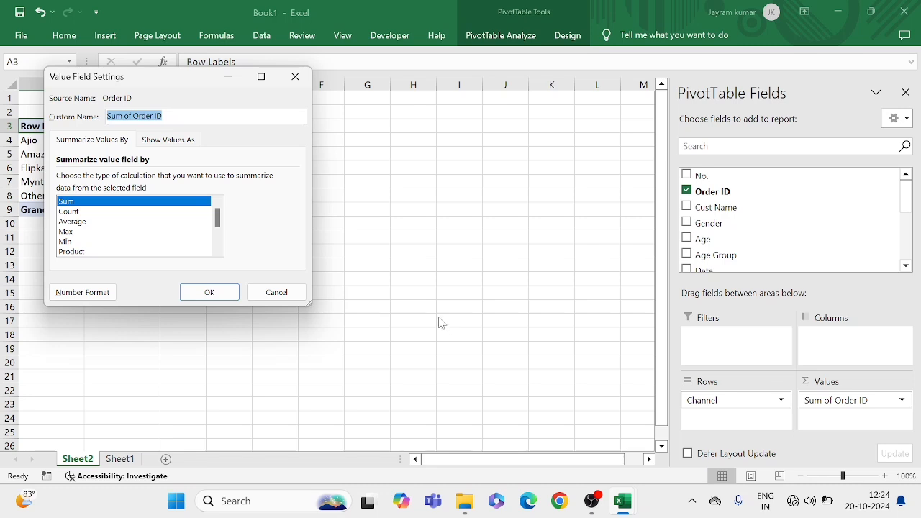
pyautogui.click(72, 214)
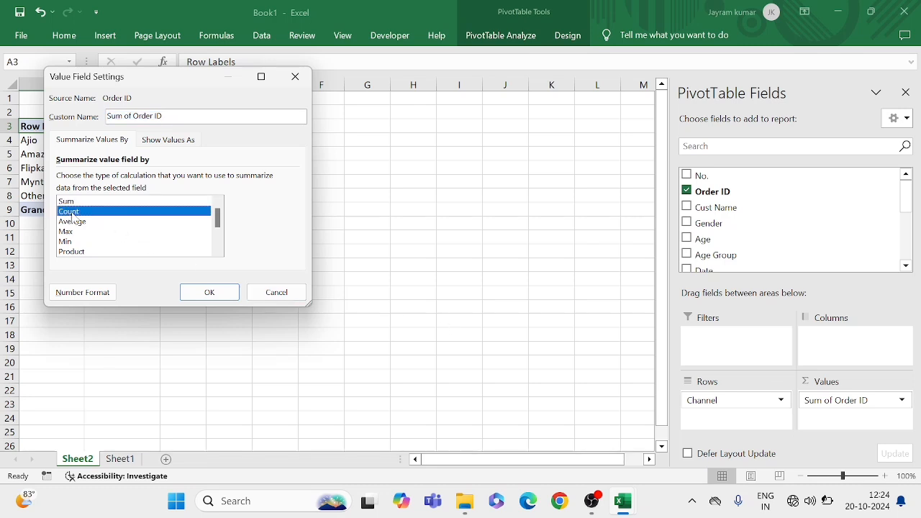
pyautogui.click(210, 291)
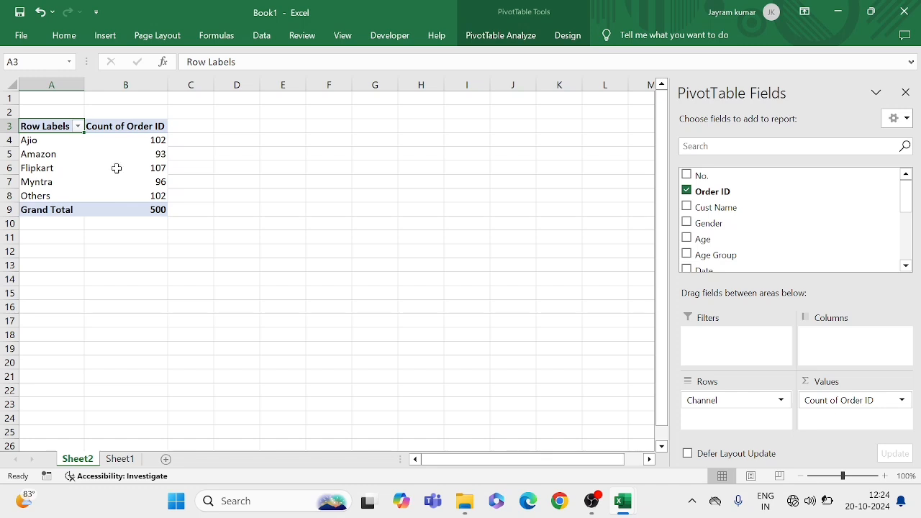
# Examine the order counts per channel in the pivot table, comparing Flipkart and Amazon with the other channels
pyautogui.moveTo(166, 153)
pyautogui.click(155, 168)
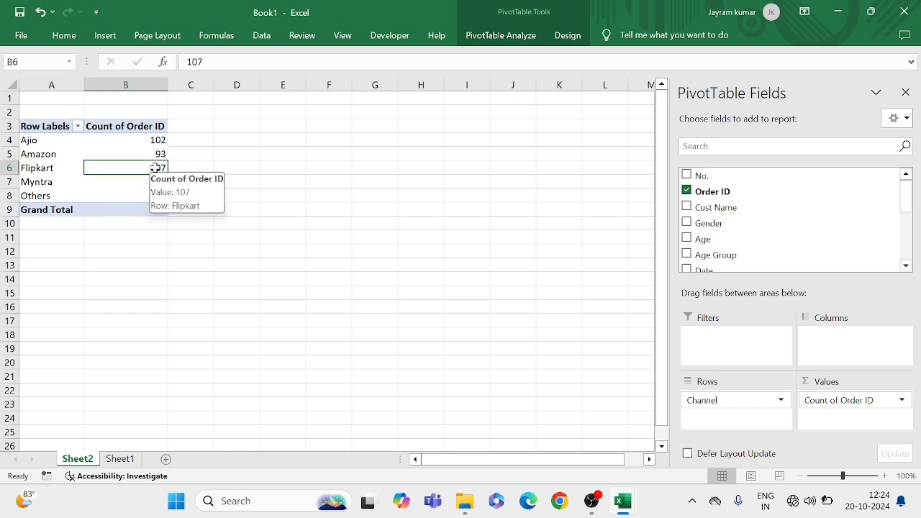
pyautogui.click(51, 168)
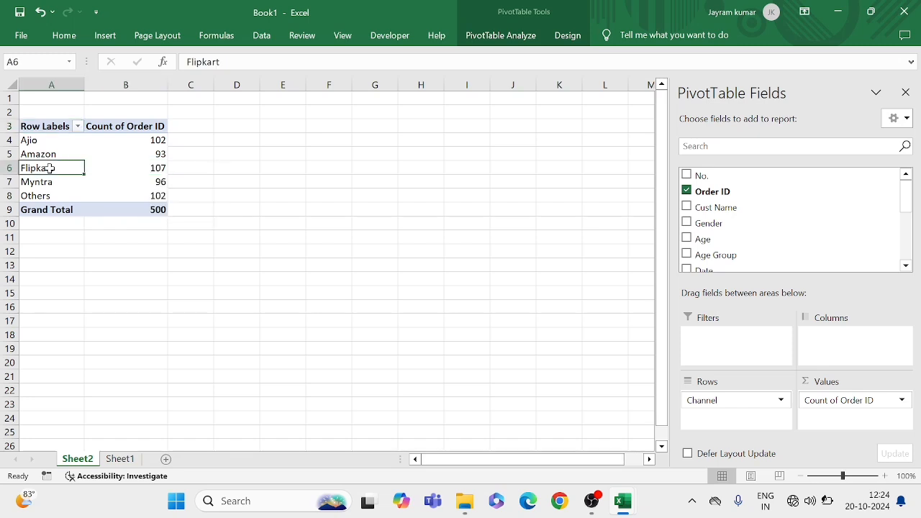
pyautogui.click(146, 166)
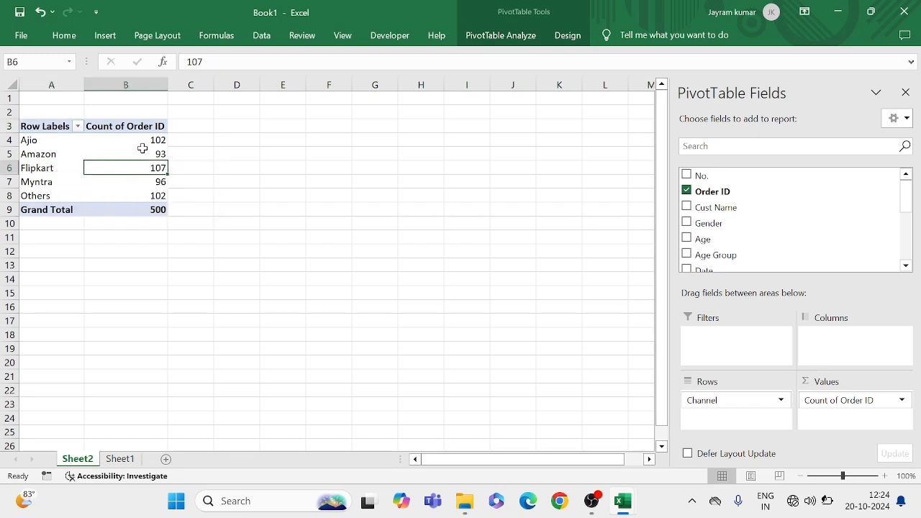
pyautogui.click(142, 149)
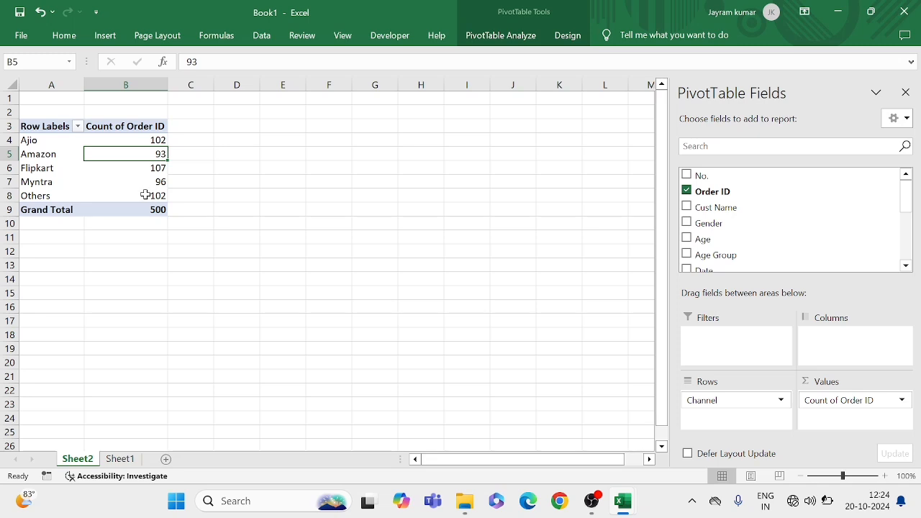
pyautogui.moveTo(145, 195); pyautogui.dragTo(146, 140)
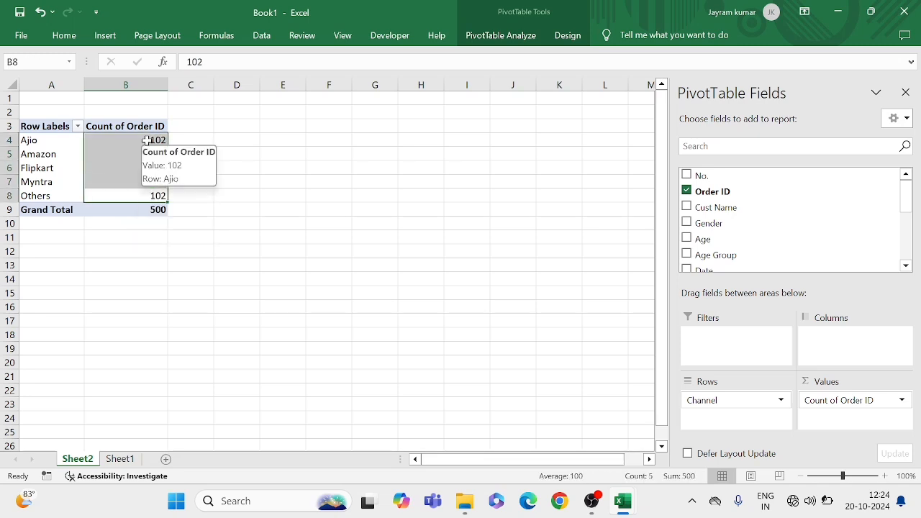
pyautogui.click(134, 152)
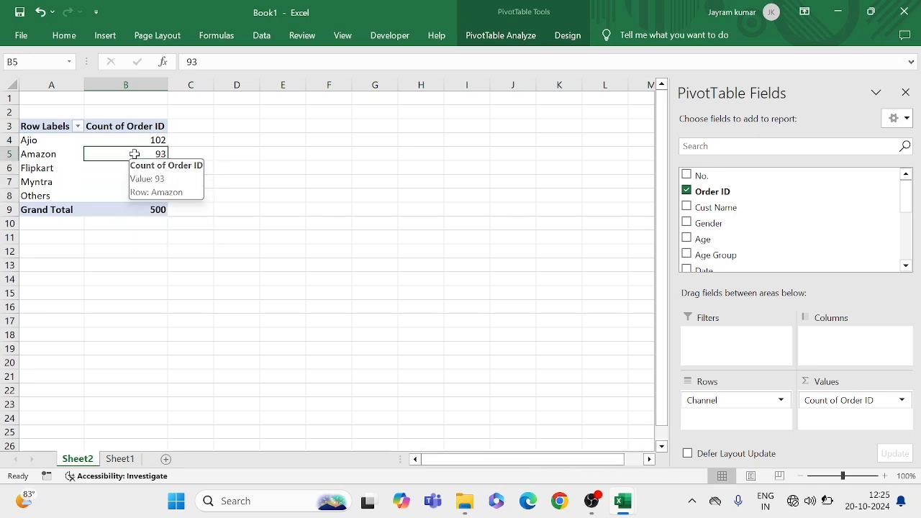
pyautogui.click(130, 185)
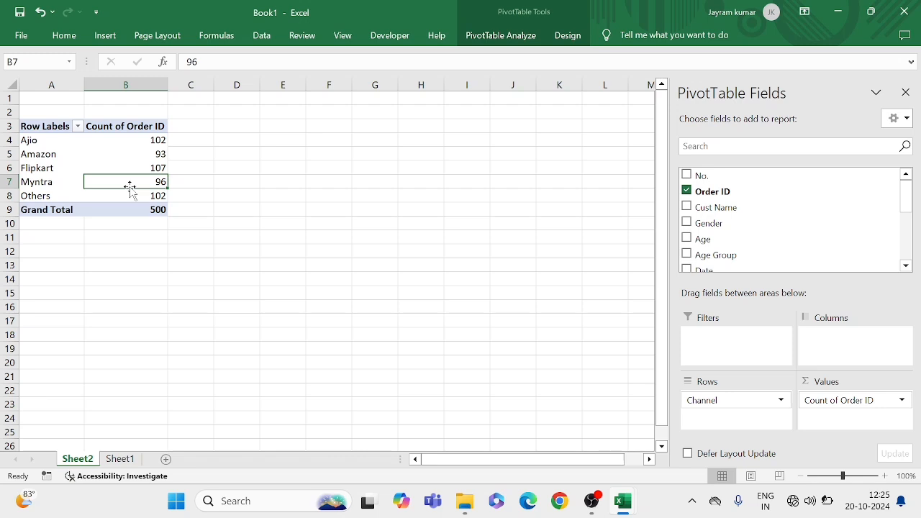
pyautogui.moveTo(134, 140); pyautogui.dragTo(143, 207)
pyautogui.click(153, 164)
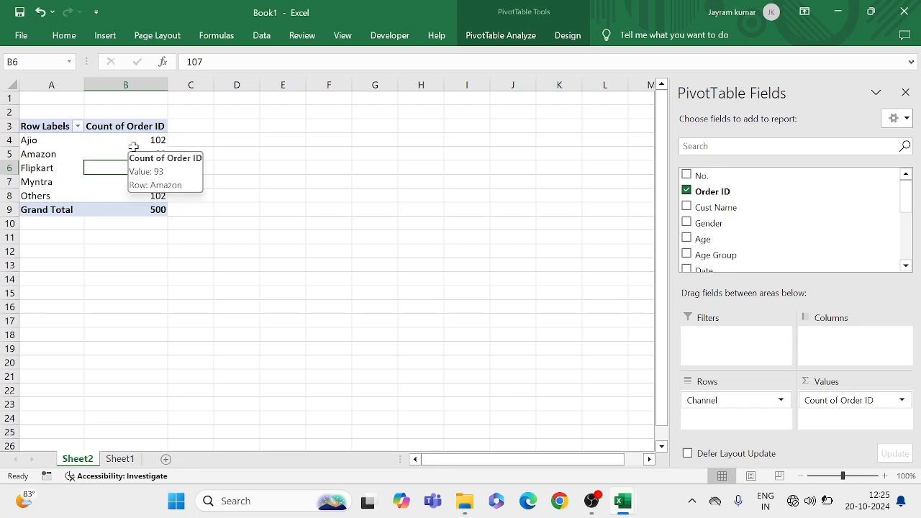
# Show the pivot table's Order ID counts as % of Grand Total
pyautogui.rightClick(136, 152)
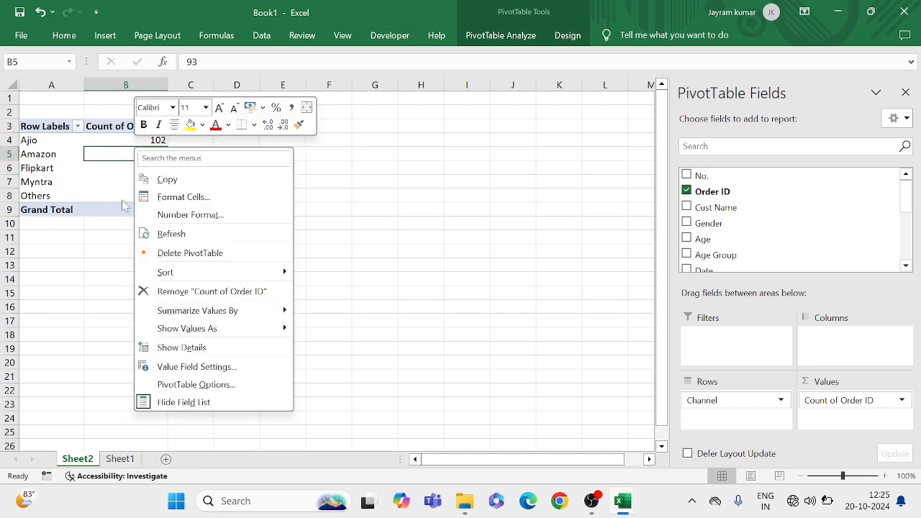
pyautogui.press('Escape')
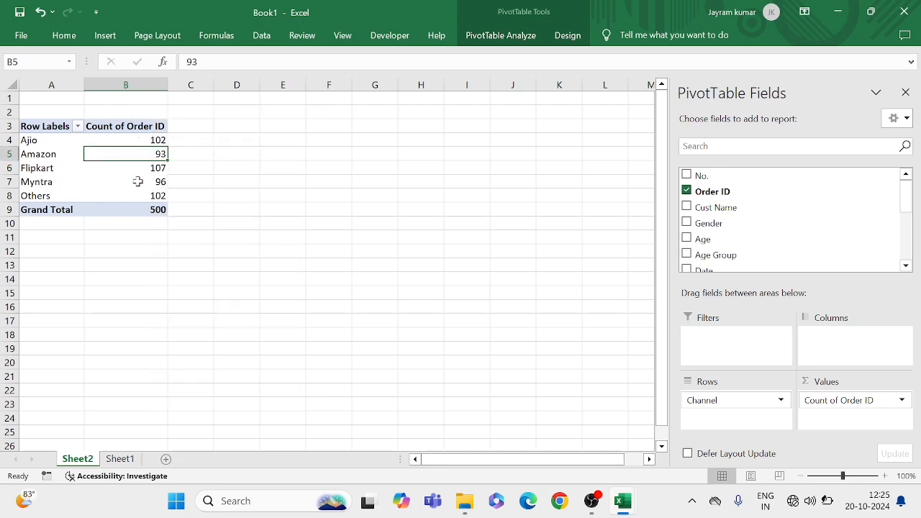
pyautogui.rightClick(153, 179)
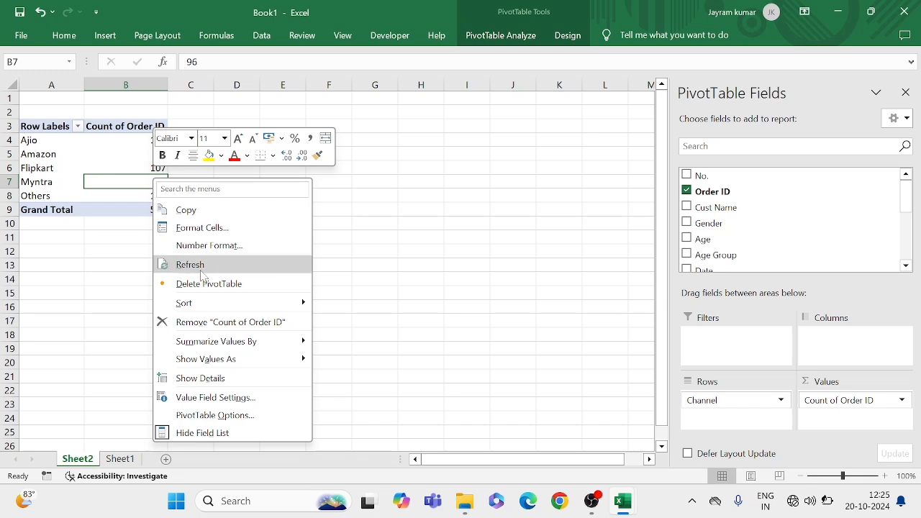
pyautogui.moveTo(206, 365)
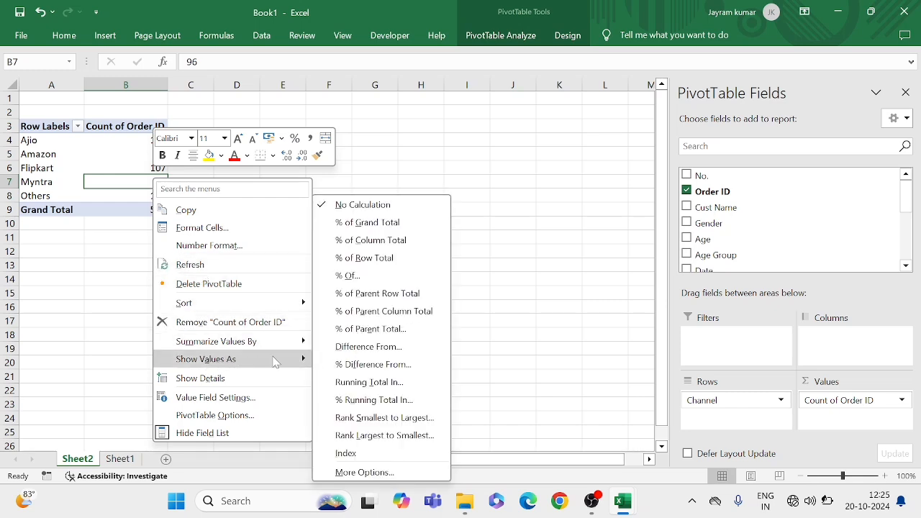
pyautogui.click(358, 224)
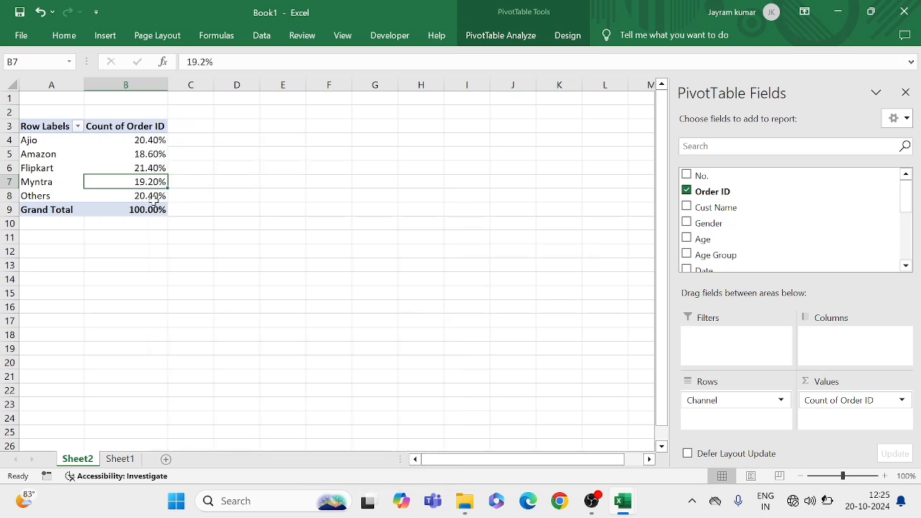
# Examine each channel's percentage share of the orders, comparing Ajio, Amazon and Flipkart
pyautogui.click(128, 221)
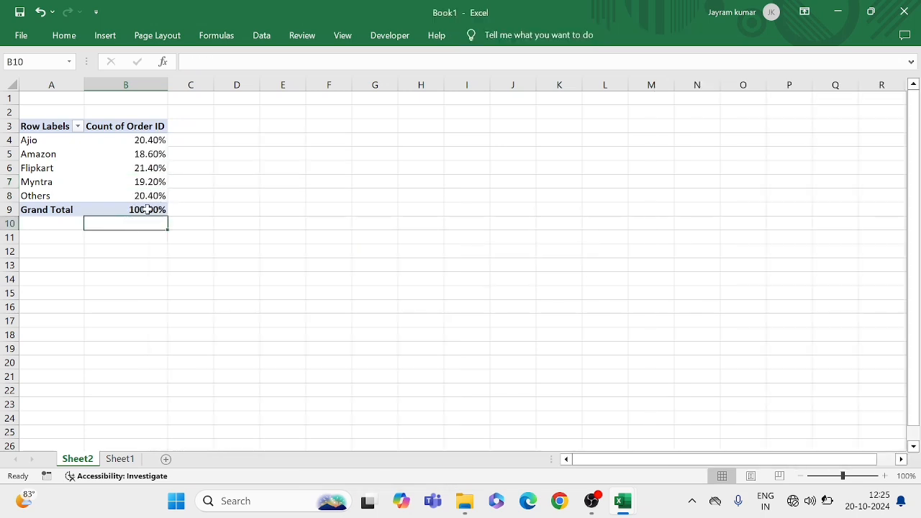
pyautogui.click(142, 150)
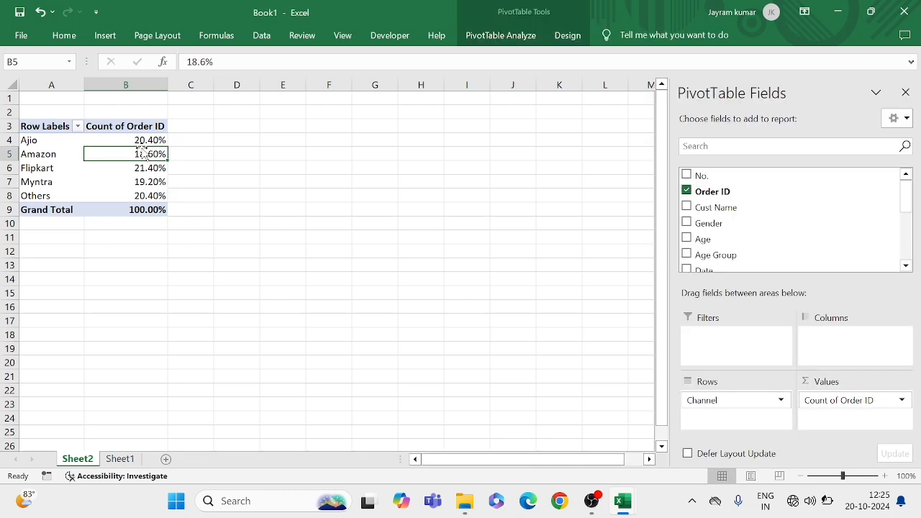
pyautogui.click(148, 139)
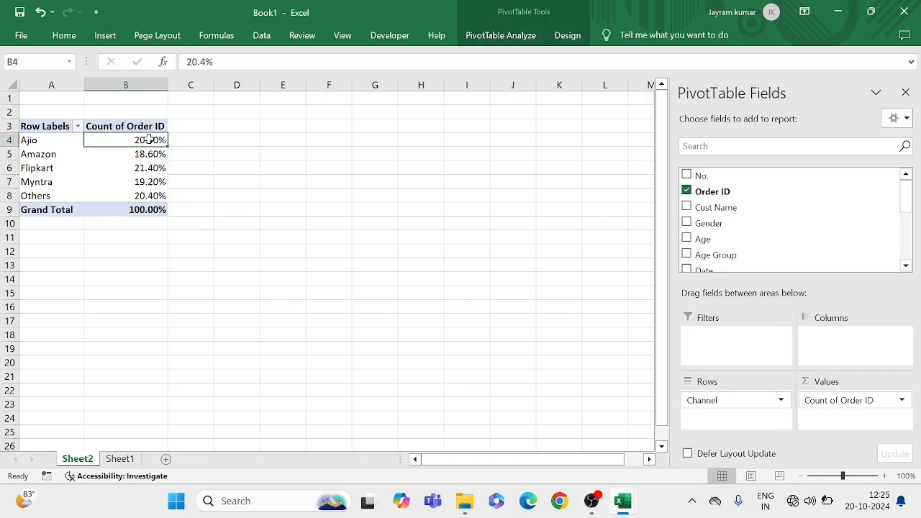
pyautogui.click(67, 168)
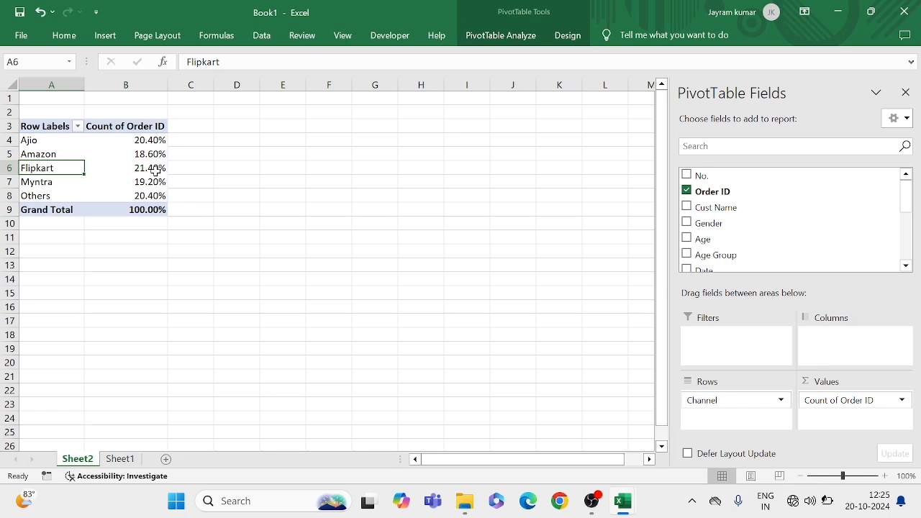
pyautogui.click(158, 171)
pyautogui.click(155, 151)
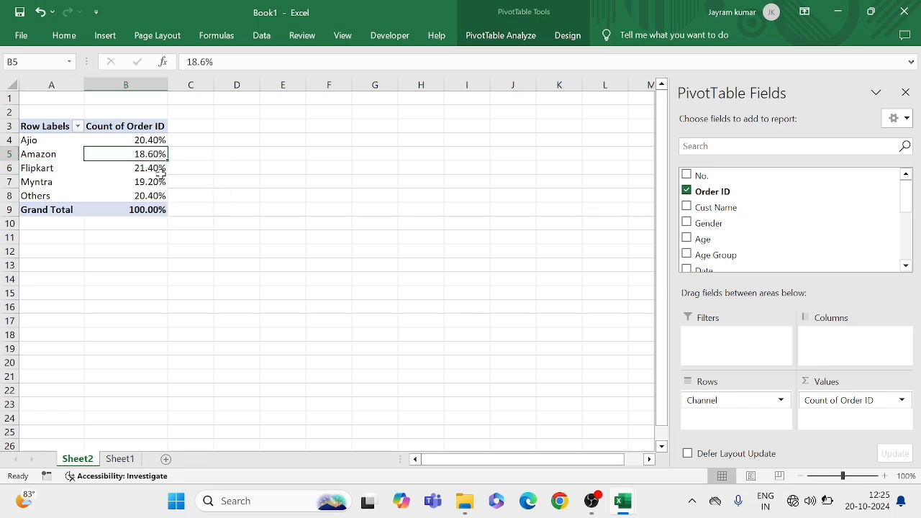
pyautogui.click(153, 171)
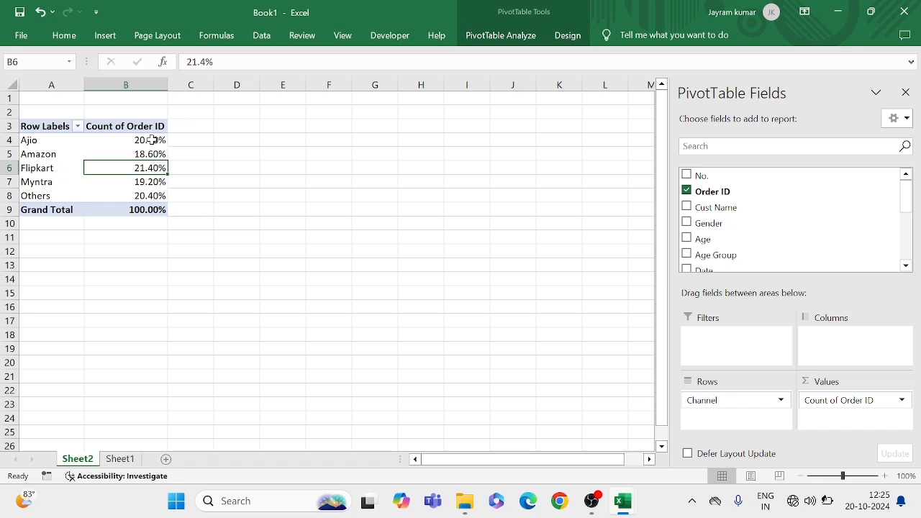
pyautogui.click(153, 140)
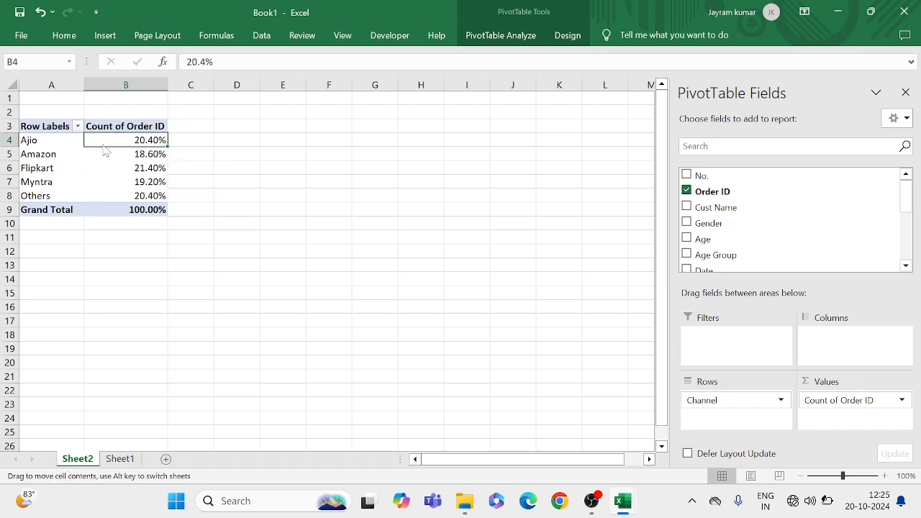
pyautogui.moveTo(105, 149); pyautogui.dragTo(120, 171)
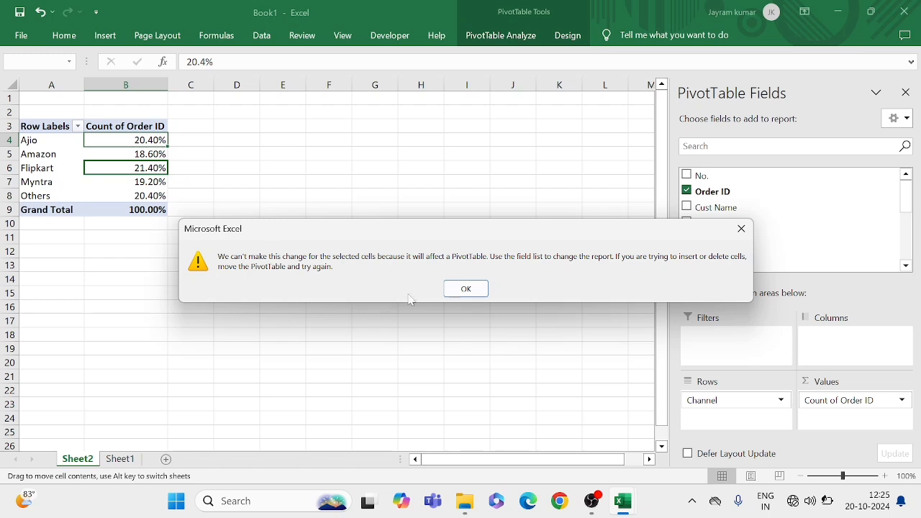
pyautogui.click(466, 288)
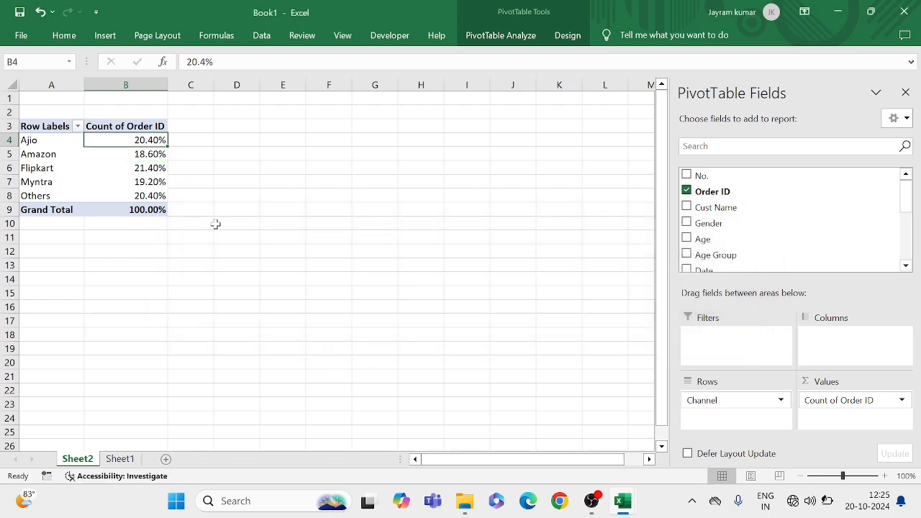
pyautogui.click(153, 199)
# Format the five channel percentages in B4:B8 of the pivot table to show no decimal places
pyautogui.moveTo(118, 140); pyautogui.dragTo(146, 196)
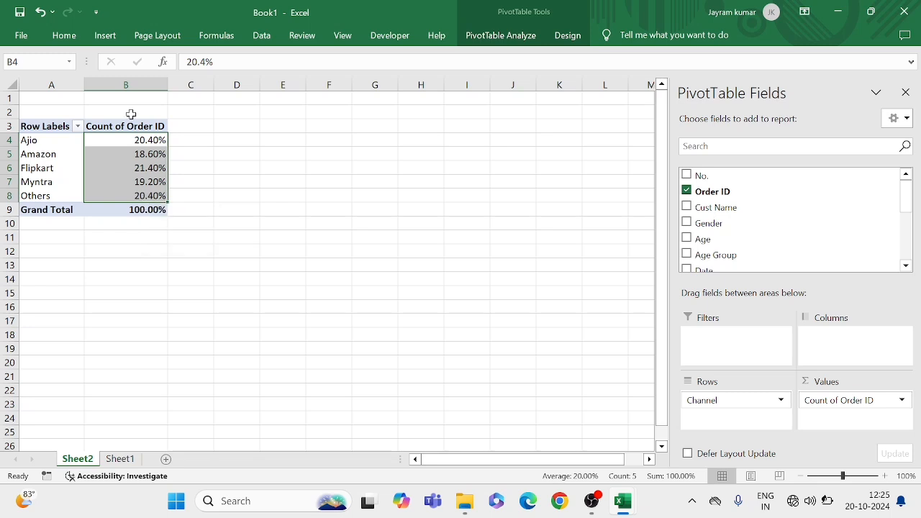
pyautogui.click(64, 36)
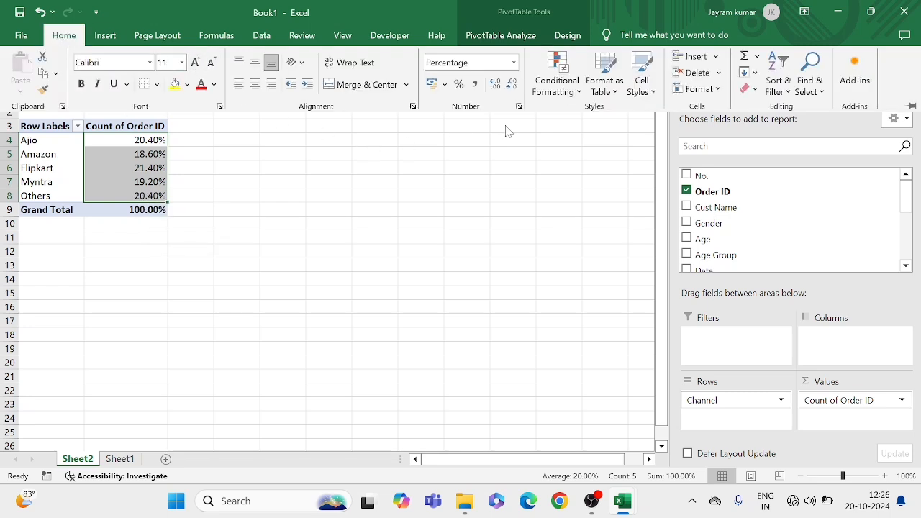
pyautogui.click(511, 87)
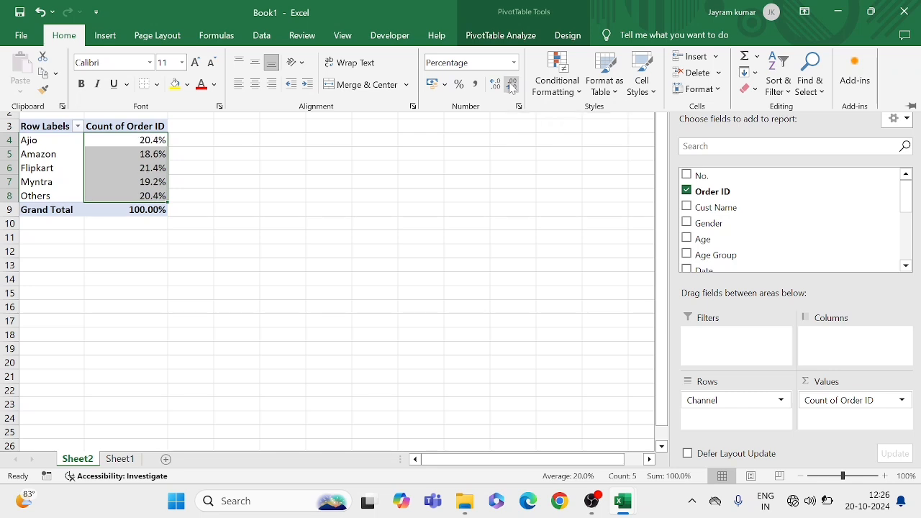
pyautogui.click(511, 86)
pyautogui.click(193, 175)
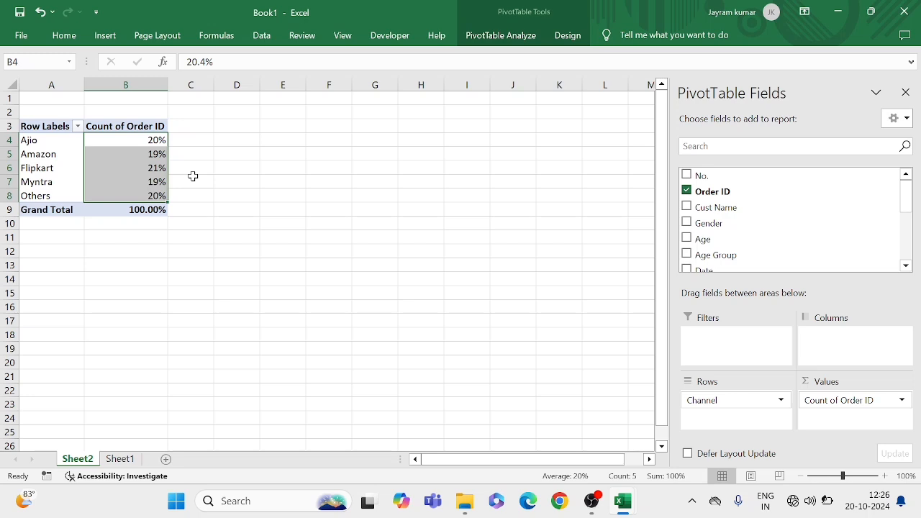
pyautogui.click(193, 176)
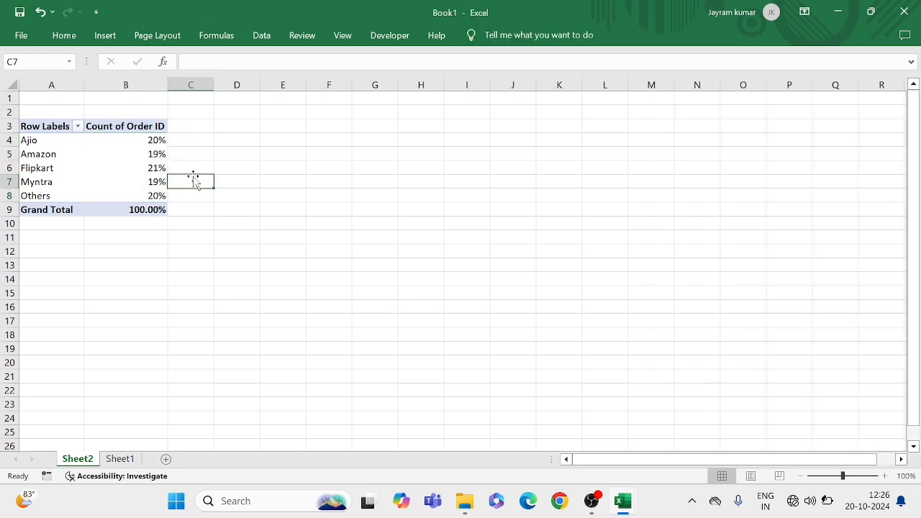
# Examine the rounded order shares in the pivot table, comparing Flipkart, Ajio, Myntra and Amazon
pyautogui.click(153, 168)
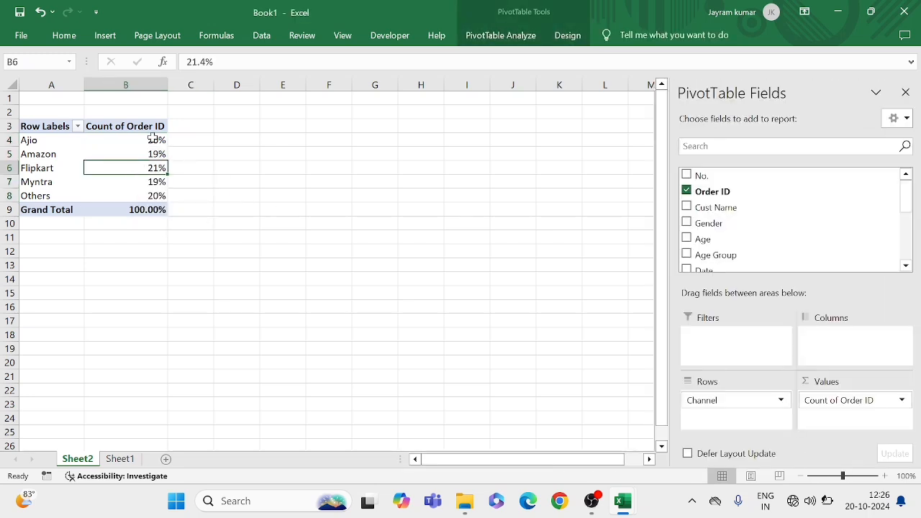
pyautogui.click(152, 139)
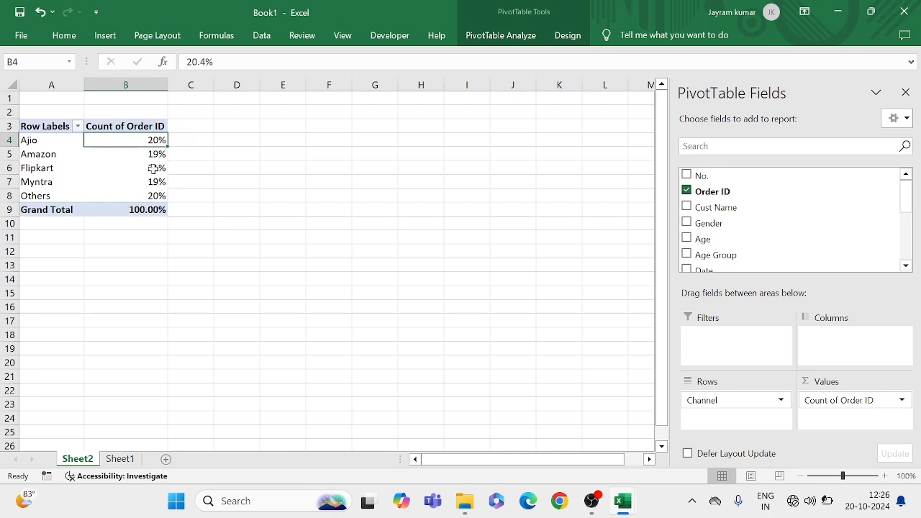
pyautogui.click(156, 184)
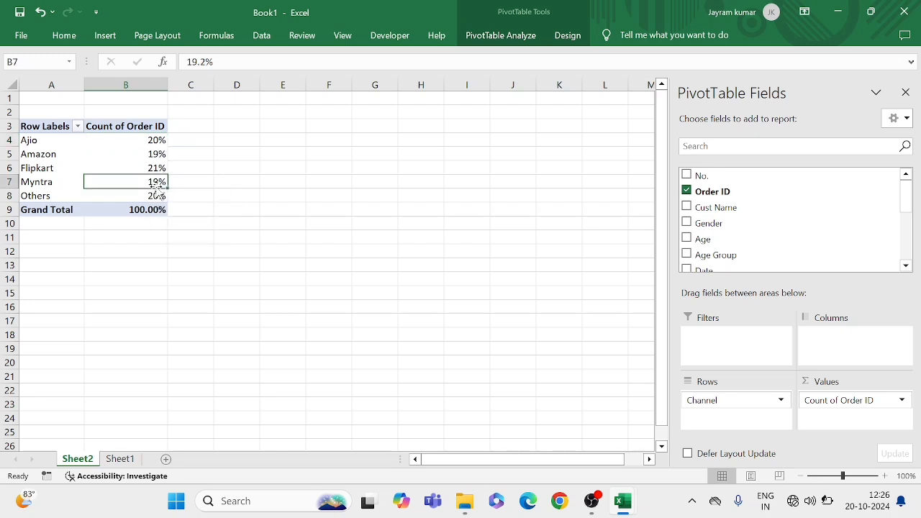
pyautogui.click(217, 183)
pyautogui.click(126, 171)
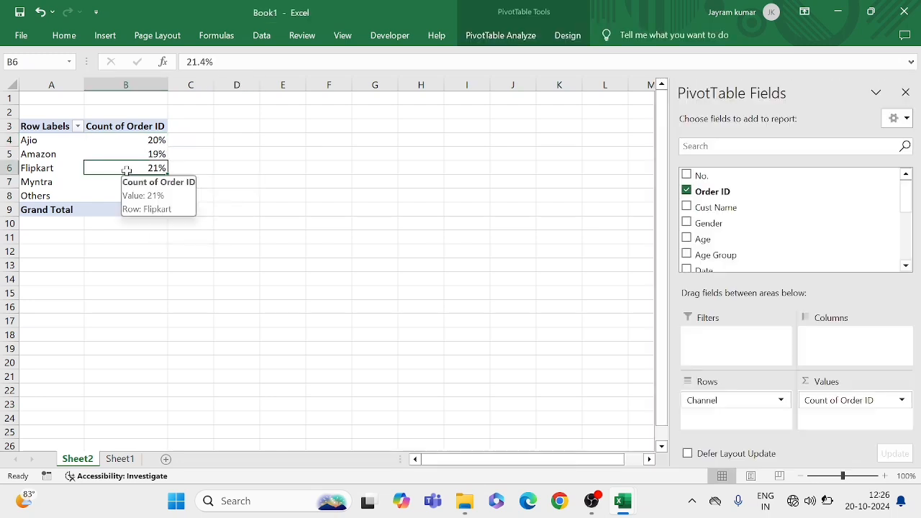
pyautogui.click(125, 154)
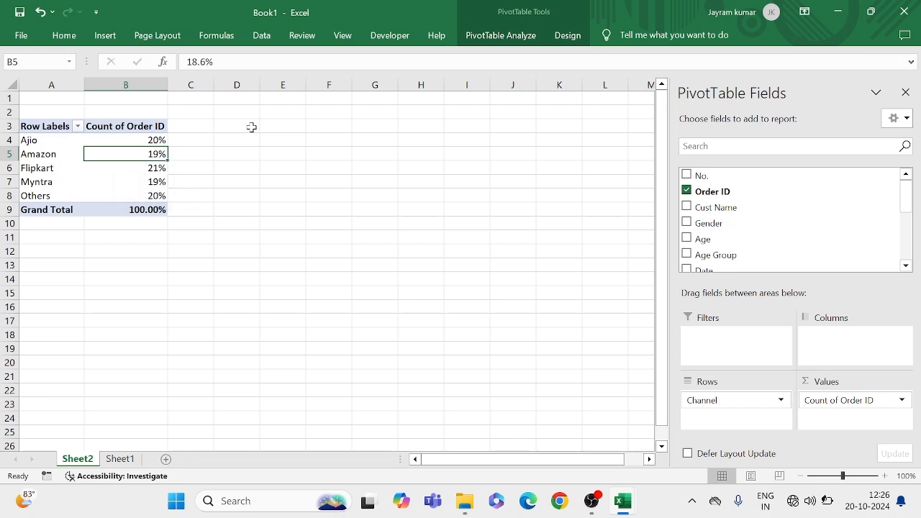
# Insert a PivotChart of the order share by channel, using the plain 2-D Pie type
pyautogui.click(156, 193)
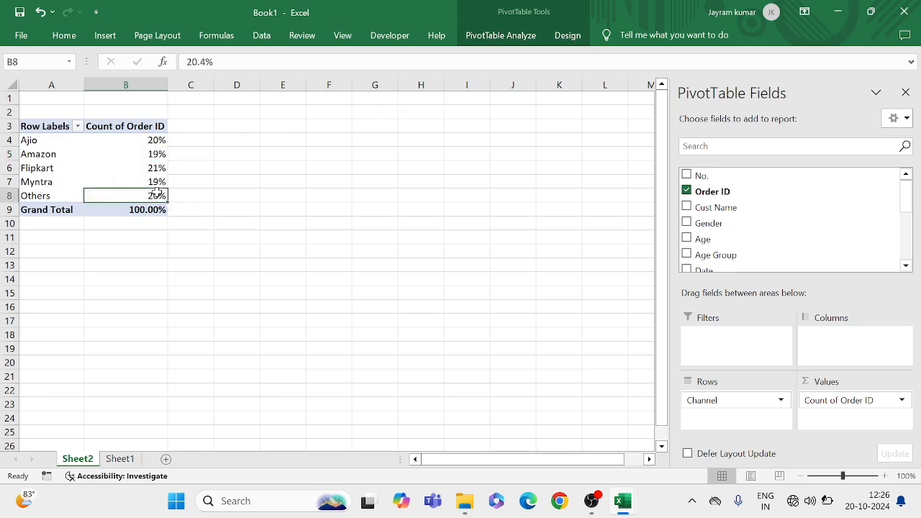
pyautogui.click(501, 36)
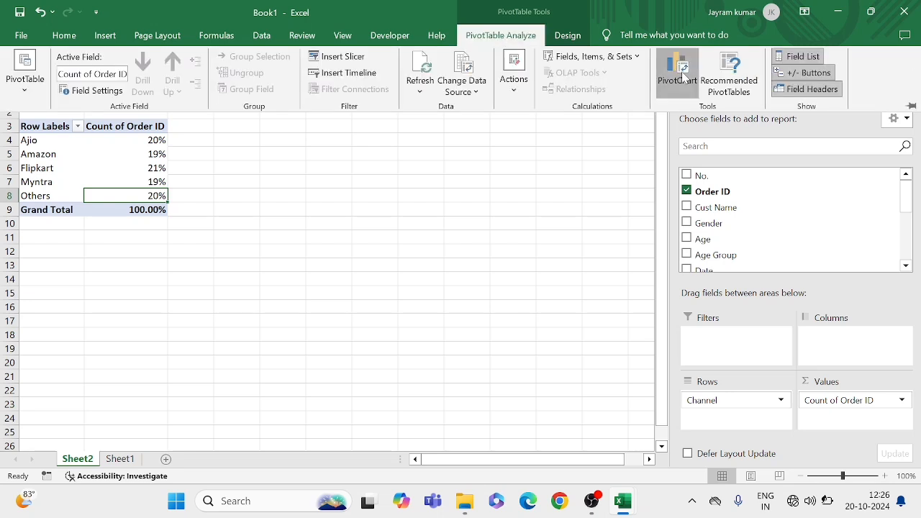
pyautogui.click(682, 74)
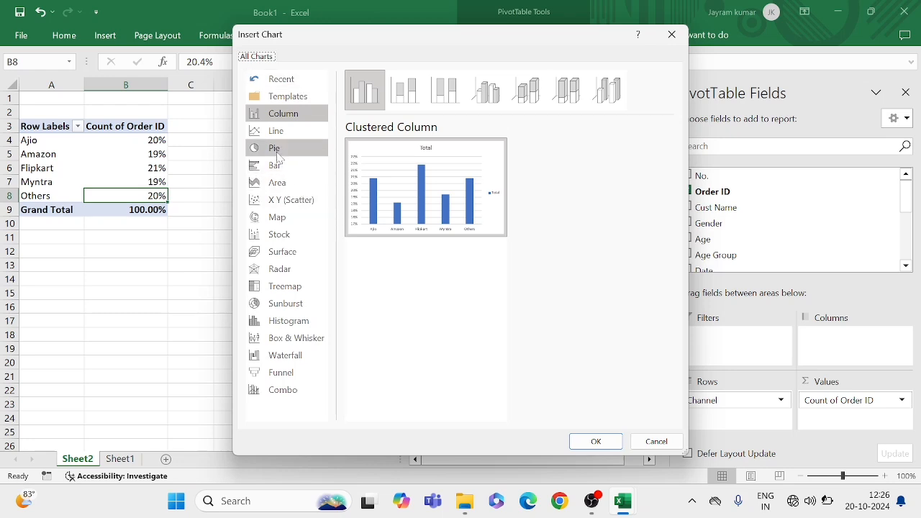
pyautogui.click(279, 152)
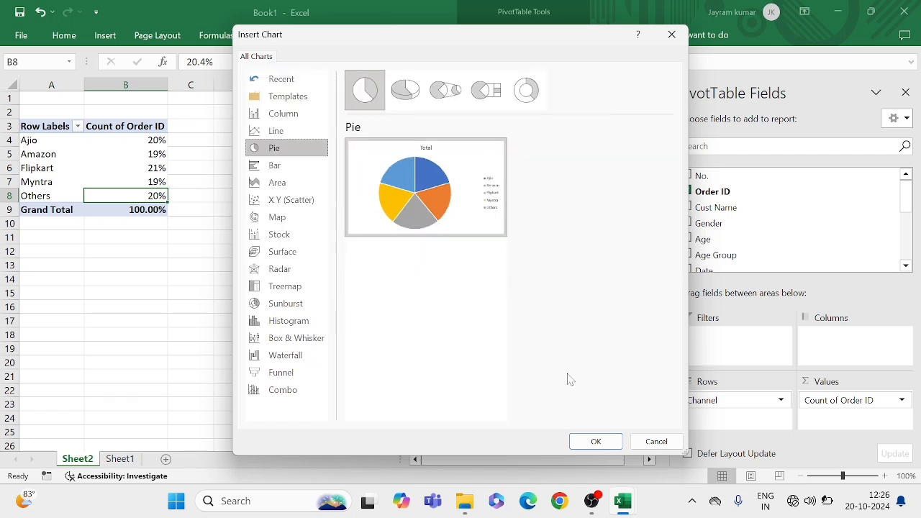
pyautogui.click(416, 105)
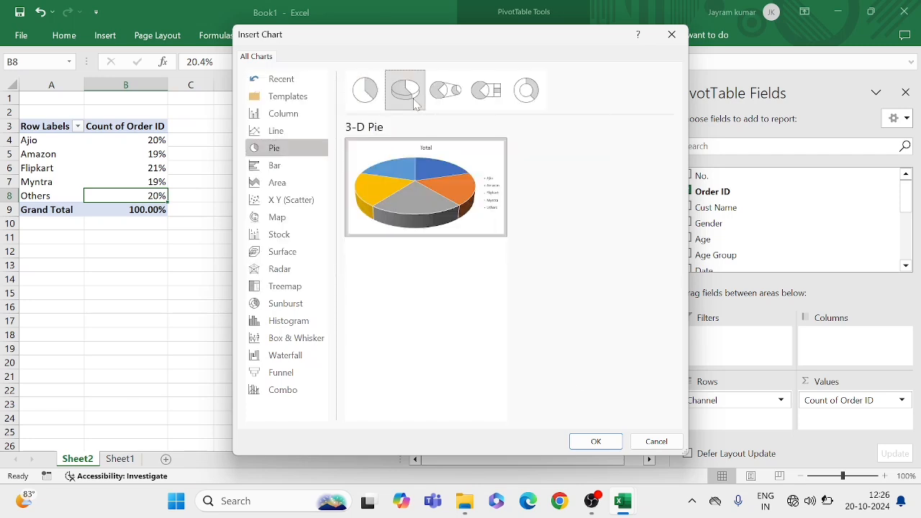
pyautogui.click(457, 105)
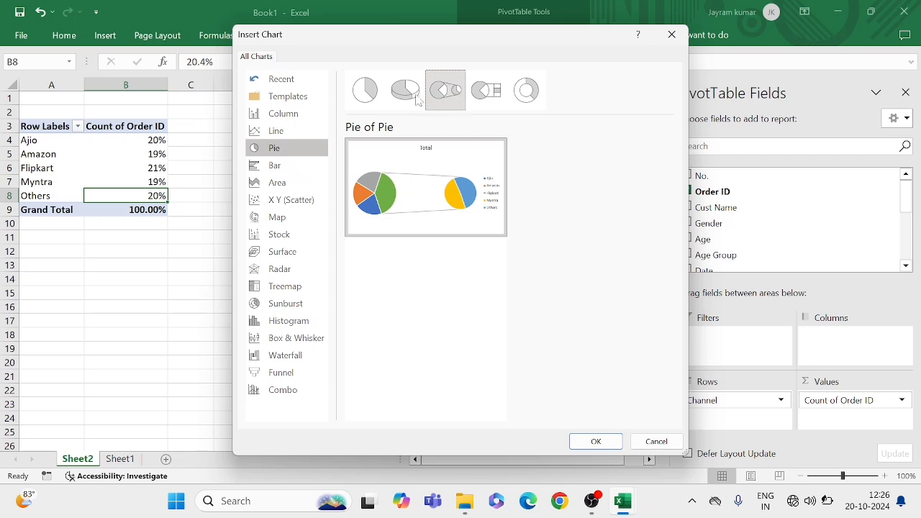
pyautogui.click(493, 103)
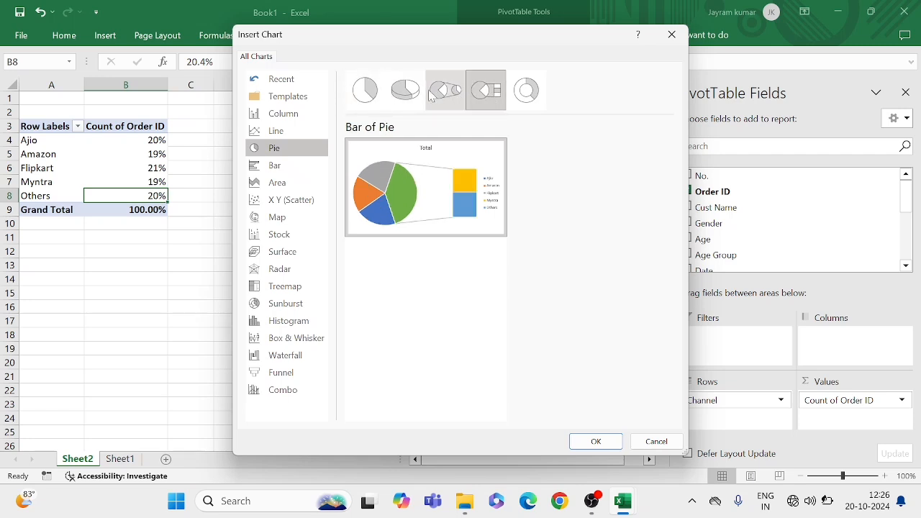
pyautogui.click(365, 93)
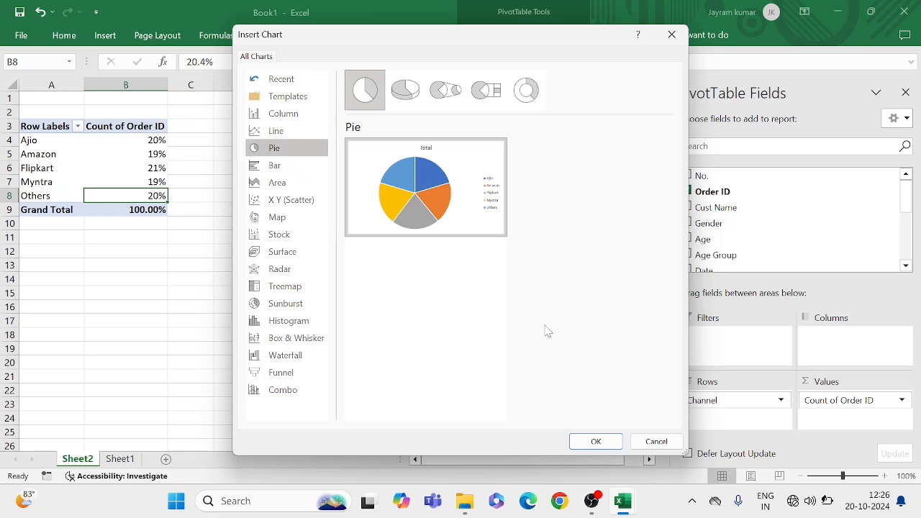
pyautogui.click(598, 441)
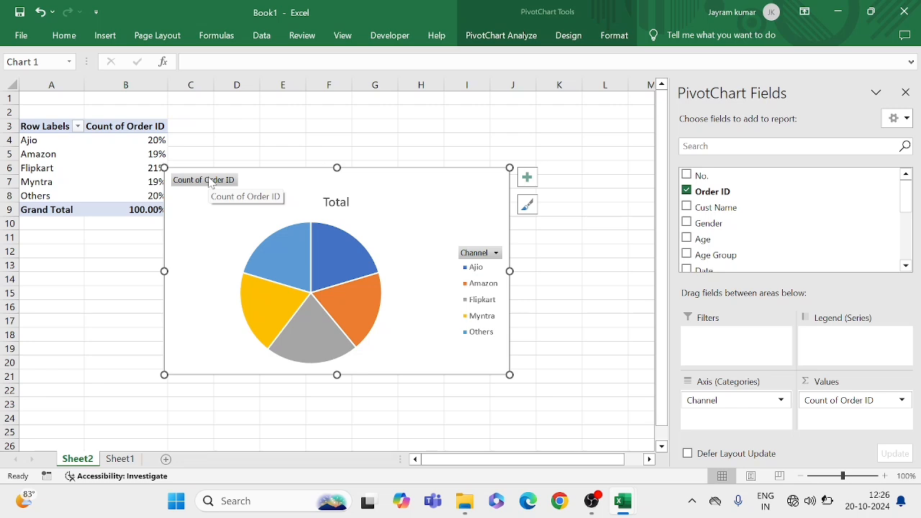
# Hide all field buttons on the pie chart and change its title to Platforms
pyautogui.rightClick(211, 185)
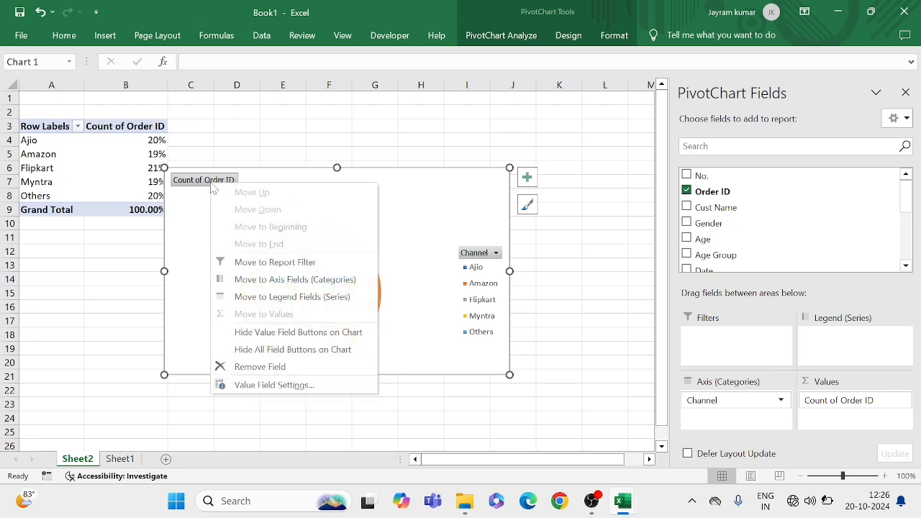
pyautogui.click(271, 352)
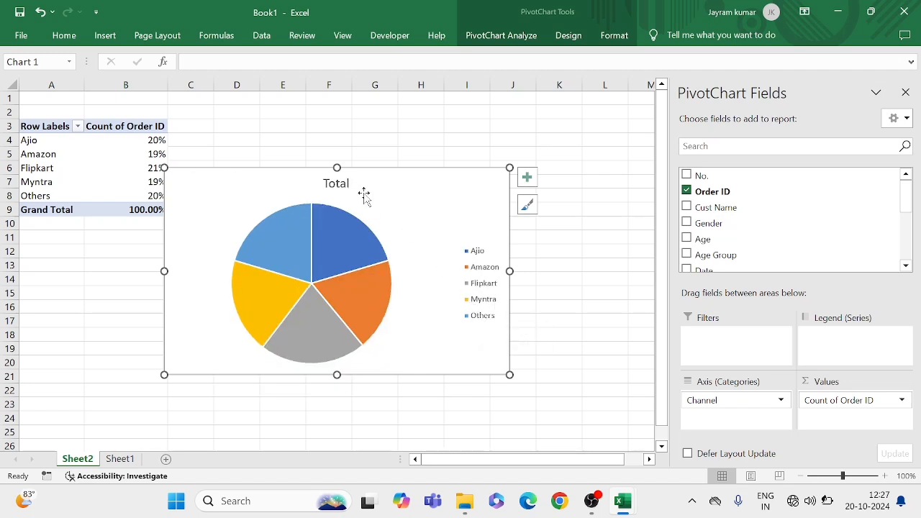
pyautogui.click(337, 187)
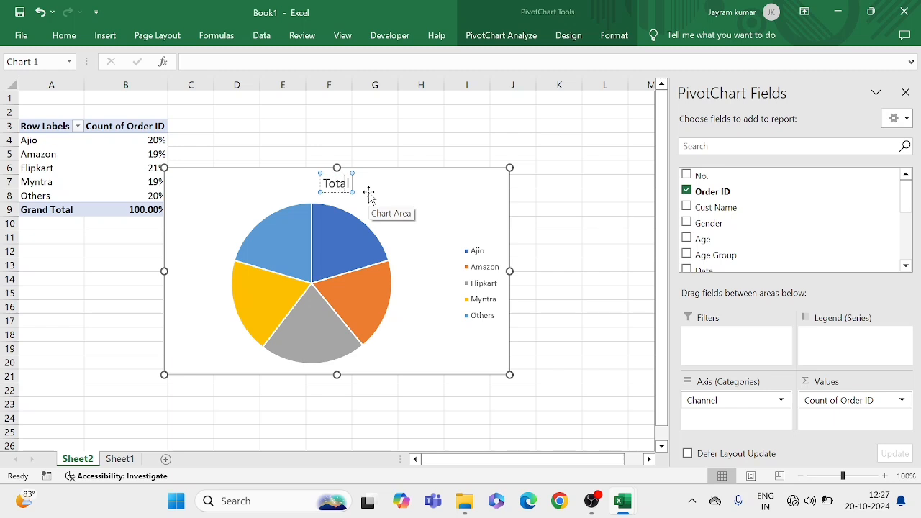
pyautogui.press('BackSpace')
pyautogui.press('BackSpace')
pyautogui.press('BackSpace')
pyautogui.press('BackSpace')
pyautogui.press('BackSpace')
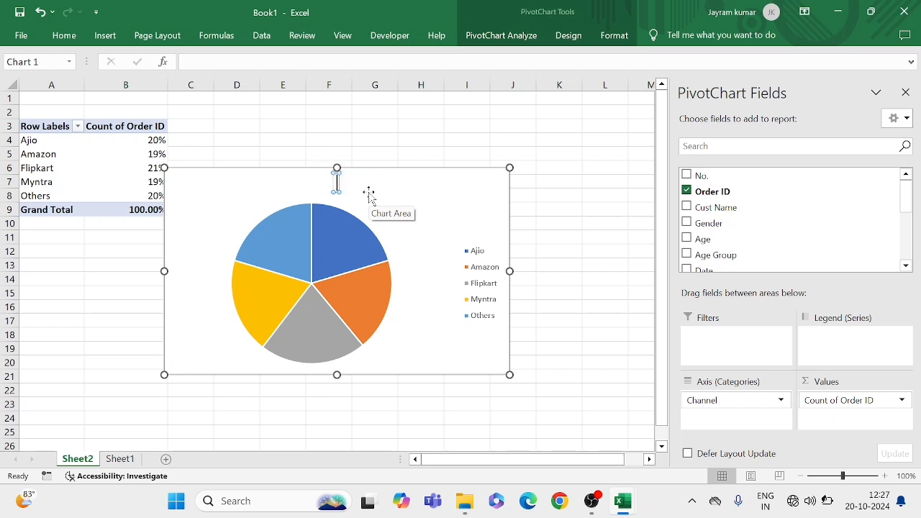
pyautogui.write('Pla')
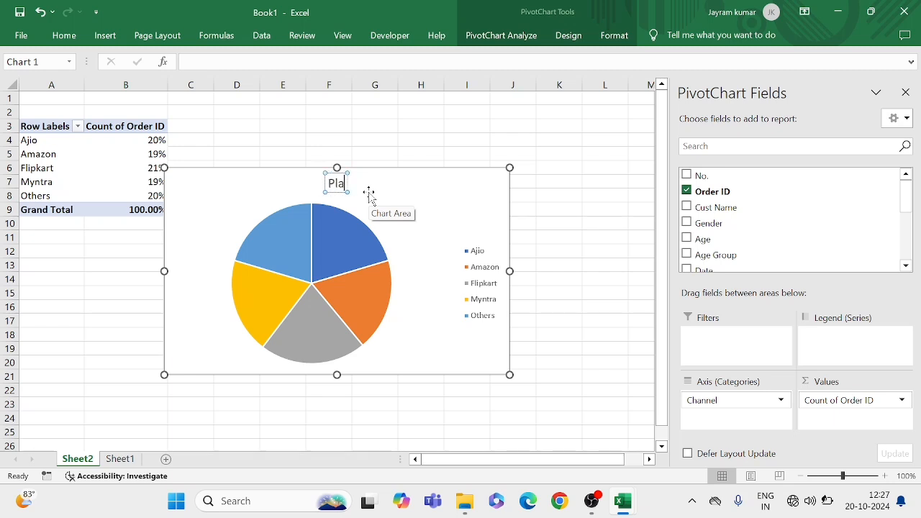
pyautogui.write('tforma')
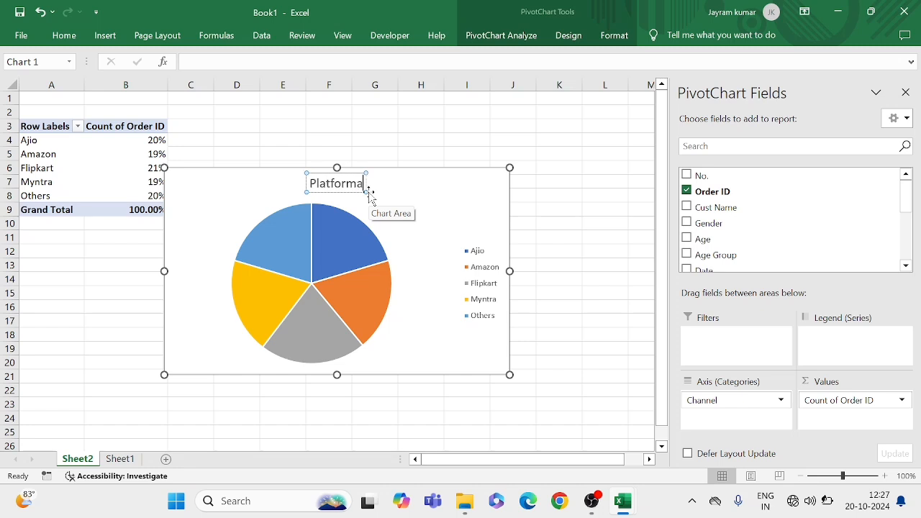
pyautogui.press('BackSpace')
pyautogui.write('s')
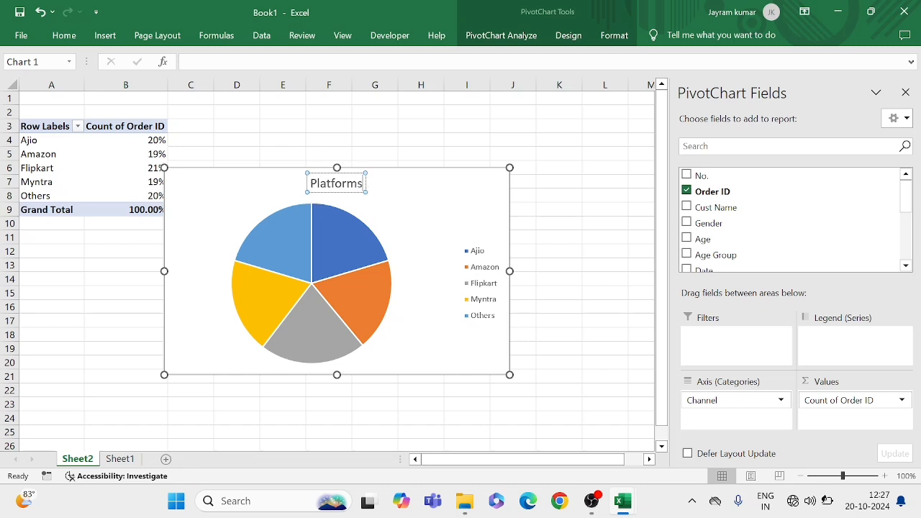
pyautogui.click(403, 193)
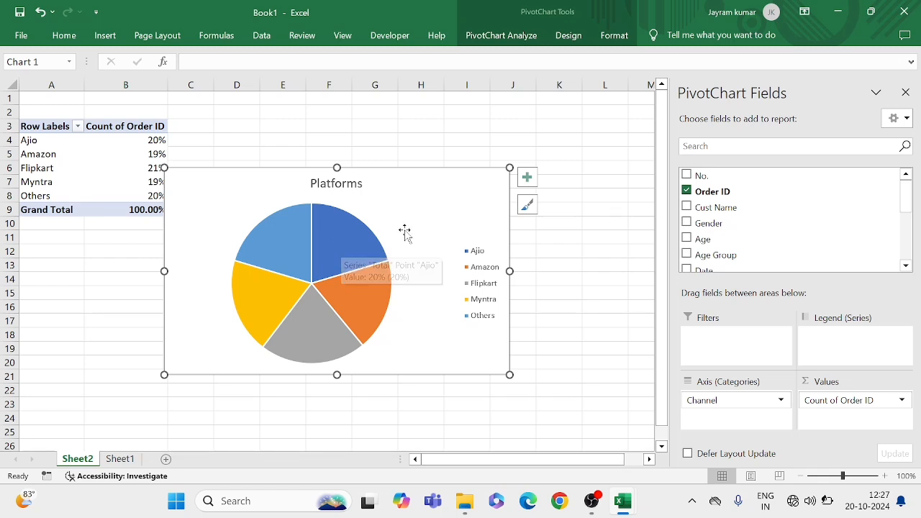
# Add data labels to the slices of the Platforms pie chart
pyautogui.rightClick(347, 250)
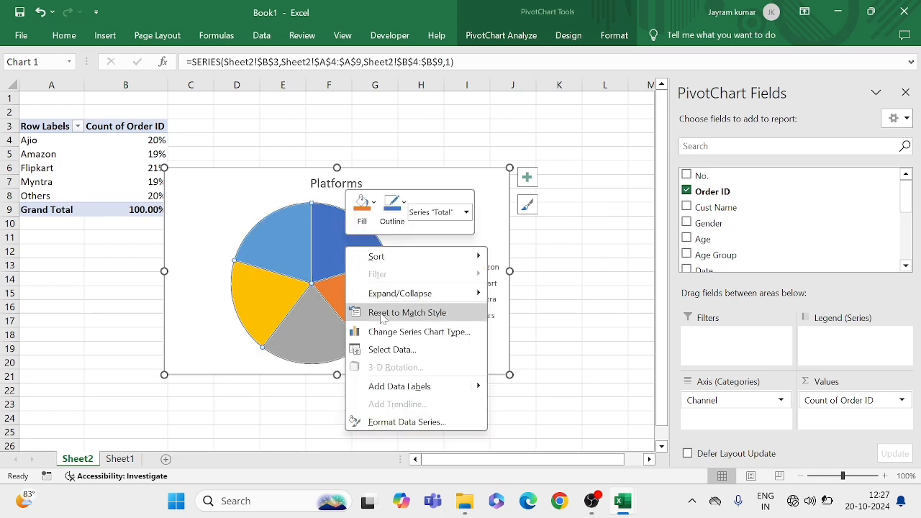
pyautogui.click(396, 387)
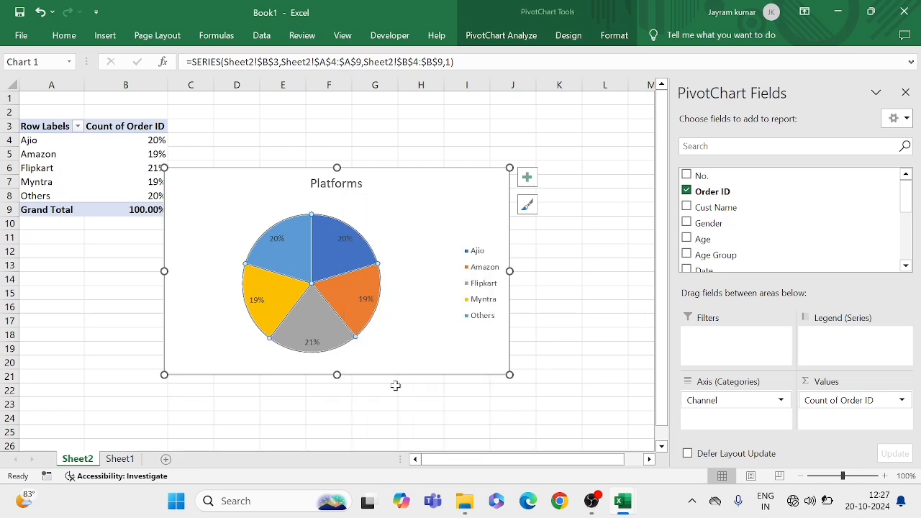
pyautogui.click(528, 179)
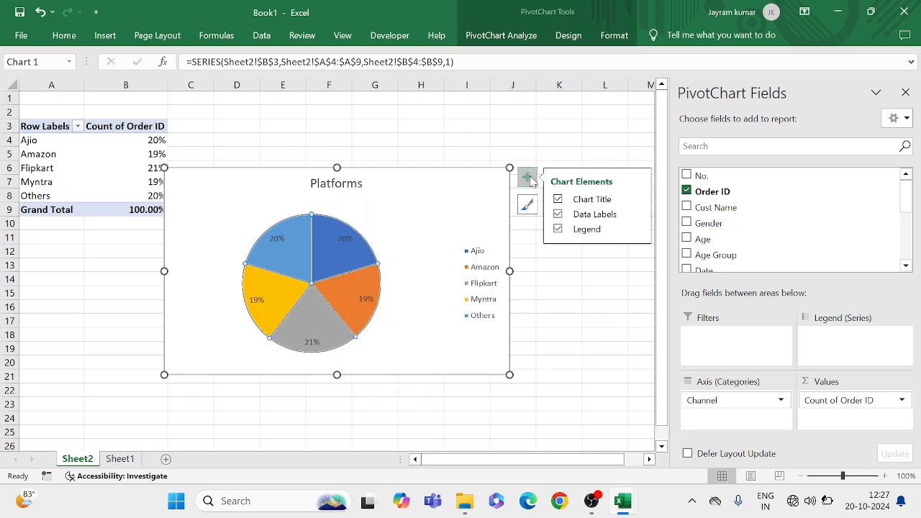
pyautogui.click(558, 215)
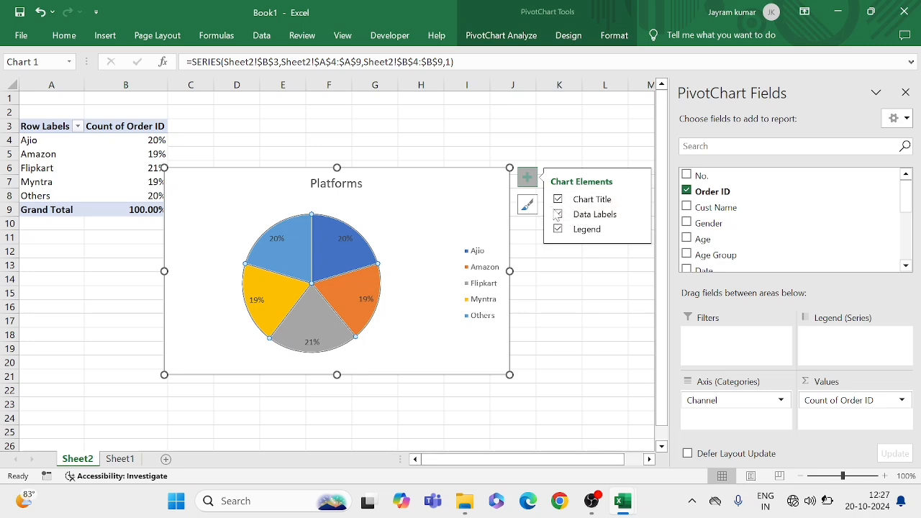
# Shrink the Platforms pie chart on Sheet2 so it ends at about column I, row 19
pyautogui.click(417, 252)
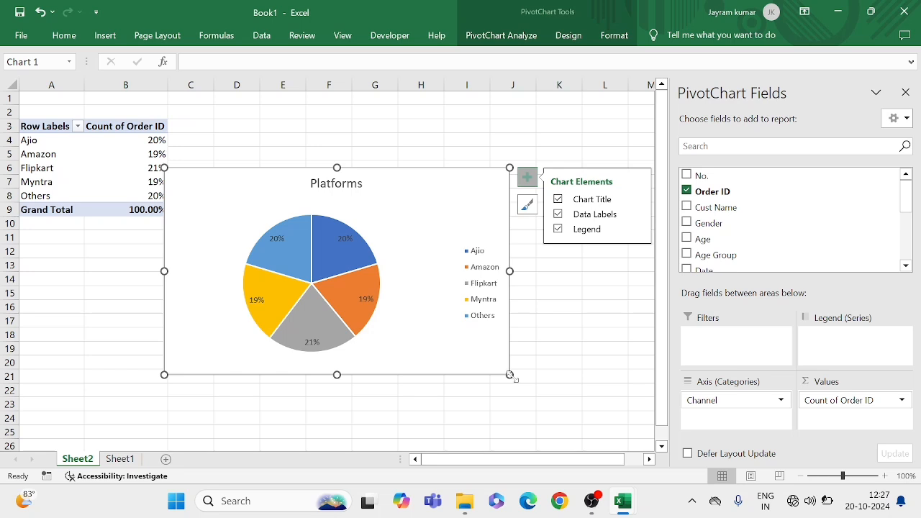
pyautogui.moveTo(509, 375); pyautogui.dragTo(477, 357)
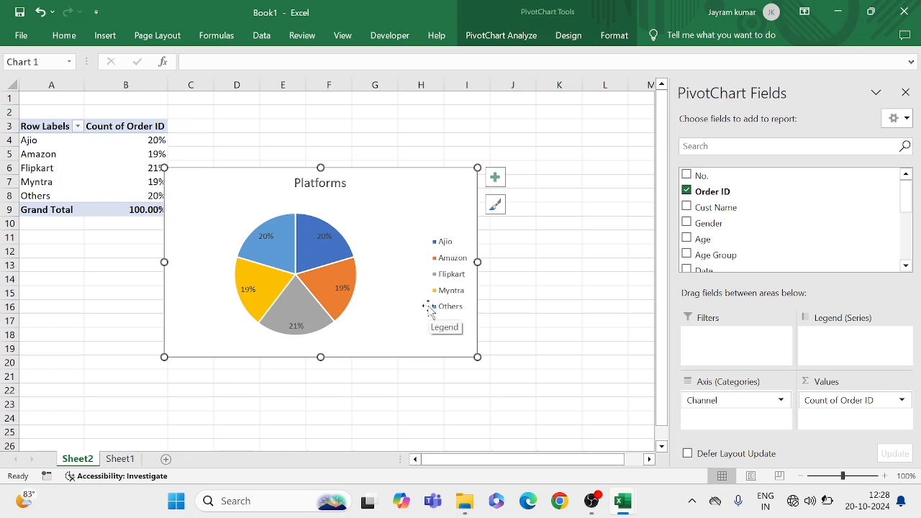
# Add a new worksheet between Sheet2 and Sheet1 and rename it Dashboard
pyautogui.click(166, 459)
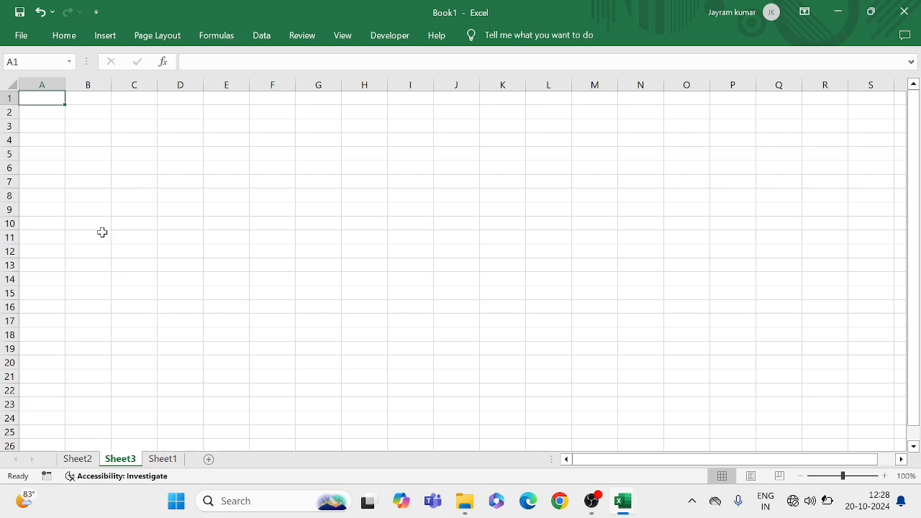
pyautogui.click(120, 111)
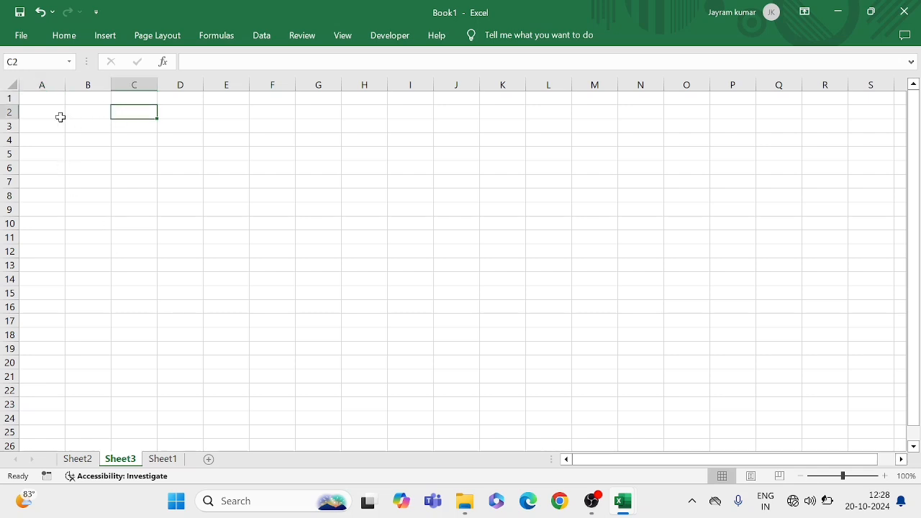
pyautogui.moveTo(47, 108); pyautogui.dragTo(319, 215)
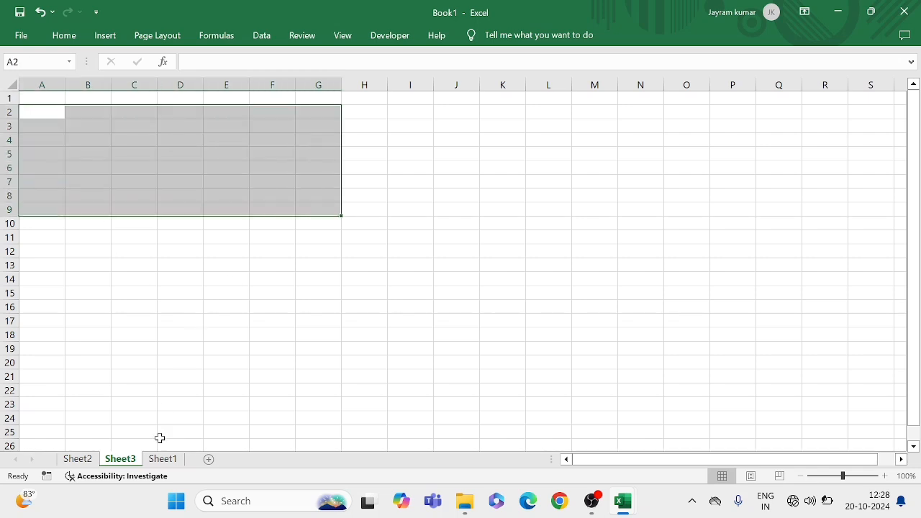
pyautogui.rightClick(125, 463)
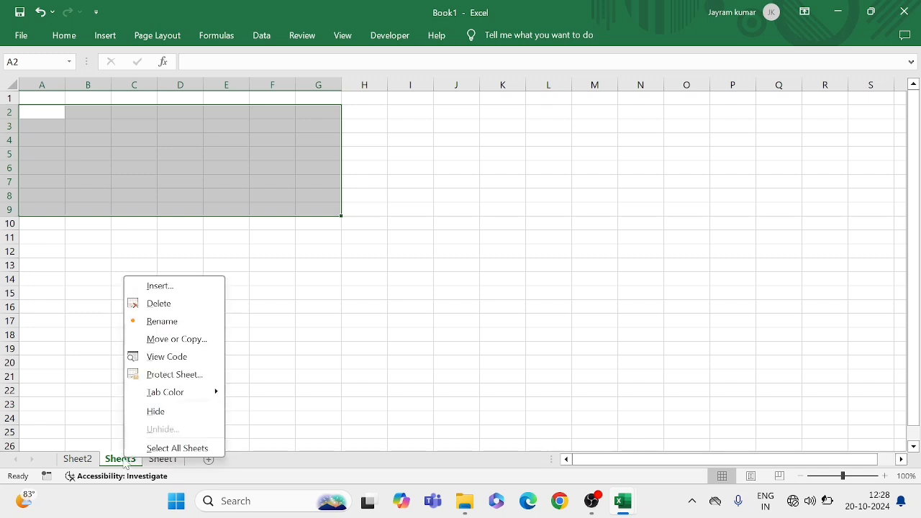
pyautogui.click(161, 322)
pyautogui.press('BackSpace')
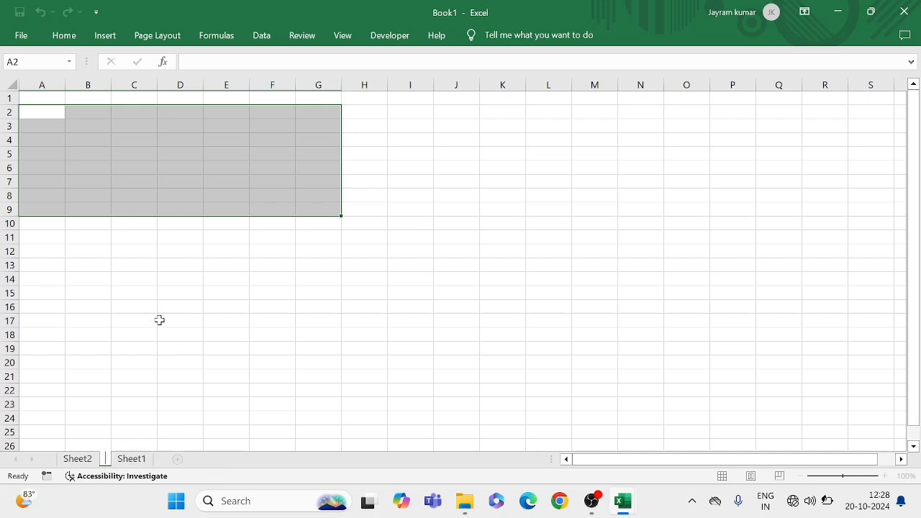
pyautogui.write('Dashboa')
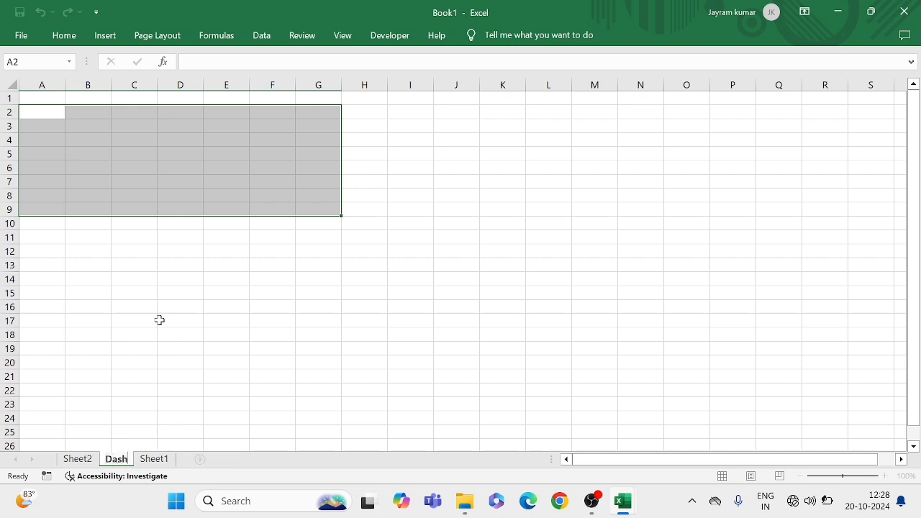
pyautogui.press('BackSpace')
pyautogui.press('BackSpace')
pyautogui.press('BackSpace')
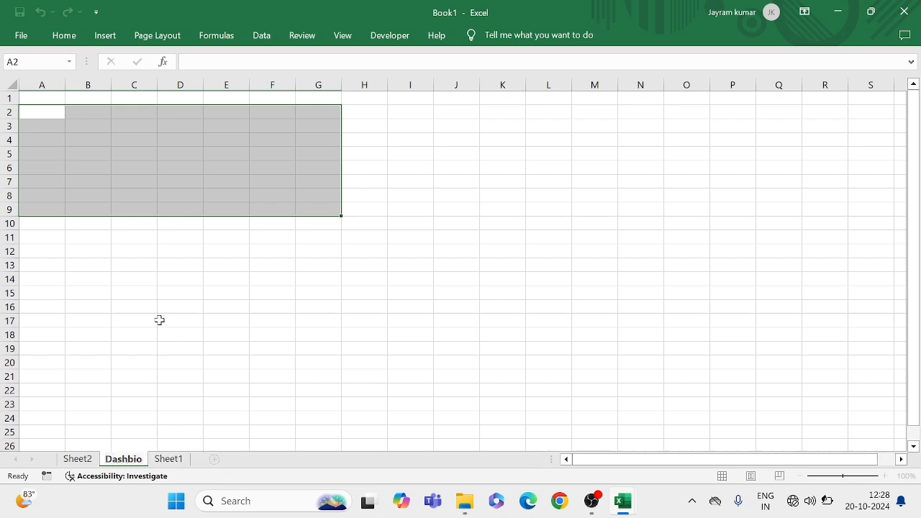
pyautogui.write('oard')
pyautogui.click(124, 173)
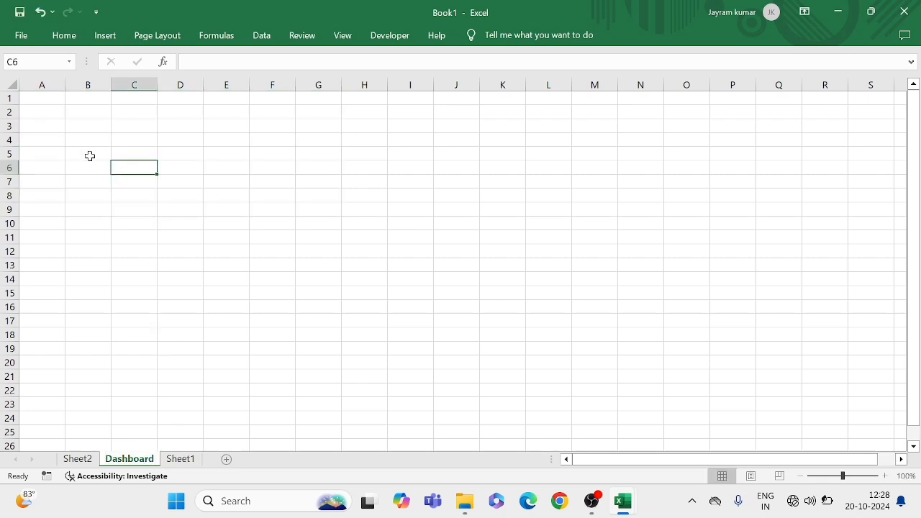
# Hide the gridlines and the row and column headings on the Dashboard sheet
pyautogui.click(44, 101)
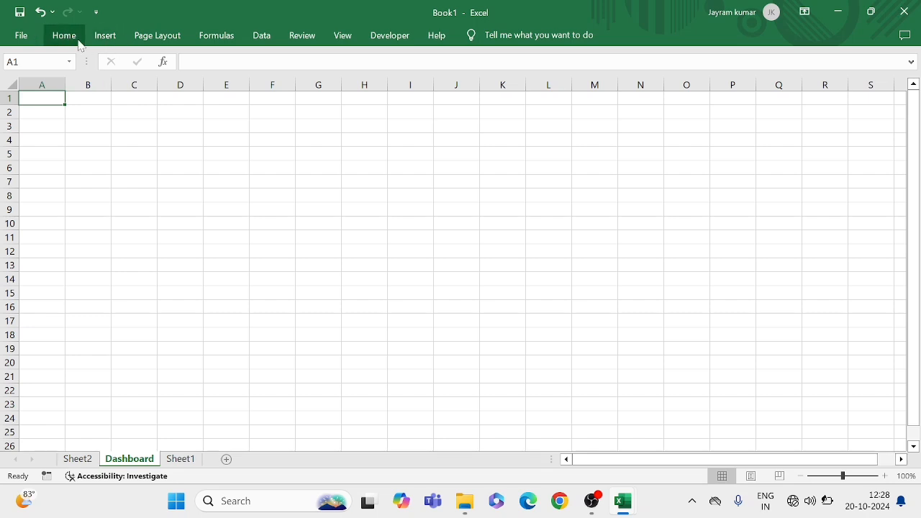
pyautogui.click(154, 37)
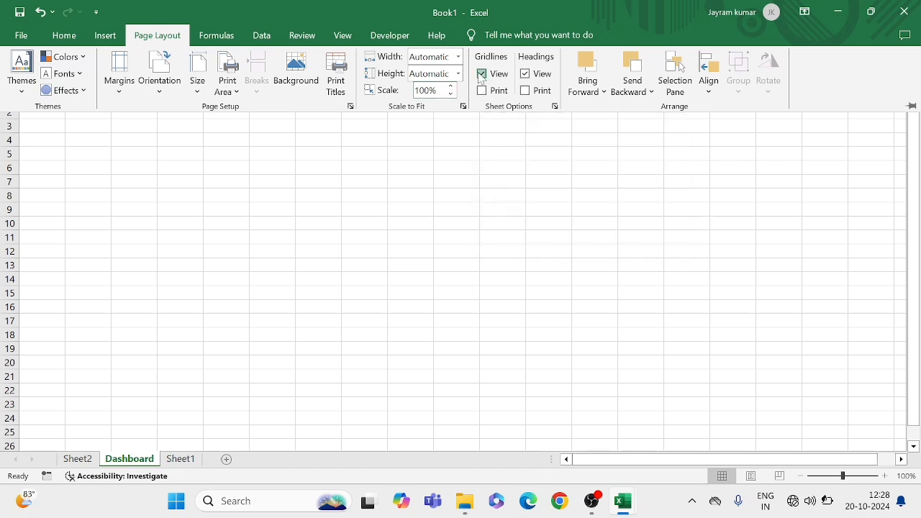
pyautogui.click(481, 74)
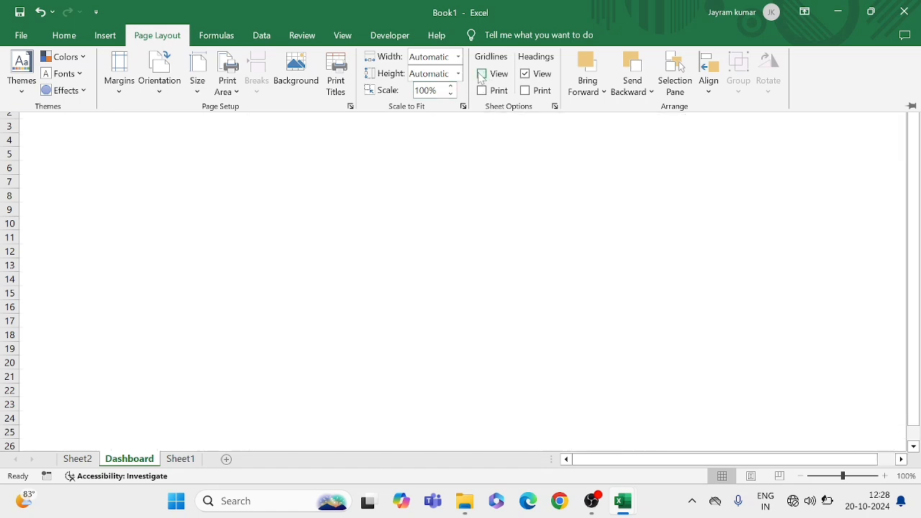
pyautogui.click(524, 74)
pyautogui.click(208, 184)
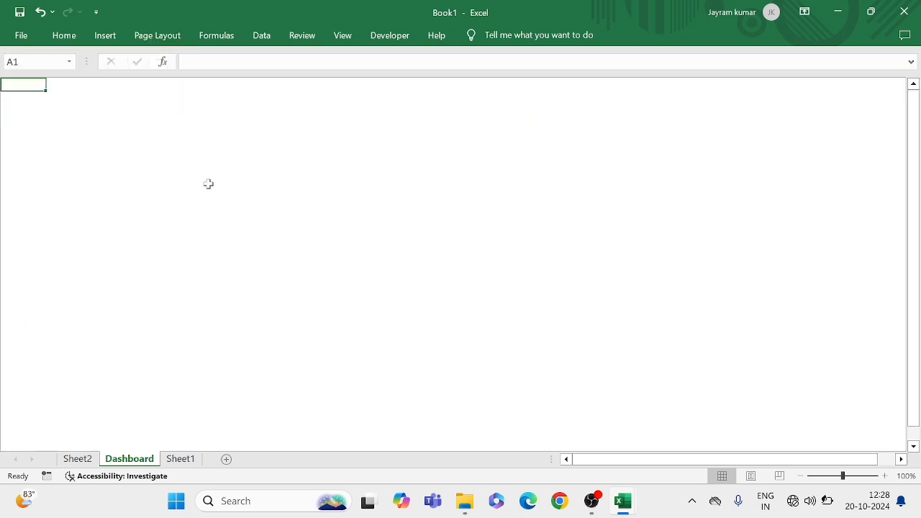
# Paste the copied Platforms pie chart onto the Dashboard sheet at cell B3
pyautogui.click(136, 144)
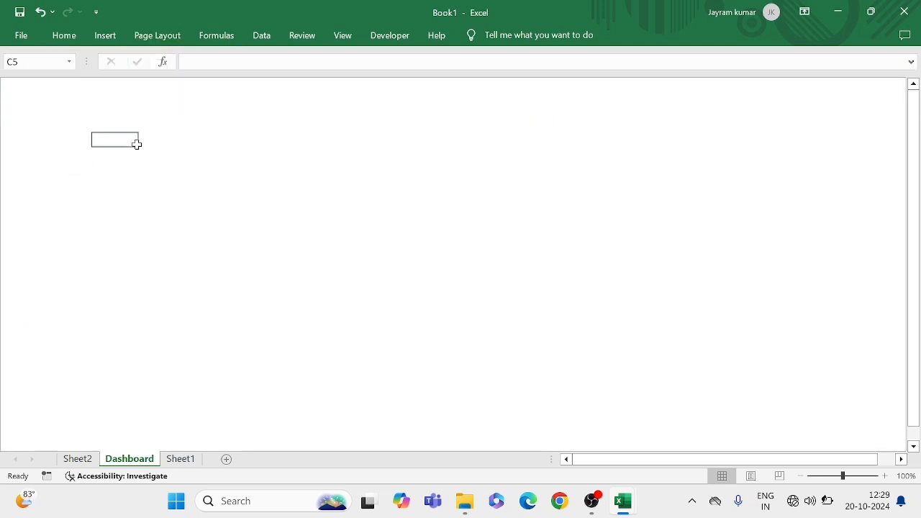
pyautogui.click(78, 111)
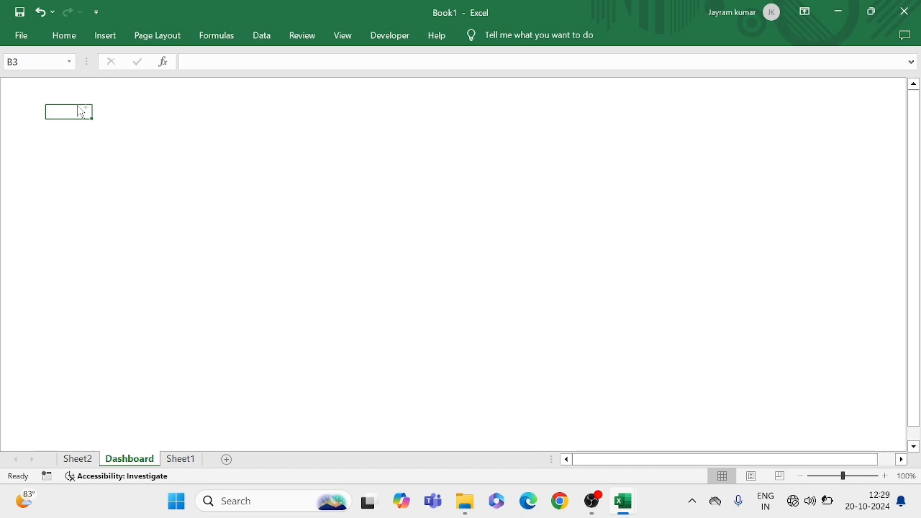
pyautogui.hotkey('ctrl', 'v')
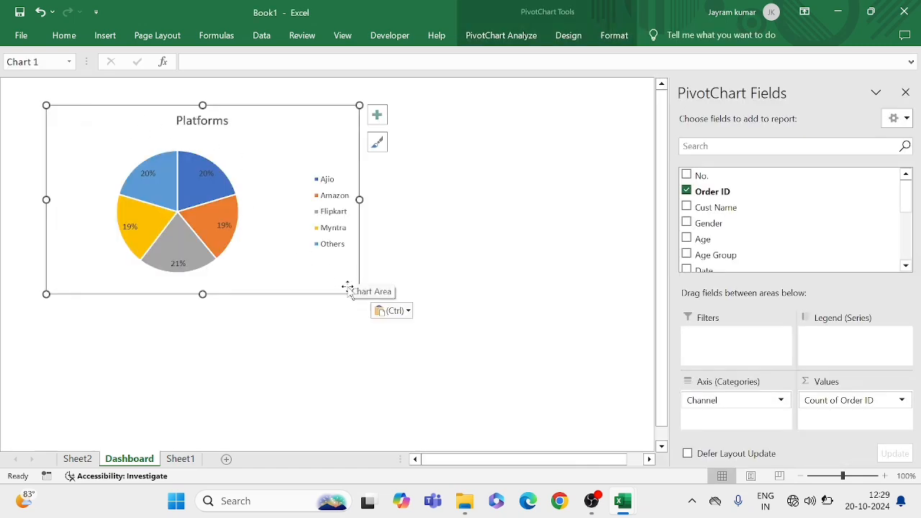
# Shrink the pasted Platforms chart and move it up into the upper-left corner of the Dashboard sheet
pyautogui.moveTo(360, 294)
pyautogui.mouseDown()
pyautogui.moveTo(313, 220)
pyautogui.moveTo(276, 187)
pyautogui.moveTo(297, 242)
pyautogui.mouseUp()
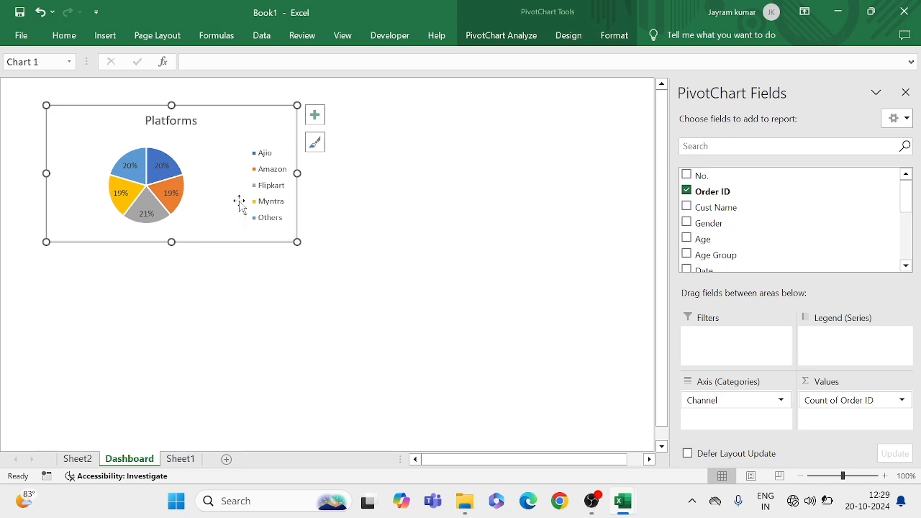
pyautogui.moveTo(233, 197); pyautogui.dragTo(181, 172)
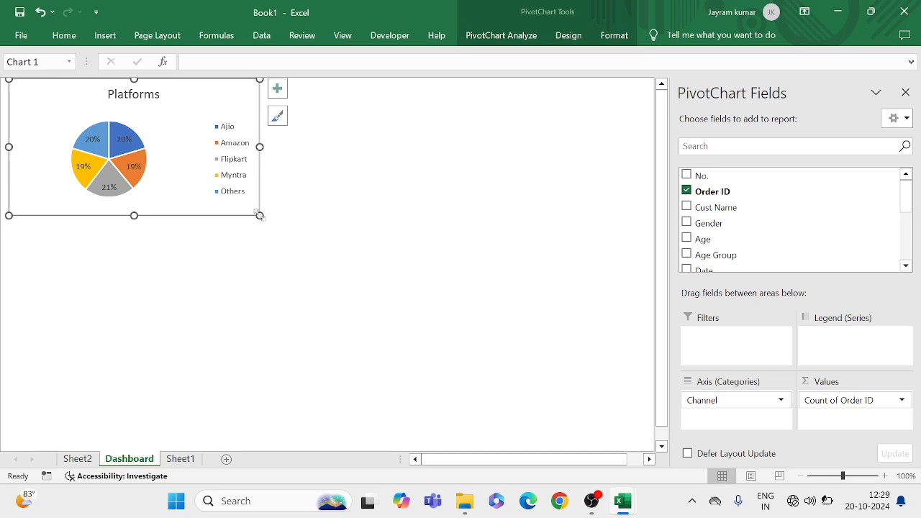
pyautogui.moveTo(260, 216)
pyautogui.mouseDown()
pyautogui.moveTo(241, 209)
pyautogui.moveTo(251, 212)
pyautogui.mouseUp()
pyautogui.click(322, 208)
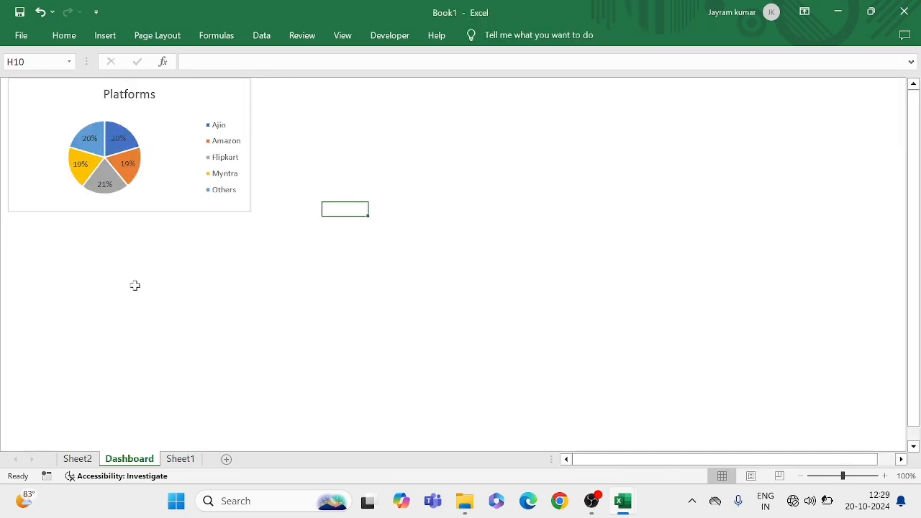
pyautogui.click(196, 277)
# Delete the original Platforms pie chart from Sheet2, keeping the channel pivot table
pyautogui.click(78, 459)
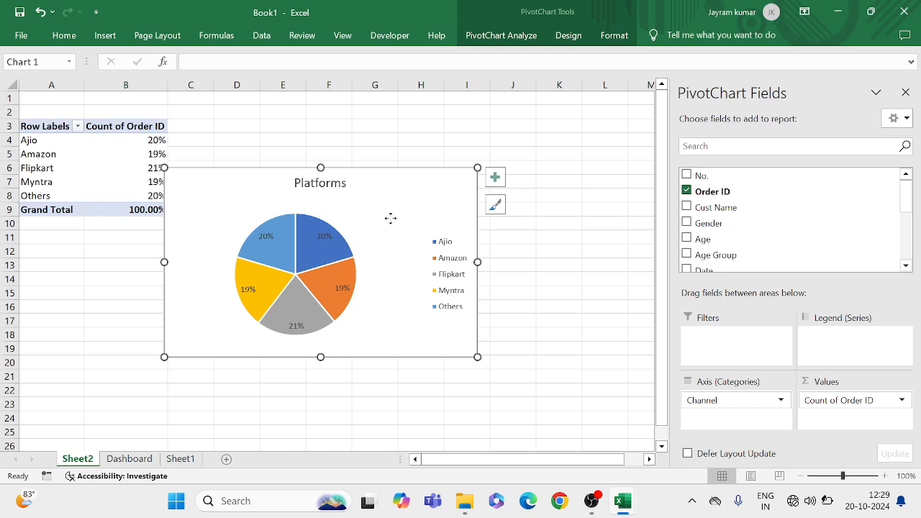
pyautogui.press('Delete')
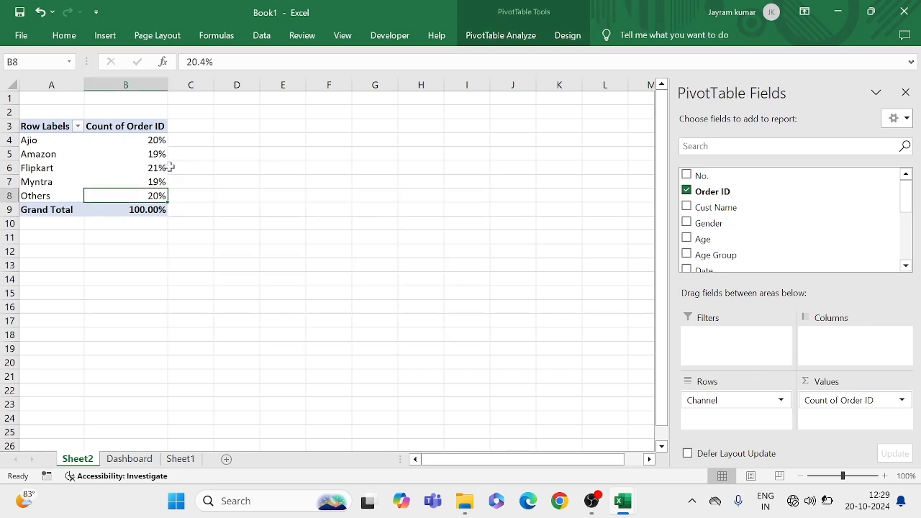
pyautogui.click(125, 151)
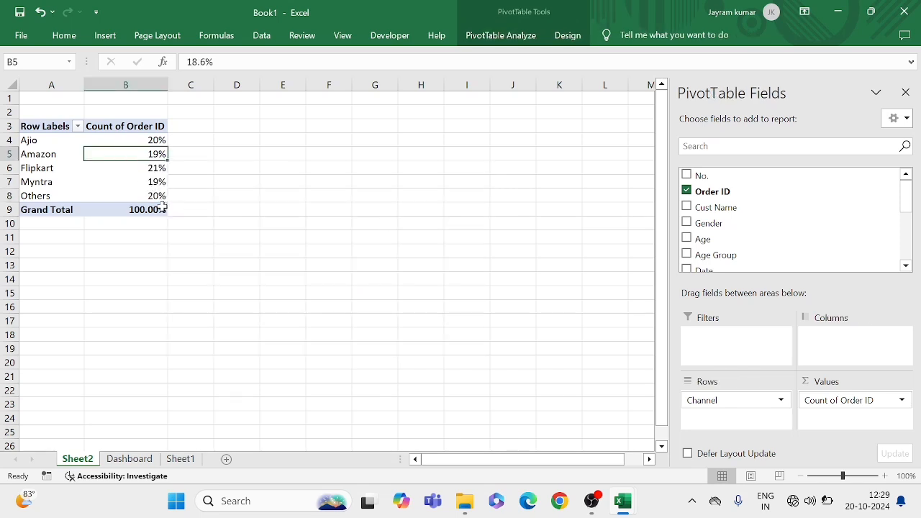
# Duplicate the pivot table in A3:B9 to cell D3 on Sheet2 and autofit columns D and E
pyautogui.moveTo(36, 128); pyautogui.dragTo(145, 208)
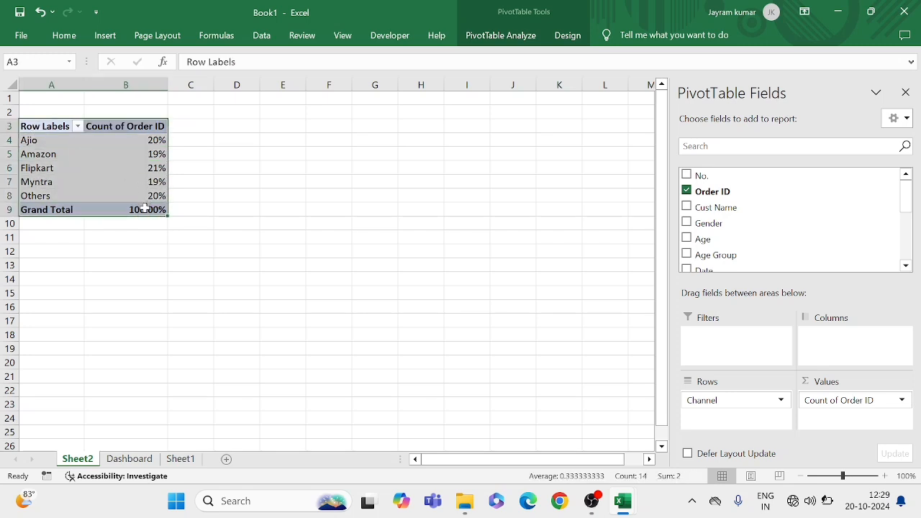
pyautogui.hotkey('ctrl', 'c')
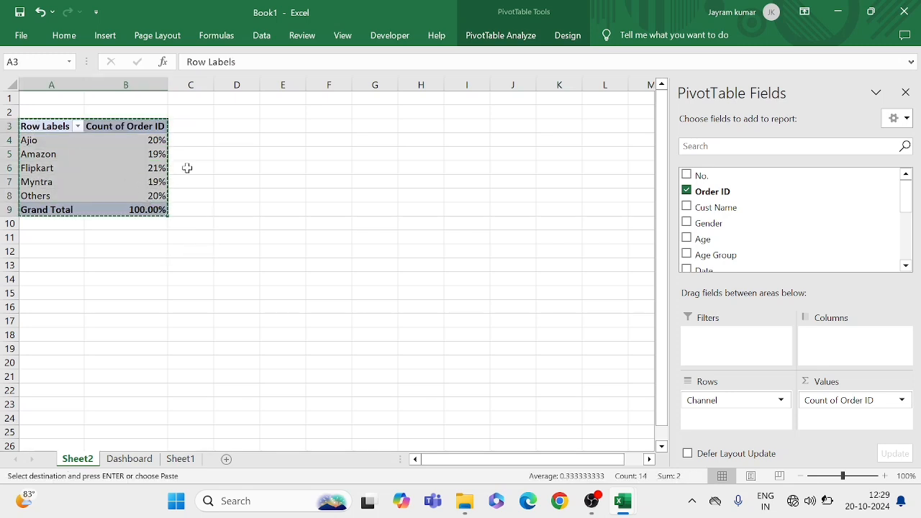
pyautogui.click(226, 126)
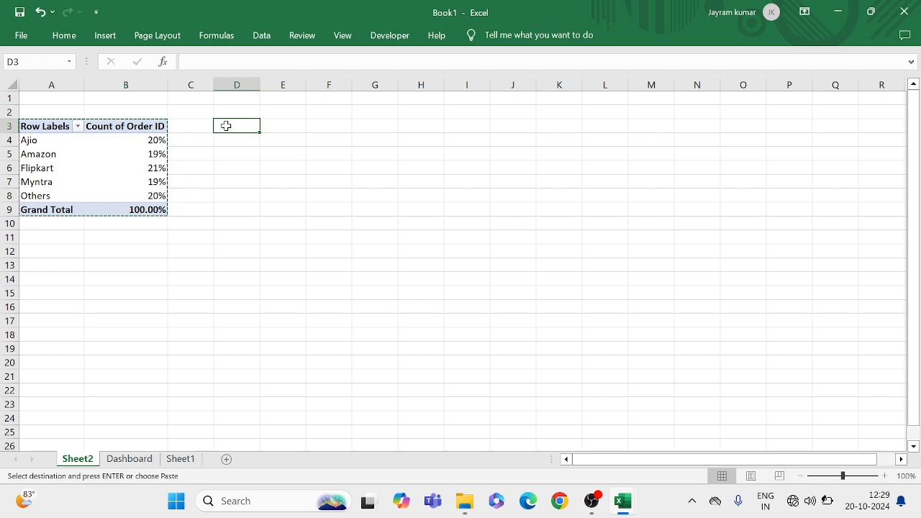
pyautogui.hotkey('ctrl', 'v')
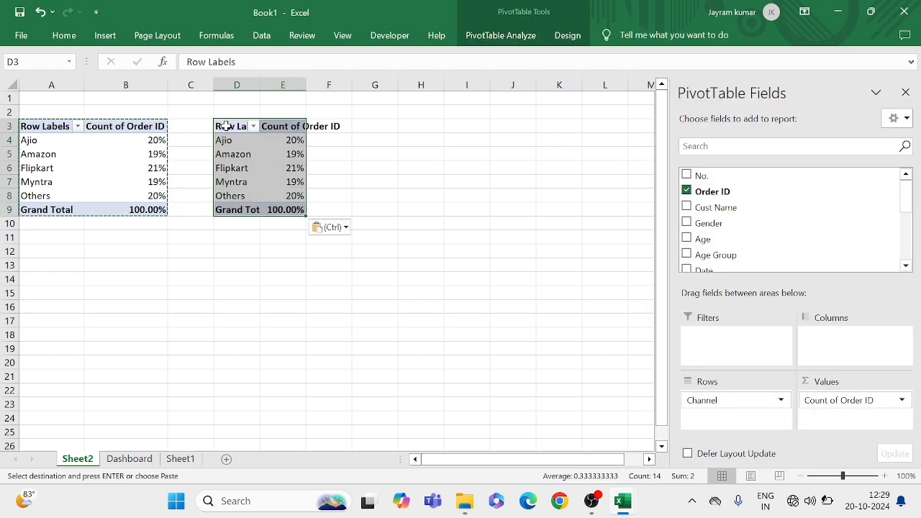
pyautogui.doubleClick(258, 78)
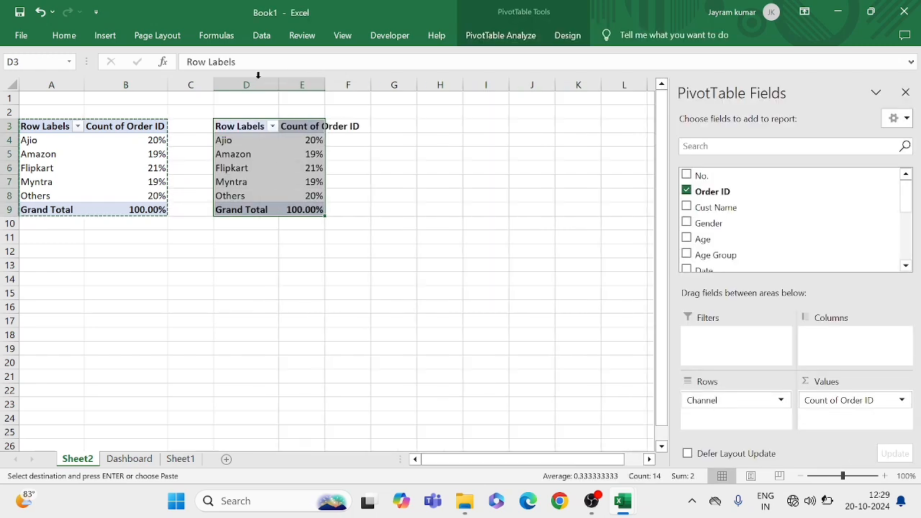
pyautogui.doubleClick(323, 82)
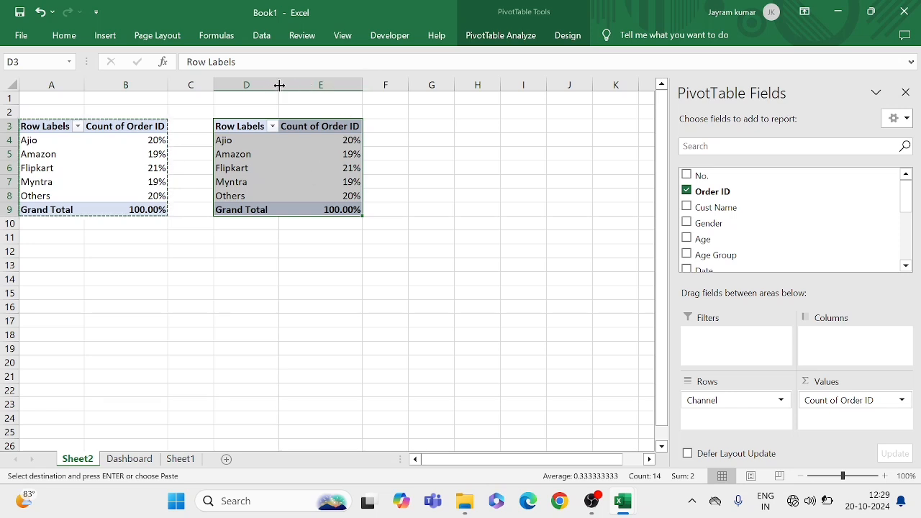
pyautogui.click(388, 134)
# Examine the copied pivot table on Sheet2 and the available source columns in the order data on Sheet1
pyautogui.click(330, 156)
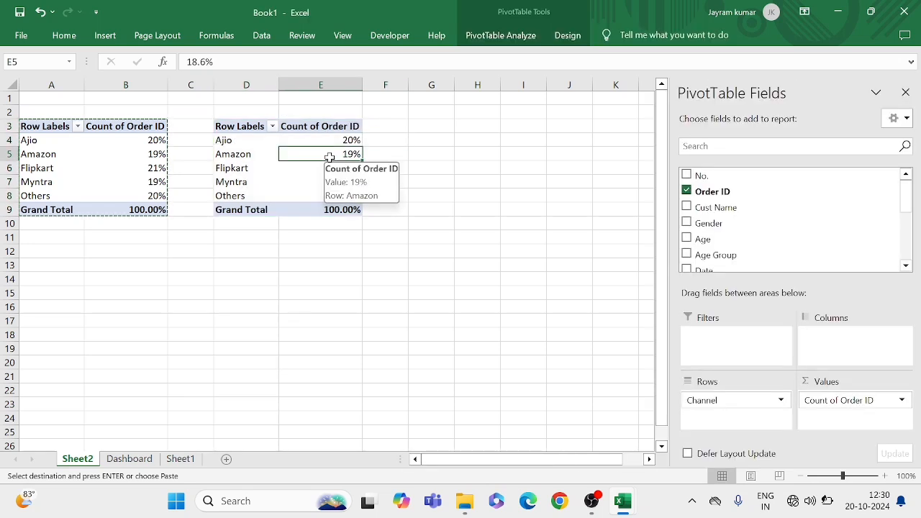
pyautogui.click(277, 162)
pyautogui.click(308, 171)
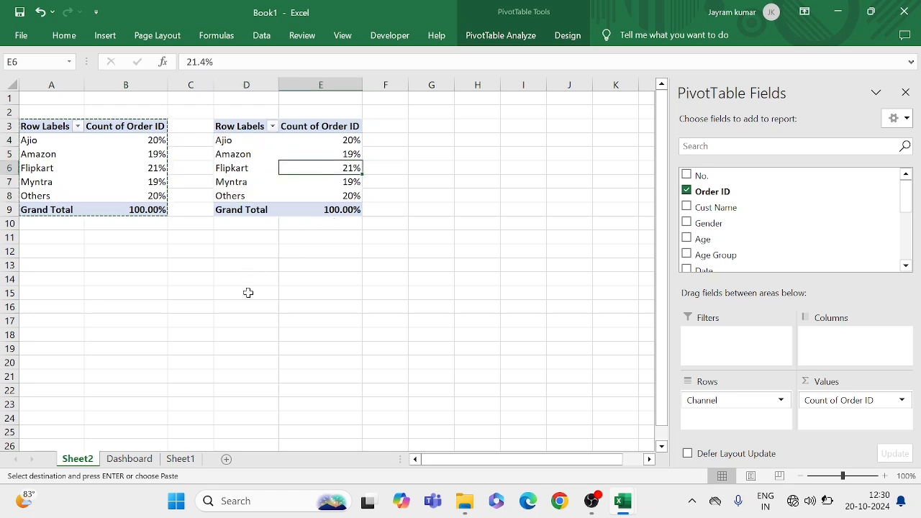
pyautogui.click(181, 459)
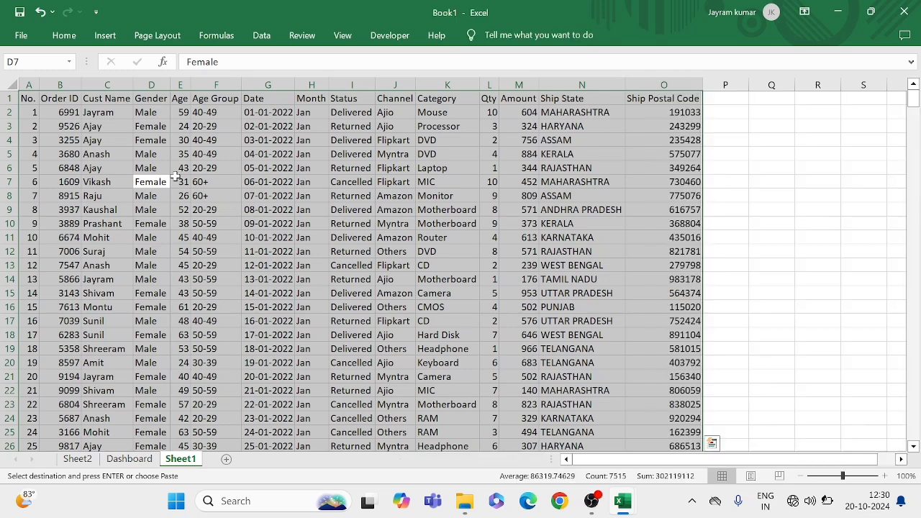
pyautogui.click(79, 460)
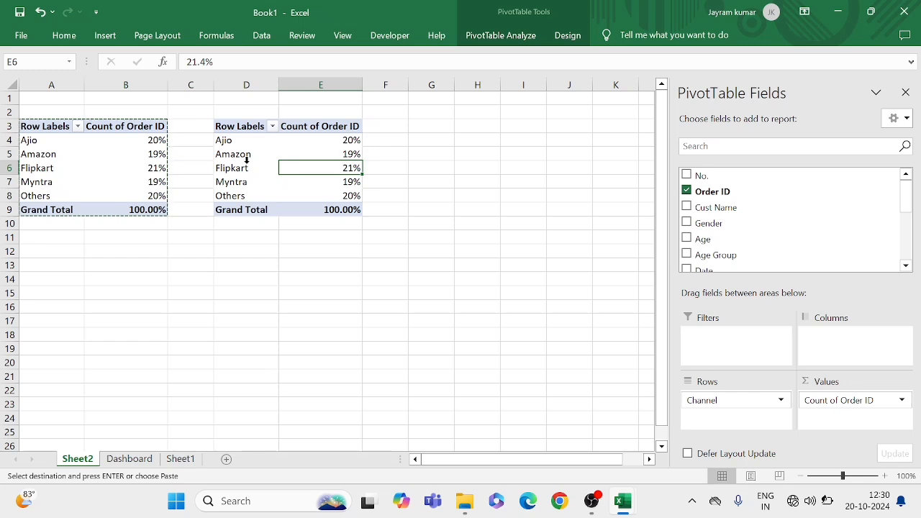
pyautogui.click(247, 158)
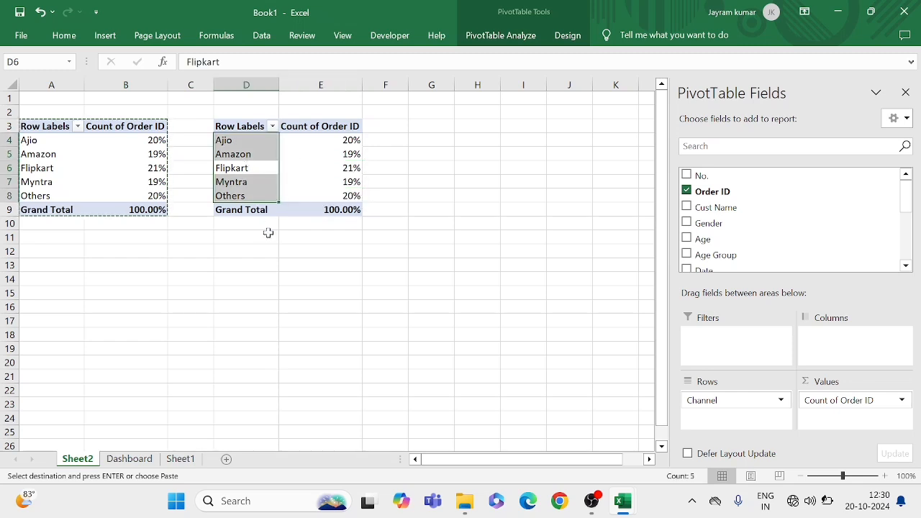
# Remove the Channel row field and the Order ID count from the copied pivot table at D3 on Sheet2
pyautogui.click(305, 188)
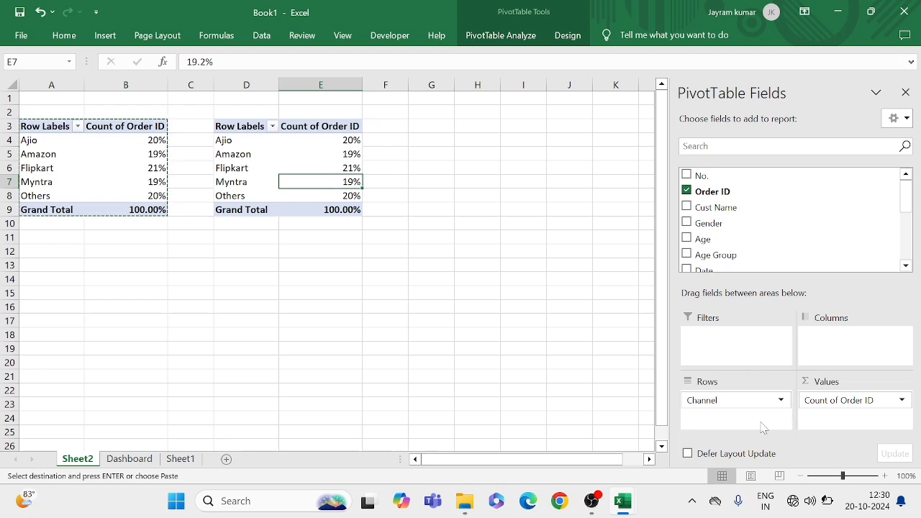
pyautogui.moveTo(730, 403); pyautogui.dragTo(523, 411)
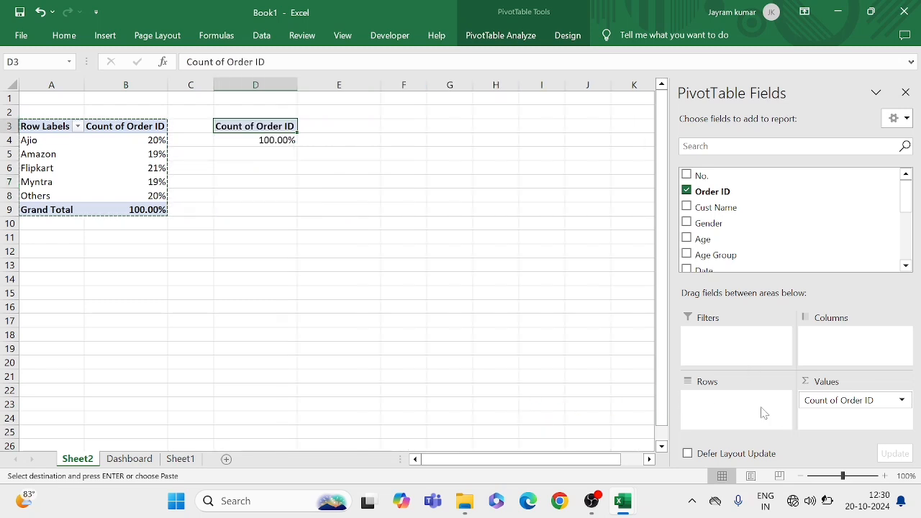
pyautogui.moveTo(856, 403); pyautogui.dragTo(495, 398)
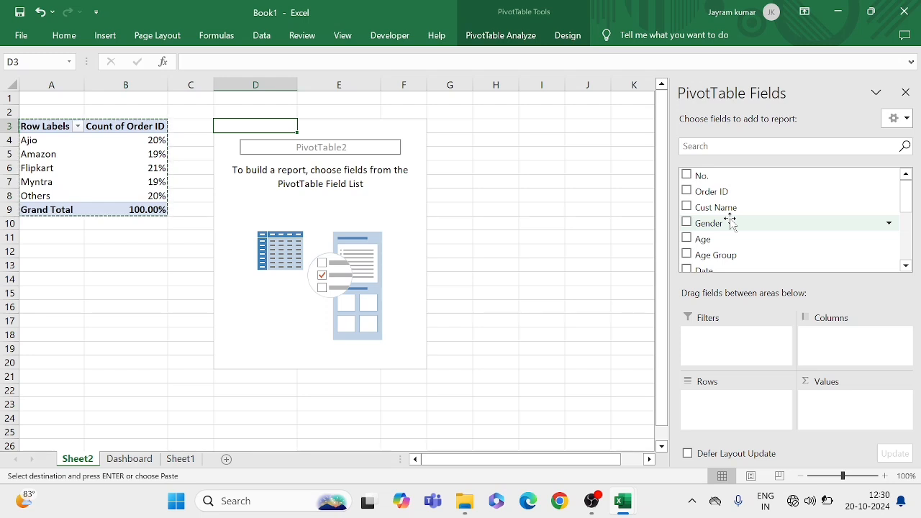
# Build the copied pivot table with Ship State as rows and the sum of Amount as values
pyautogui.scroll(-5, 731, 222)
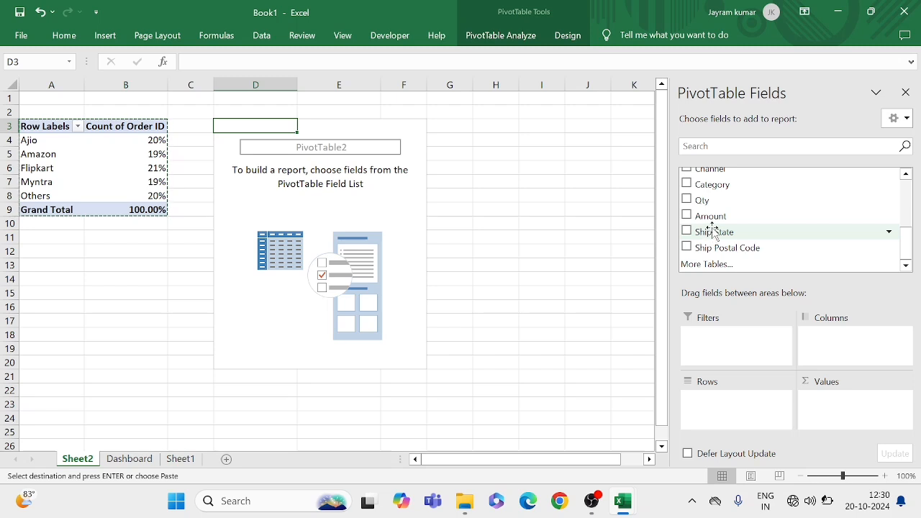
pyautogui.moveTo(717, 234); pyautogui.dragTo(721, 403)
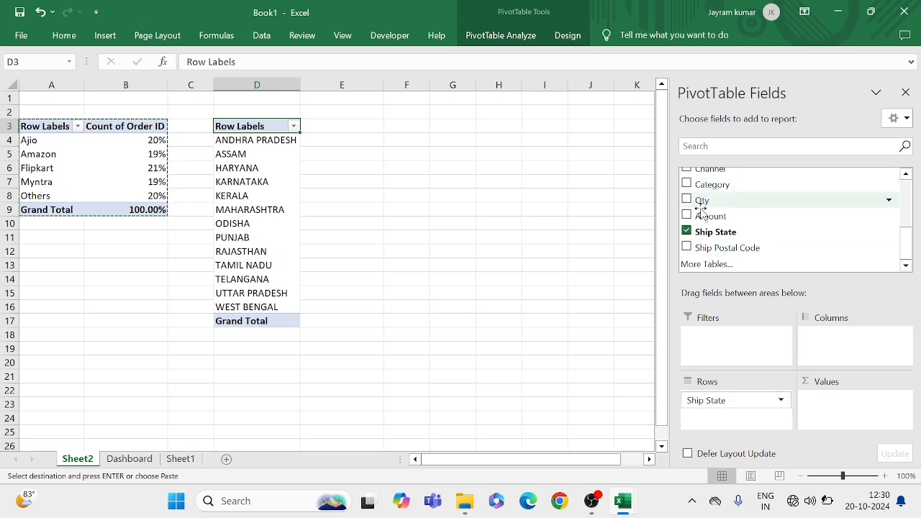
pyautogui.moveTo(703, 215); pyautogui.dragTo(832, 405)
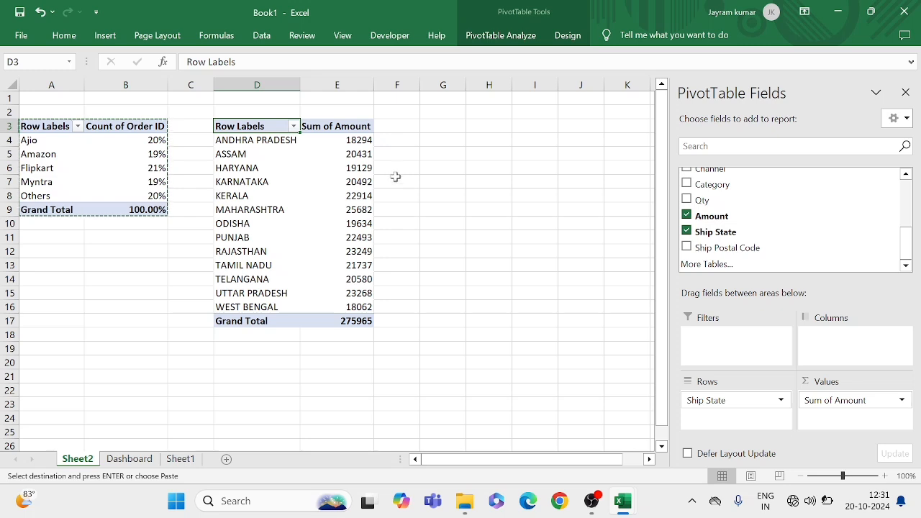
# Examine the sales amounts per state in the Ship State pivot table
pyautogui.click(342, 183)
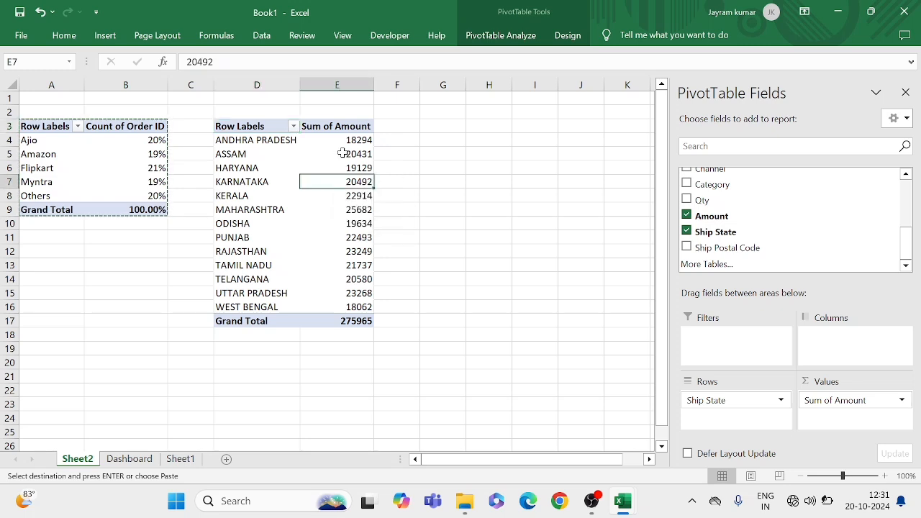
pyautogui.moveTo(348, 153)
pyautogui.moveTo(348, 226)
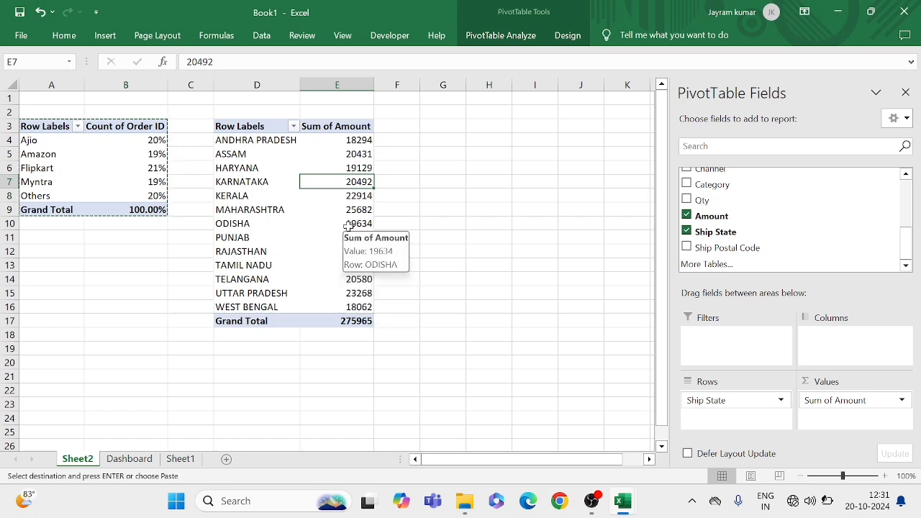
pyautogui.click(396, 362)
pyautogui.click(230, 182)
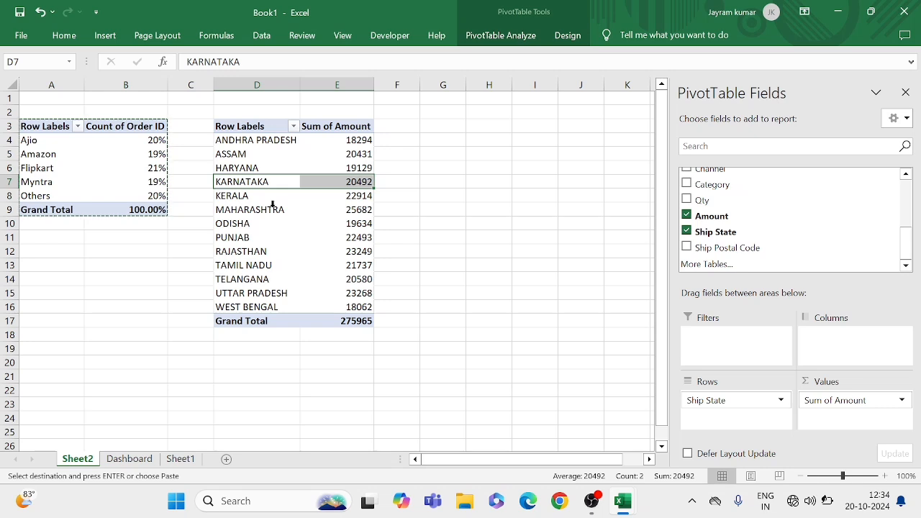
pyautogui.click(267, 209)
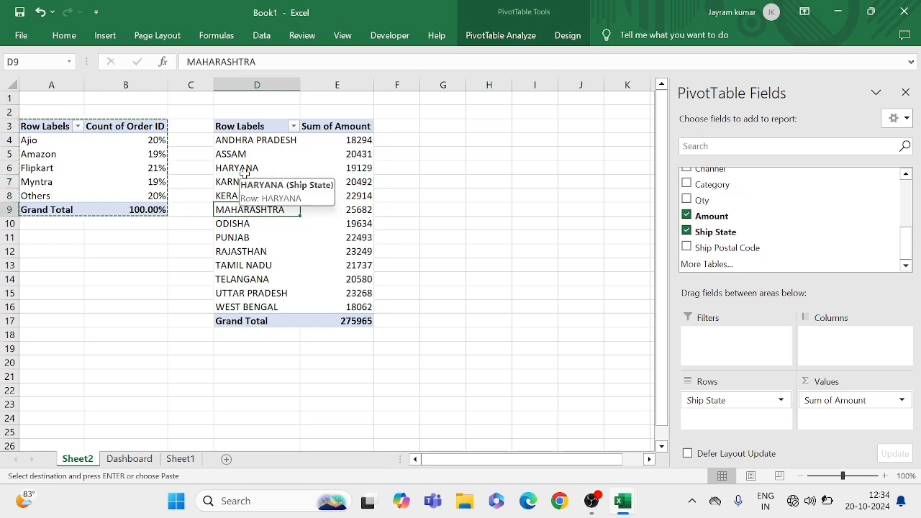
pyautogui.click(355, 236)
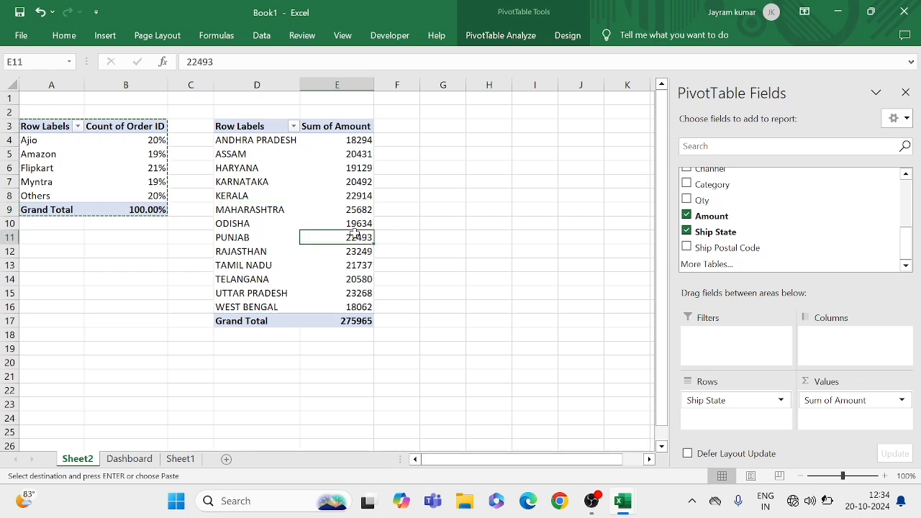
# Filter the Ship State row labels to the top 5 items by Sum of Amount
pyautogui.click(231, 185)
pyautogui.click(233, 222)
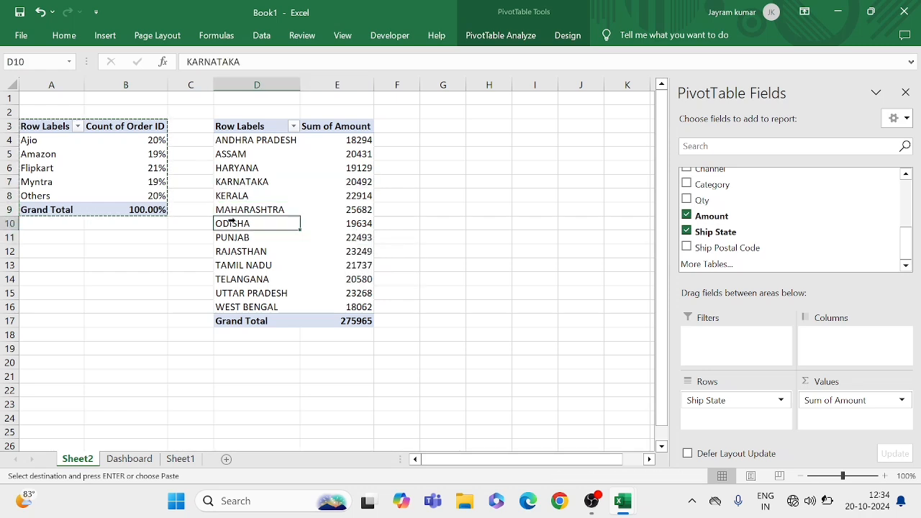
pyautogui.rightClick(232, 222)
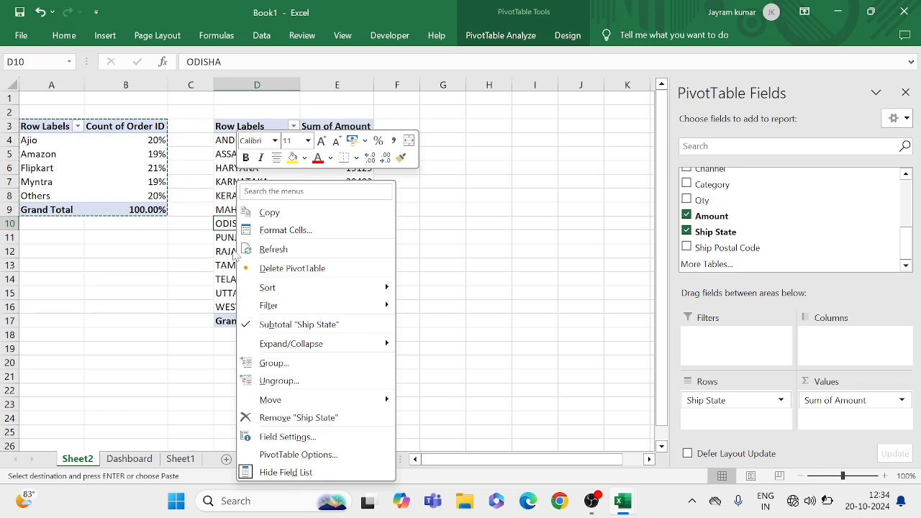
pyautogui.moveTo(282, 310)
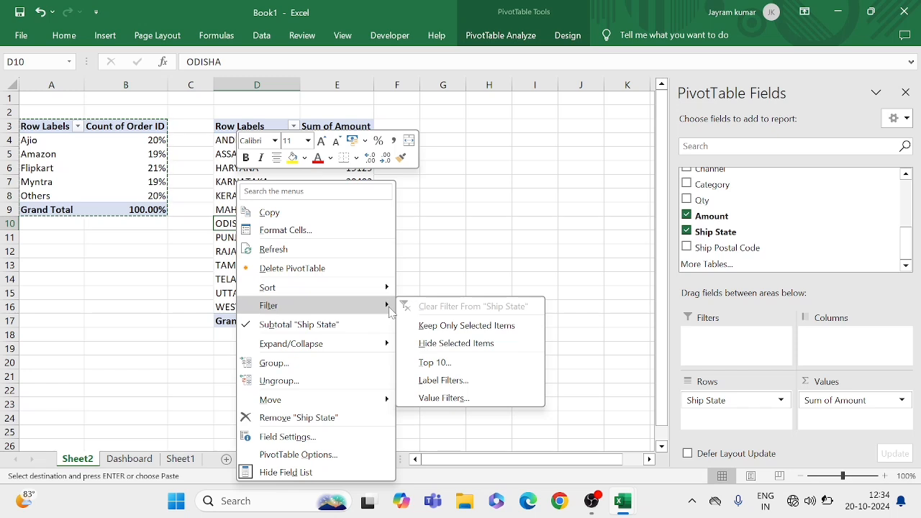
pyautogui.click(434, 363)
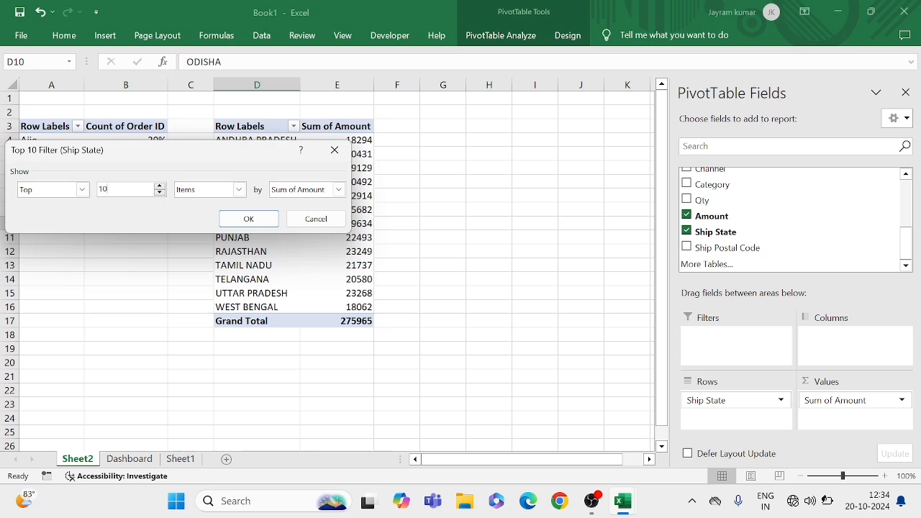
pyautogui.press('BackSpace')
pyautogui.press('BackSpace')
pyautogui.write('5')
pyautogui.click(257, 226)
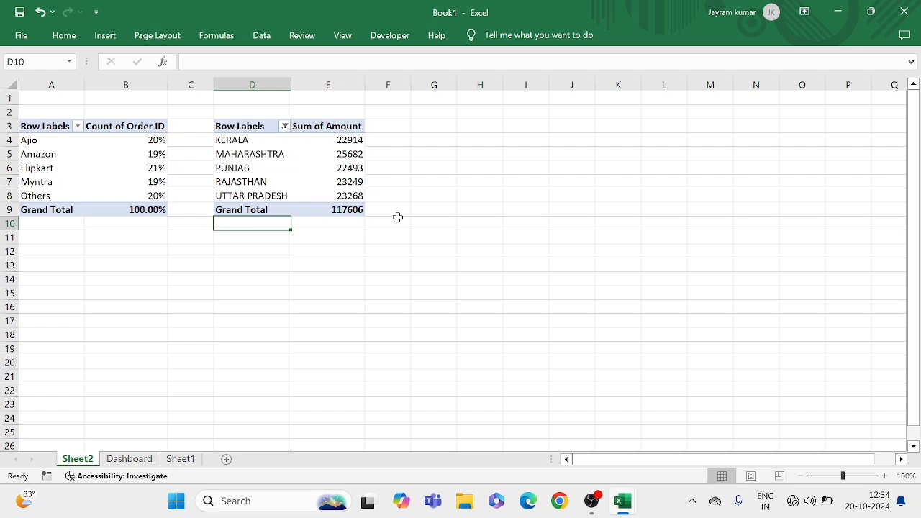
# Insert a clustered bar pivot chart from the Ship State pivot table and hide all field buttons on it
pyautogui.click(406, 210)
pyautogui.click(318, 169)
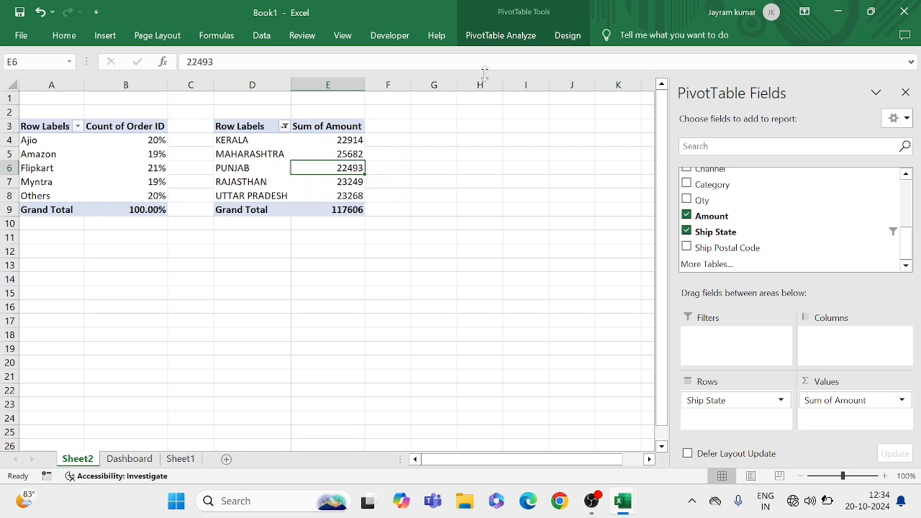
pyautogui.click(336, 153)
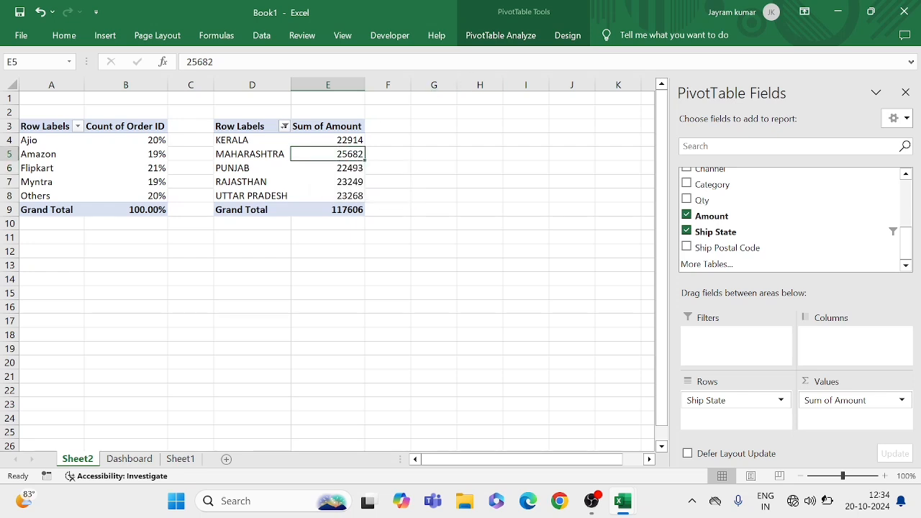
pyautogui.click(505, 36)
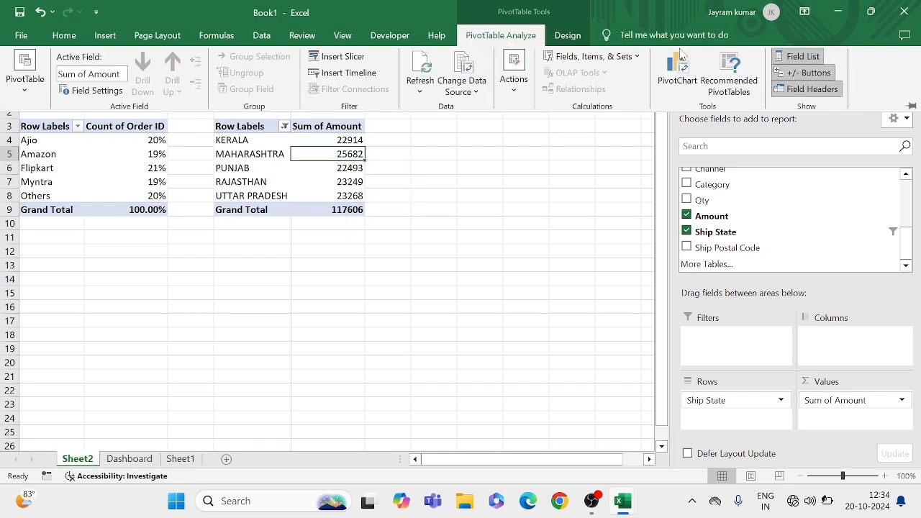
pyautogui.click(678, 72)
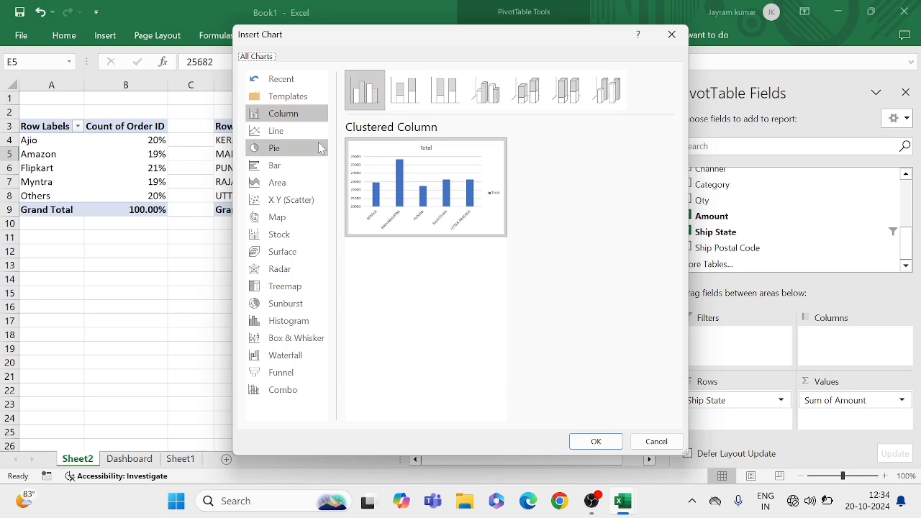
pyautogui.click(282, 168)
pyautogui.moveTo(389, 175)
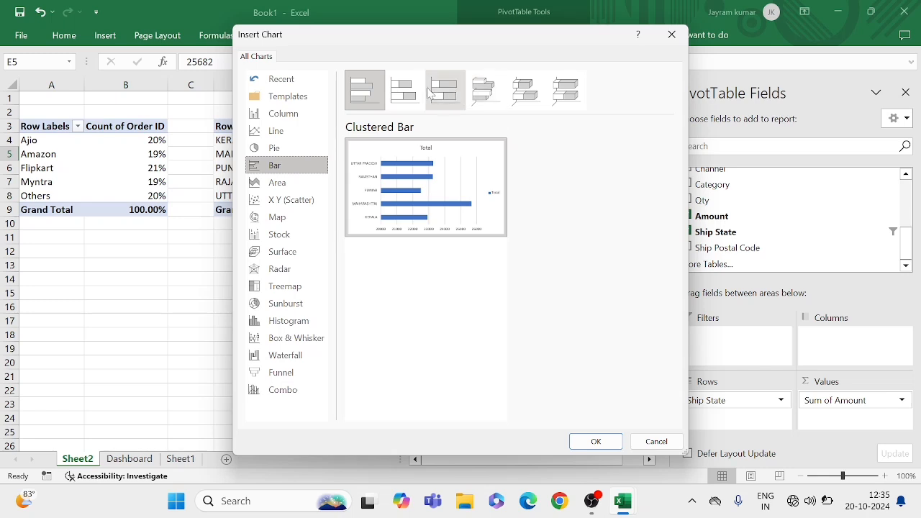
pyautogui.click(595, 439)
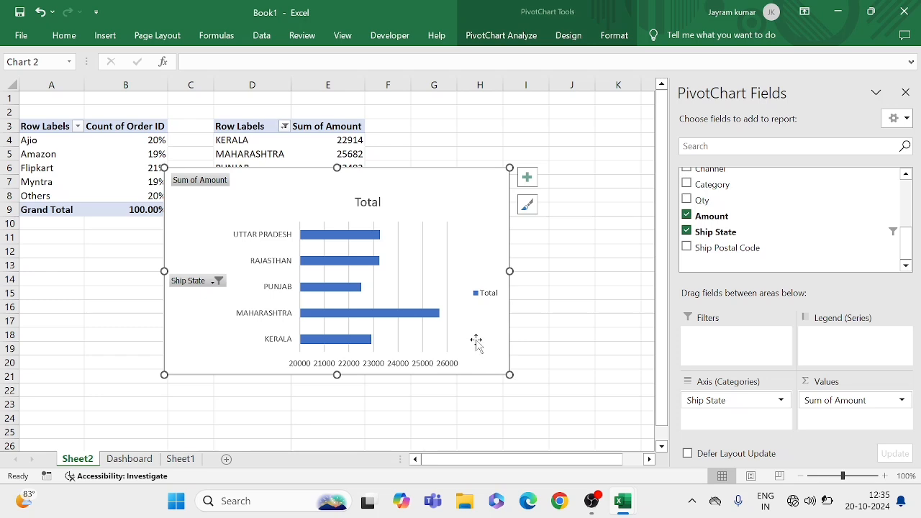
pyautogui.rightClick(205, 184)
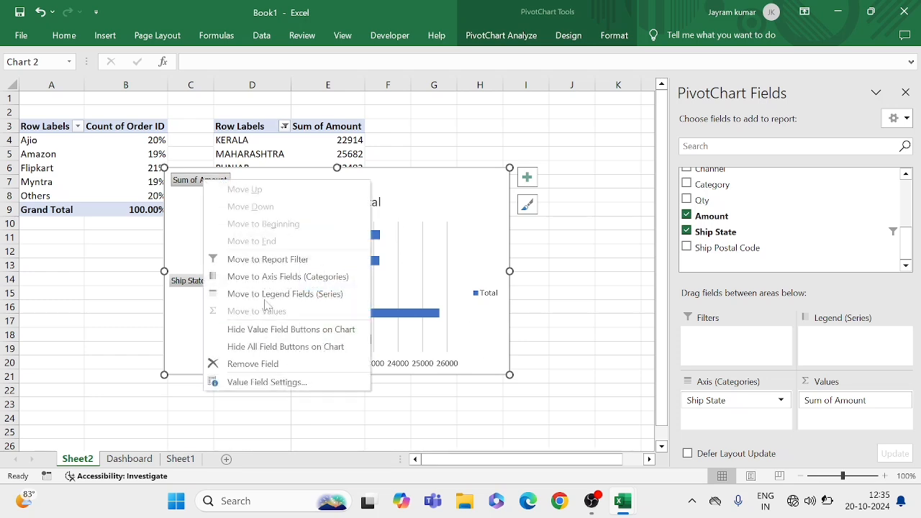
pyautogui.click(287, 349)
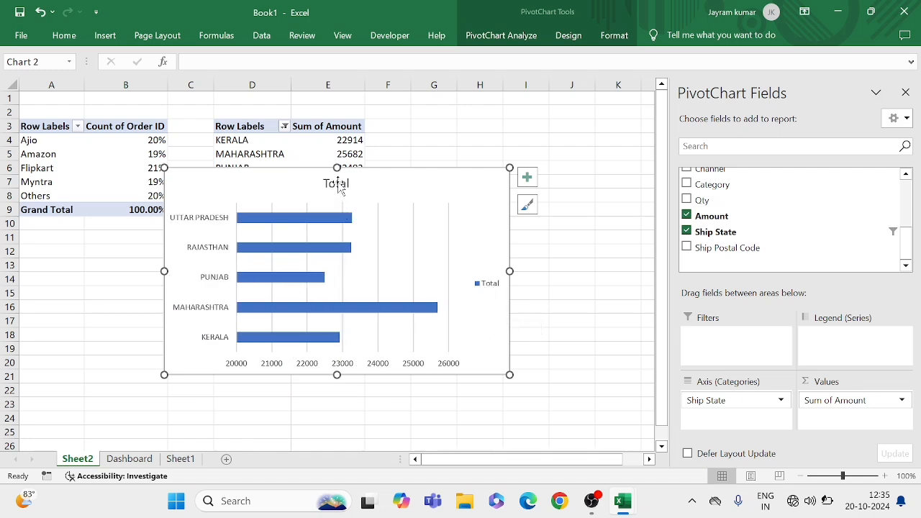
# Change the bar chart's title to "Top 5 States"
pyautogui.click(336, 189)
pyautogui.click(336, 184)
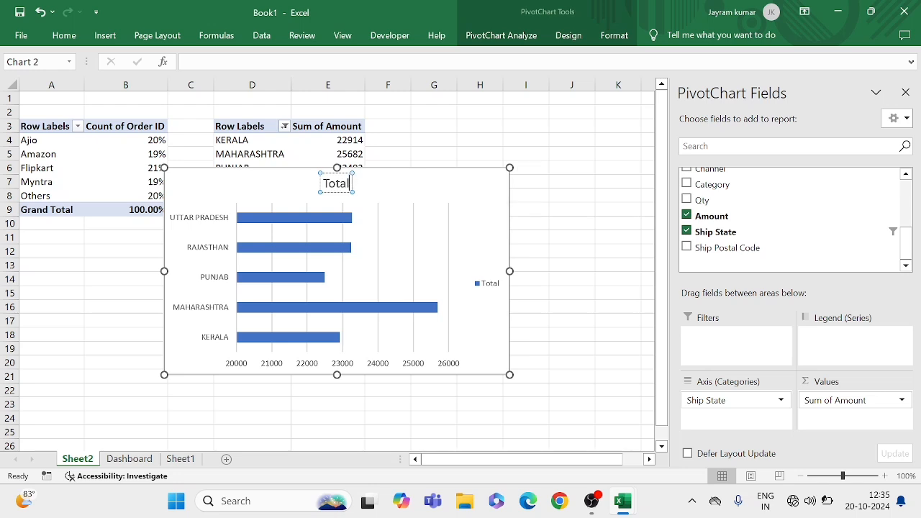
pyautogui.press('BackSpace')
pyautogui.press('BackSpace')
pyautogui.press('BackSpace')
pyautogui.write('p')
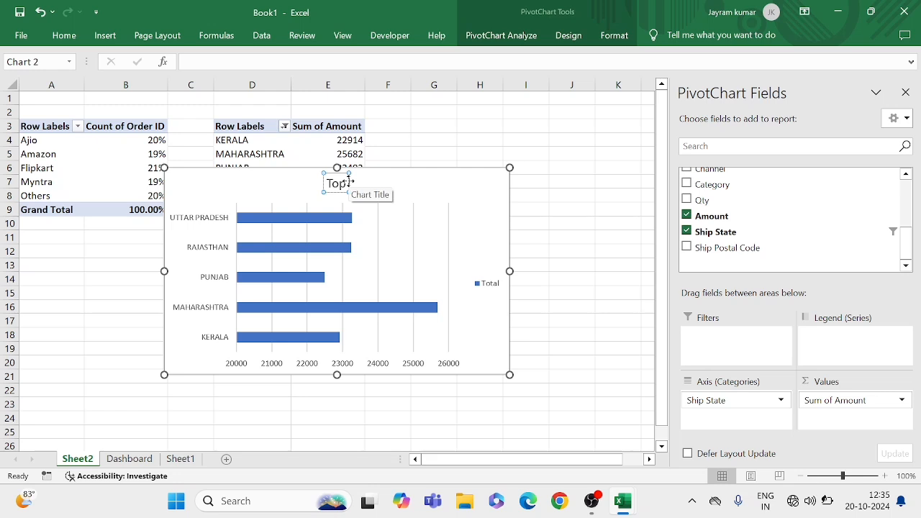
pyautogui.write(' 5 States')
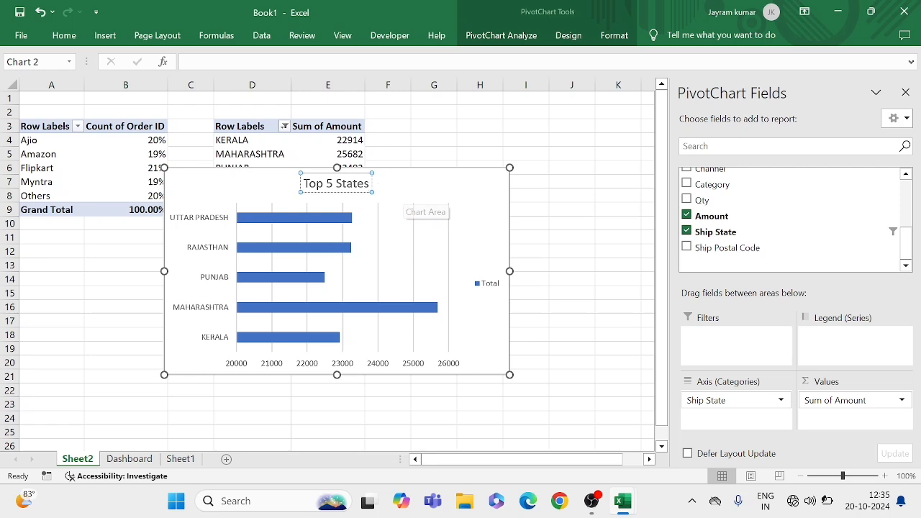
pyautogui.click(226, 191)
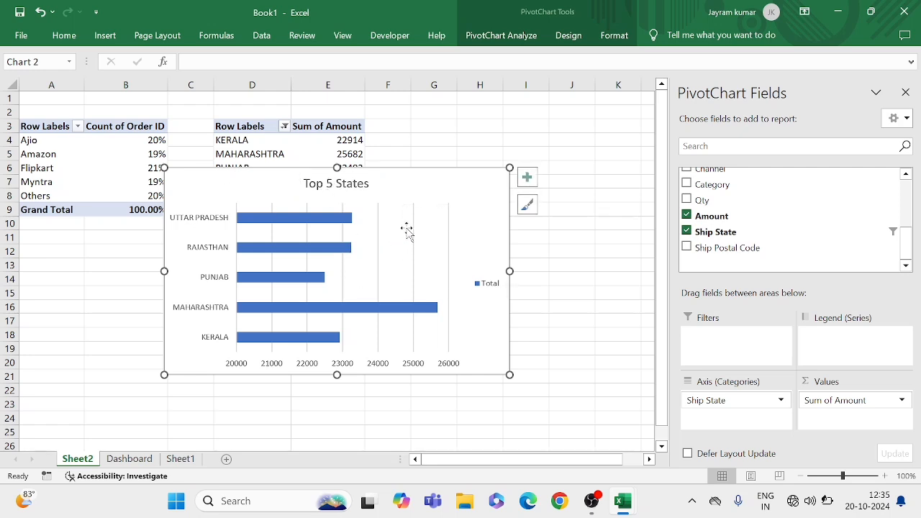
# Remove the gridlines from the Top 5 States chart and add data labels to its bars
pyautogui.click(529, 178)
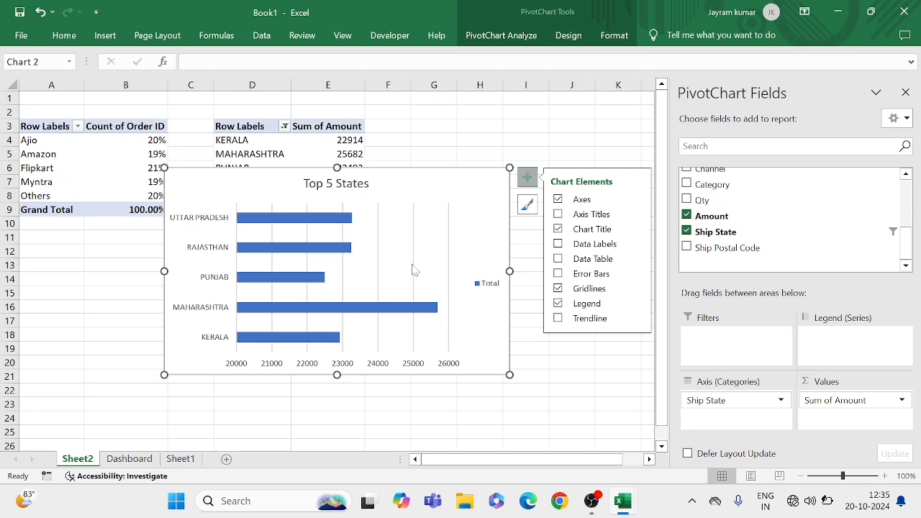
pyautogui.click(558, 290)
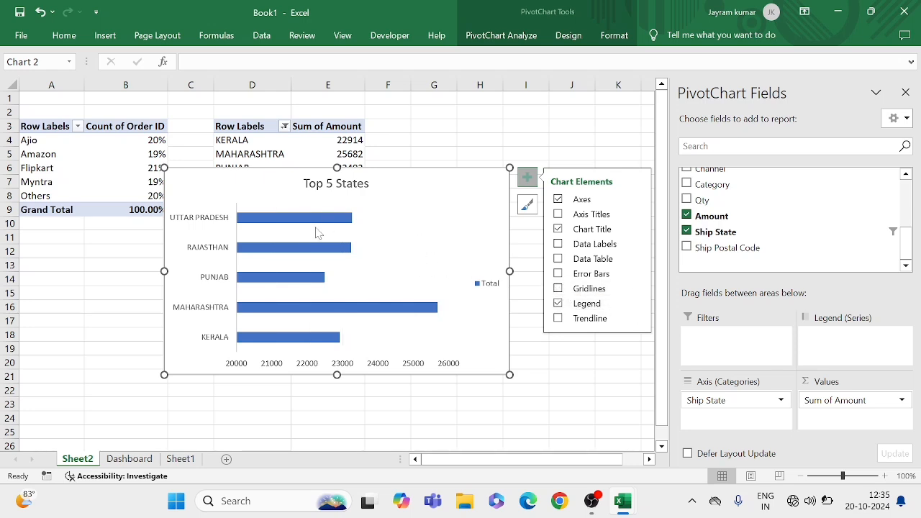
pyautogui.click(558, 244)
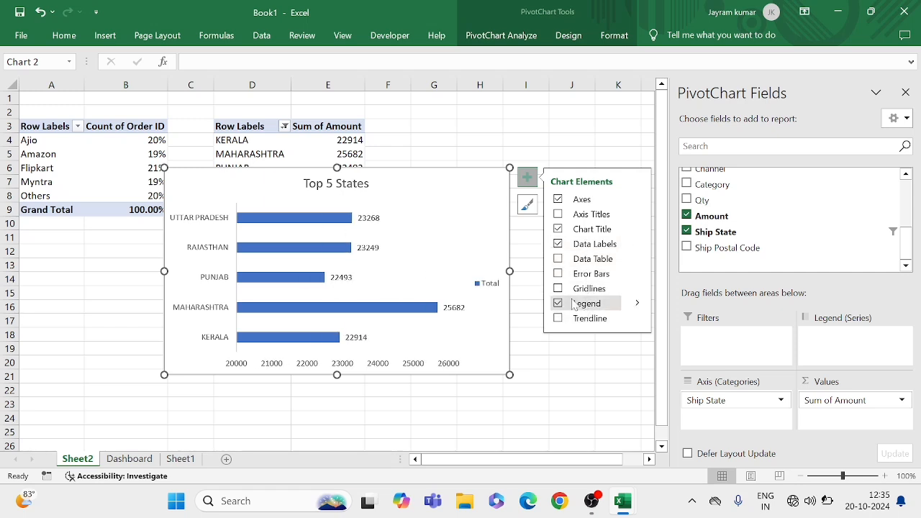
pyautogui.click(450, 403)
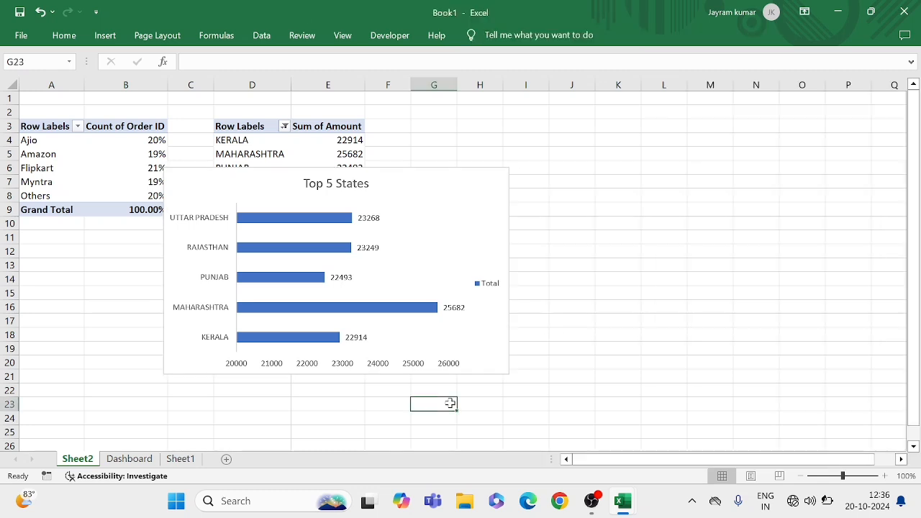
# Shrink the Top 5 States chart slightly in both width and height
pyautogui.click(485, 352)
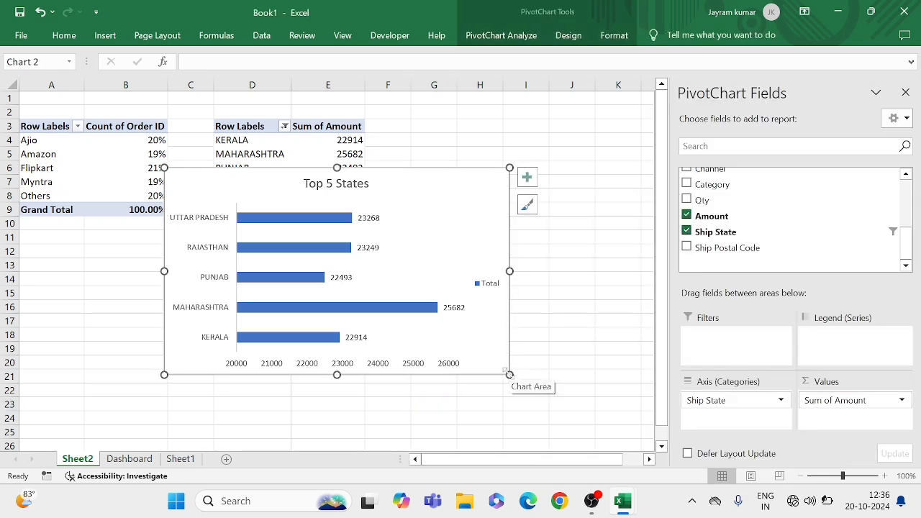
pyautogui.moveTo(508, 373); pyautogui.dragTo(489, 351)
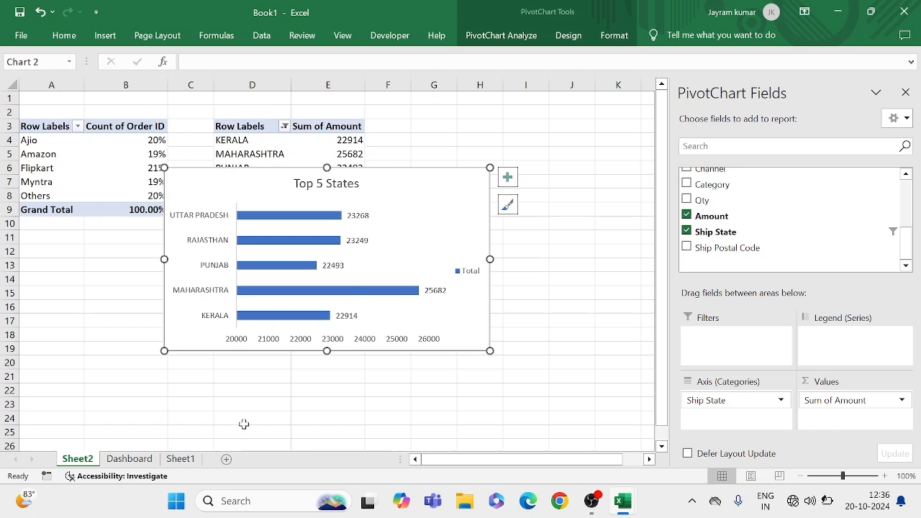
# Paste the Top 5 States chart onto the Dashboard sheet and place it directly beside the Platforms chart, aligned along its upper edge
pyautogui.click(132, 460)
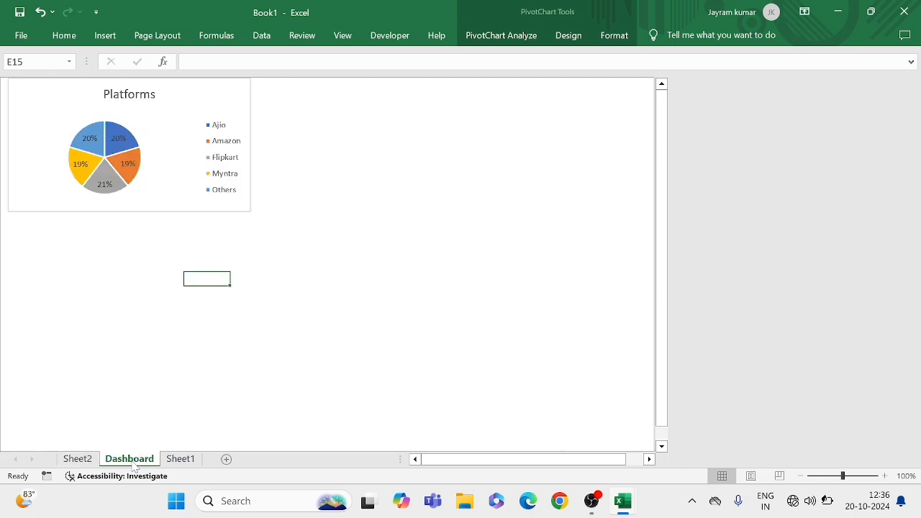
pyautogui.click(326, 142)
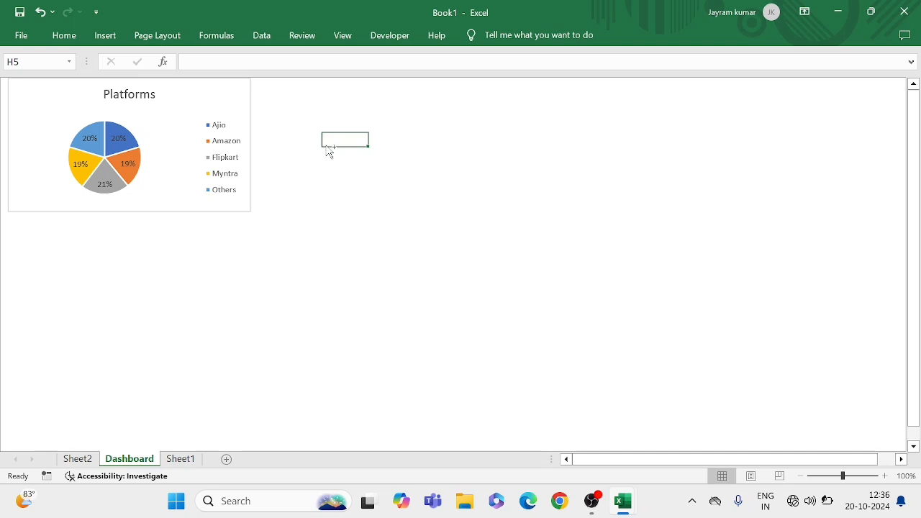
pyautogui.hotkey('ctrl', 'v')
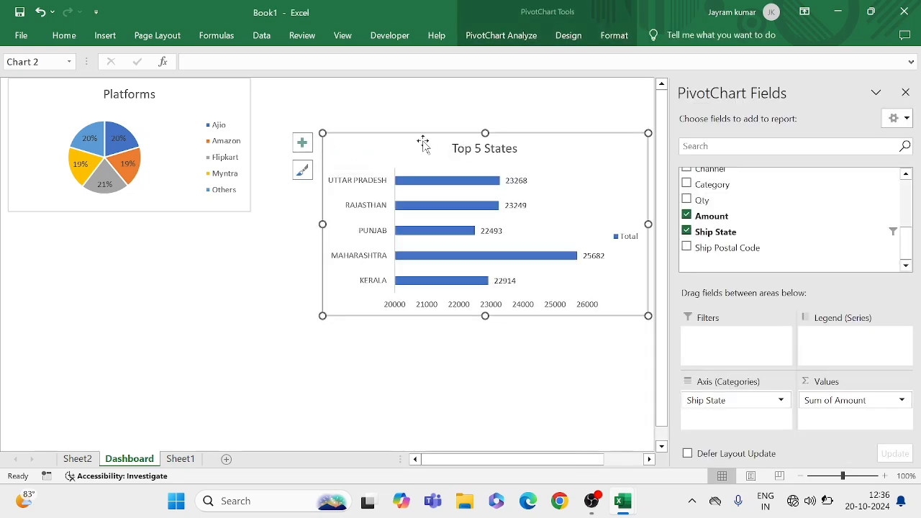
pyautogui.moveTo(384, 146); pyautogui.dragTo(324, 93)
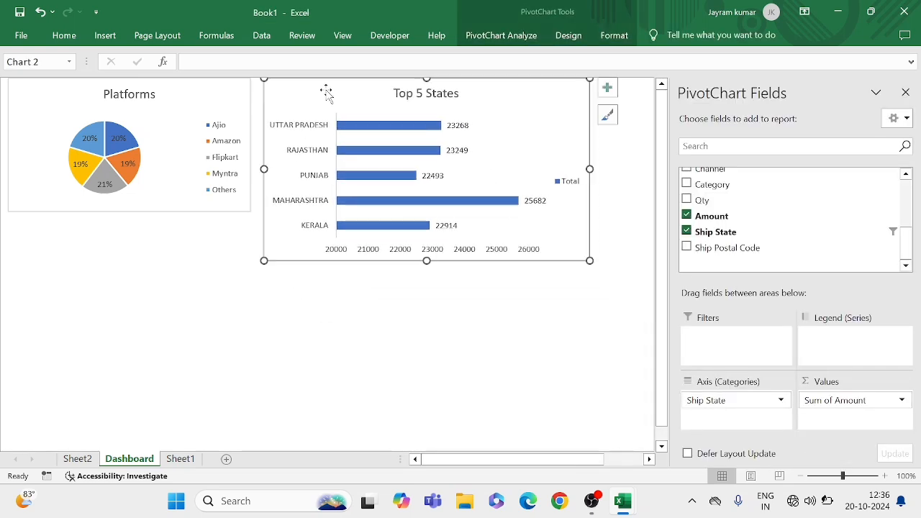
# Enlarge the Platforms chart slightly and shrink the Top 5 States chart on the Dashboard so both have the same height
pyautogui.click(197, 180)
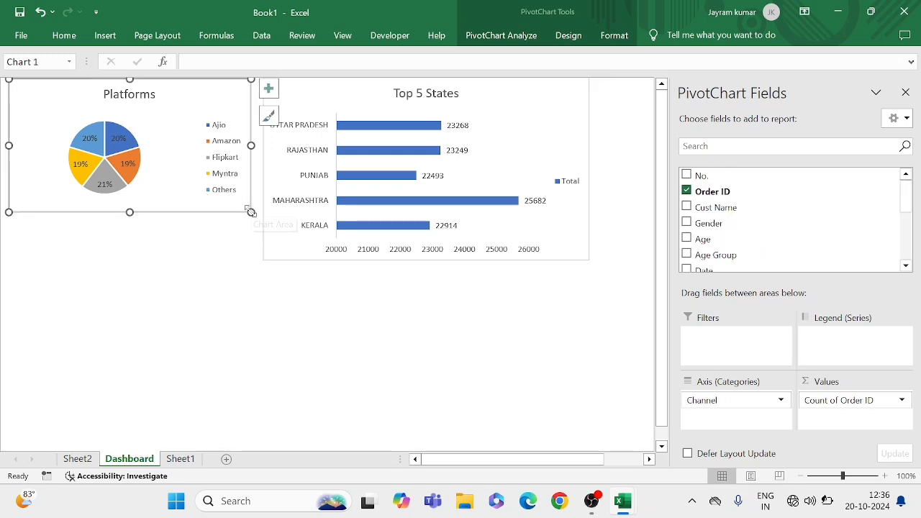
pyautogui.moveTo(251, 212)
pyautogui.mouseDown()
pyautogui.moveTo(249, 263)
pyautogui.moveTo(253, 222)
pyautogui.mouseUp()
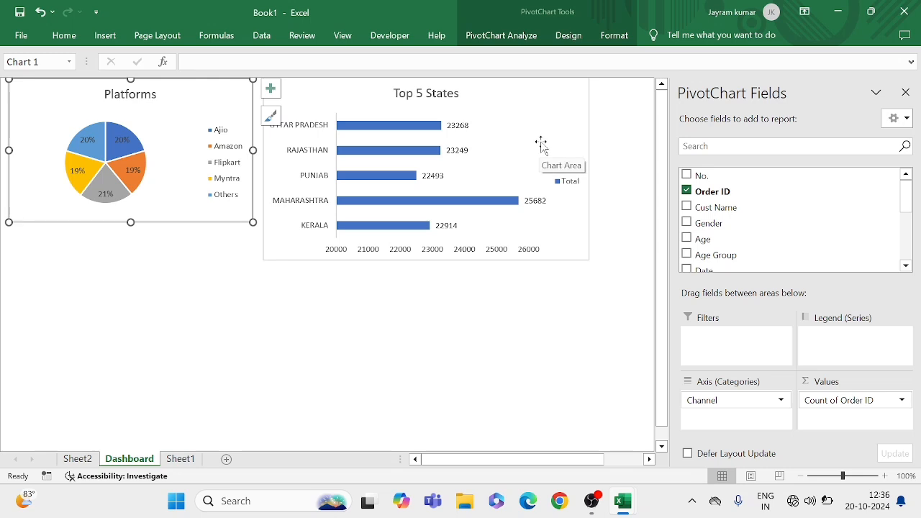
pyautogui.click(541, 144)
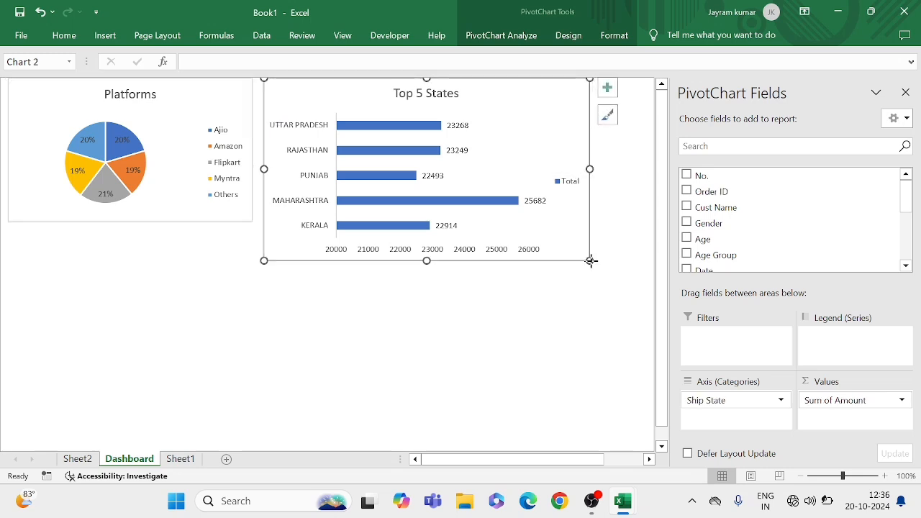
pyautogui.moveTo(591, 261); pyautogui.dragTo(536, 222)
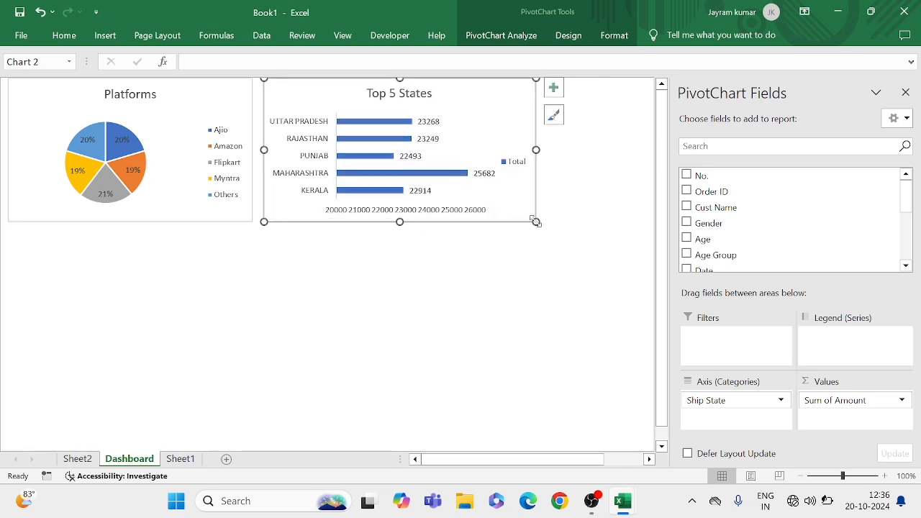
pyautogui.click(431, 261)
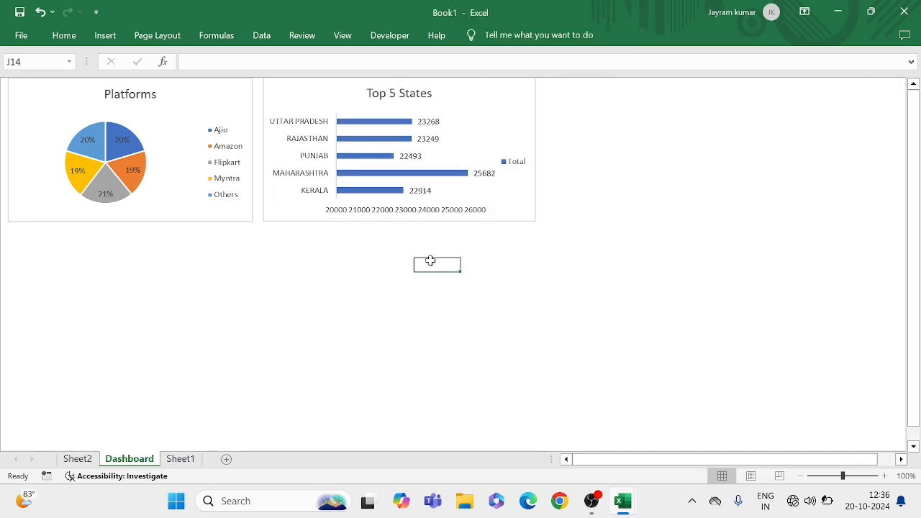
pyautogui.click(375, 238)
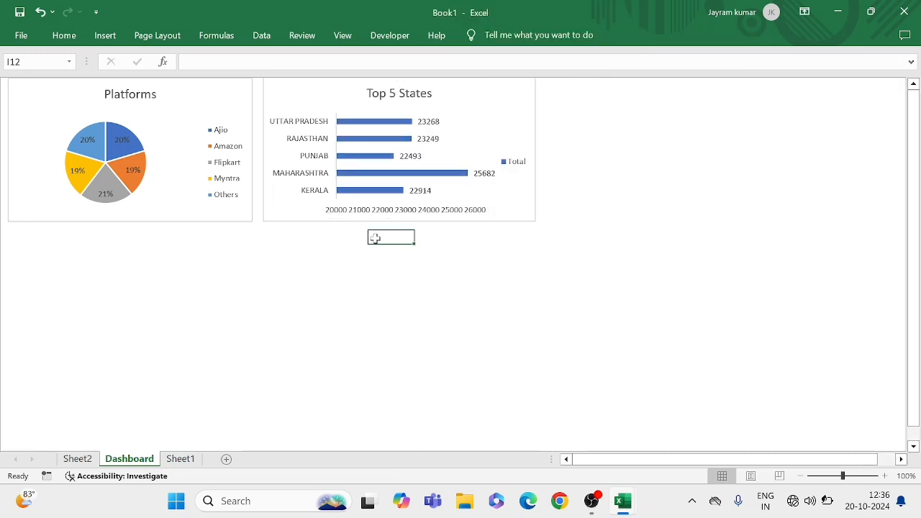
# Cut the original Top 5 States chart out of Sheet2 to uncover the pivot tables
pyautogui.click(87, 459)
pyautogui.click(428, 207)
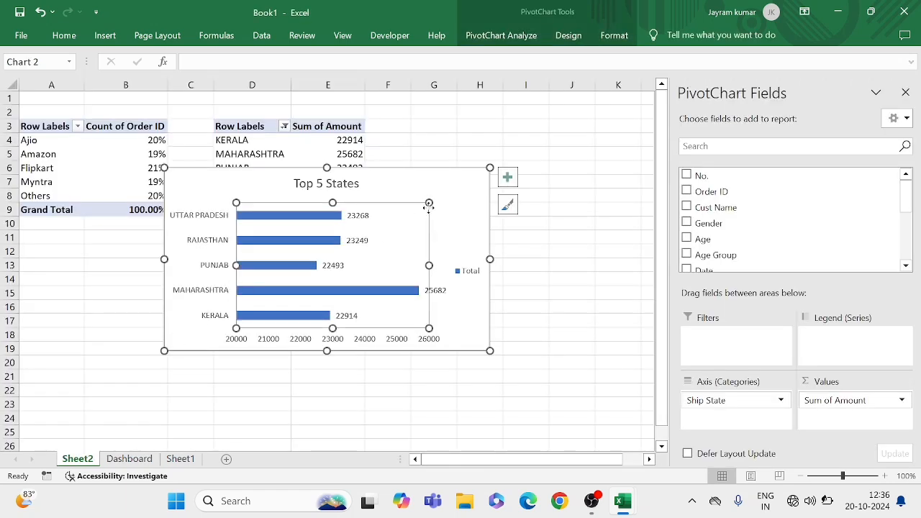
pyautogui.click(447, 199)
pyautogui.hotkey('ctrl', 'x')
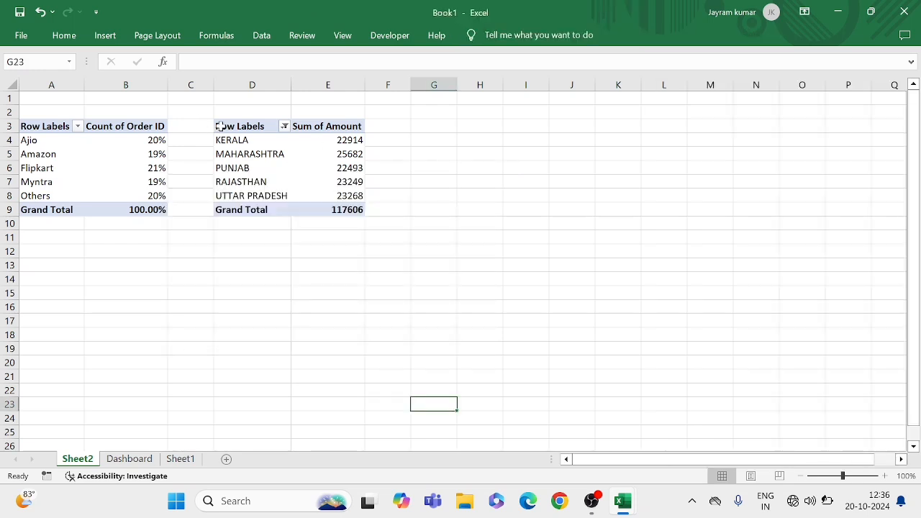
# Copy the Ship State pivot table to cell A11 of Sheet2 and remove the Ship State and Amount fields from the copy
pyautogui.moveTo(220, 126); pyautogui.dragTo(346, 204)
pyautogui.hotkey('ctrl', 'c')
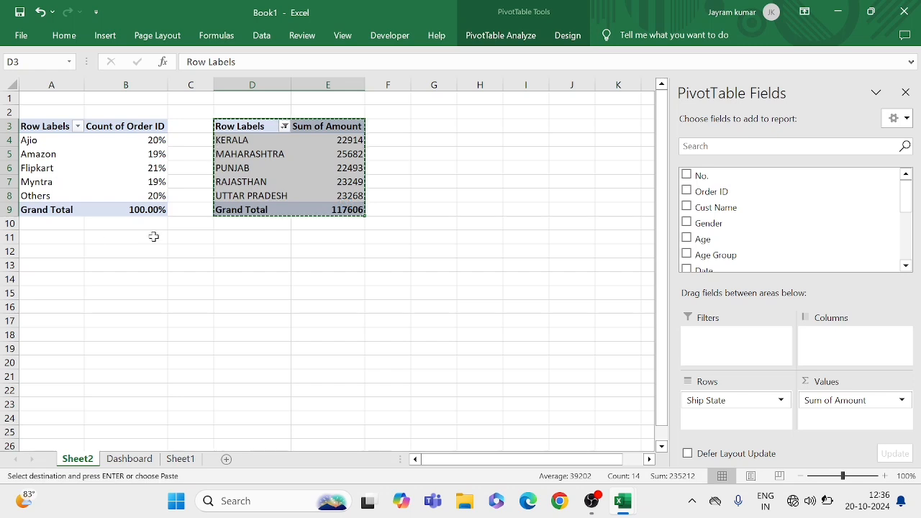
pyautogui.click(43, 238)
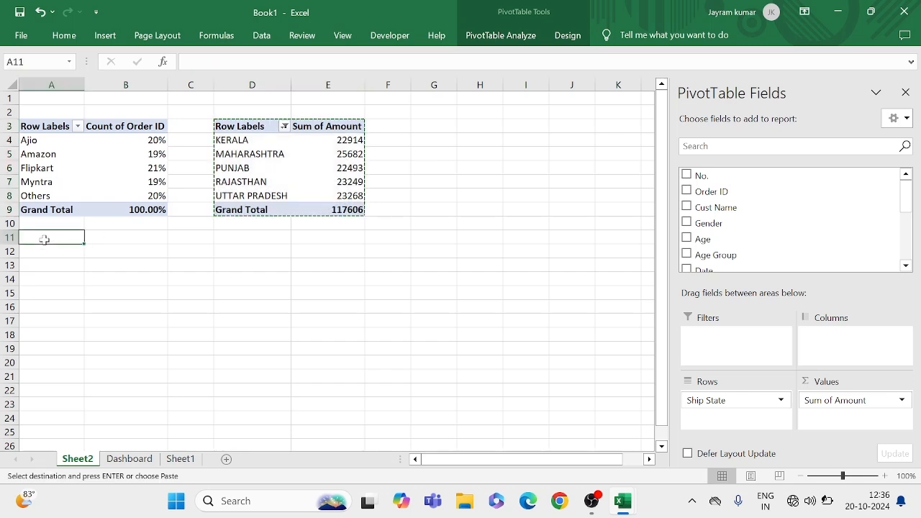
pyautogui.hotkey('ctrl', 'v')
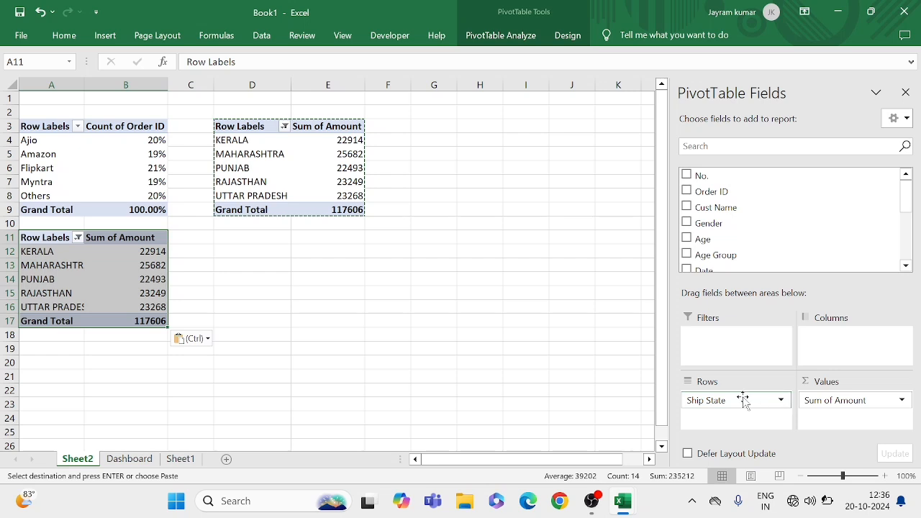
pyautogui.moveTo(744, 401); pyautogui.dragTo(527, 373)
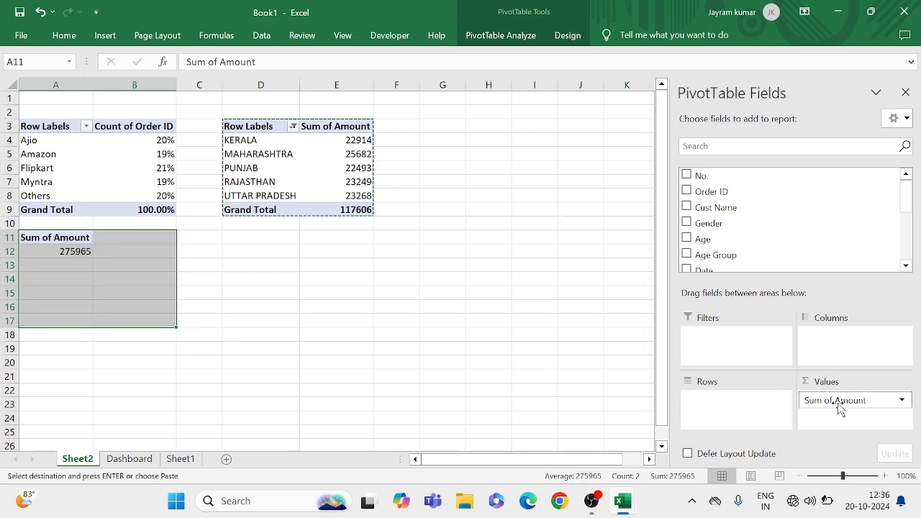
pyautogui.moveTo(836, 403); pyautogui.dragTo(621, 379)
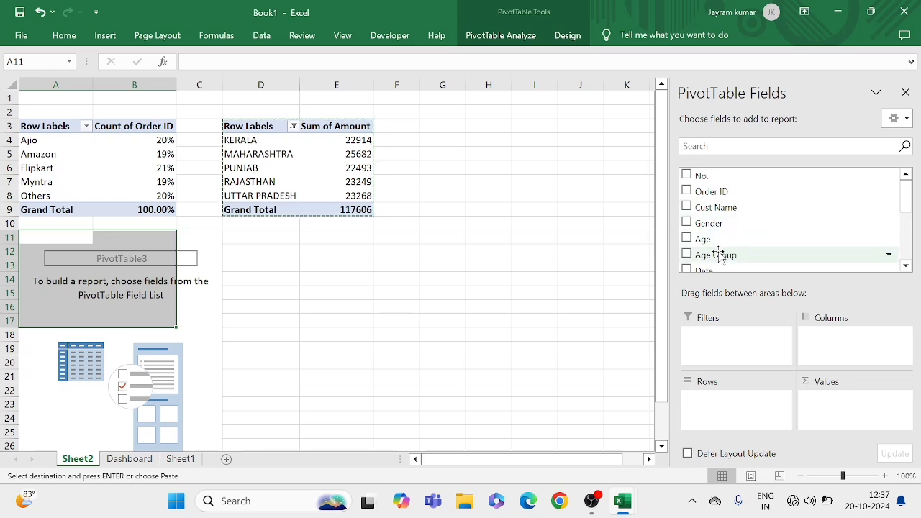
# Set up the copied pivot table with Age Group as rows, Gender as columns and the count of Order ID as values
pyautogui.moveTo(718, 253); pyautogui.dragTo(722, 401)
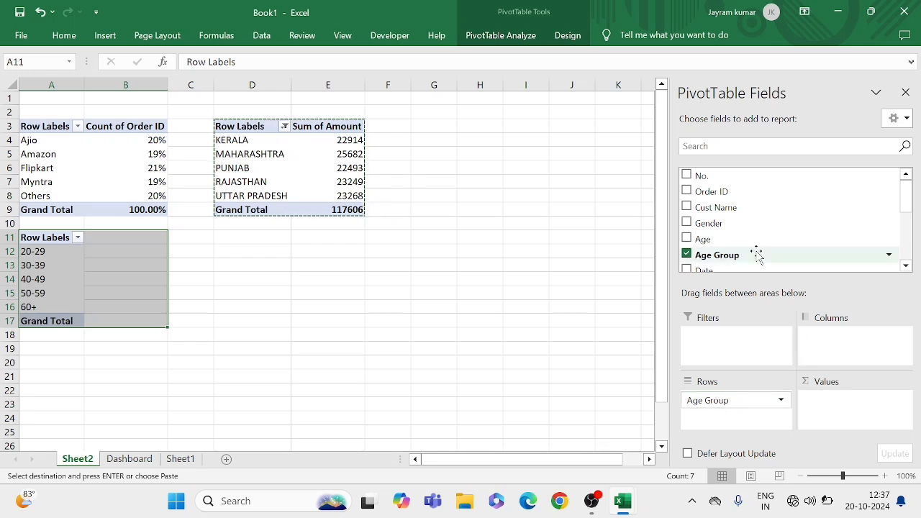
pyautogui.moveTo(709, 224); pyautogui.dragTo(844, 350)
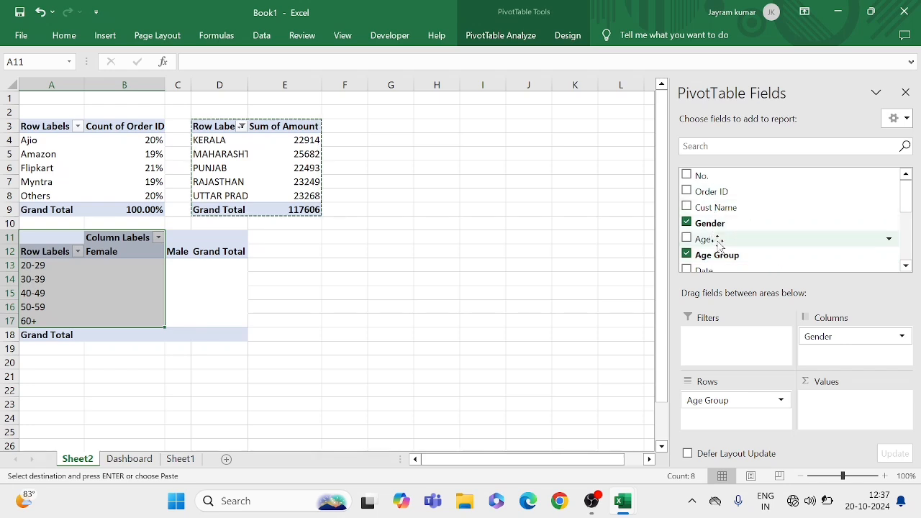
pyautogui.moveTo(718, 195); pyautogui.dragTo(826, 407)
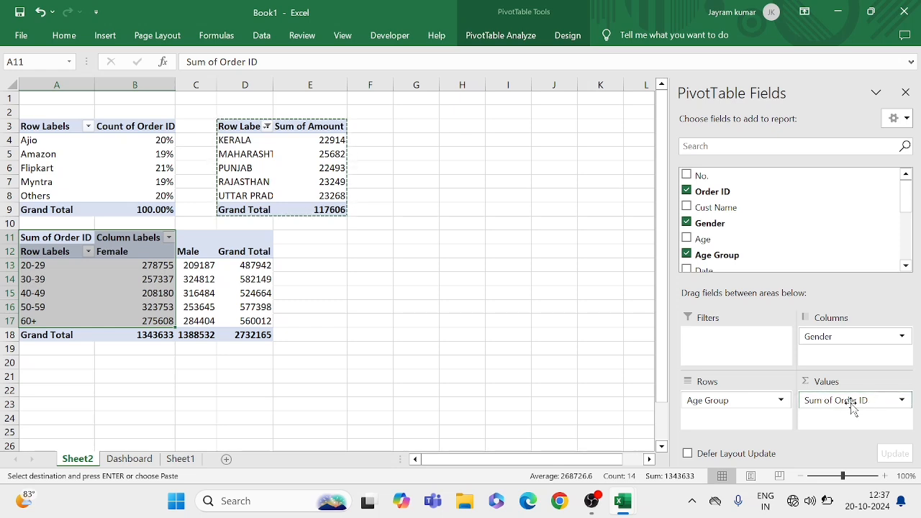
pyautogui.click(904, 403)
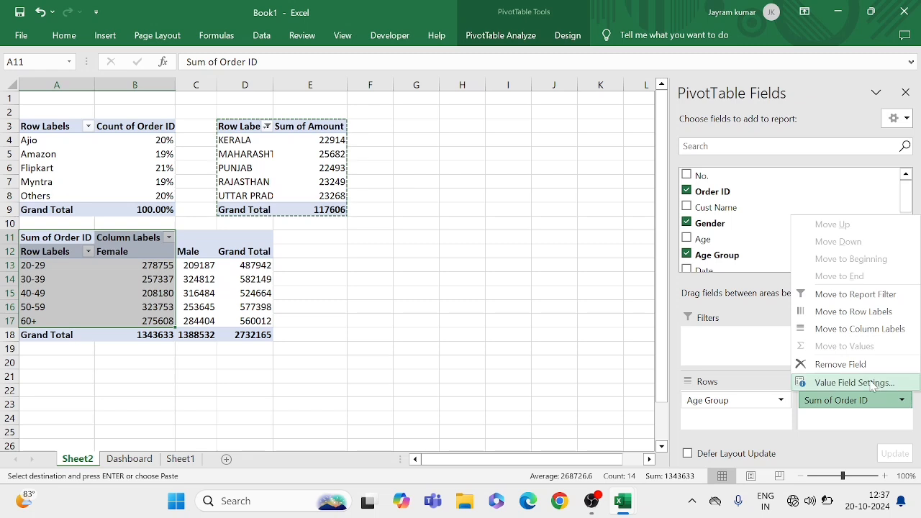
pyautogui.click(855, 382)
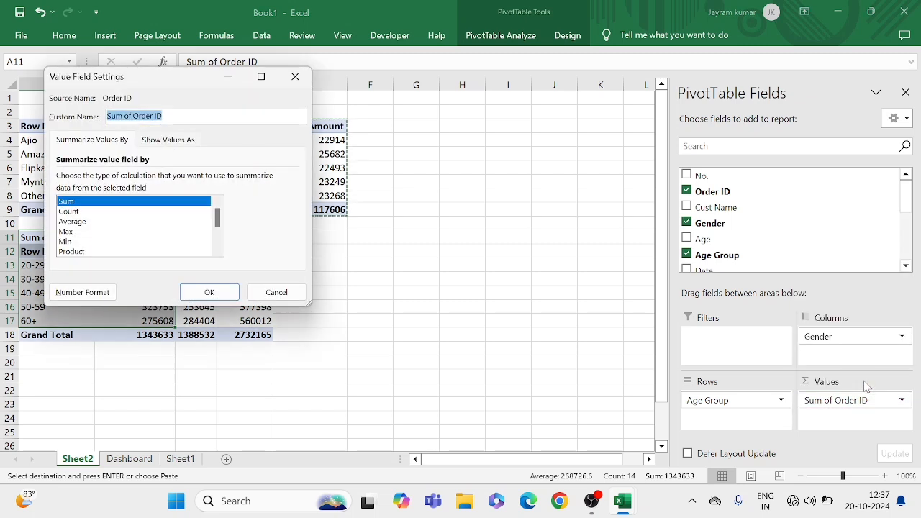
pyautogui.click(70, 212)
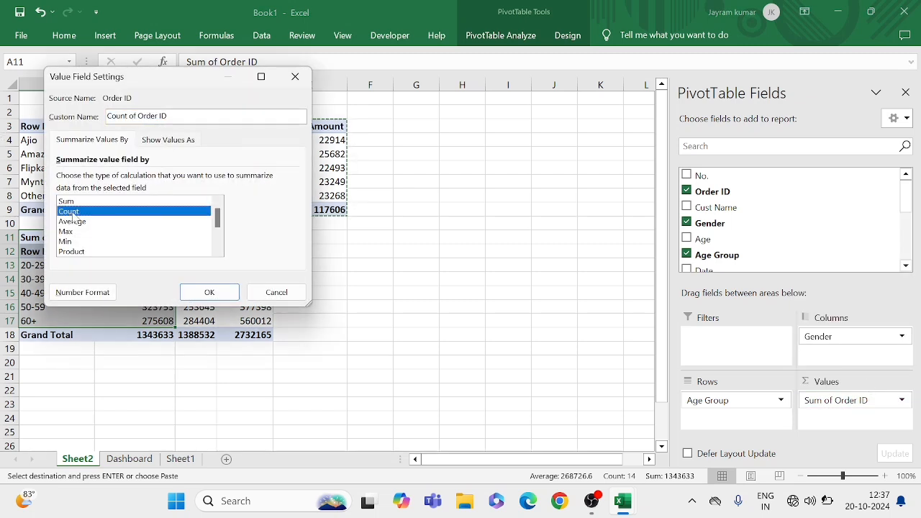
pyautogui.click(208, 294)
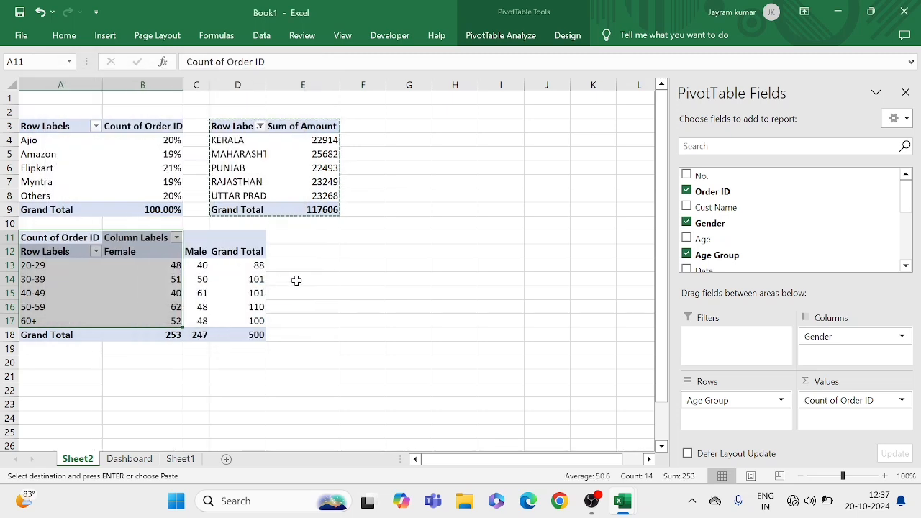
pyautogui.click(217, 279)
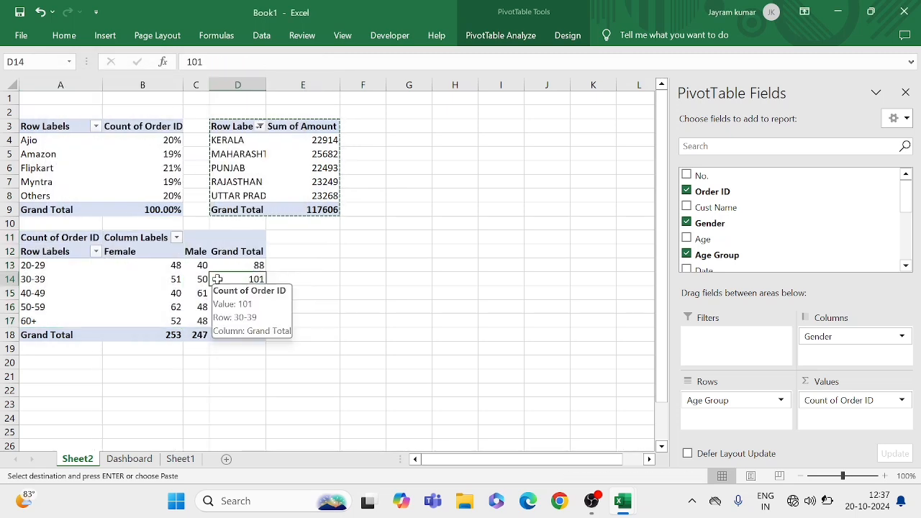
pyautogui.click(164, 281)
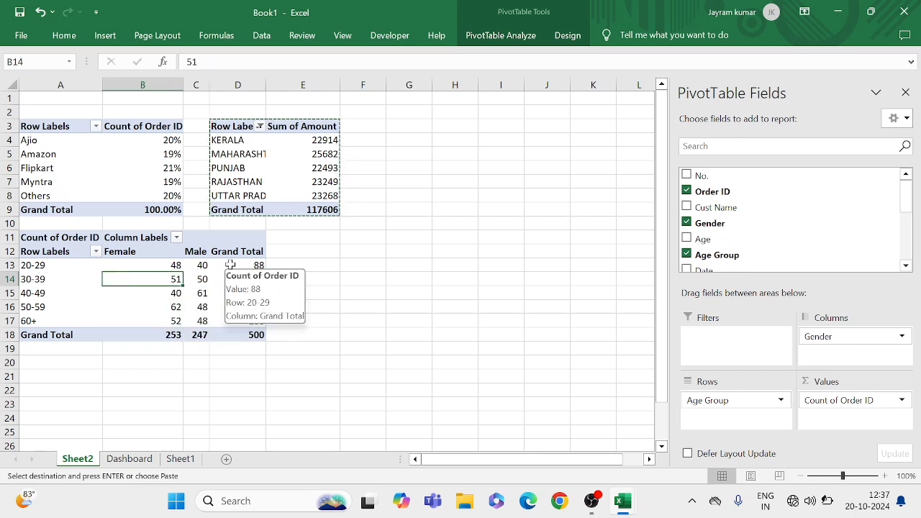
pyautogui.click(229, 265)
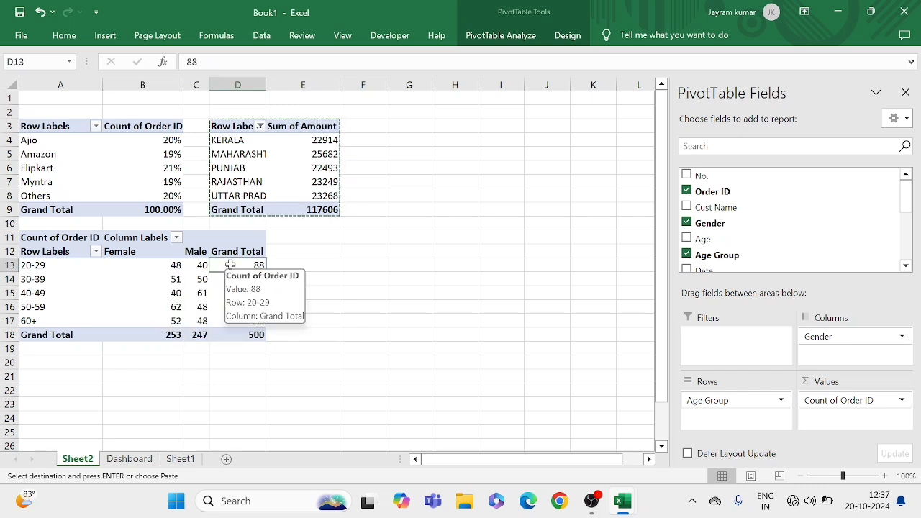
pyautogui.click(182, 282)
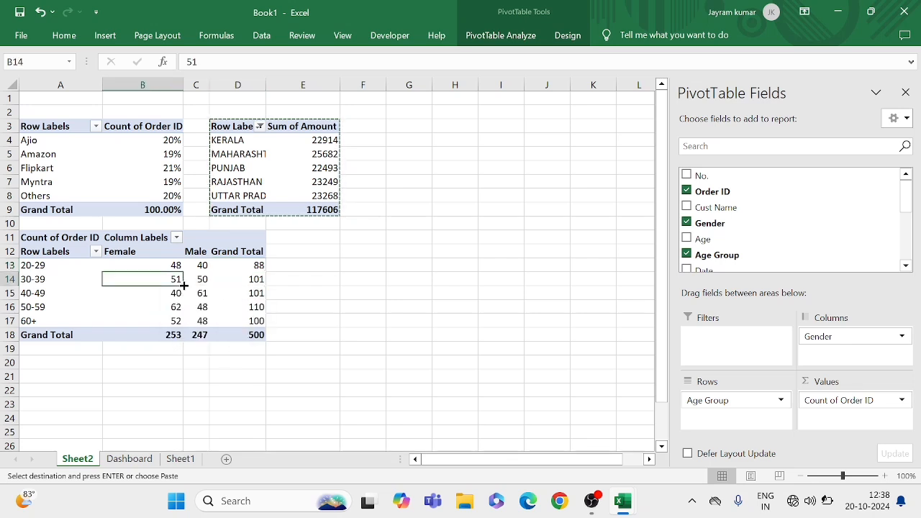
# Insert a clustered column pivot chart from the Age Group and Gender pivot table and hide all its field buttons
pyautogui.click(231, 278)
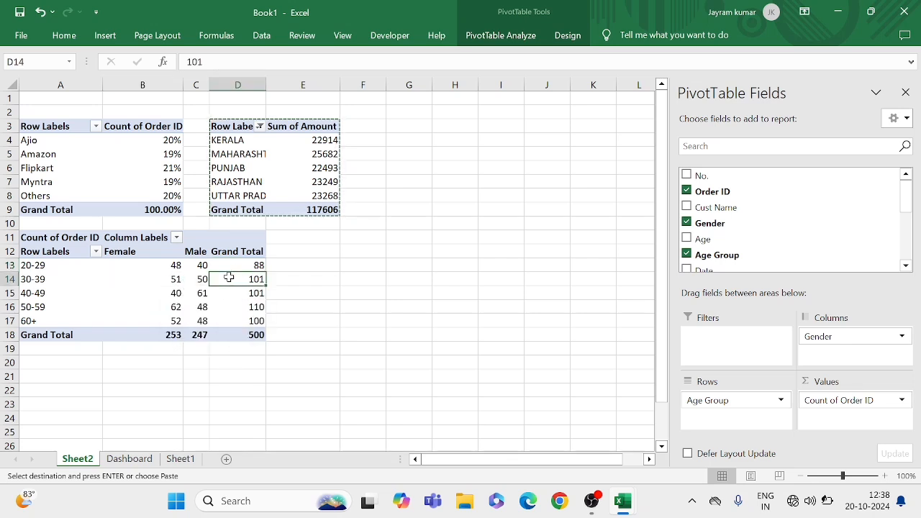
pyautogui.click(497, 35)
pyautogui.click(681, 81)
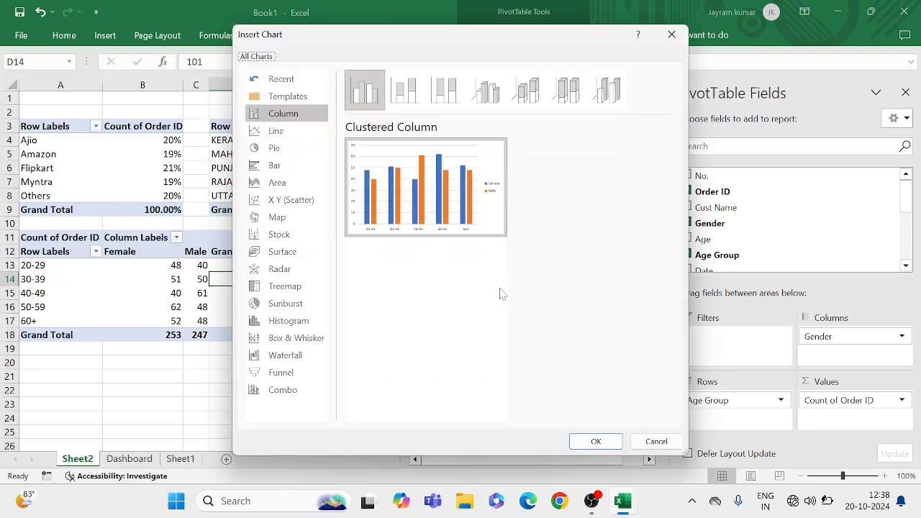
pyautogui.click(584, 440)
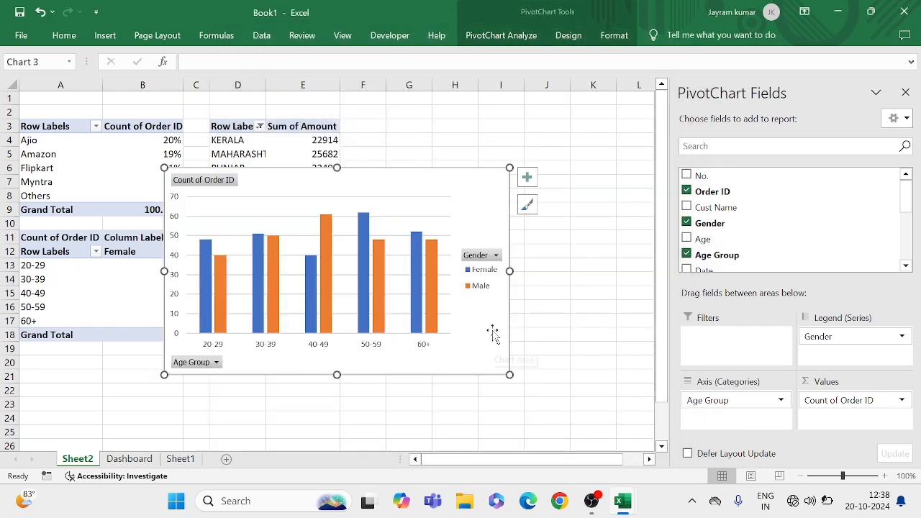
pyautogui.rightClick(201, 184)
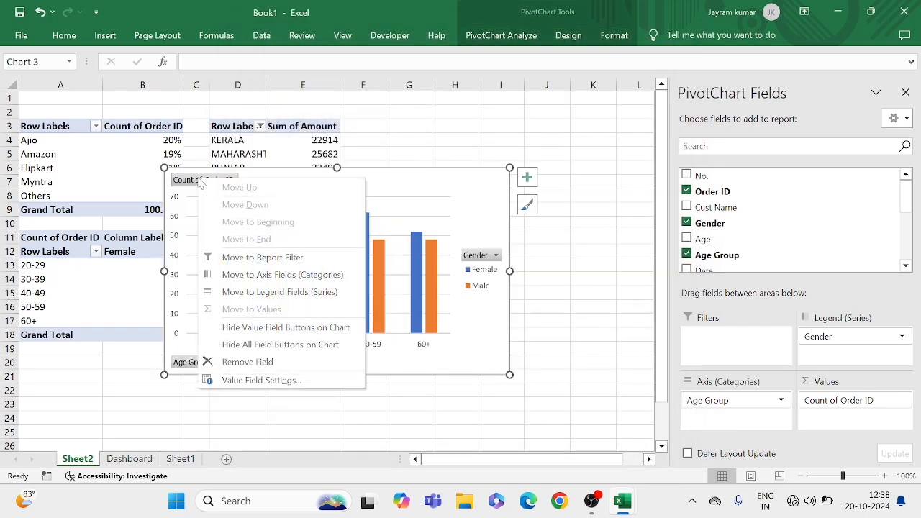
pyautogui.click(278, 346)
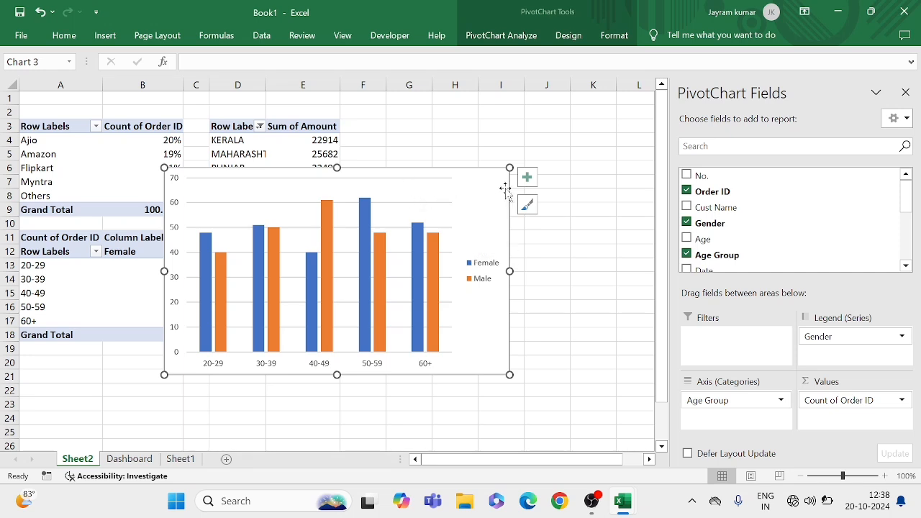
# Remove the gridlines from the age group by gender chart and add data labels and a chart title
pyautogui.click(527, 177)
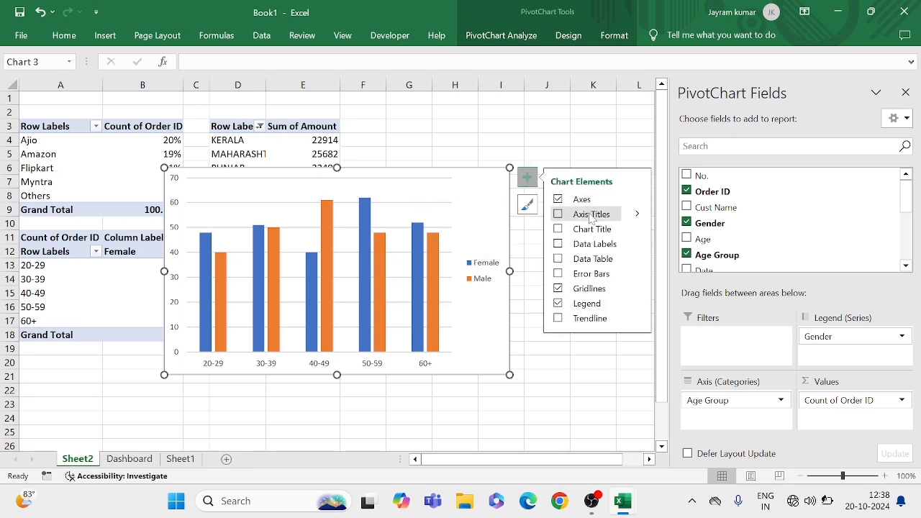
pyautogui.click(557, 290)
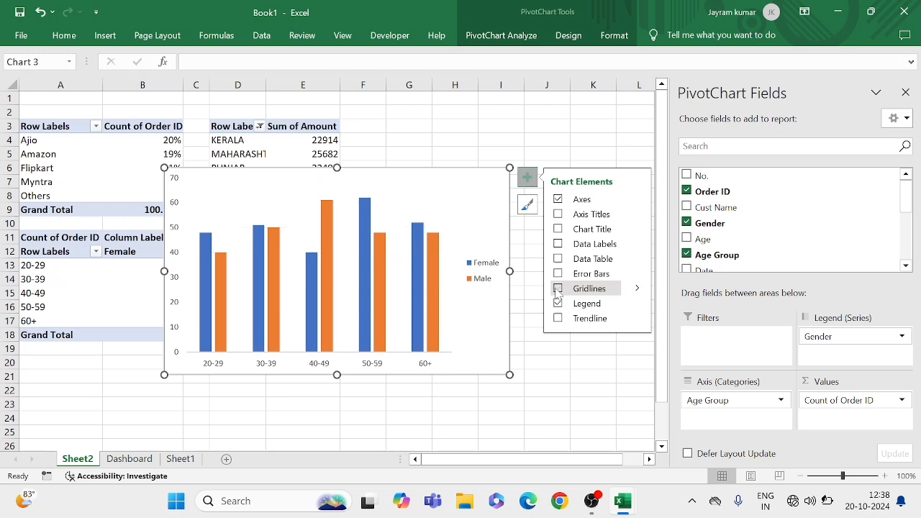
pyautogui.click(557, 245)
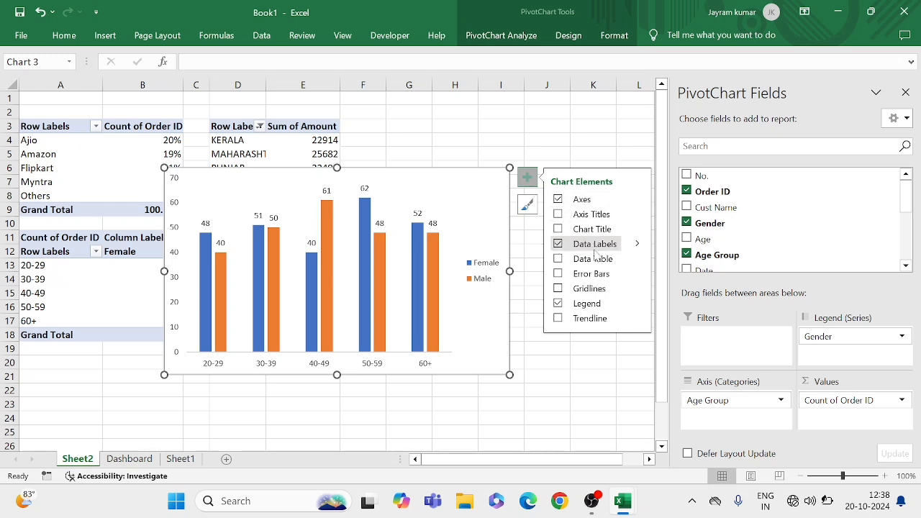
pyautogui.click(567, 229)
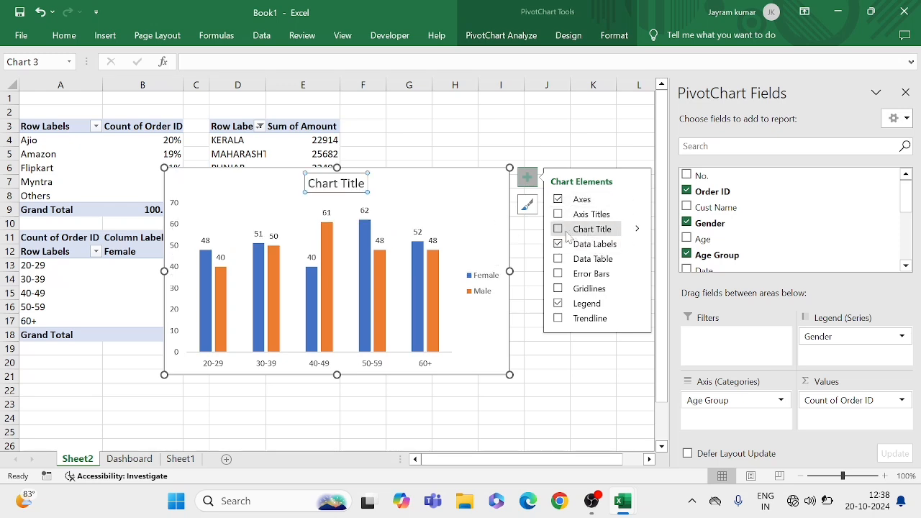
pyautogui.click(558, 231)
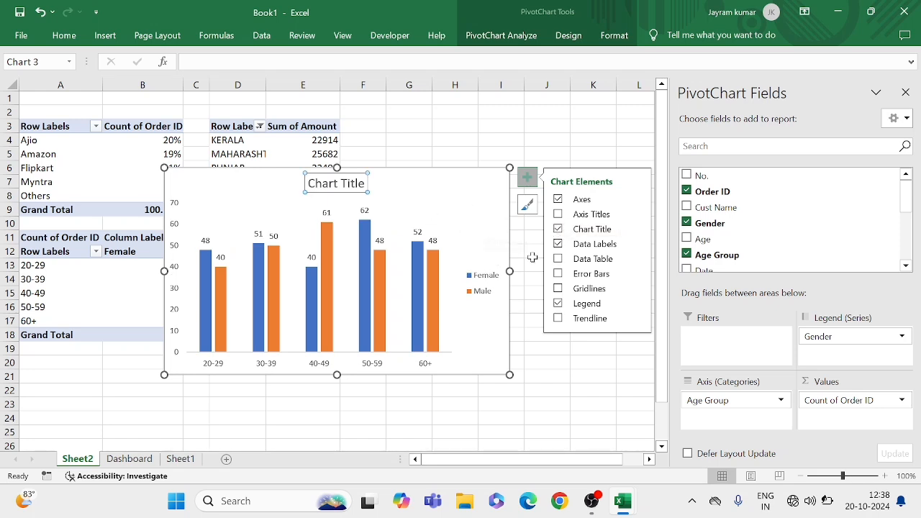
# Set the chart's legend position to Top and move the legend to the upper-right corner of the chart area
pyautogui.click(639, 305)
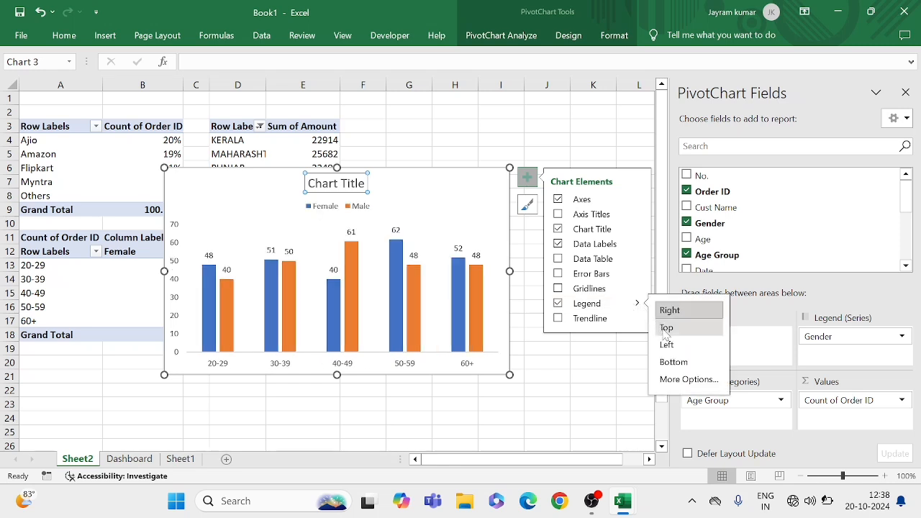
pyautogui.click(665, 329)
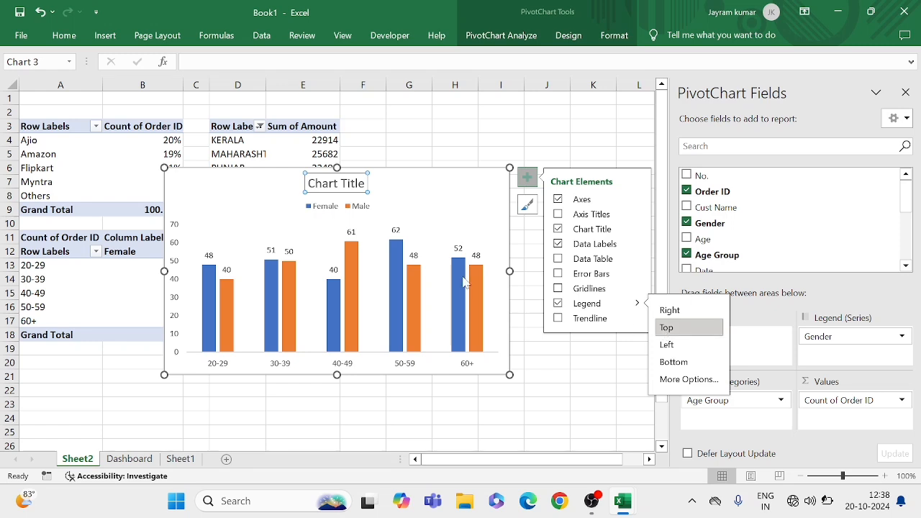
pyautogui.click(521, 265)
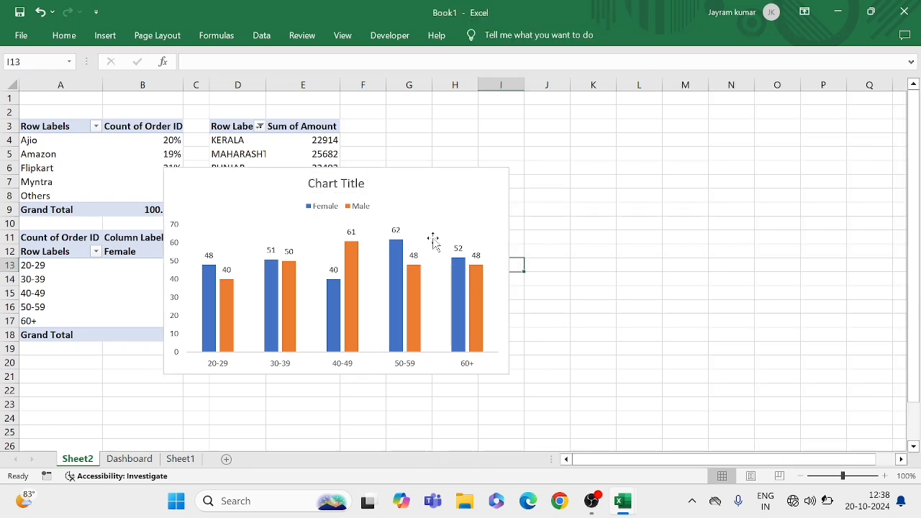
pyautogui.click(429, 209)
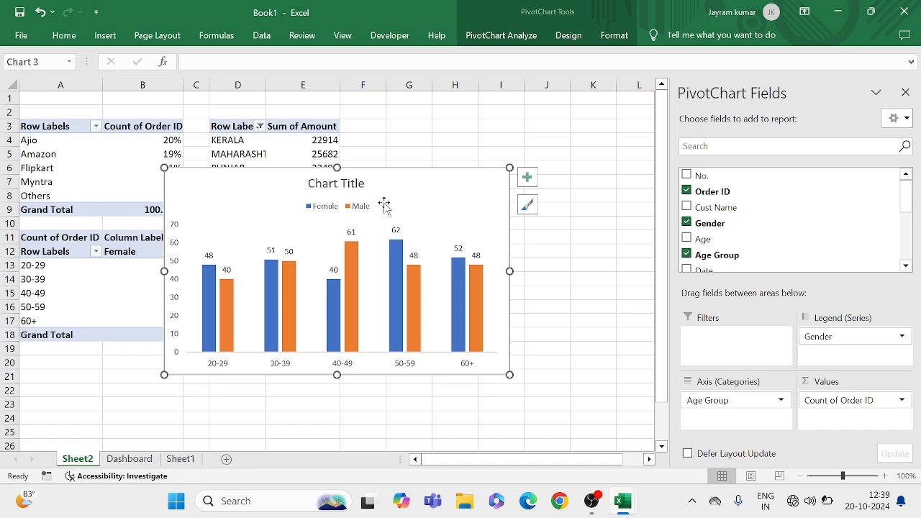
pyautogui.click(342, 205)
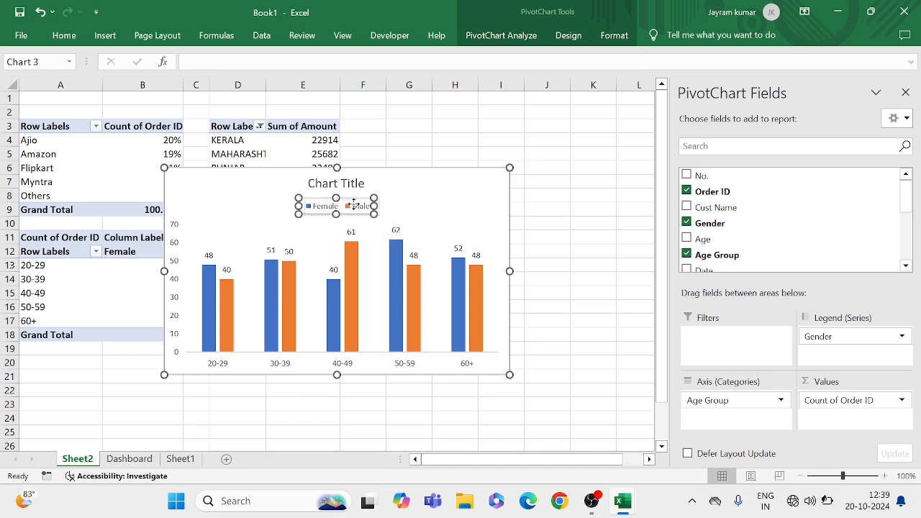
pyautogui.moveTo(346, 205); pyautogui.dragTo(468, 199)
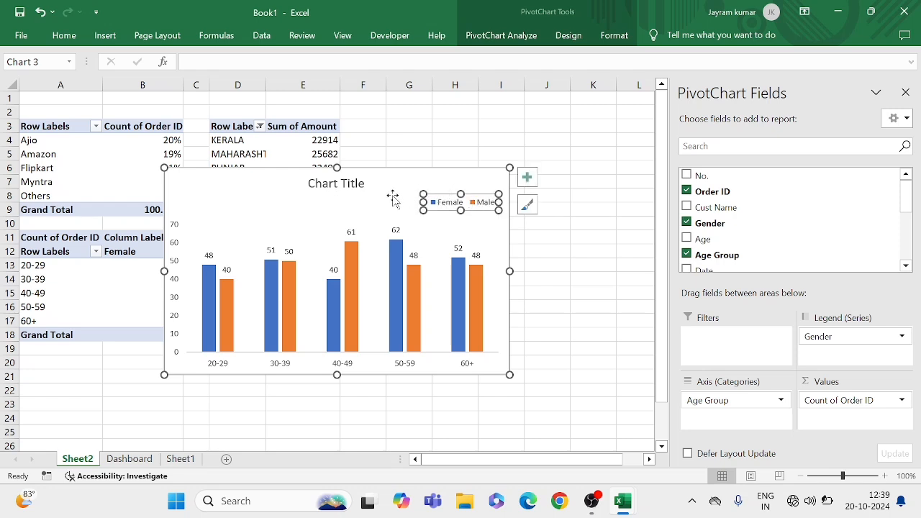
pyautogui.click(374, 210)
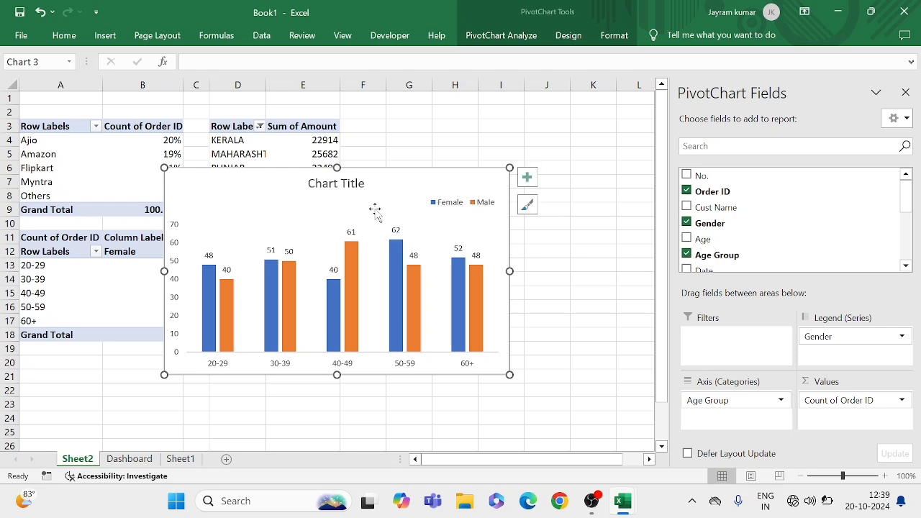
# Change the chart title to "Order by Gender & age Group"
pyautogui.click(335, 185)
pyautogui.click(360, 184)
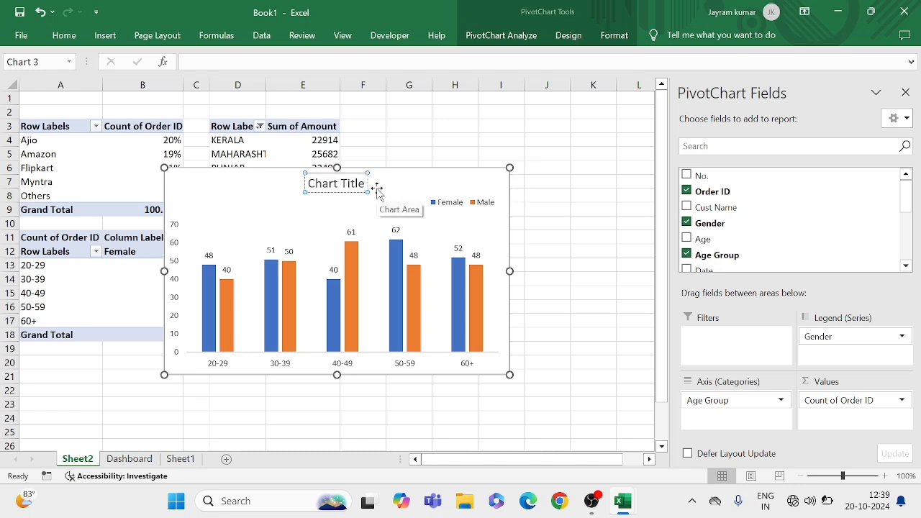
pyautogui.press('BackSpace')
pyautogui.press('BackSpace')
pyautogui.press('BackSpace')
pyautogui.press('BackSpace')
pyautogui.press('BackSpace')
pyautogui.press('BackSpace')
pyautogui.press('BackSpace')
pyautogui.press('BackSpace')
pyautogui.press('BackSpace')
pyautogui.press('BackSpace')
pyautogui.press('BackSpace')
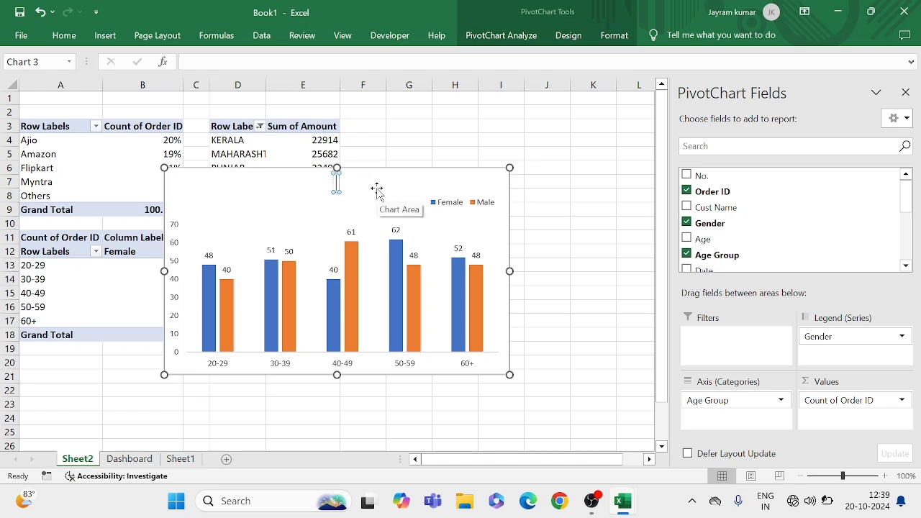
pyautogui.write('Order')
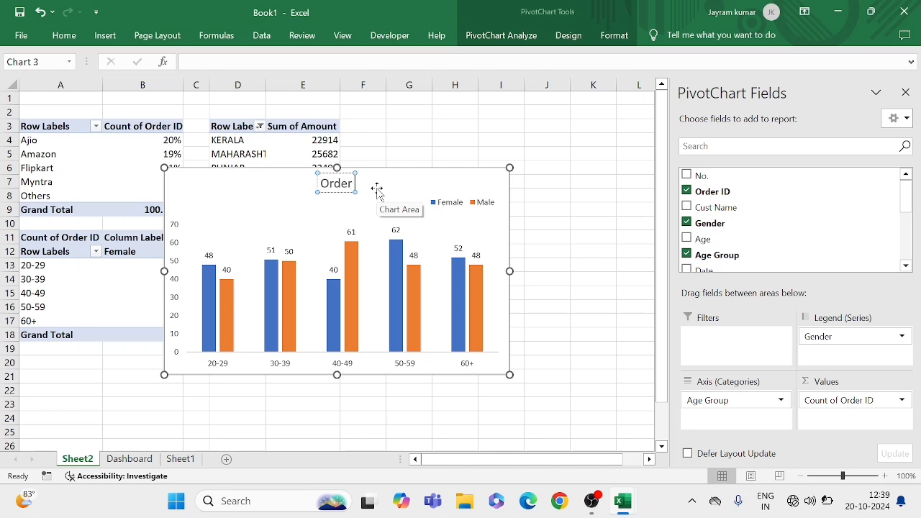
pyautogui.write(' by')
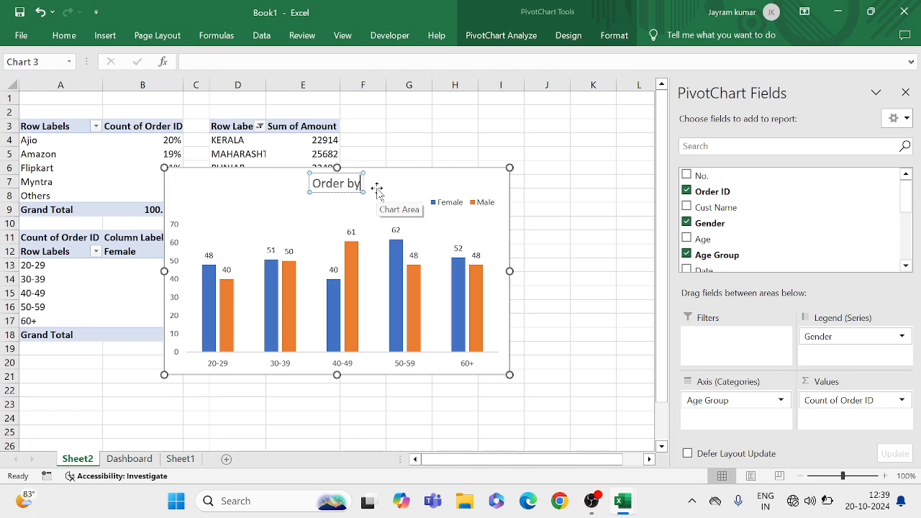
pyautogui.write(' Gen')
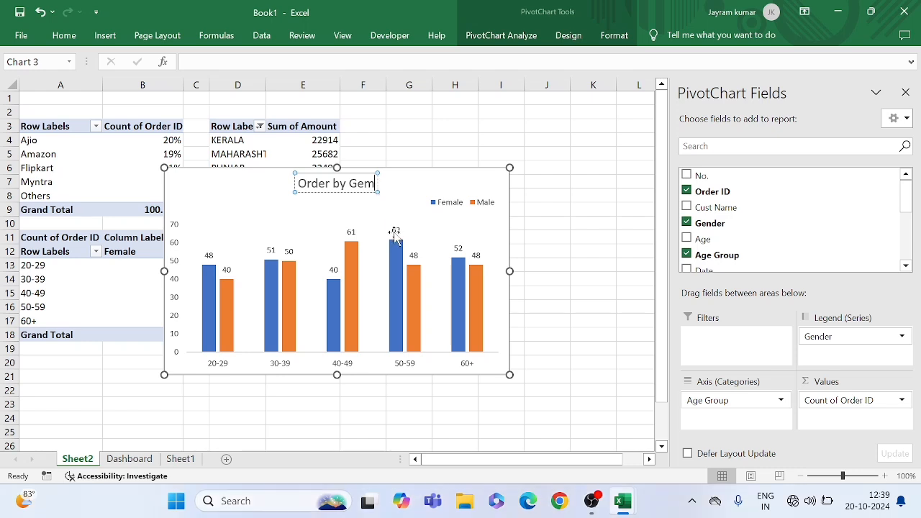
pyautogui.write('der')
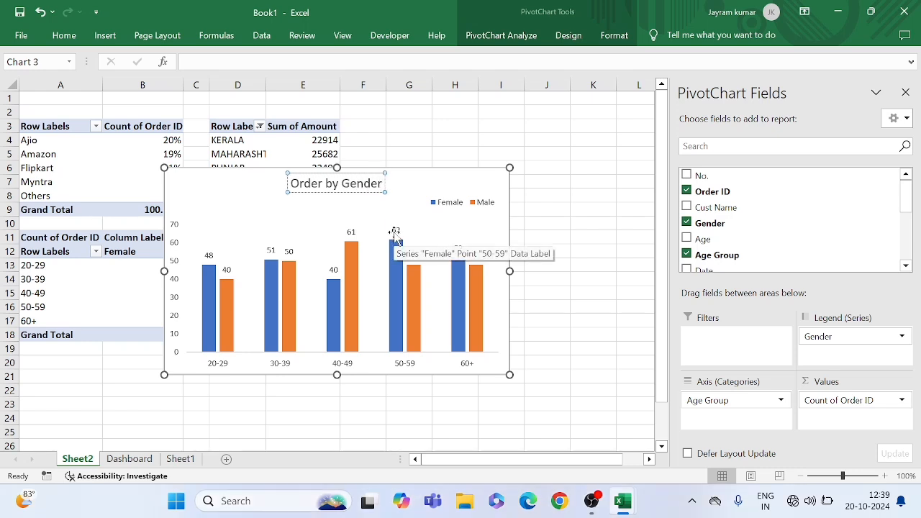
pyautogui.write(' and')
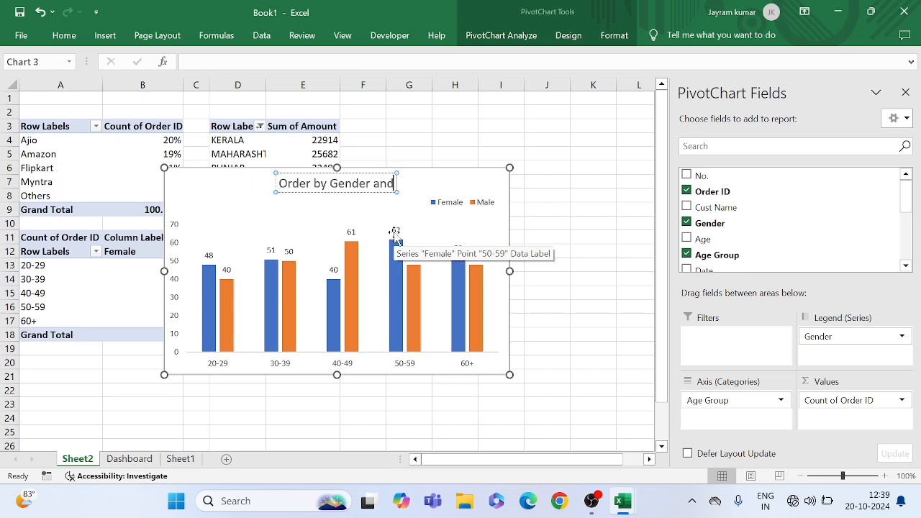
pyautogui.write(' Age')
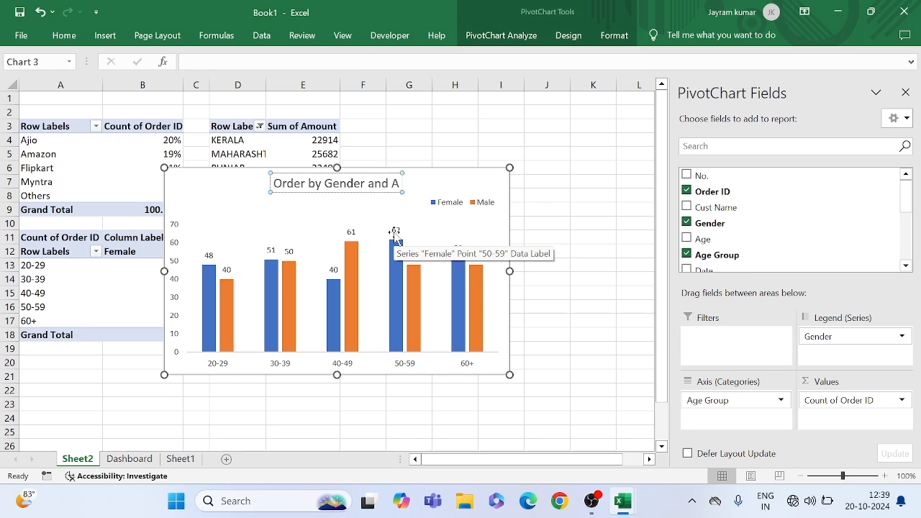
pyautogui.press('BackSpace')
pyautogui.press('BackSpace')
pyautogui.press('BackSpace')
pyautogui.press('BackSpace')
pyautogui.press('BackSpace')
pyautogui.press('BackSpace')
pyautogui.press('BackSpace')
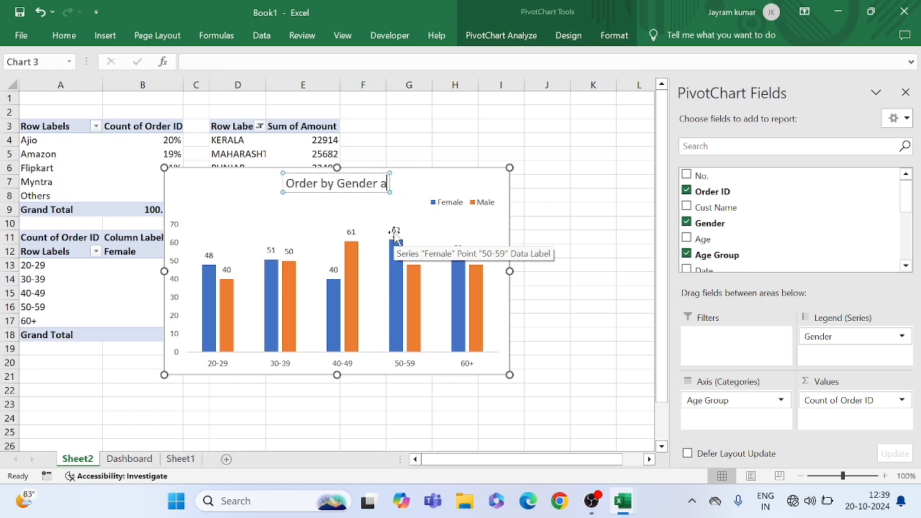
pyautogui.write('&')
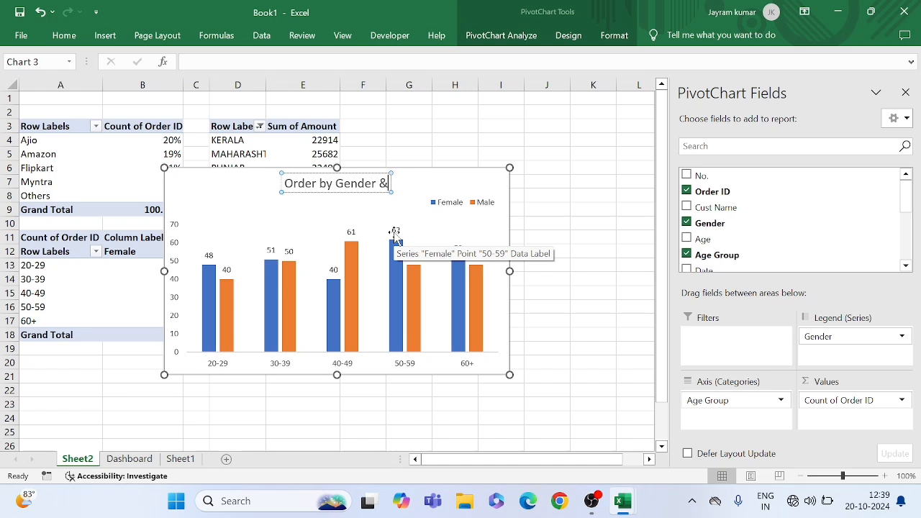
pyautogui.write(' age')
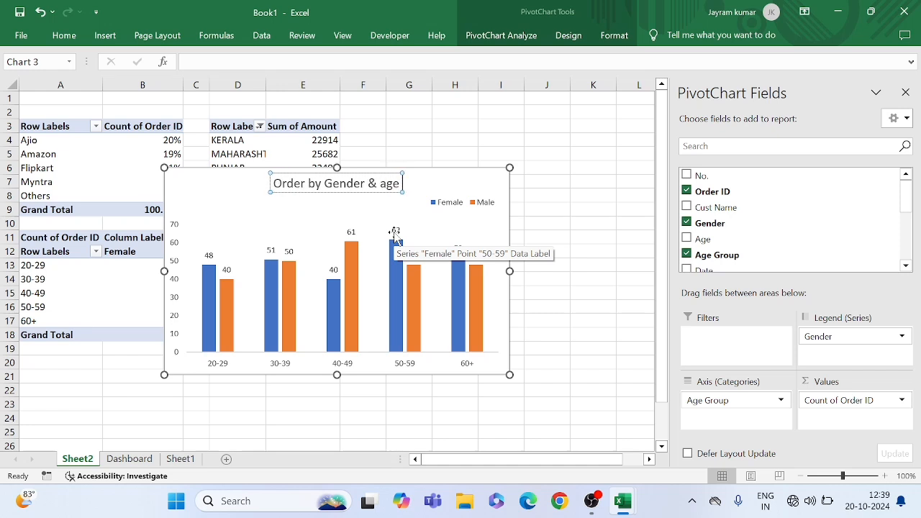
pyautogui.write(' Group')
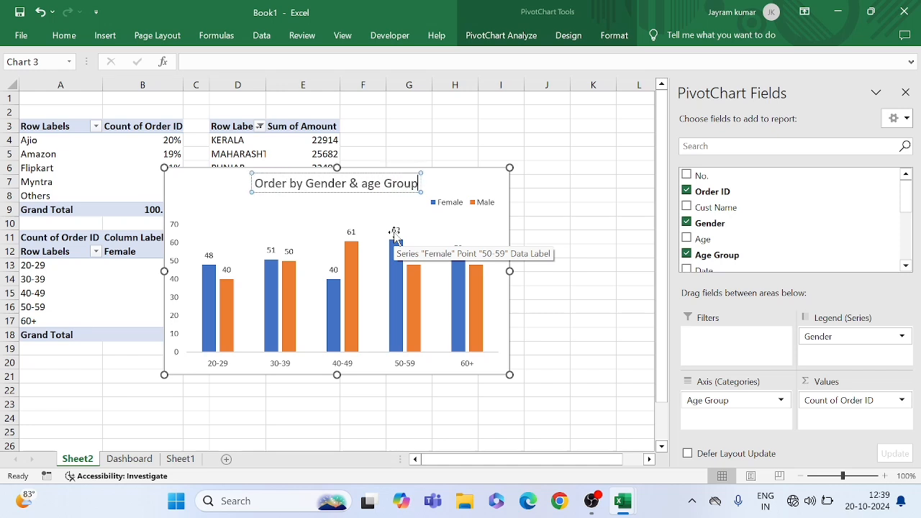
pyautogui.click(339, 207)
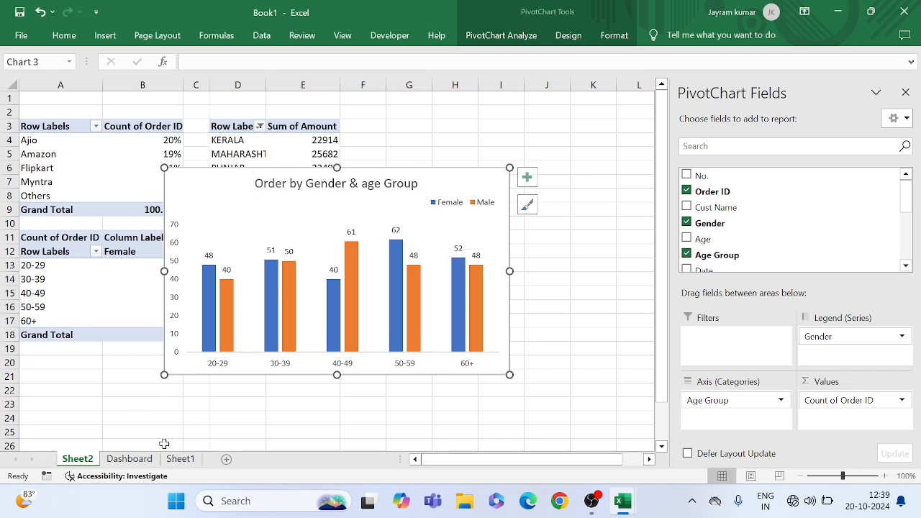
# Paste the Order by Gender & age Group chart into the Dashboard sheet at cell M2, beside the Top 5 States chart
pyautogui.click(129, 459)
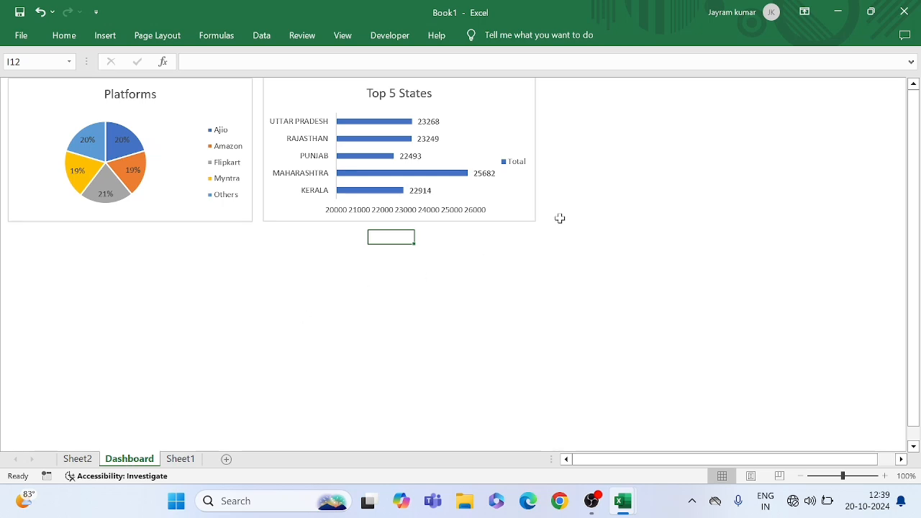
pyautogui.click(590, 120)
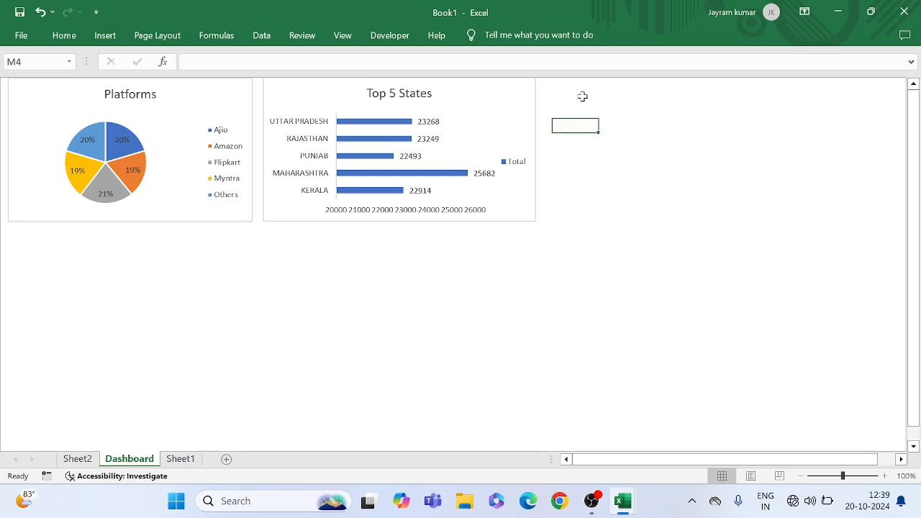
pyautogui.click(582, 97)
pyautogui.hotkey('ctrl', 'v')
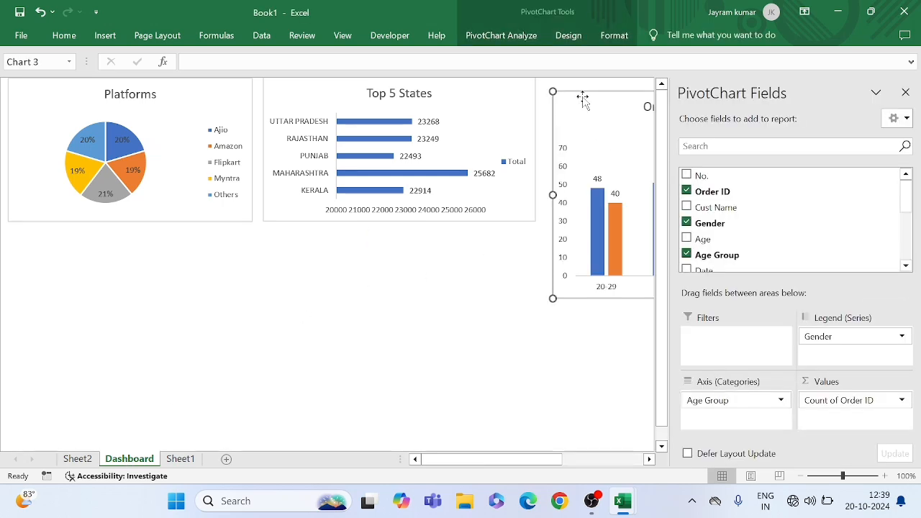
pyautogui.click(459, 269)
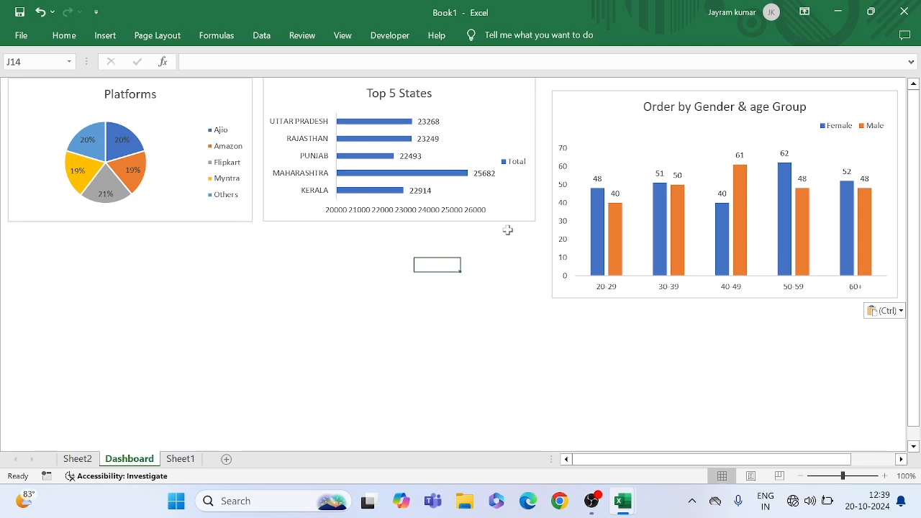
# Narrow the Top 5 States chart on the Dashboard sheet to make room for the chart beside it
pyautogui.click(508, 128)
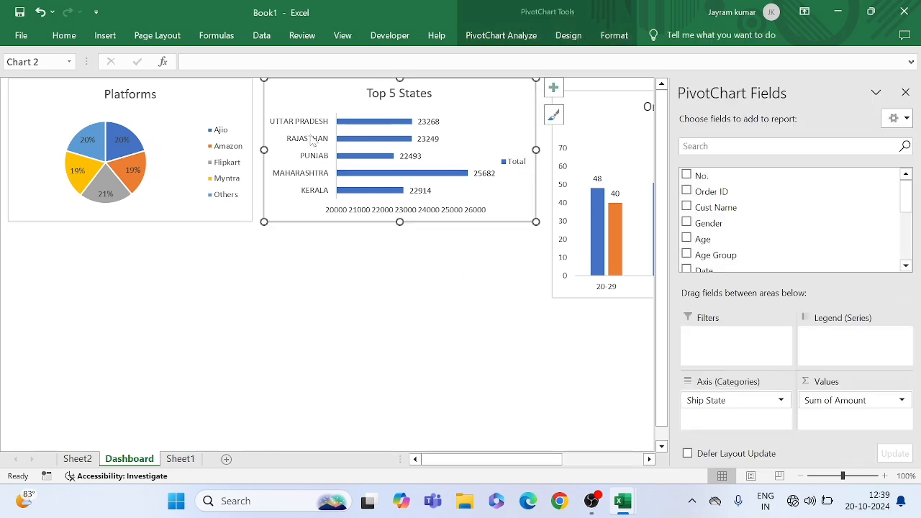
pyautogui.moveTo(536, 221); pyautogui.dragTo(503, 220)
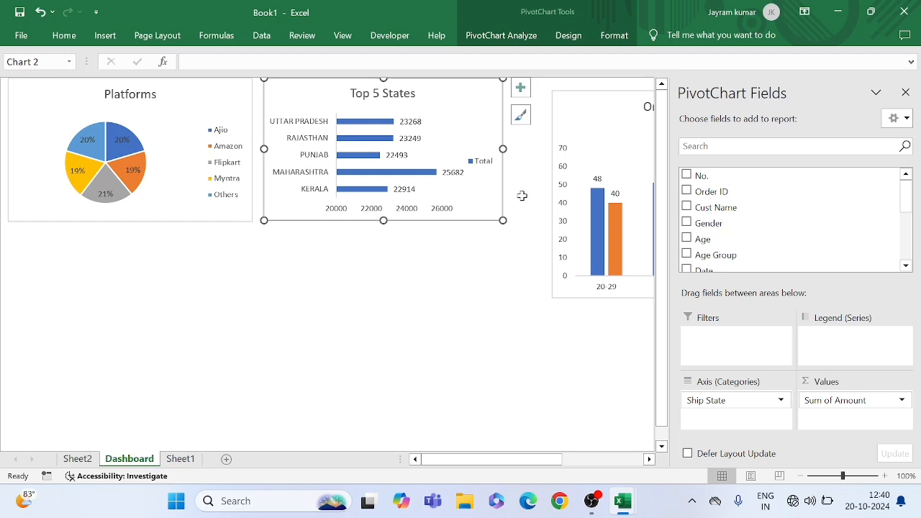
pyautogui.click(522, 195)
# Move the Order by Gender & age Group chart next to Top 5 States at the sheet's upper edge and shrink it
pyautogui.moveTo(654, 126); pyautogui.dragTo(612, 112)
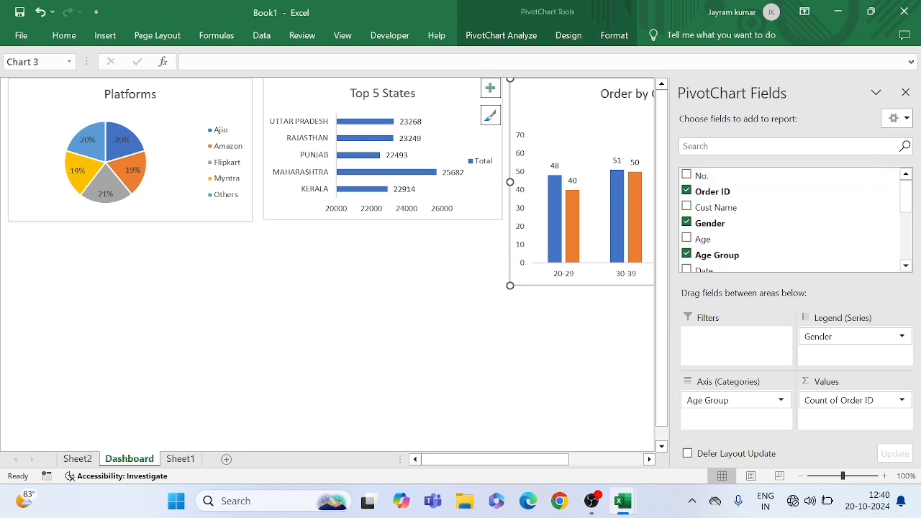
pyautogui.click(906, 95)
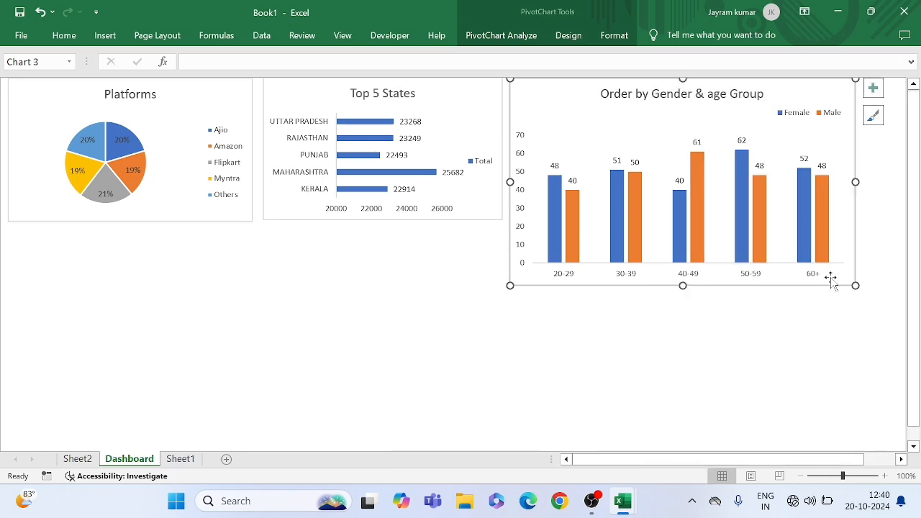
pyautogui.moveTo(856, 285); pyautogui.dragTo(841, 243)
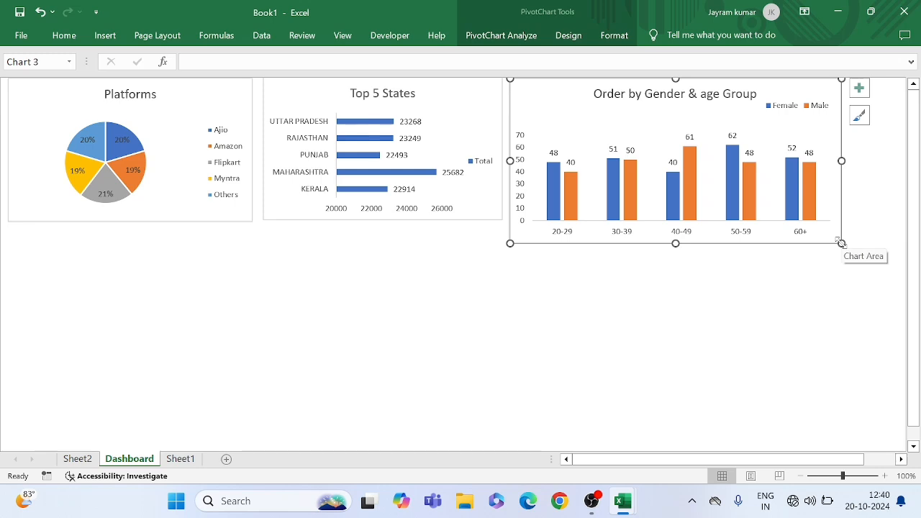
pyautogui.moveTo(841, 243); pyautogui.dragTo(813, 239)
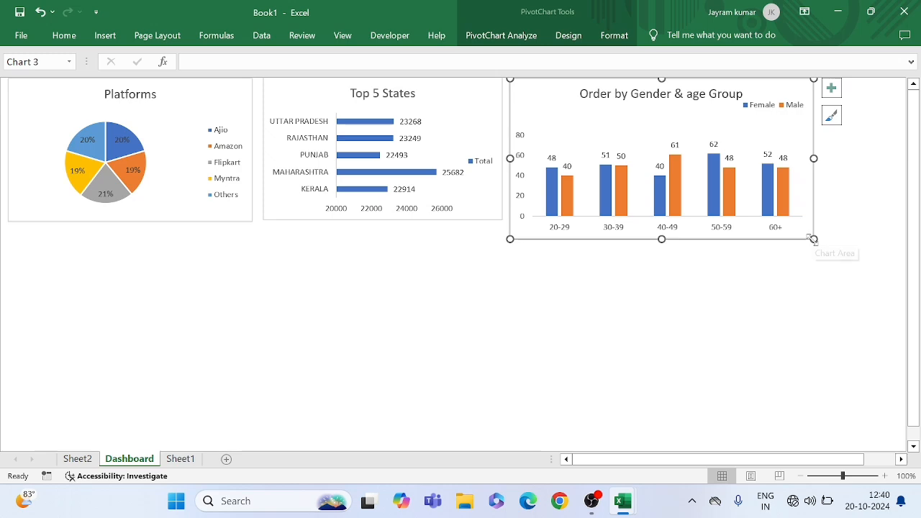
# Shrink the Order by Gender & age Group chart further and slightly enlarge the Top 5 States and Platforms charts to even out the row's chart heights
pyautogui.moveTo(813, 238); pyautogui.dragTo(769, 232)
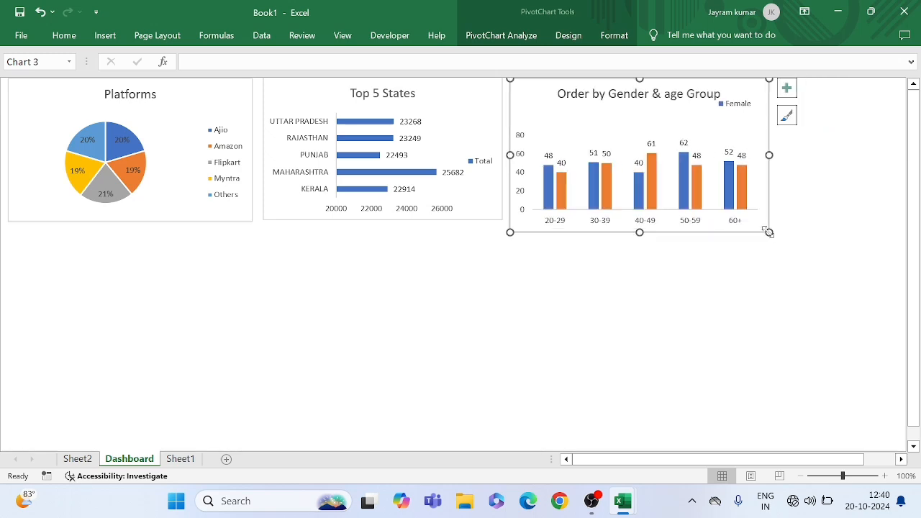
pyautogui.click(275, 141)
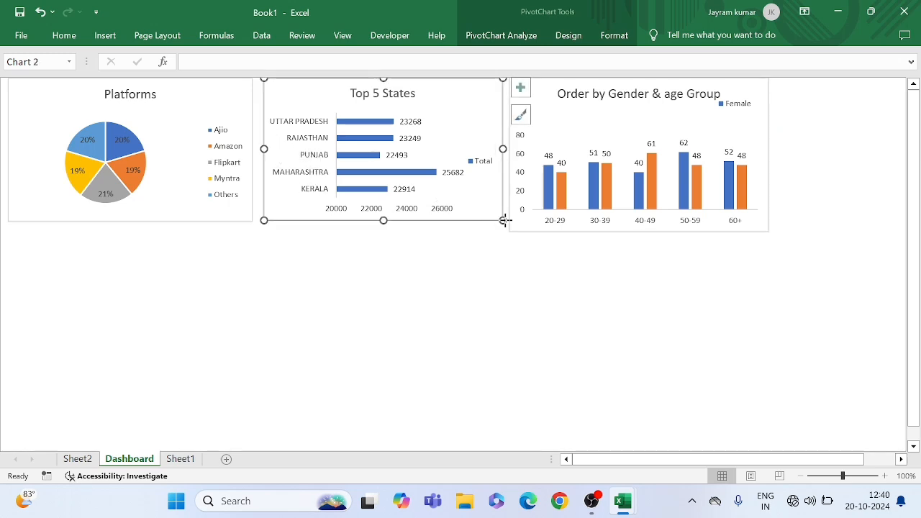
pyautogui.moveTo(504, 220); pyautogui.dragTo(506, 229)
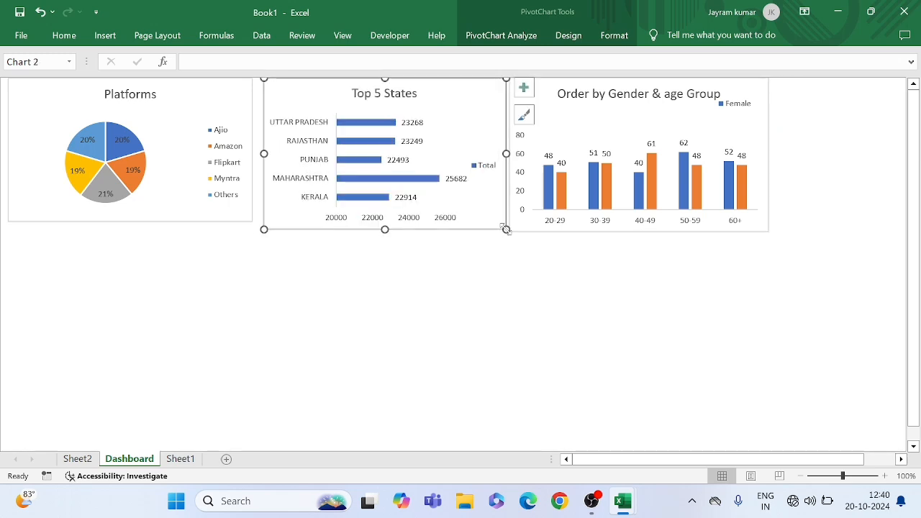
pyautogui.click(233, 213)
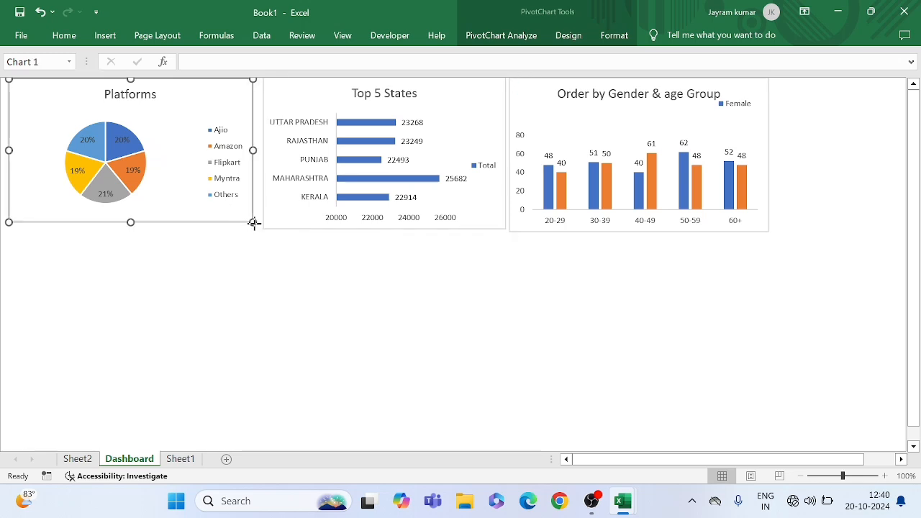
pyautogui.moveTo(253, 222); pyautogui.dragTo(258, 228)
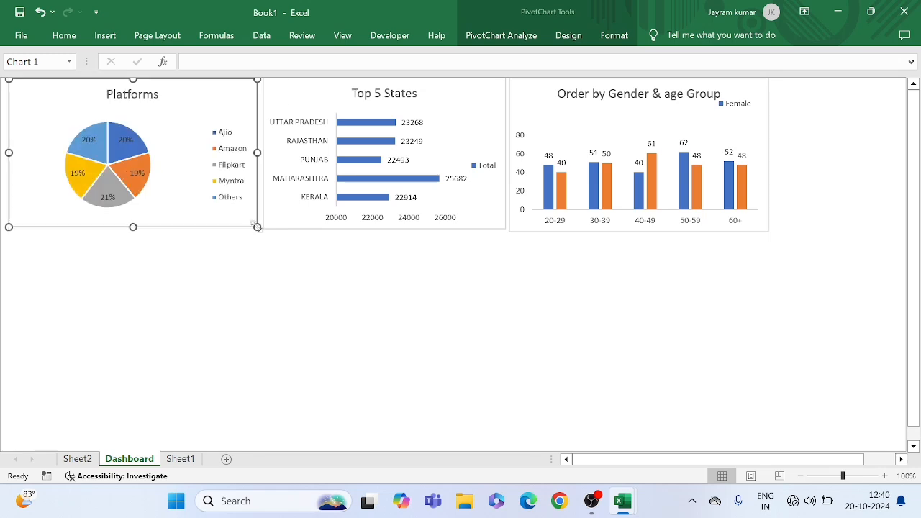
pyautogui.click(301, 252)
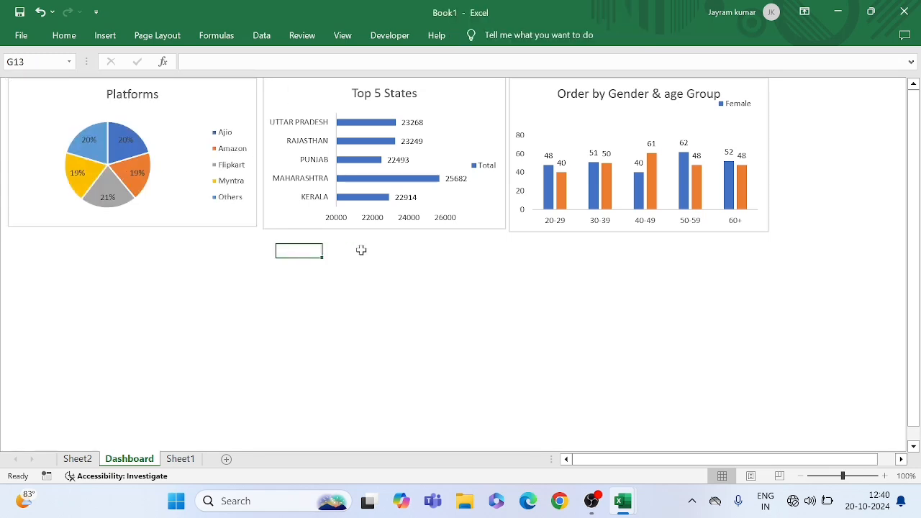
pyautogui.click(392, 249)
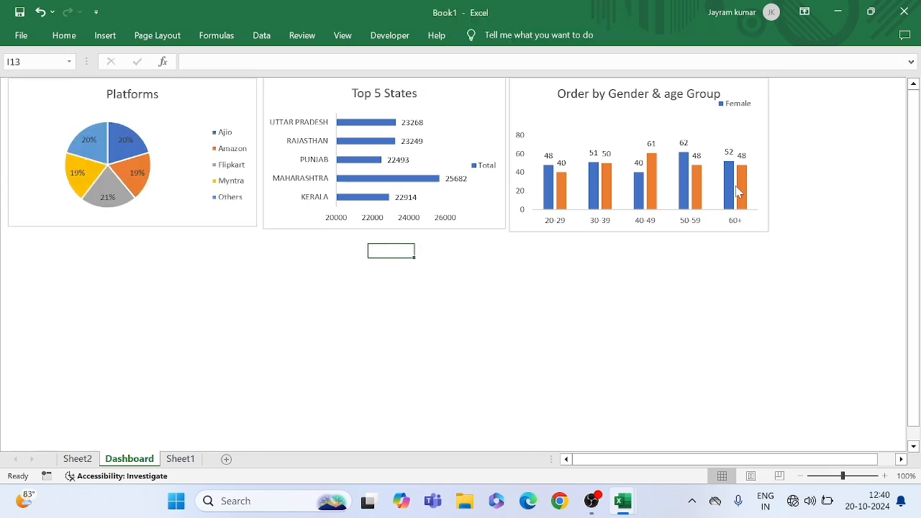
# Select the Female entry in the legend of the Order by Gender & age Group chart
pyautogui.click(736, 109)
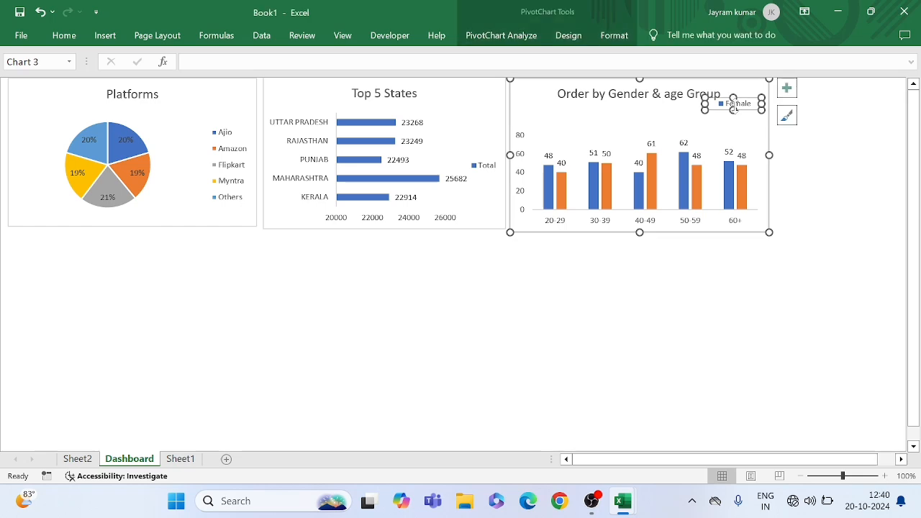
pyautogui.click(723, 107)
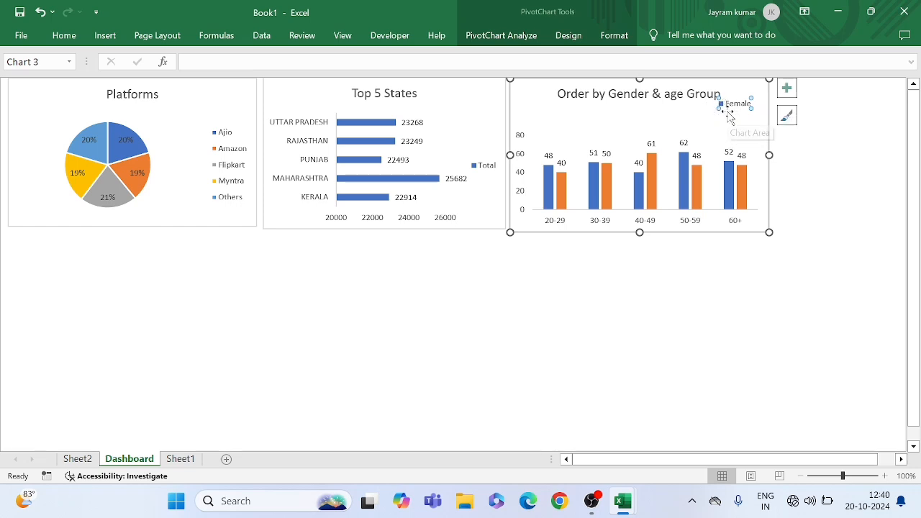
# Nudge the Order by Gender & age Group chart sideways and enlarge its legend to fit both the Female and Male entries
pyautogui.moveTo(726, 113)
pyautogui.mouseDown()
pyautogui.moveTo(711, 110)
pyautogui.moveTo(732, 111)
pyautogui.mouseUp()
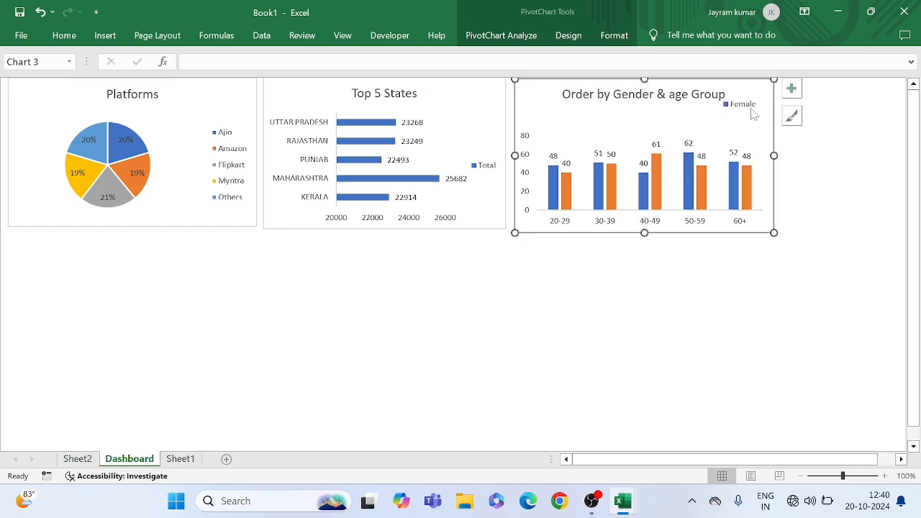
pyautogui.click(749, 108)
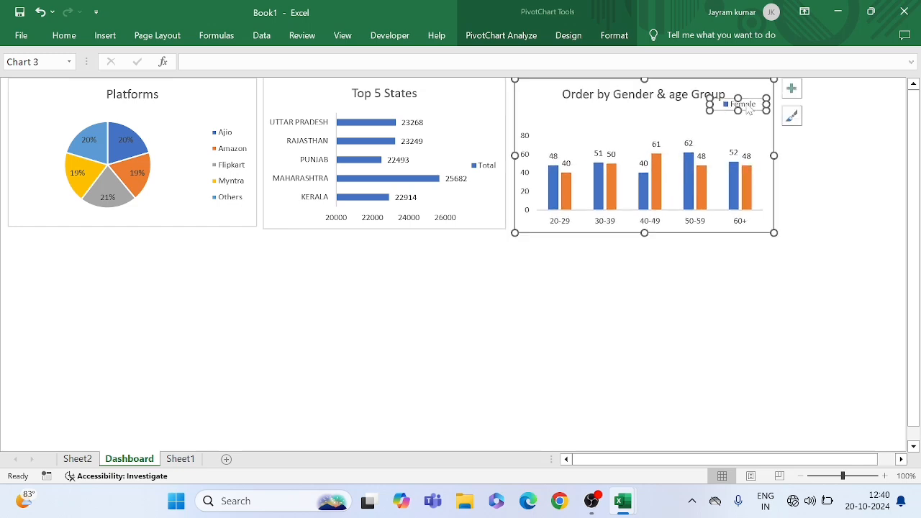
pyautogui.moveTo(719, 108)
pyautogui.mouseDown()
pyautogui.moveTo(693, 115)
pyautogui.moveTo(771, 118)
pyautogui.mouseUp()
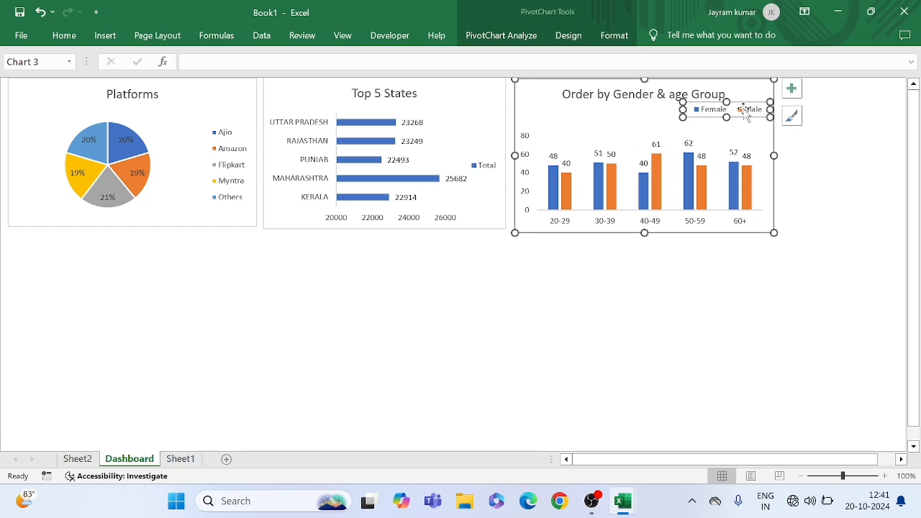
pyautogui.click(743, 111)
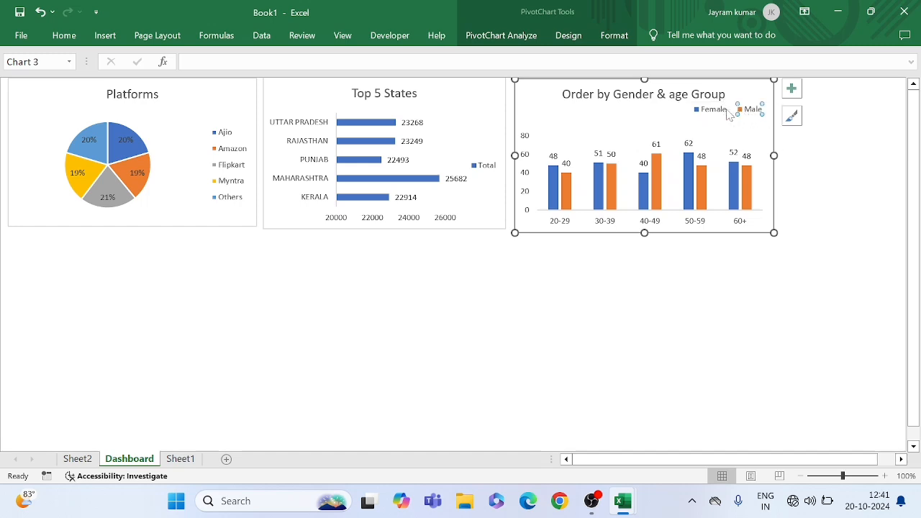
pyautogui.click(815, 155)
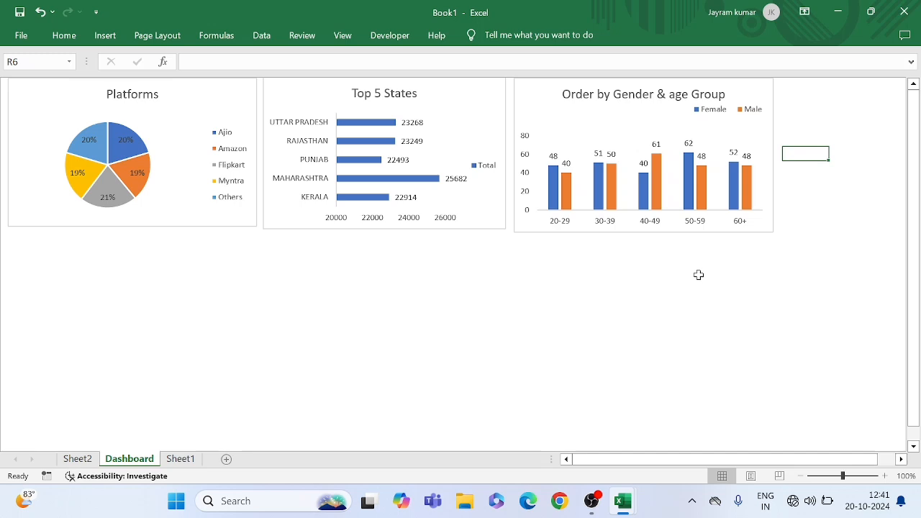
pyautogui.click(602, 276)
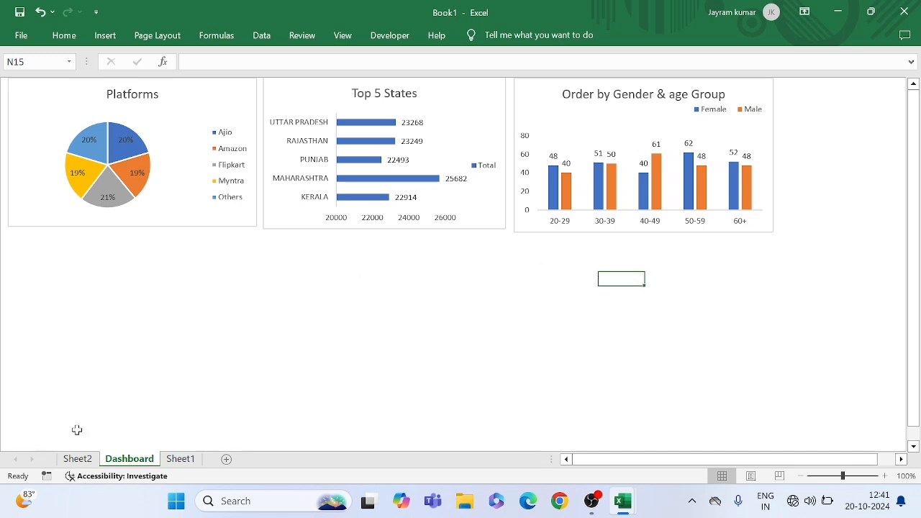
# Delete the original Order by Gender & age Group chart from Sheet2
pyautogui.click(79, 462)
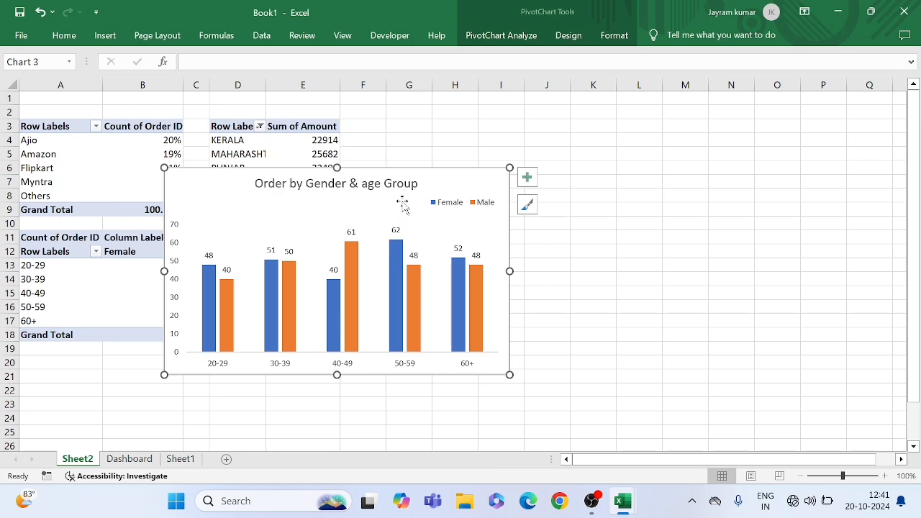
pyautogui.press('Delete')
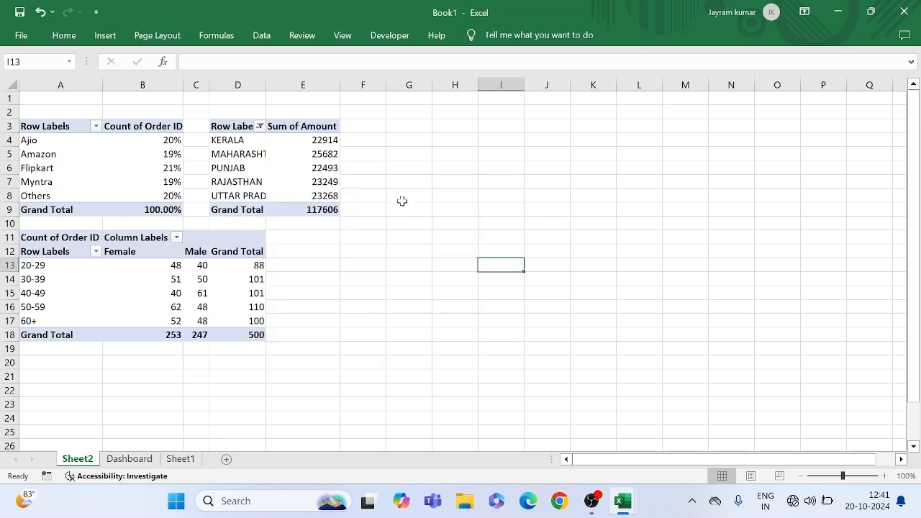
pyautogui.click(302, 284)
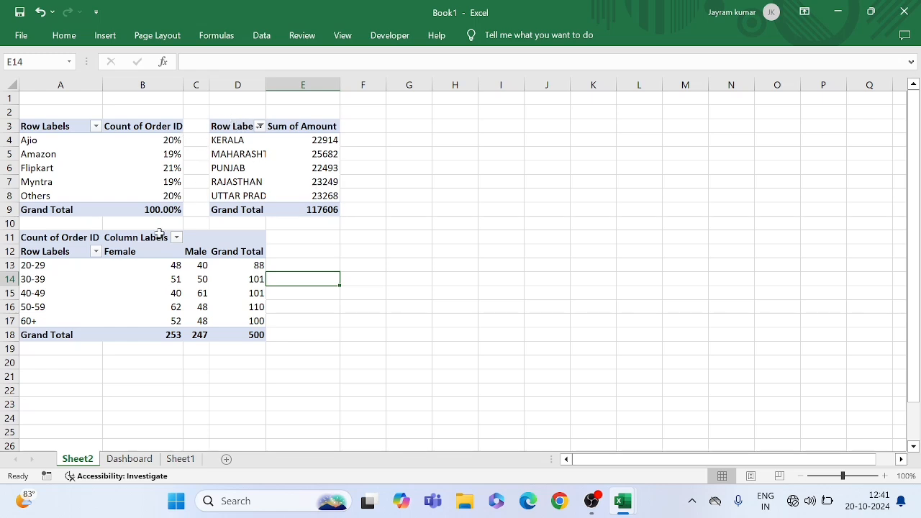
# Copy the state sales PivotTable in D3:E9 on Sheet2 and paste it at cell F12
pyautogui.click(32, 238)
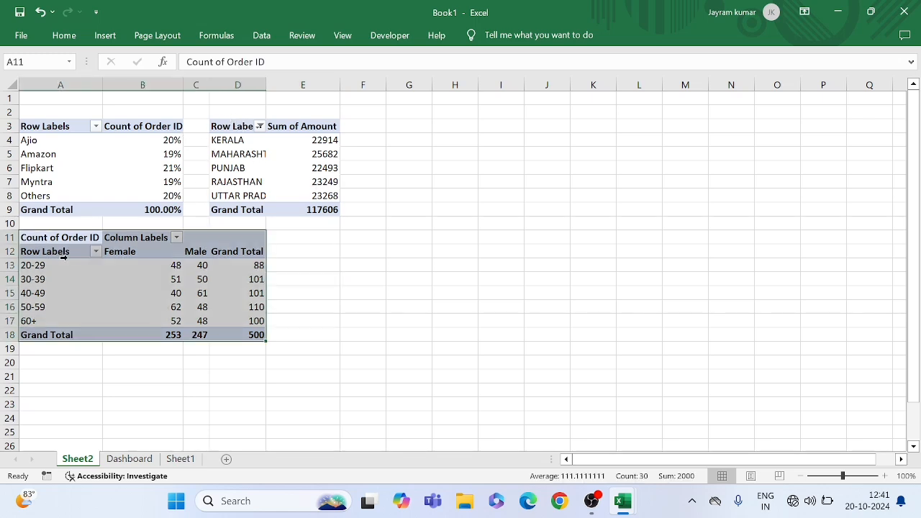
pyautogui.click(208, 308)
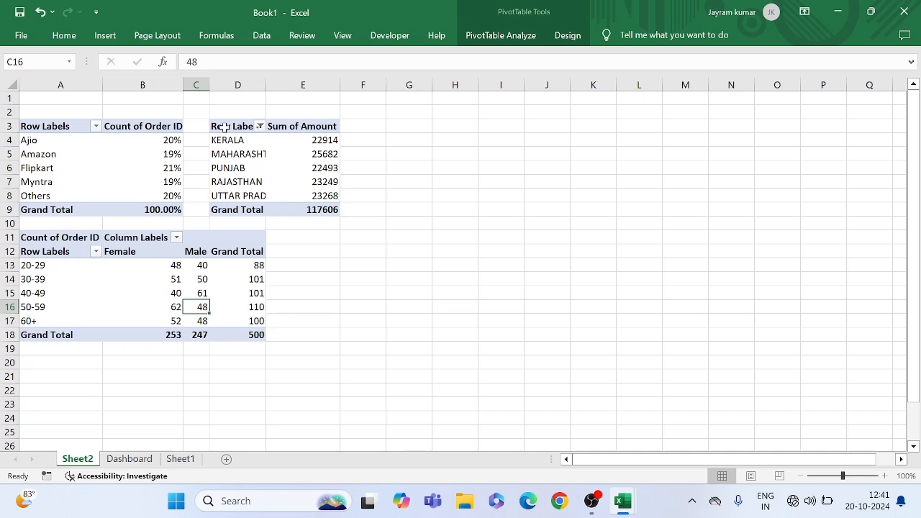
pyautogui.moveTo(224, 127); pyautogui.dragTo(317, 205)
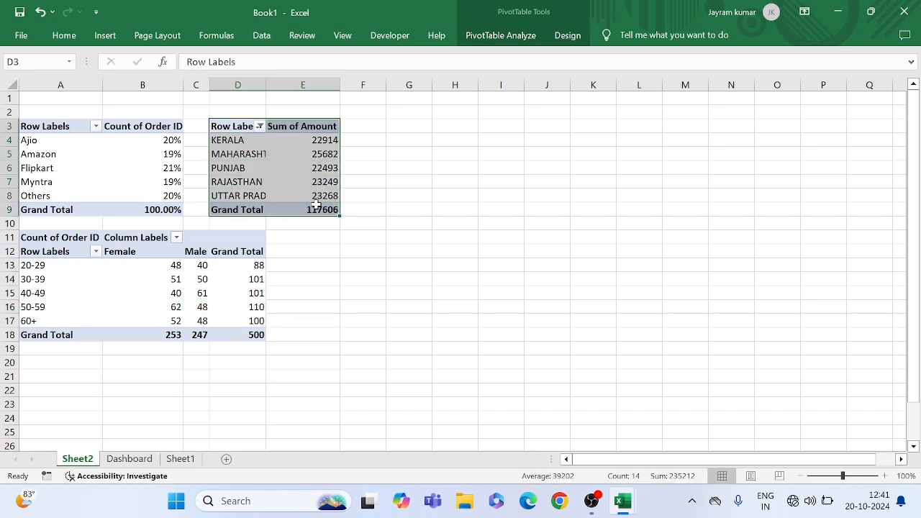
pyautogui.hotkey('ctrl', 'c')
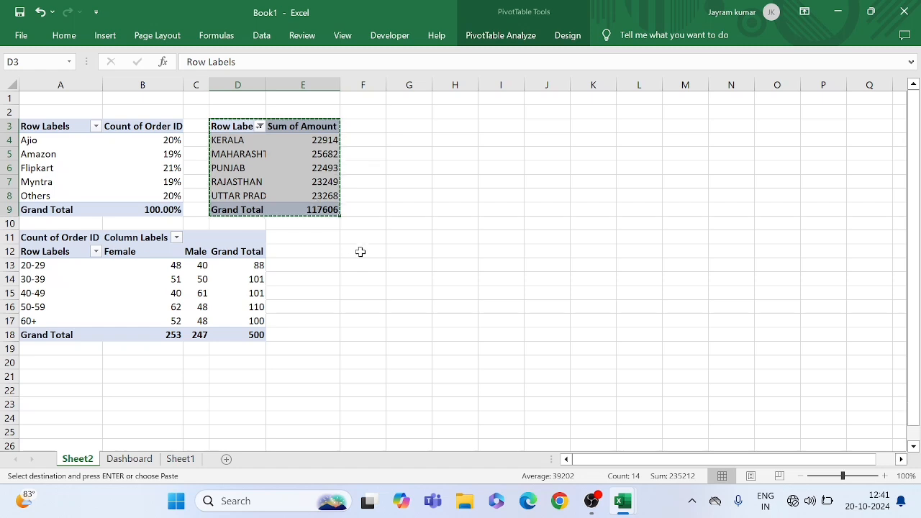
pyautogui.click(355, 252)
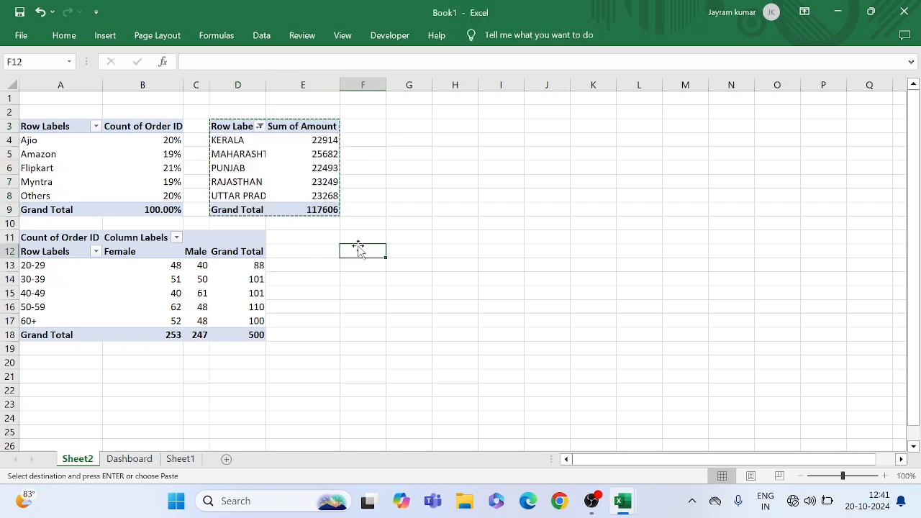
pyautogui.hotkey('ctrl', 'v')
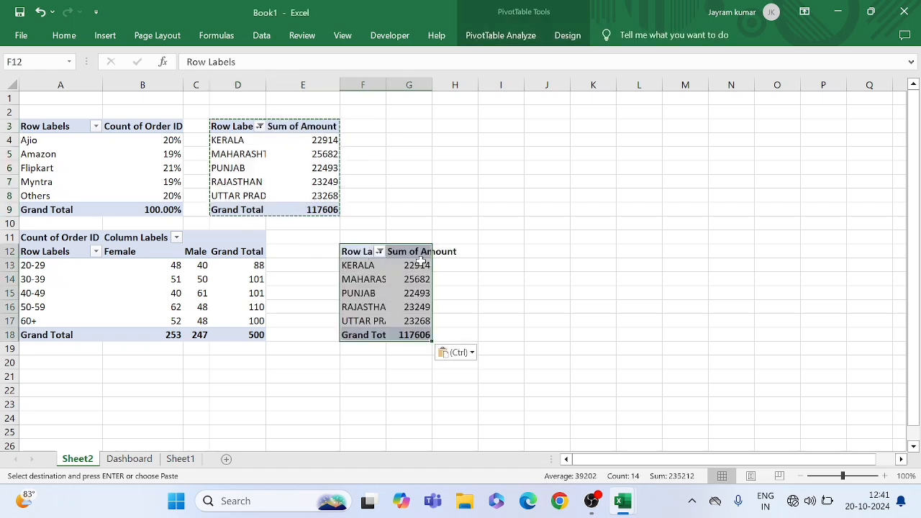
# Autofit the widths of columns F and G to the pasted PivotTable's contents
pyautogui.doubleClick(386, 85)
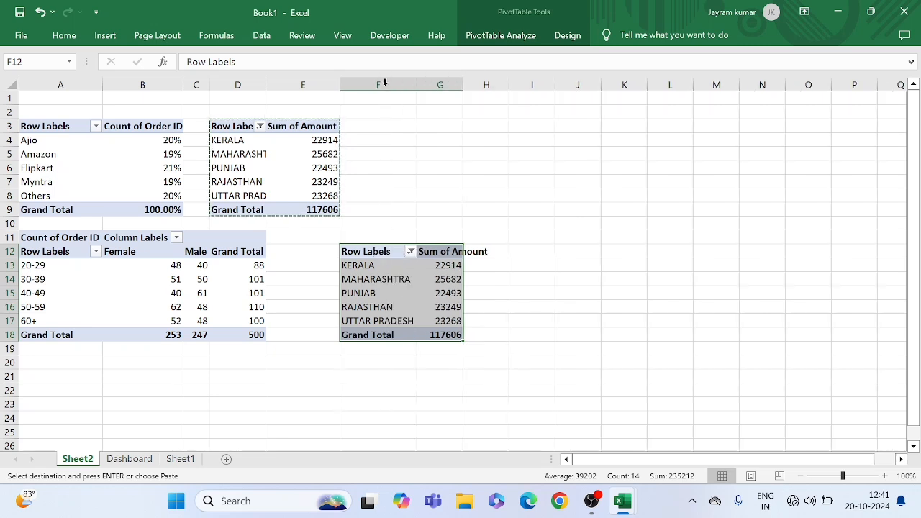
pyautogui.doubleClick(462, 85)
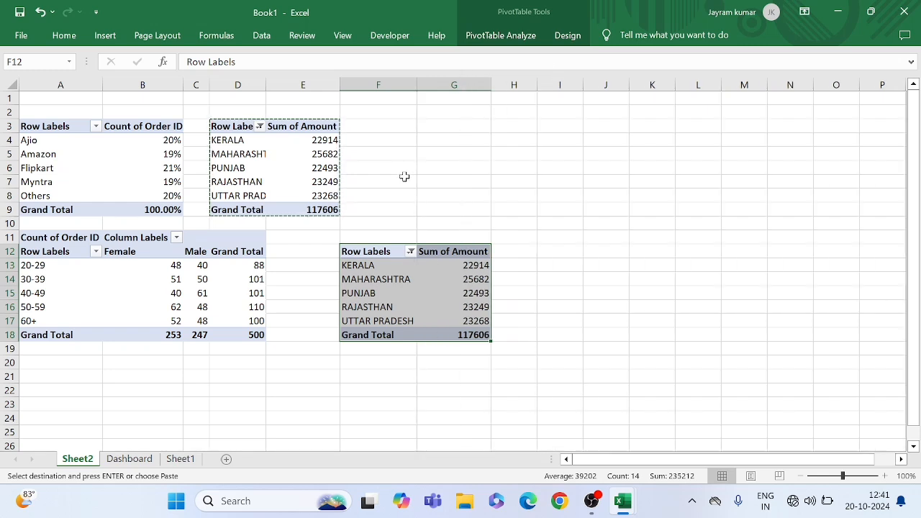
pyautogui.click(451, 183)
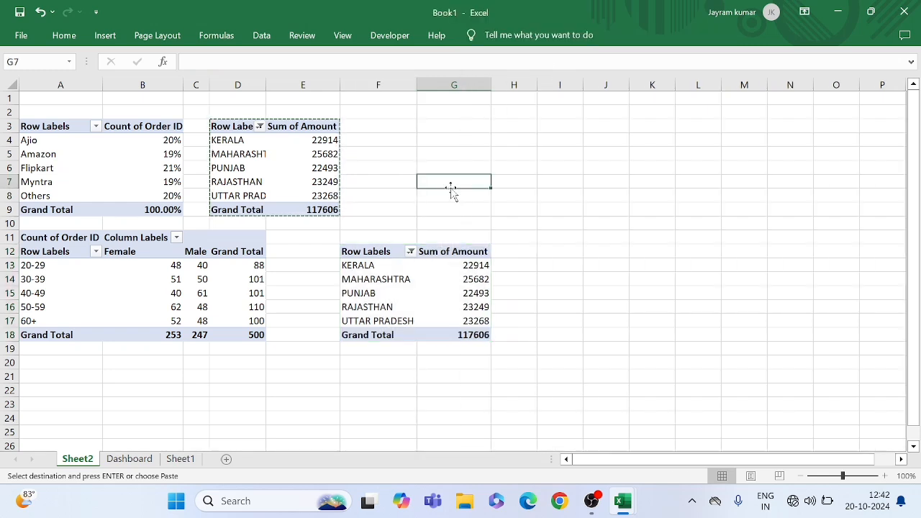
# Show the field list for the pasted PivotTable at F12 and try to remove Ship State from its rows
pyautogui.click(394, 269)
pyautogui.click(439, 279)
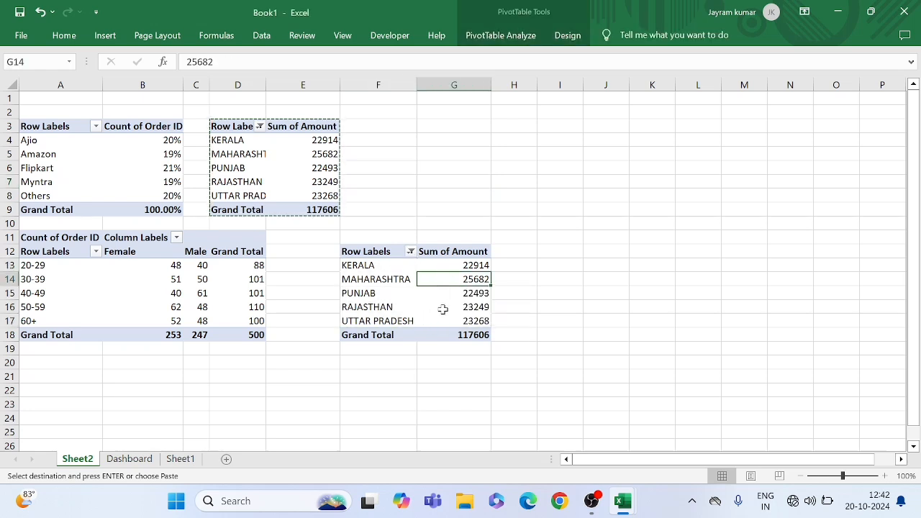
pyautogui.rightClick(445, 308)
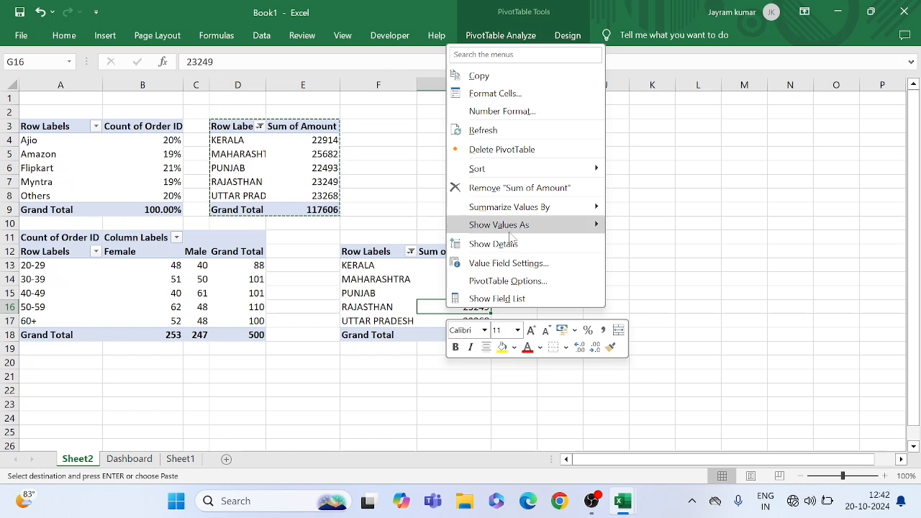
pyautogui.click(501, 300)
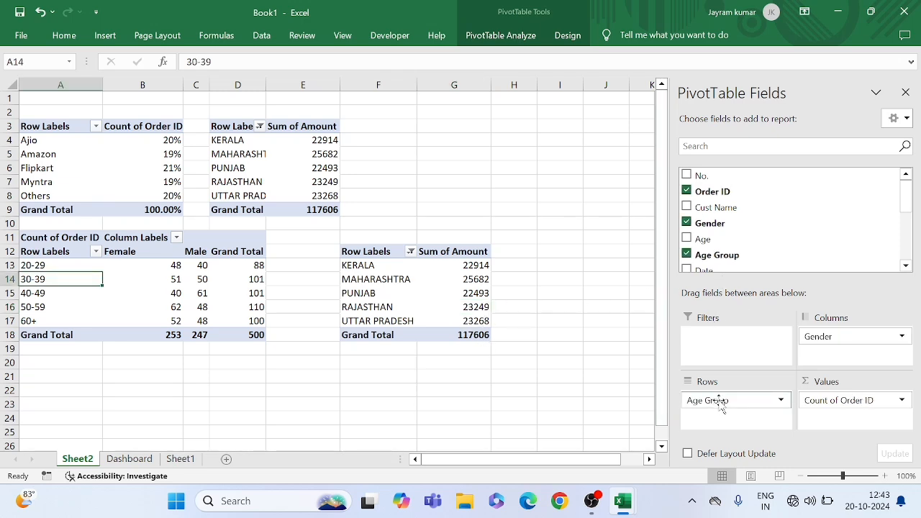
pyautogui.moveTo(711, 400); pyautogui.dragTo(581, 392)
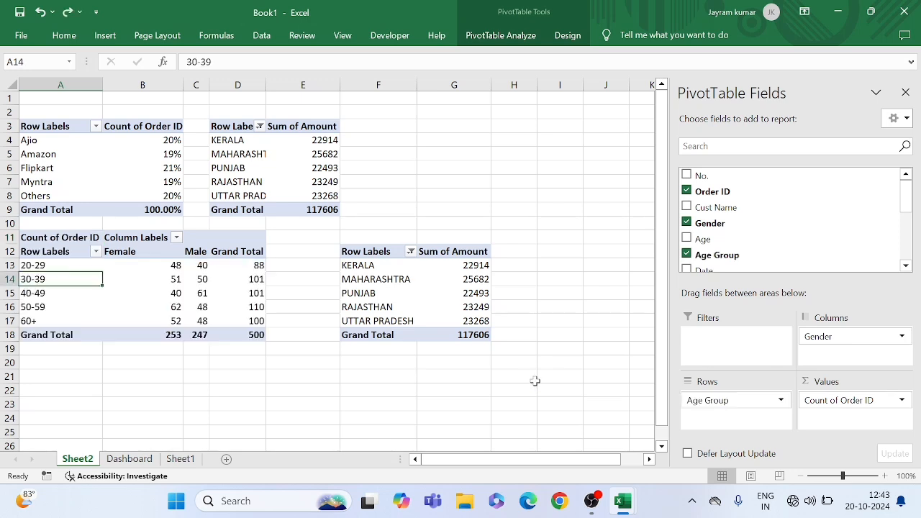
# Empty the pasted PivotTable at F12 by removing Ship State from its rows and Sum of Amount from its values
pyautogui.click(395, 285)
pyautogui.click(475, 282)
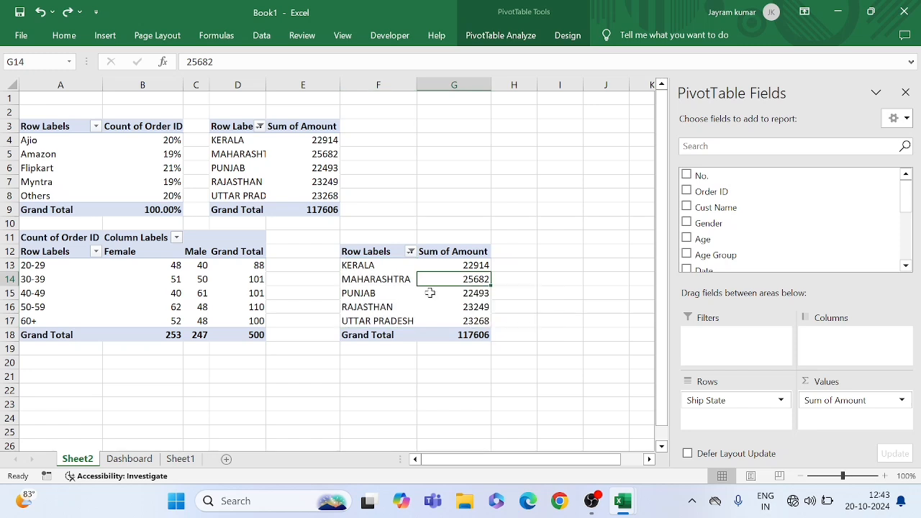
pyautogui.click(487, 297)
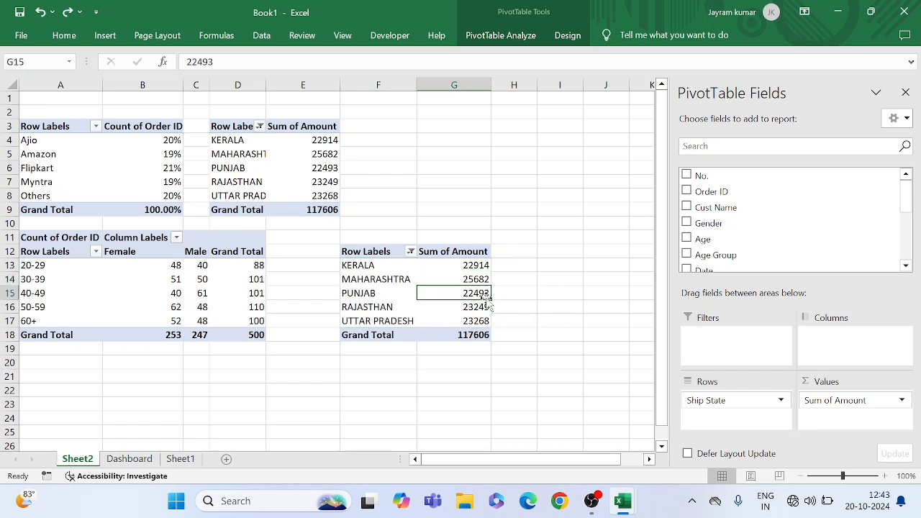
pyautogui.moveTo(742, 409); pyautogui.dragTo(571, 382)
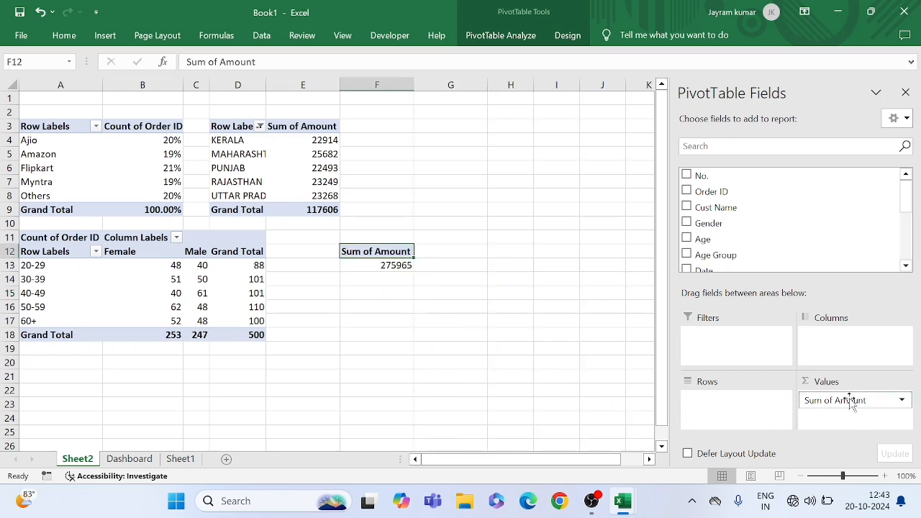
pyautogui.moveTo(853, 400); pyautogui.dragTo(580, 377)
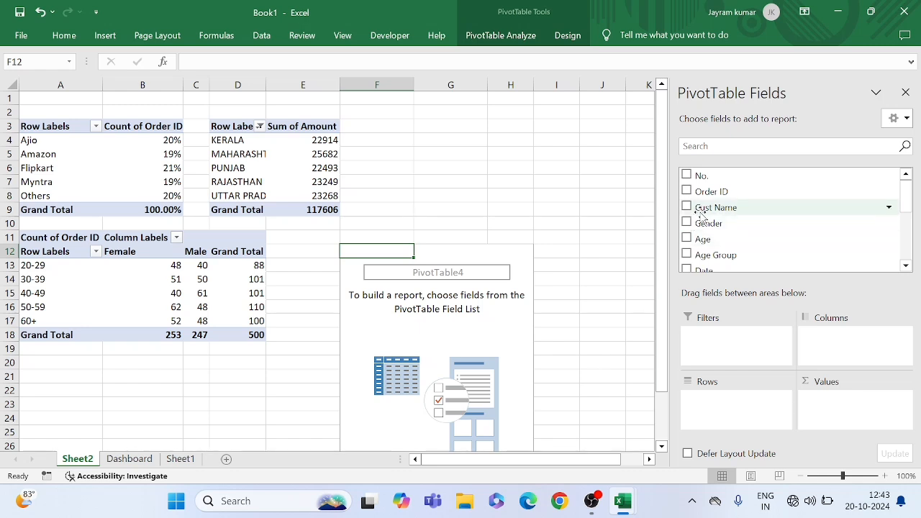
# Build the PivotTable at F12 with Gender as rows and Order ID as values, summarized by Count
pyautogui.moveTo(700, 222); pyautogui.dragTo(719, 405)
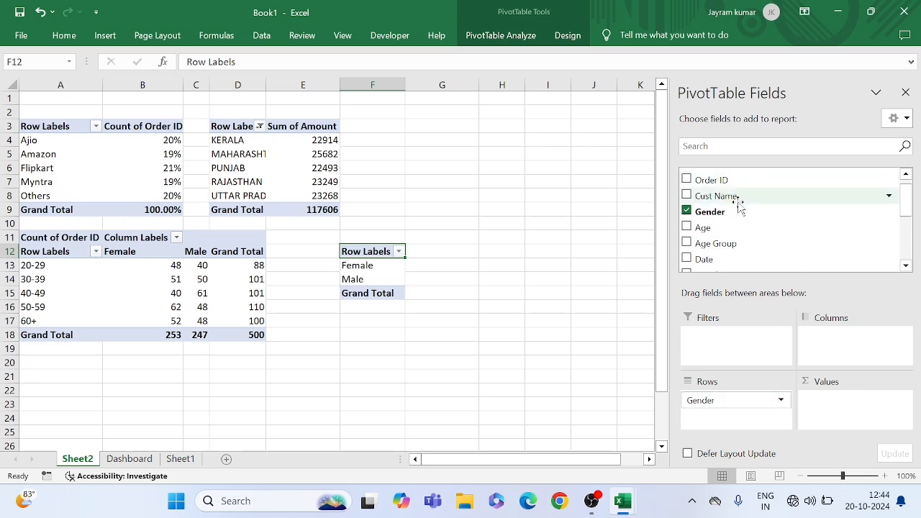
pyautogui.moveTo(719, 181); pyautogui.dragTo(831, 402)
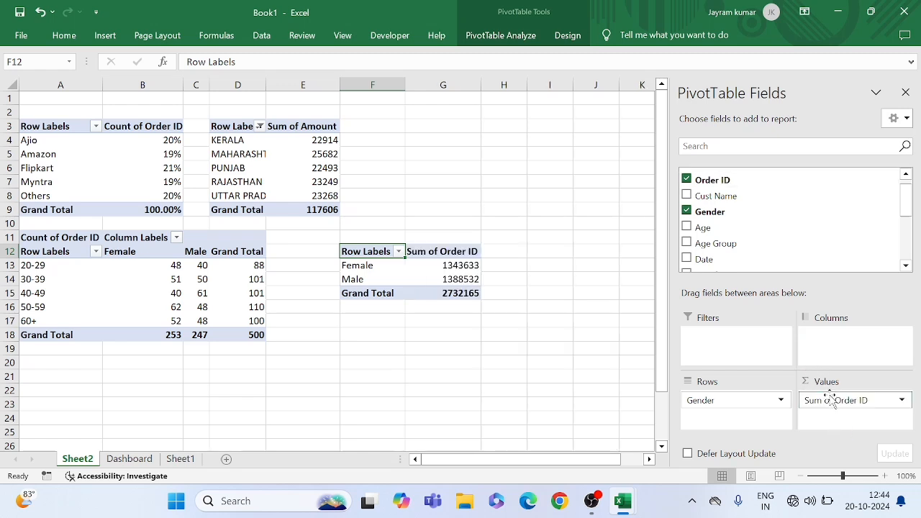
pyautogui.click(904, 402)
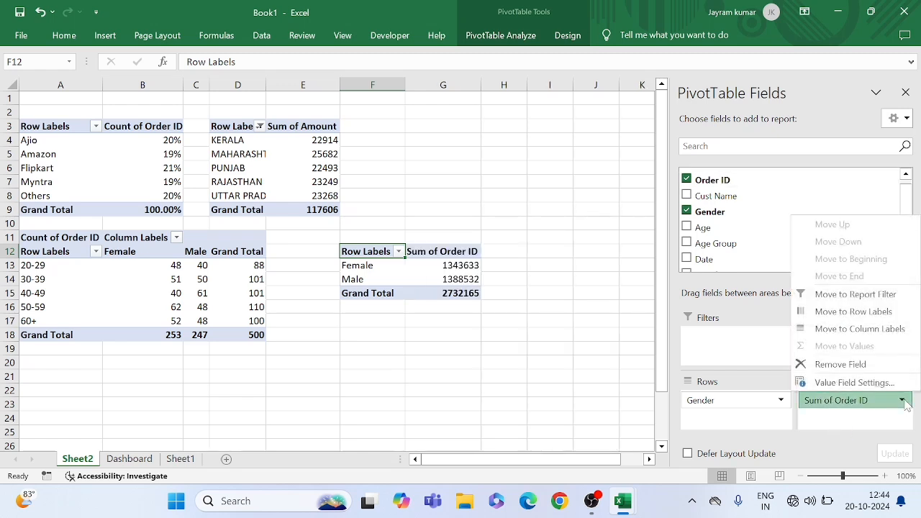
pyautogui.click(837, 382)
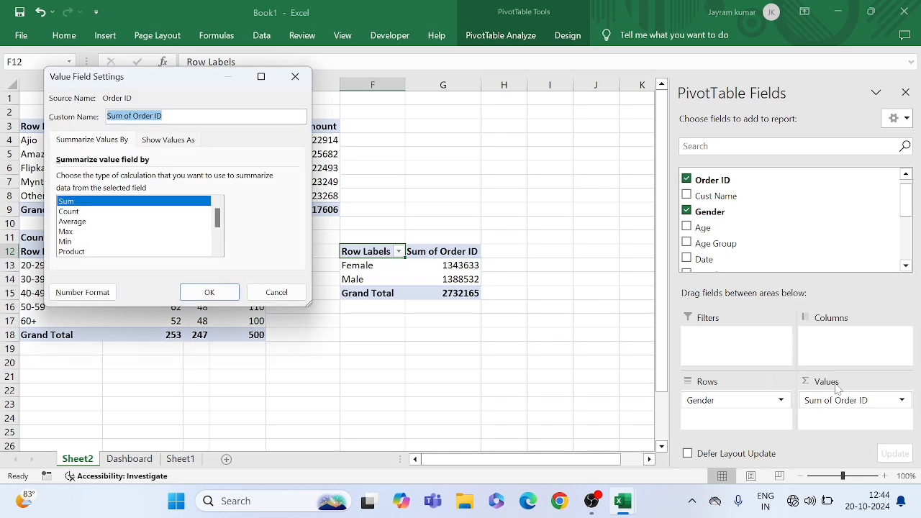
pyautogui.click(69, 211)
pyautogui.click(208, 291)
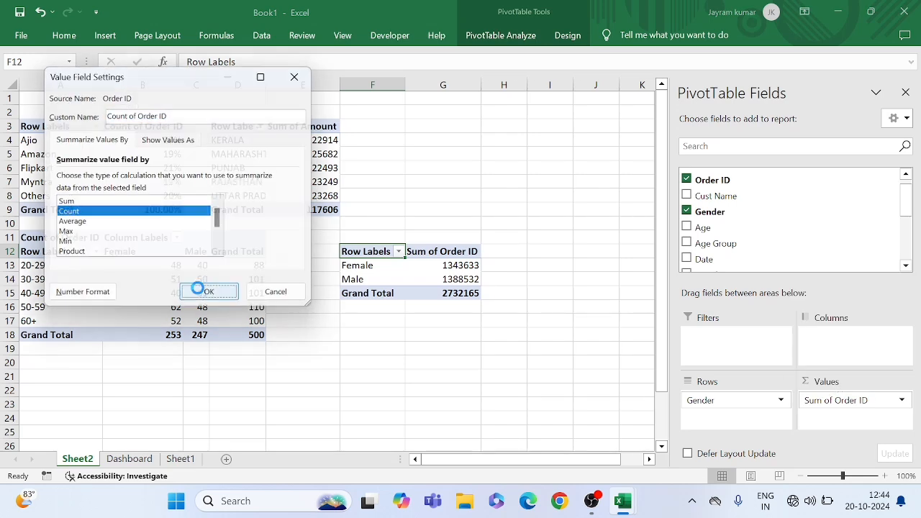
pyautogui.click(461, 281)
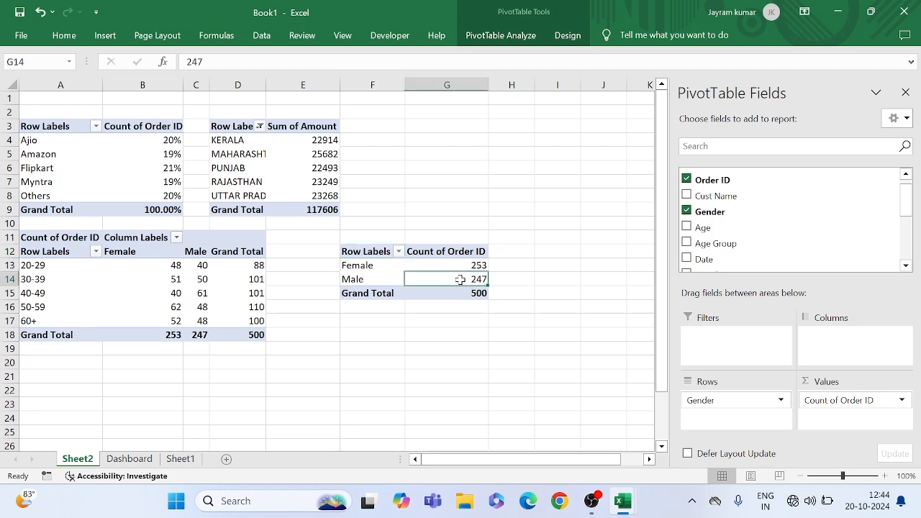
pyautogui.click(452, 266)
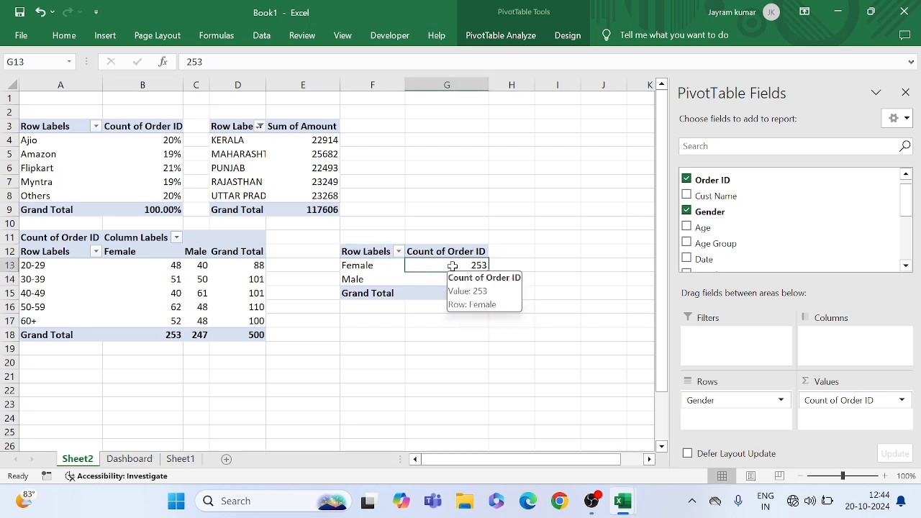
pyautogui.click(457, 279)
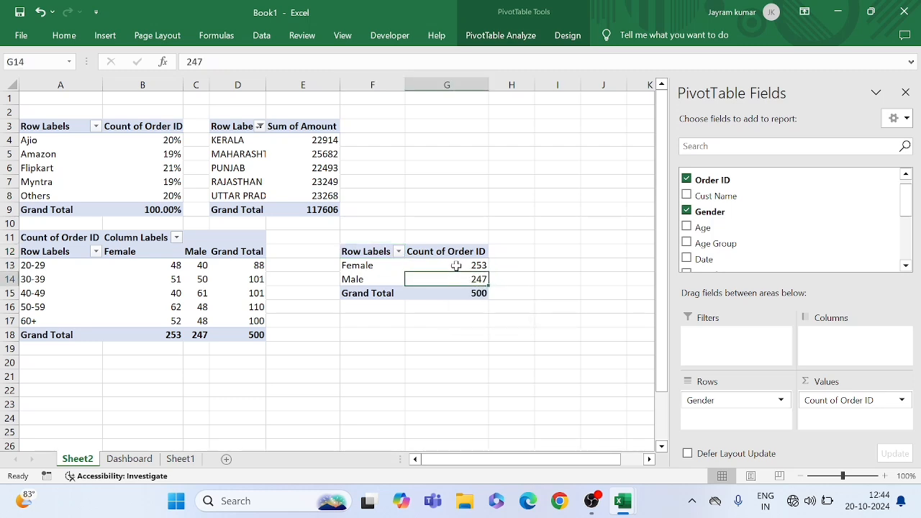
pyautogui.click(456, 266)
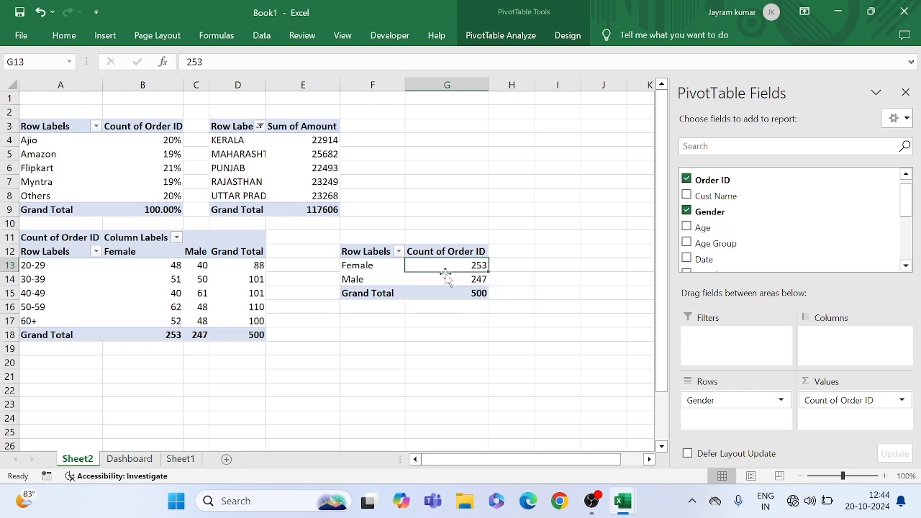
# Show the order counts in the gender PivotTable at F12 as % of Grand Total
pyautogui.moveTo(444, 278)
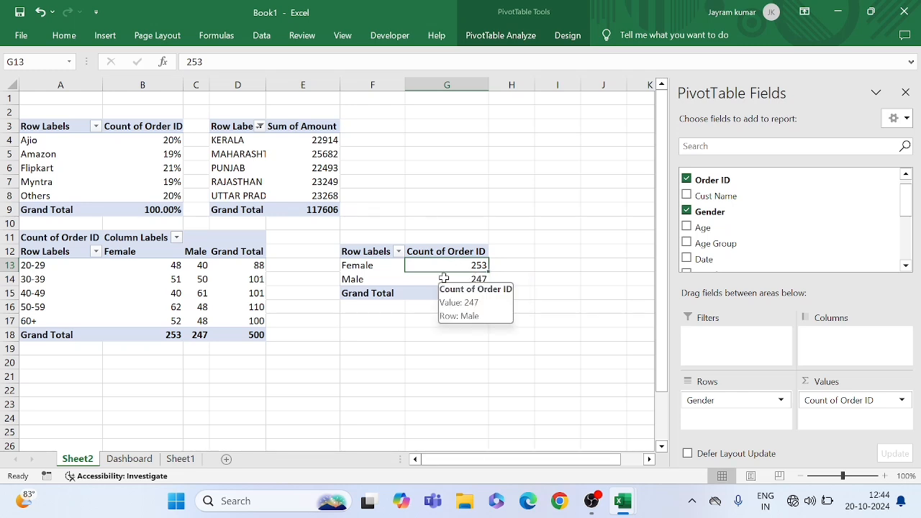
pyautogui.rightClick(444, 279)
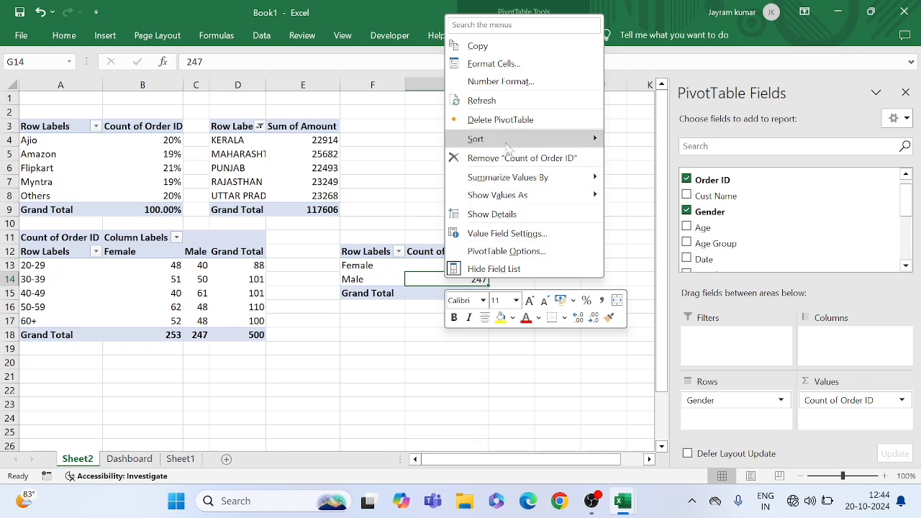
pyautogui.moveTo(512, 195)
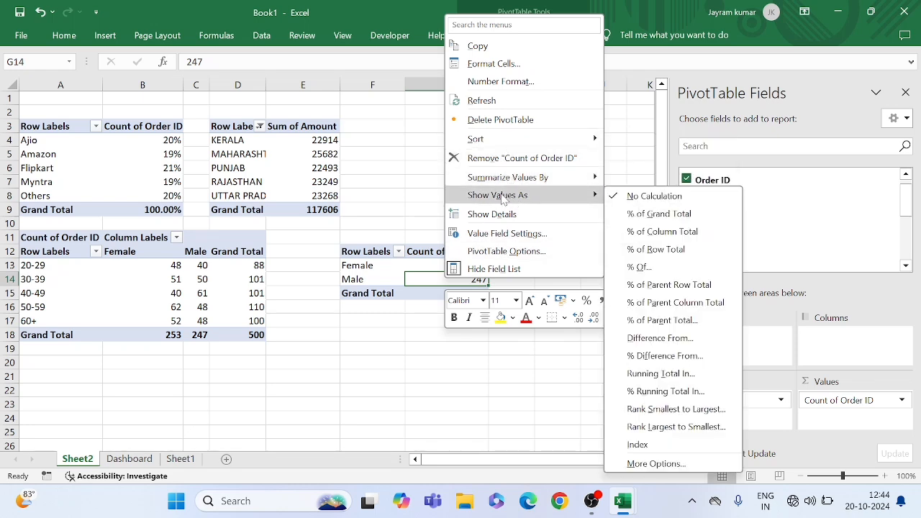
pyautogui.click(631, 215)
pyautogui.click(469, 305)
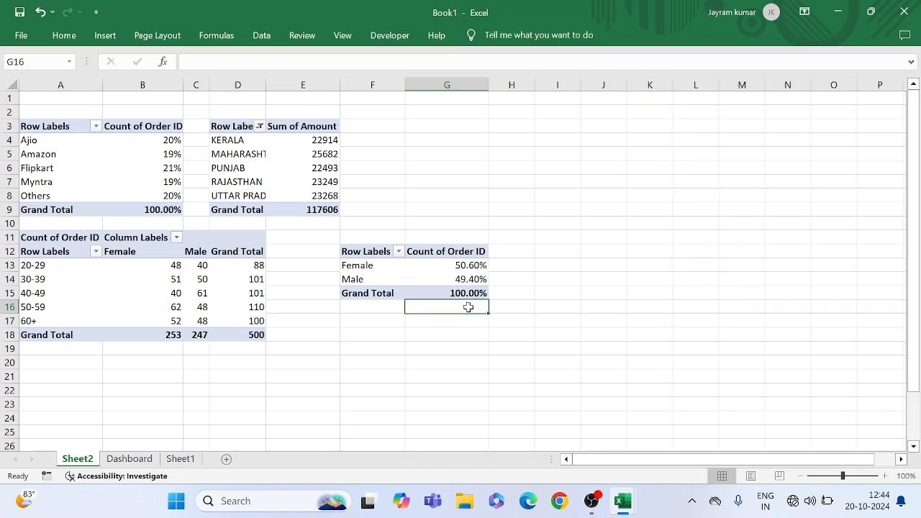
# Insert a pie PivotChart based on the gender PivotTable at F12
pyautogui.click(460, 282)
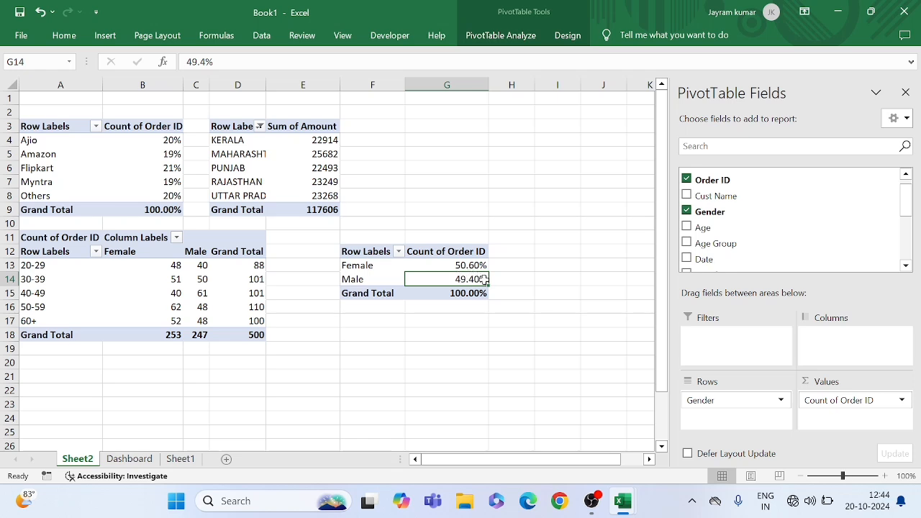
pyautogui.click(430, 264)
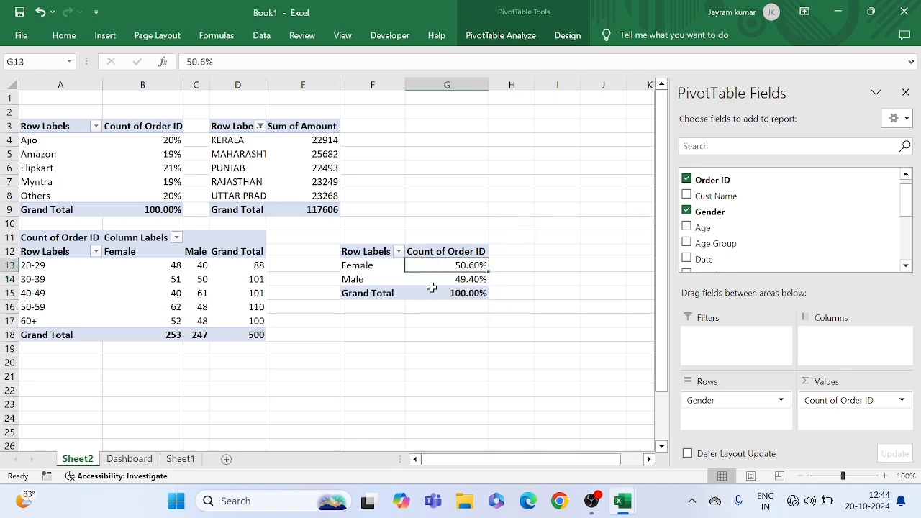
pyautogui.moveTo(448, 274)
pyautogui.click(508, 39)
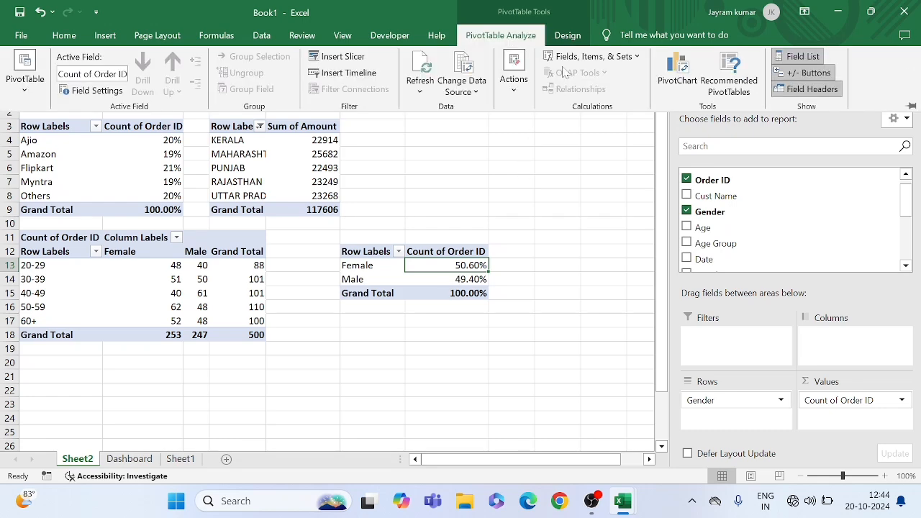
pyautogui.click(679, 71)
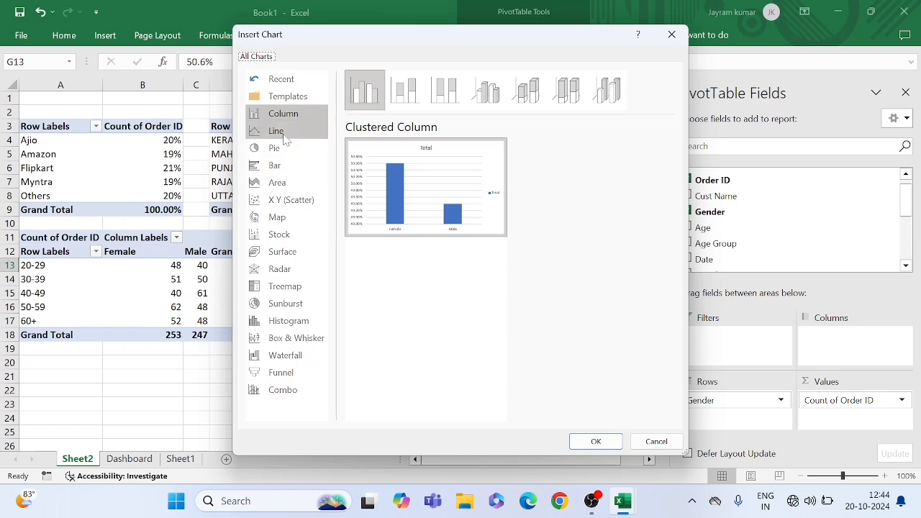
pyautogui.click(287, 150)
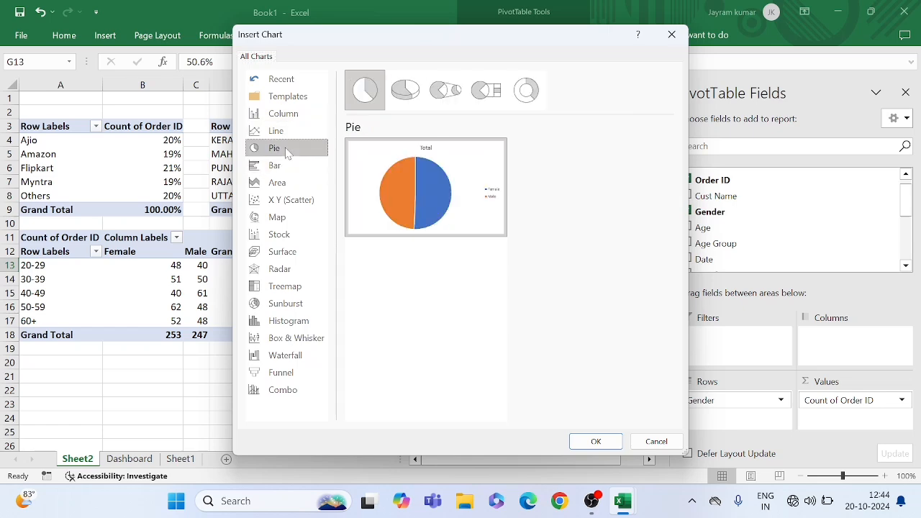
pyautogui.click(598, 442)
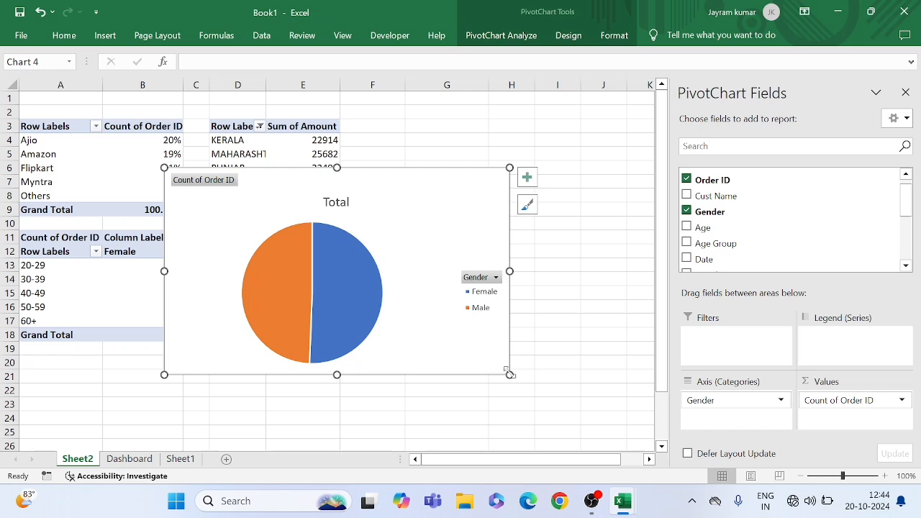
# Shrink the pie chart and reposition it over columns D to H below row 9, and hide all its field buttons
pyautogui.moveTo(508, 375); pyautogui.dragTo(449, 334)
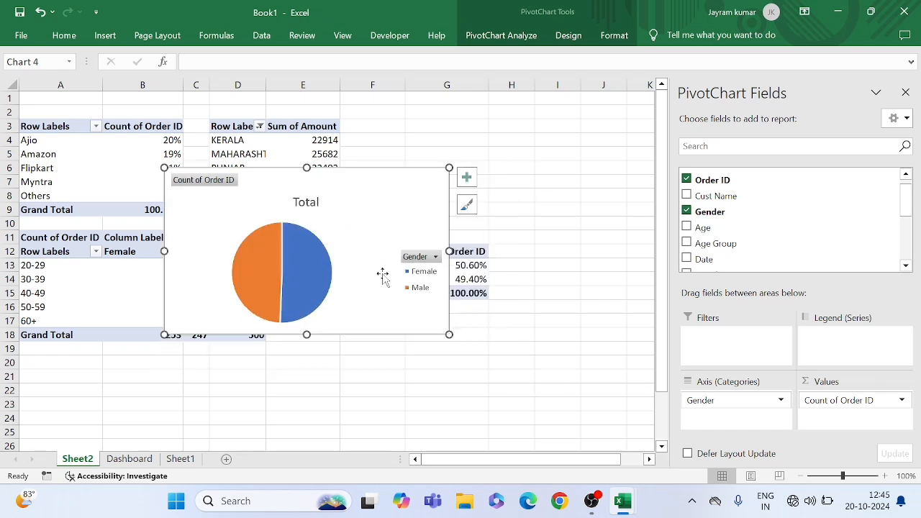
pyautogui.moveTo(382, 273); pyautogui.dragTo(454, 327)
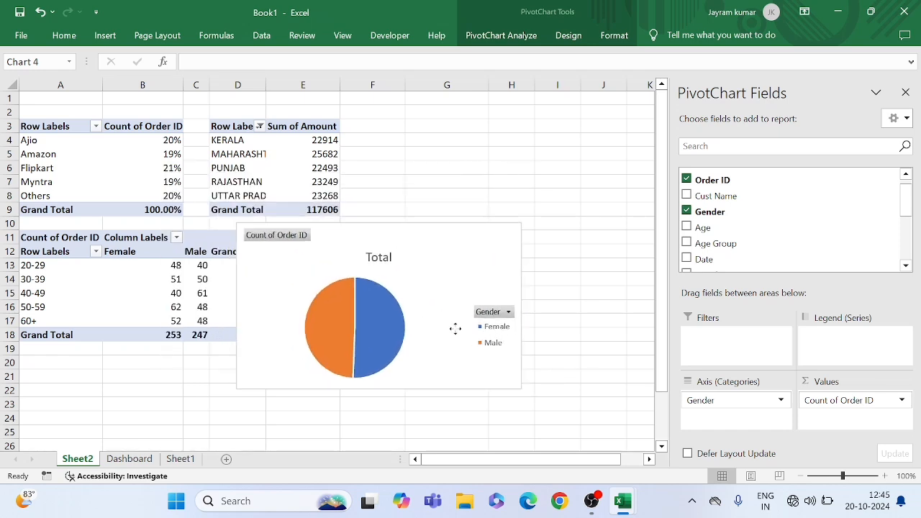
pyautogui.rightClick(277, 238)
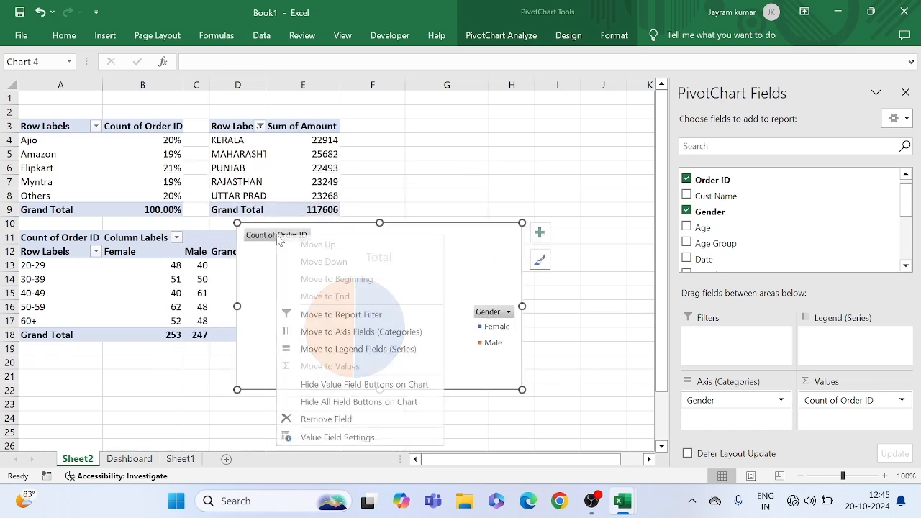
pyautogui.click(352, 403)
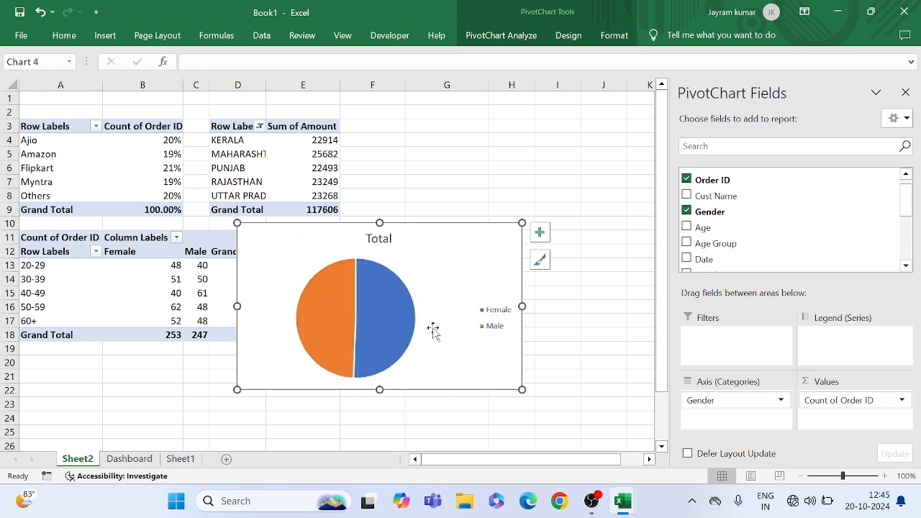
# Add data labels to the gender pie chart, positioned at Center
pyautogui.click(540, 233)
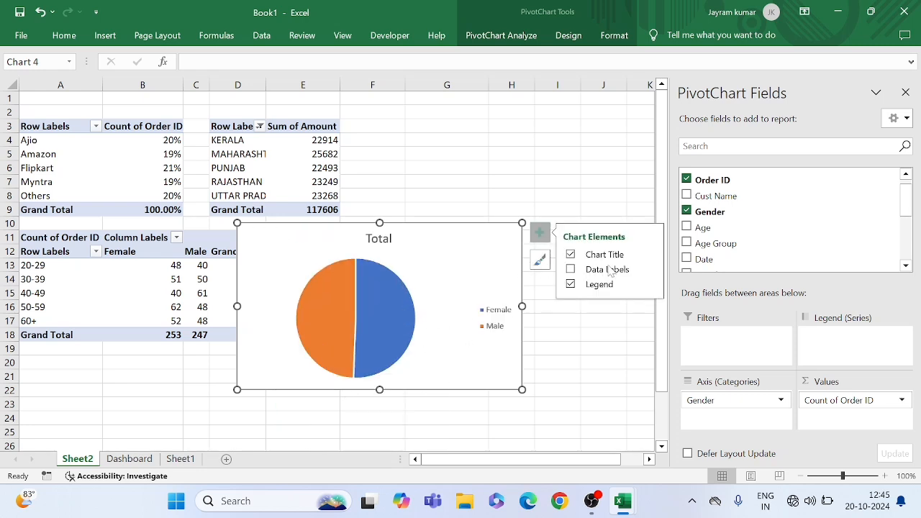
pyautogui.click(571, 269)
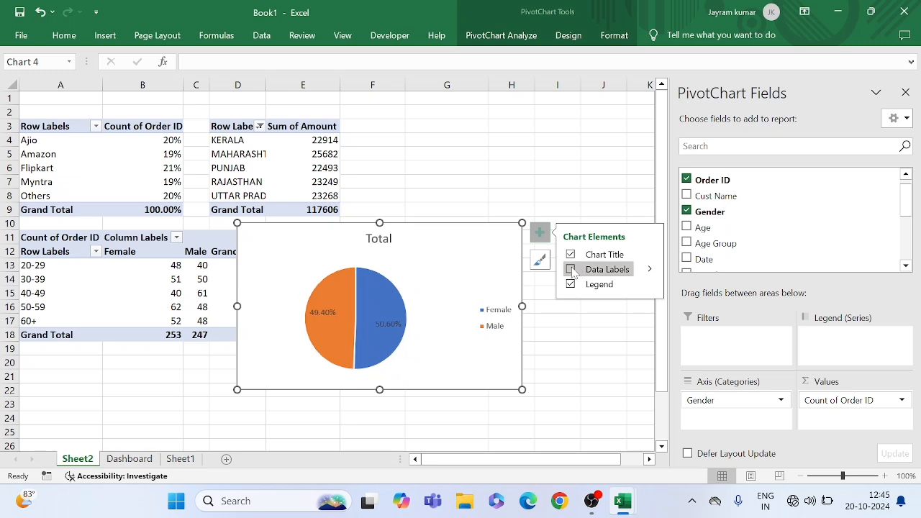
pyautogui.click(649, 272)
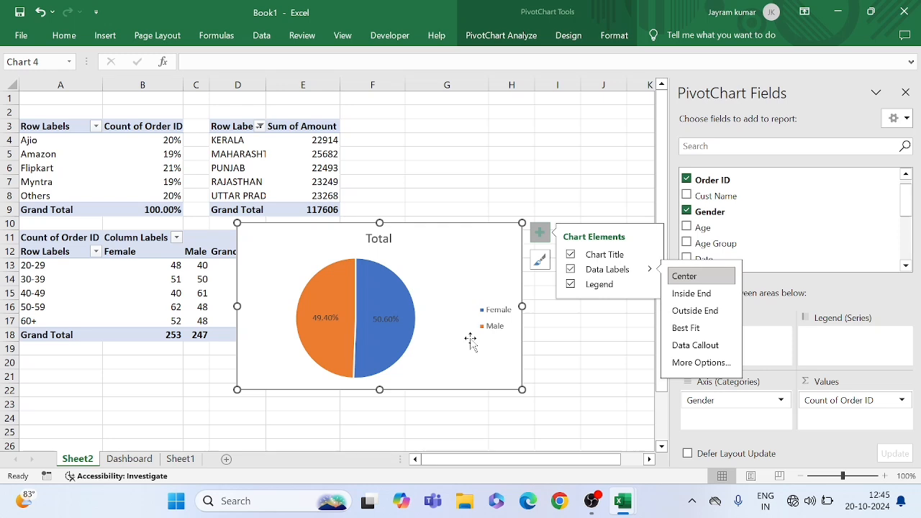
# Try the pie chart's legend in the Top, Right and Left positions and view its further formatting options
pyautogui.click(495, 318)
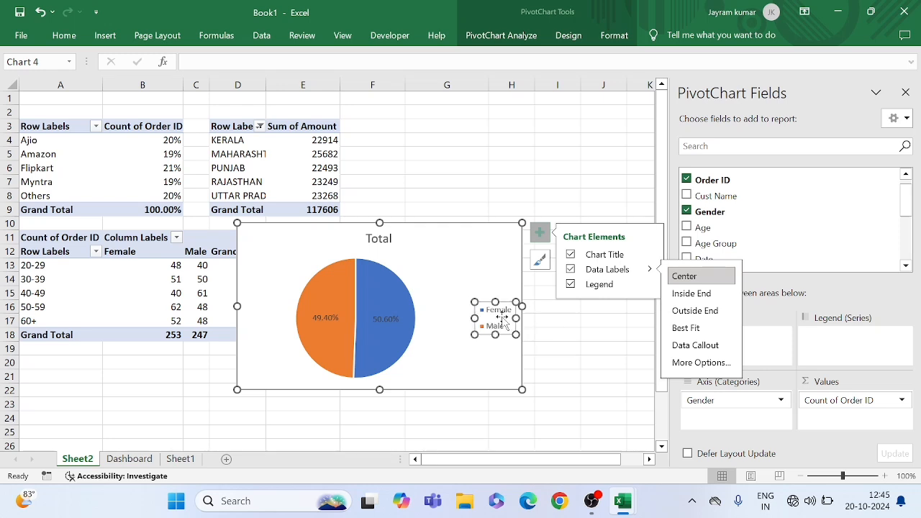
pyautogui.click(649, 283)
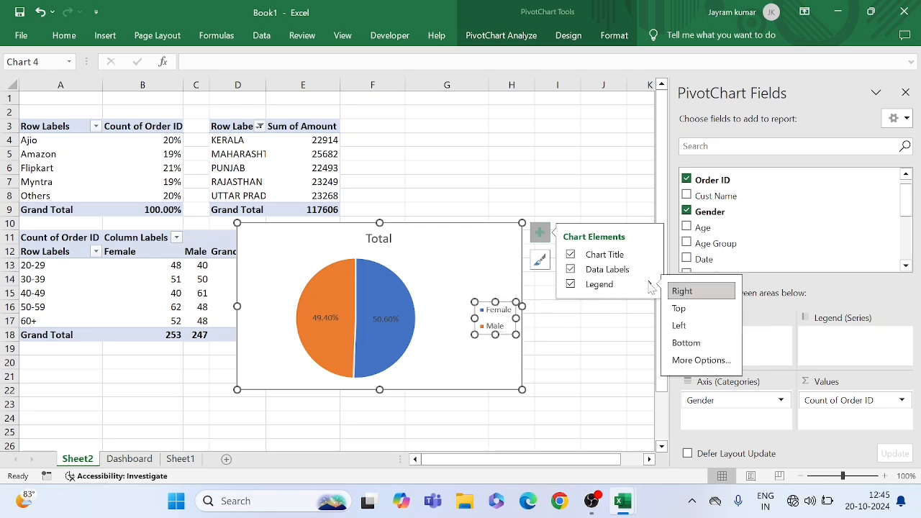
pyautogui.click(685, 311)
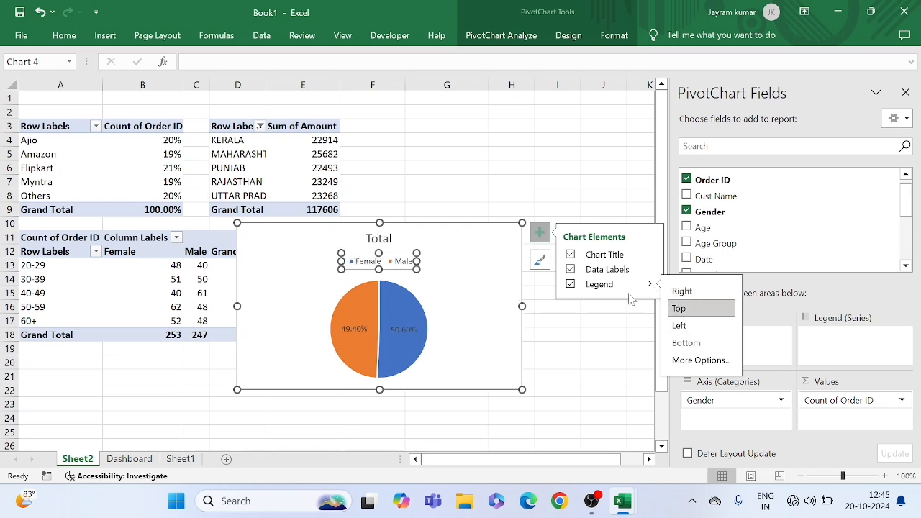
pyautogui.click(682, 290)
pyautogui.click(689, 325)
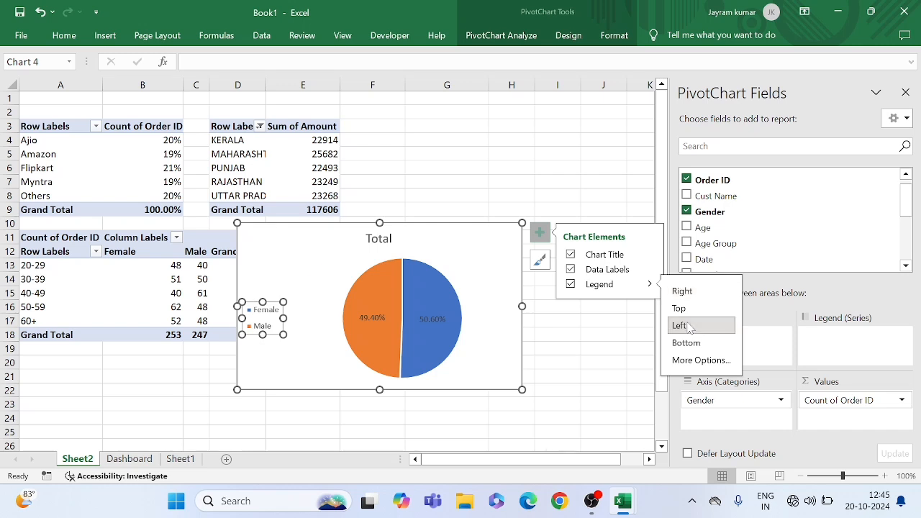
pyautogui.click(685, 359)
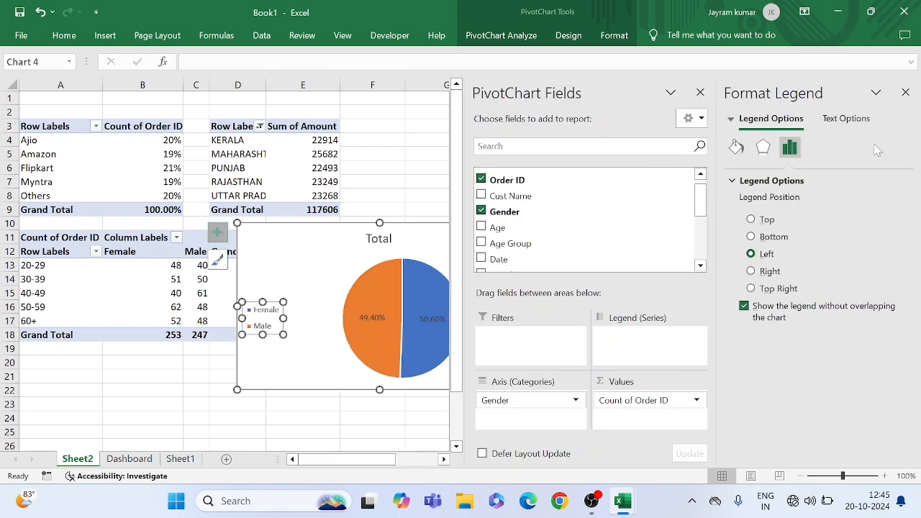
pyautogui.click(905, 93)
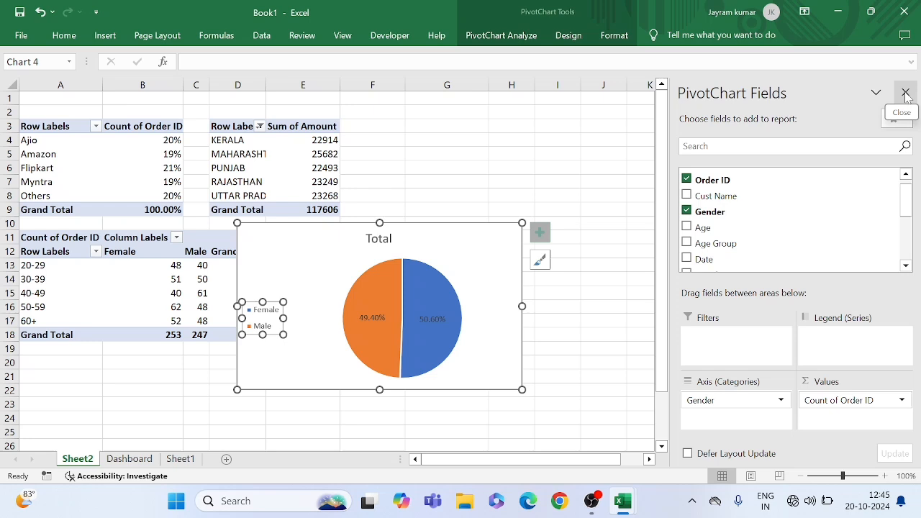
# Set the pie chart's legend position to Top
pyautogui.click(542, 235)
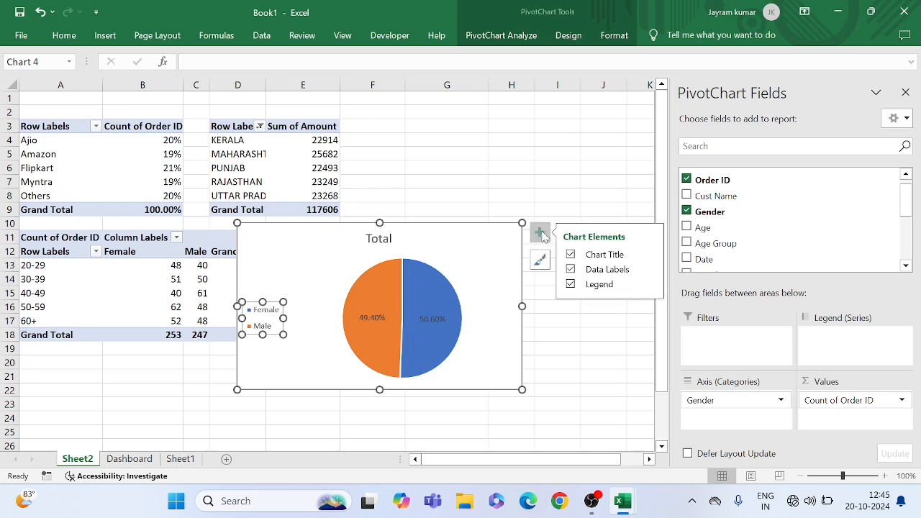
pyautogui.click(650, 284)
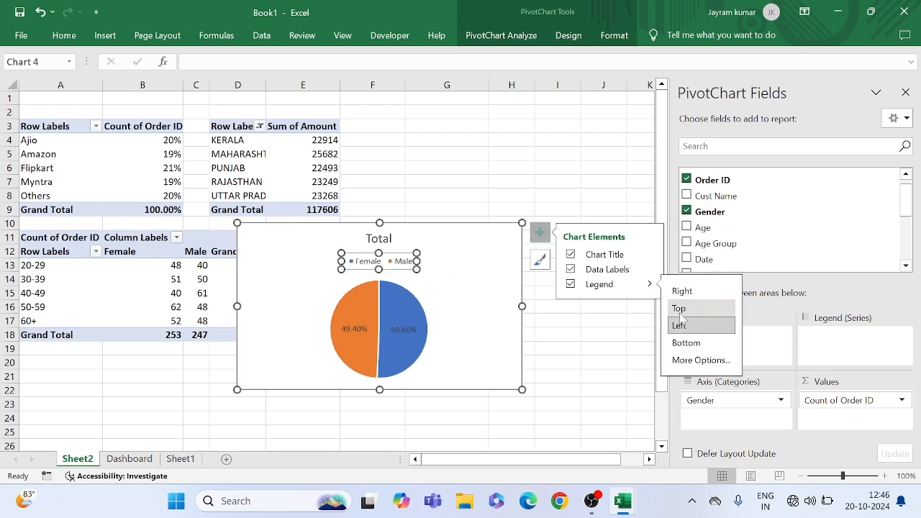
pyautogui.click(680, 313)
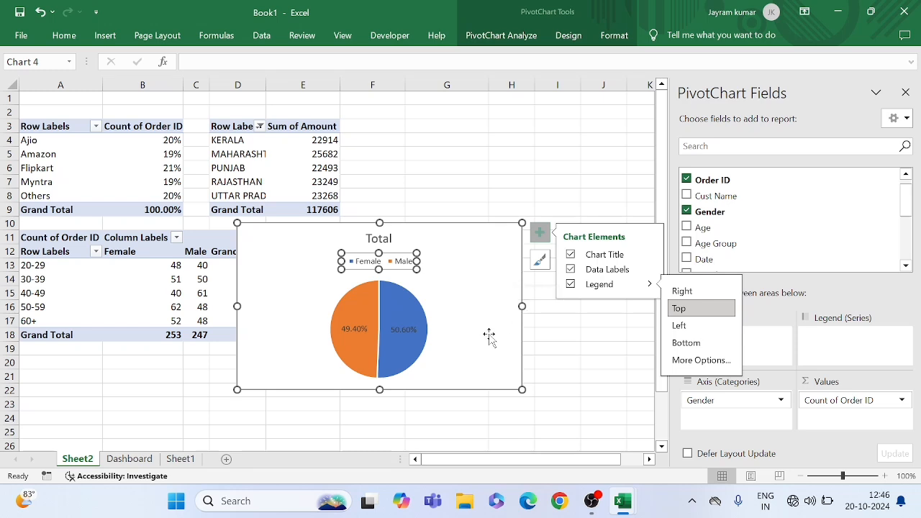
pyautogui.click(542, 335)
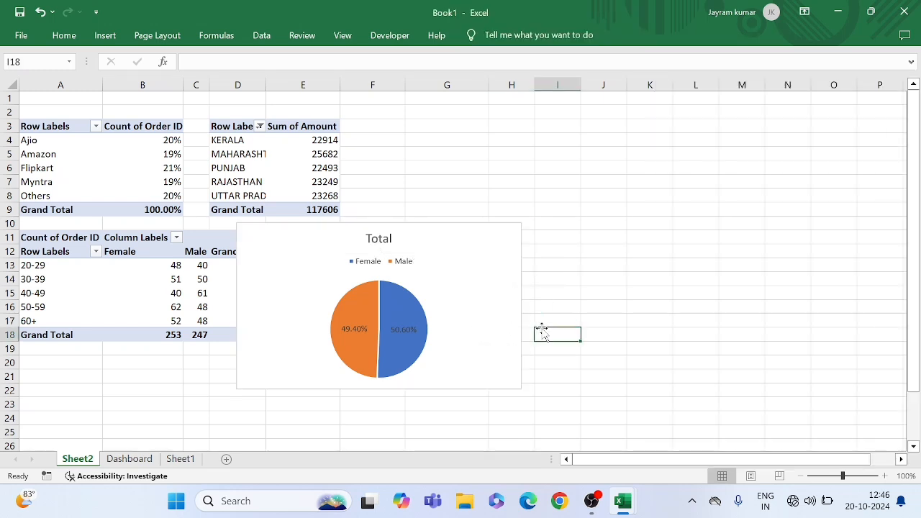
# Move the pie chart's legend to the chart's upper-right area, just below the title's level
pyautogui.click(420, 288)
pyautogui.click(385, 261)
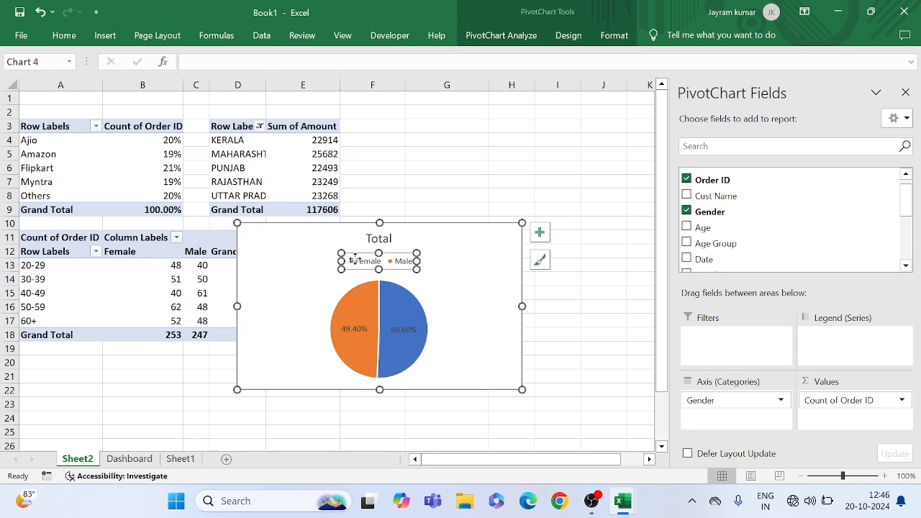
pyautogui.moveTo(354, 260); pyautogui.dragTo(450, 256)
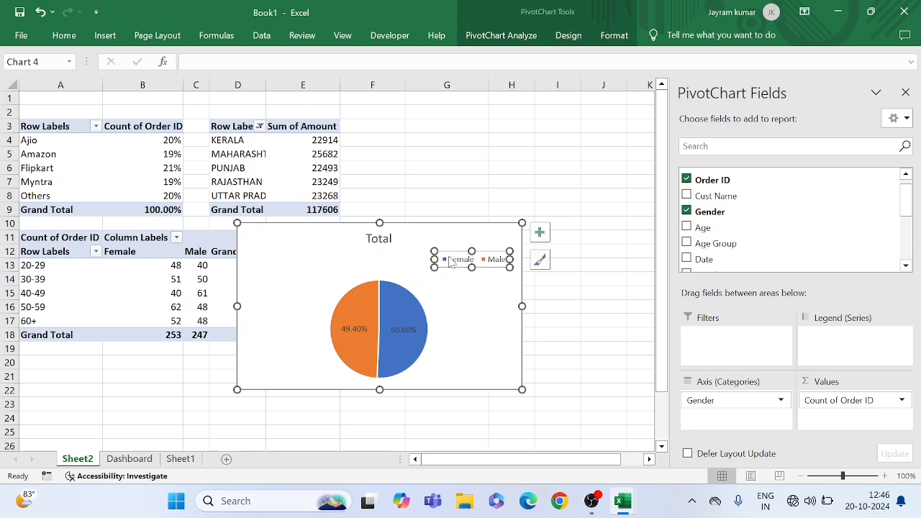
# Change the pie chart's title to "Total Order by Gender"
pyautogui.click(381, 239)
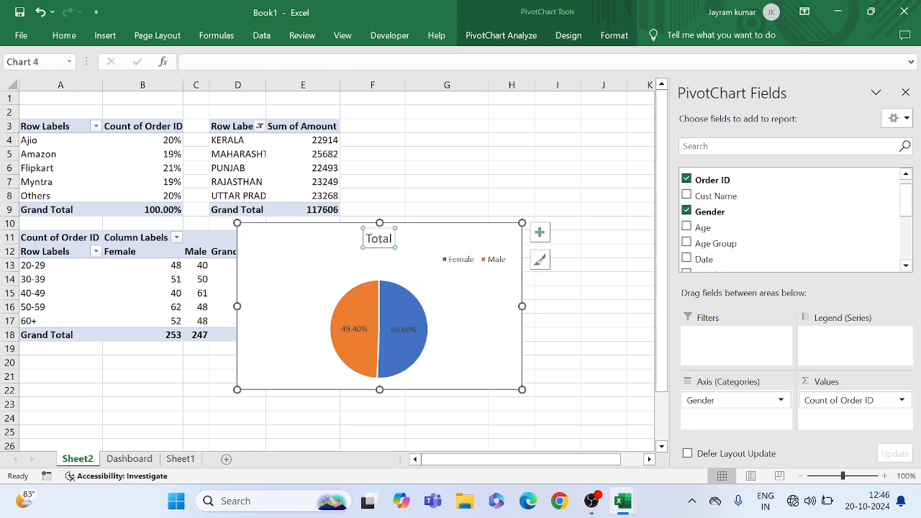
pyautogui.click(383, 239)
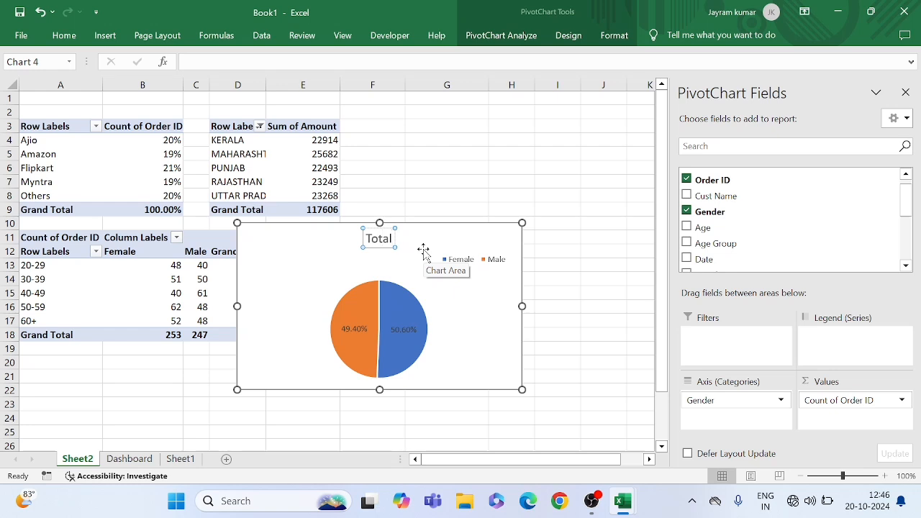
pyautogui.press('BackSpace')
pyautogui.press('BackSpace')
pyautogui.write('al Ord')
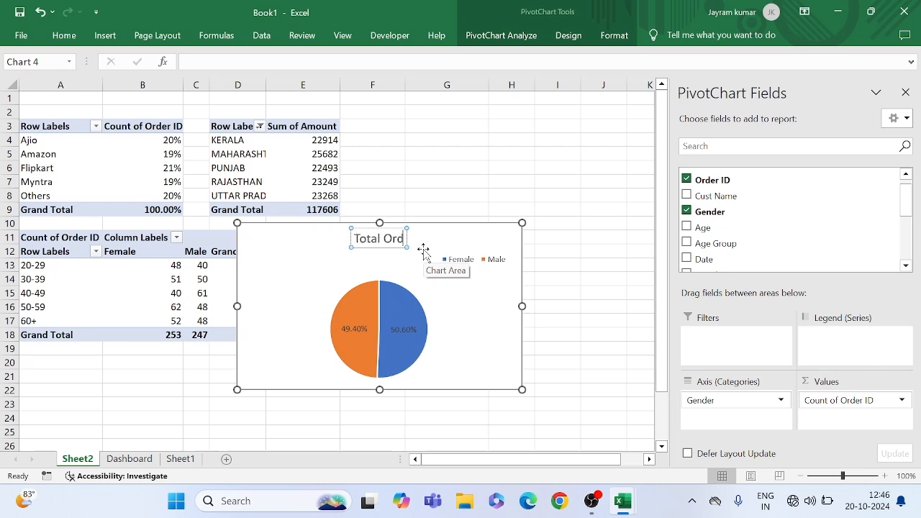
pyautogui.write('er nby')
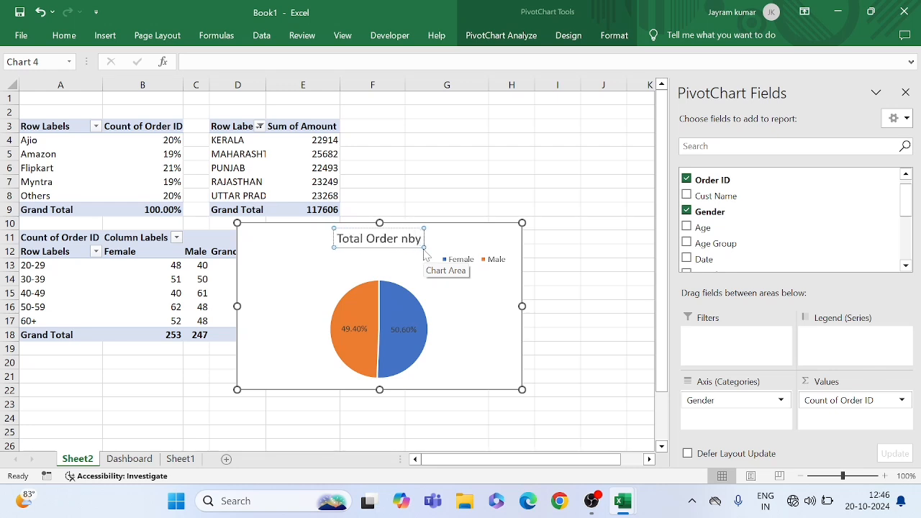
pyautogui.press('BackSpace')
pyautogui.press('BackSpace')
pyautogui.press('BackSpace')
pyautogui.press('BackSpace')
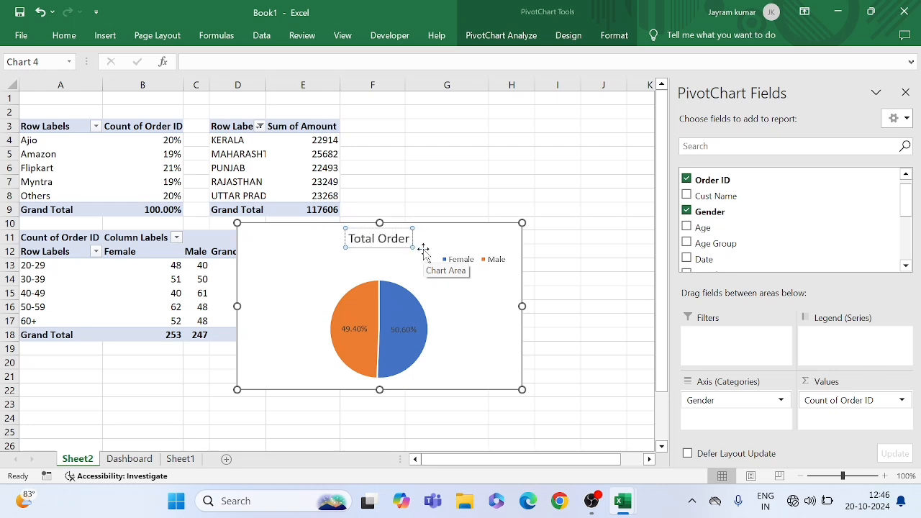
pyautogui.write('by')
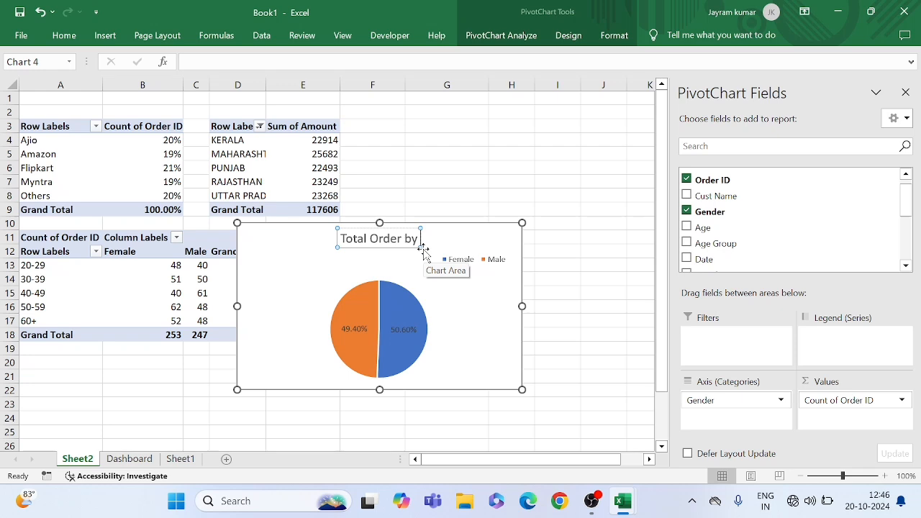
pyautogui.write(' Gender')
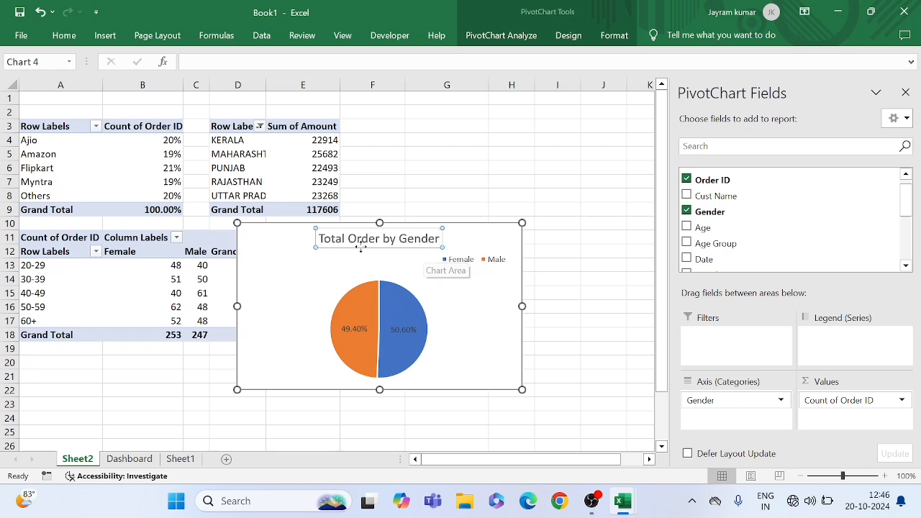
# Copy the gender pie chart from Sheet2 and paste it on the Dashboard sheet below the Platforms chart
pyautogui.click(270, 265)
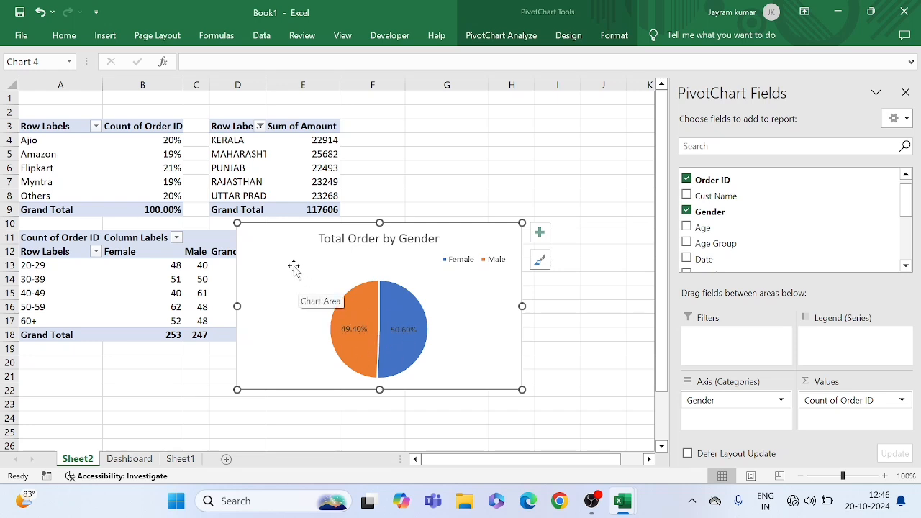
pyautogui.click(130, 459)
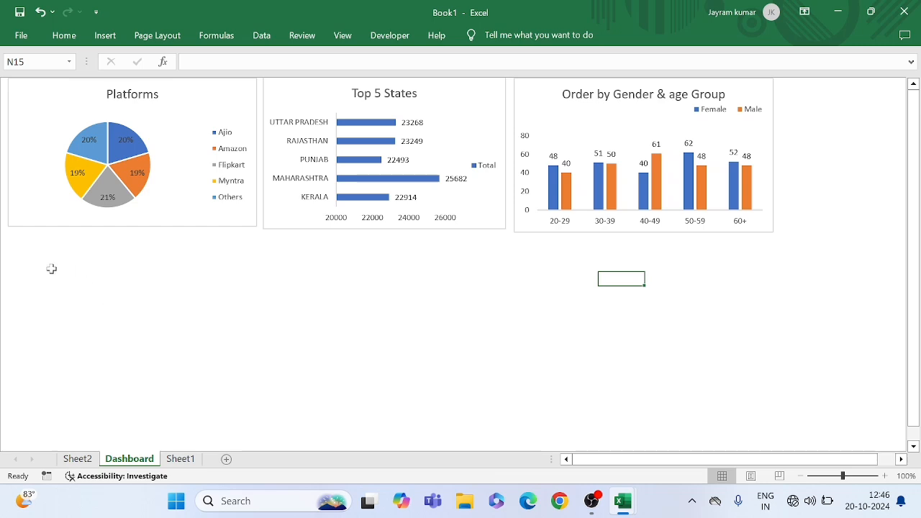
pyautogui.click(13, 252)
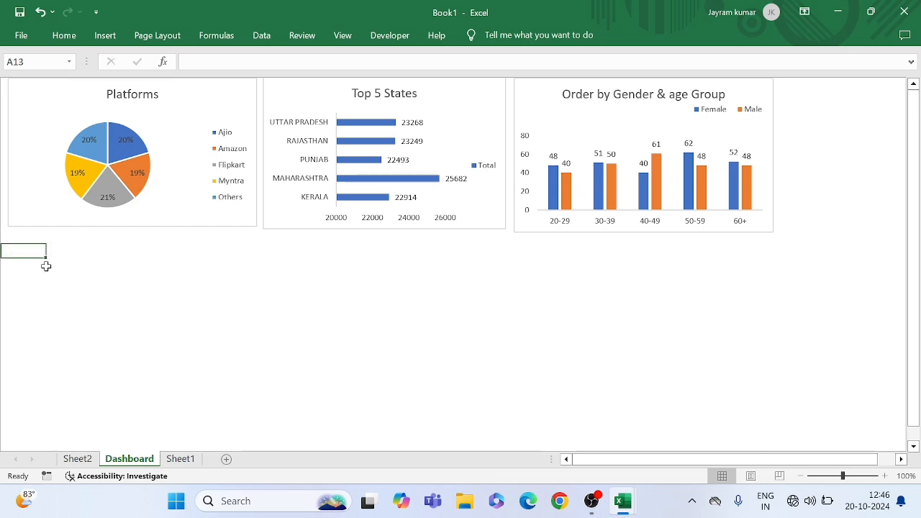
pyautogui.click(41, 273)
pyautogui.hotkey('ctrl', 'v')
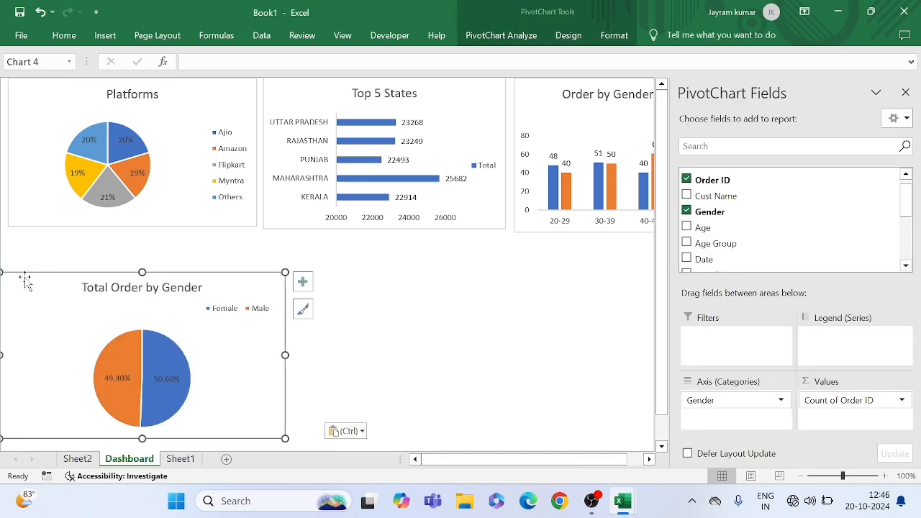
# Align the pasted gender chart below the Platforms chart and shrink it to roughly the same width
pyautogui.moveTo(50, 306)
pyautogui.mouseDown()
pyautogui.moveTo(51, 285)
pyautogui.moveTo(56, 300)
pyautogui.mouseUp()
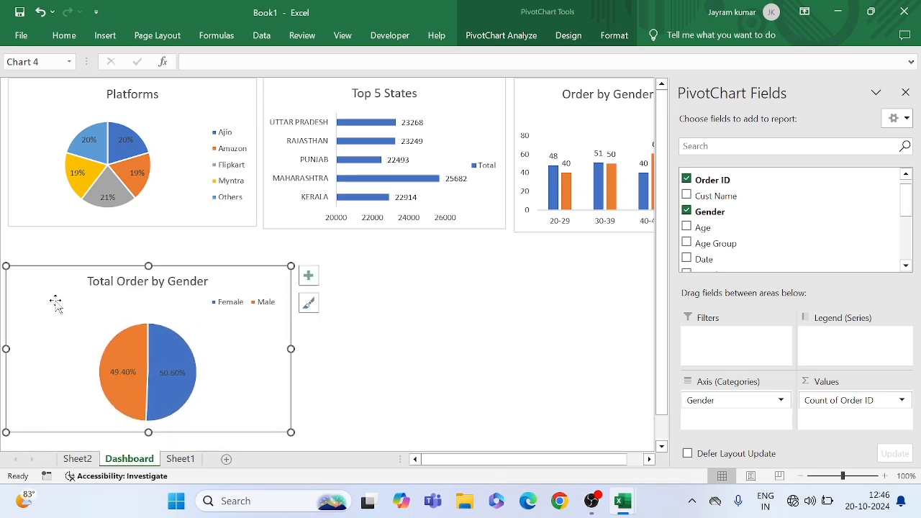
pyautogui.click(433, 380)
pyautogui.click(265, 381)
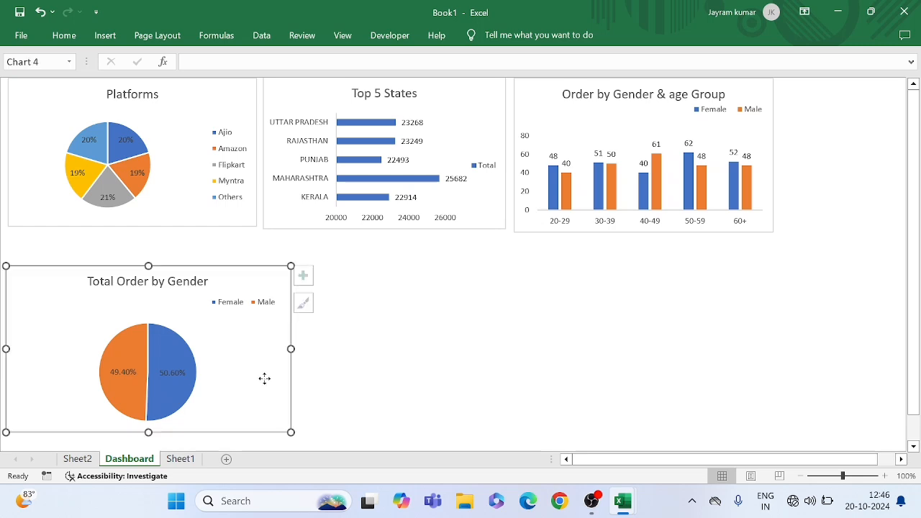
pyautogui.moveTo(291, 432); pyautogui.dragTo(268, 424)
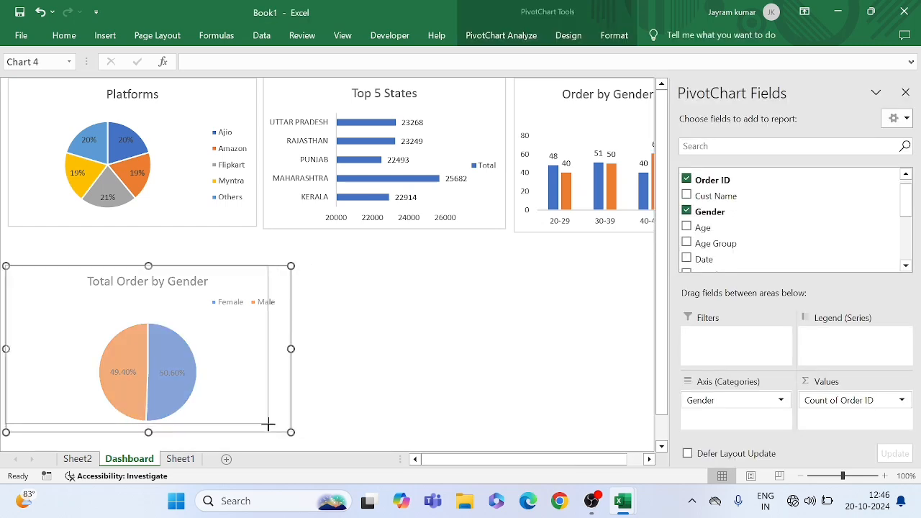
pyautogui.click(326, 419)
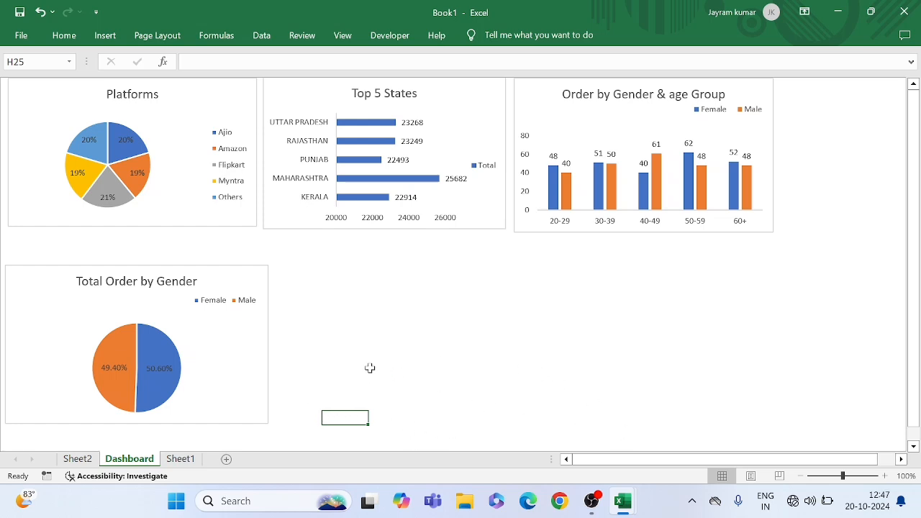
# Delete the original gender pie chart from Sheet2
pyautogui.click(77, 461)
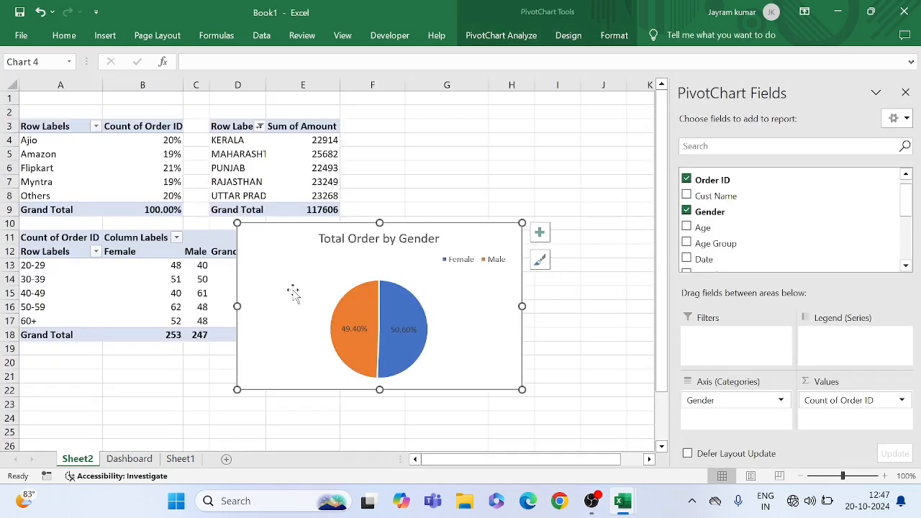
pyautogui.press('Delete')
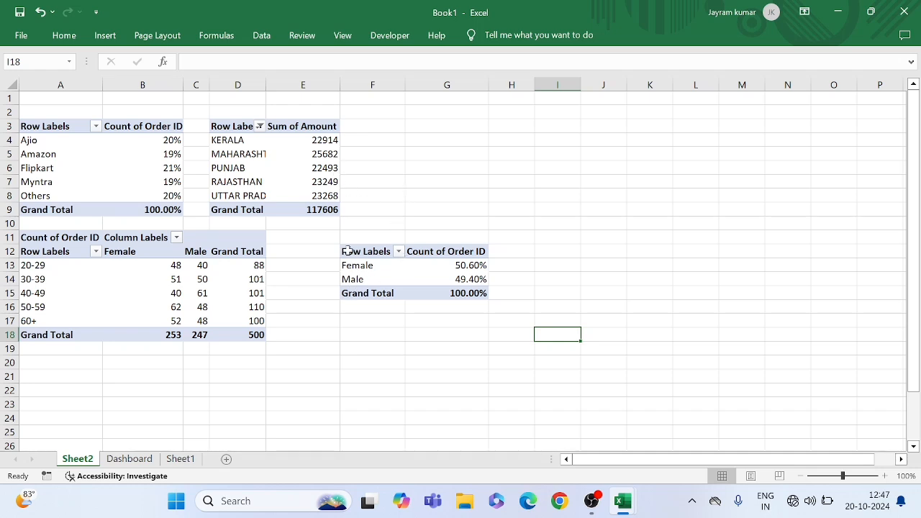
# Copy the gender PivotTable at F12:G15 to cell G3 and fit column H to its contents
pyautogui.moveTo(341, 250); pyautogui.dragTo(462, 293)
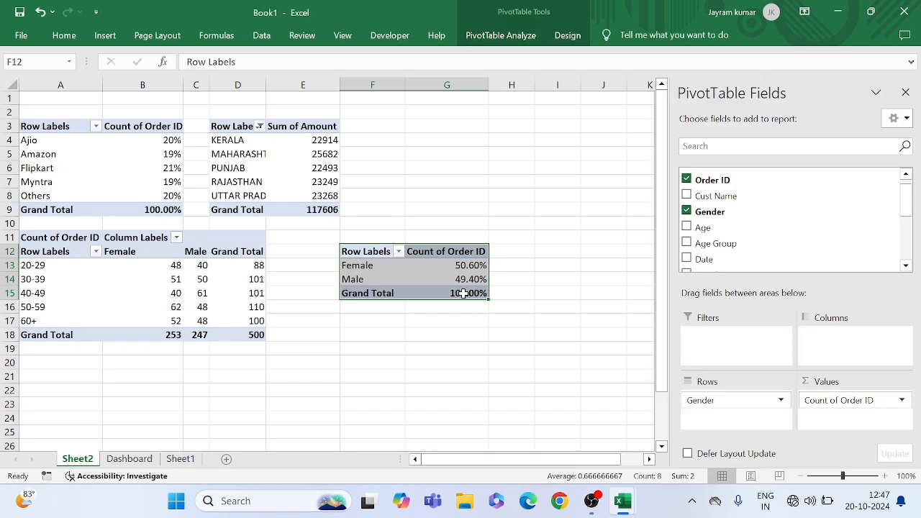
pyautogui.hotkey('ctrl', 'c')
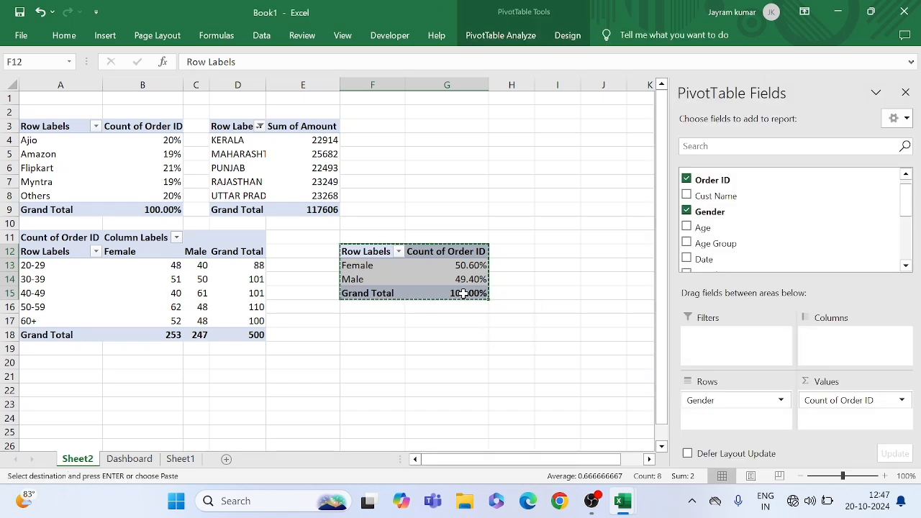
pyautogui.click(382, 127)
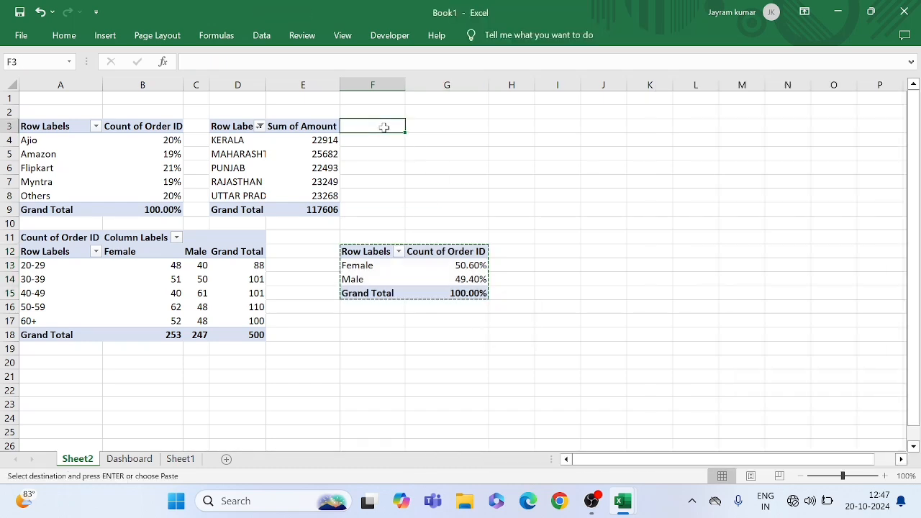
pyautogui.click(441, 128)
pyautogui.hotkey('ctrl', 'v')
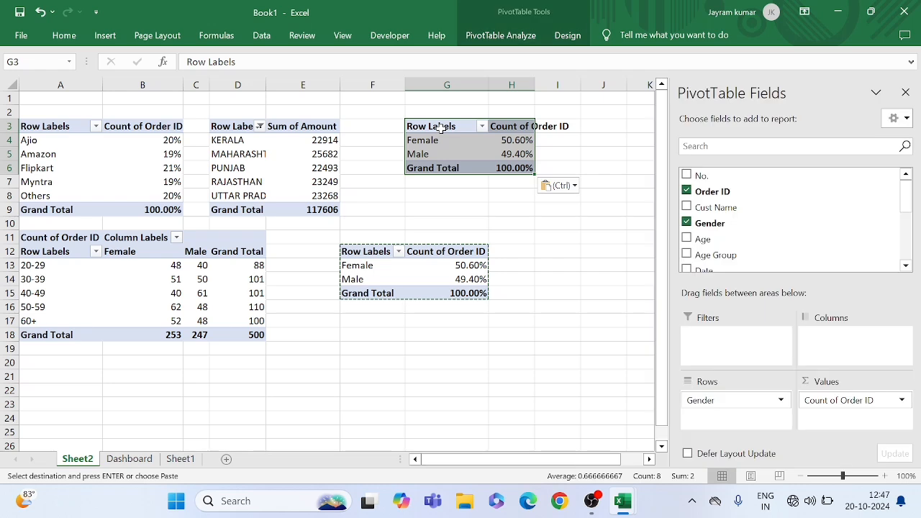
pyautogui.click(487, 81)
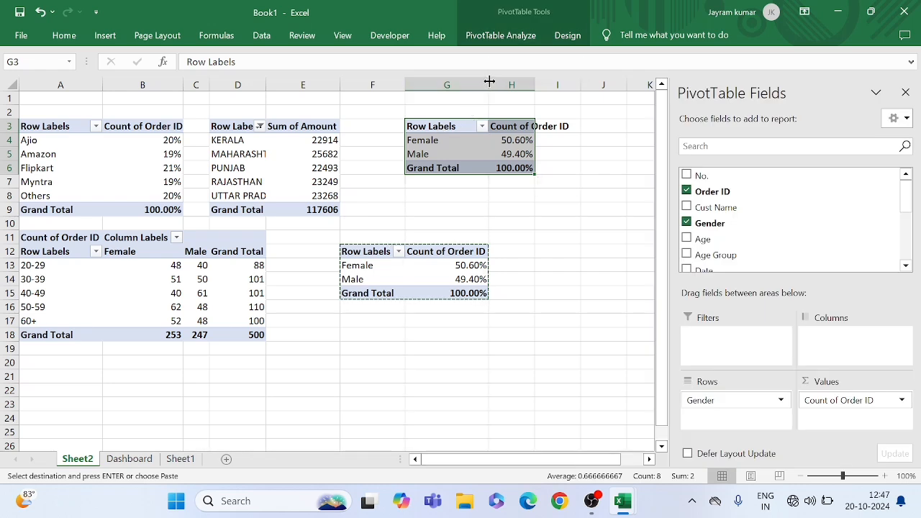
pyautogui.click(489, 82)
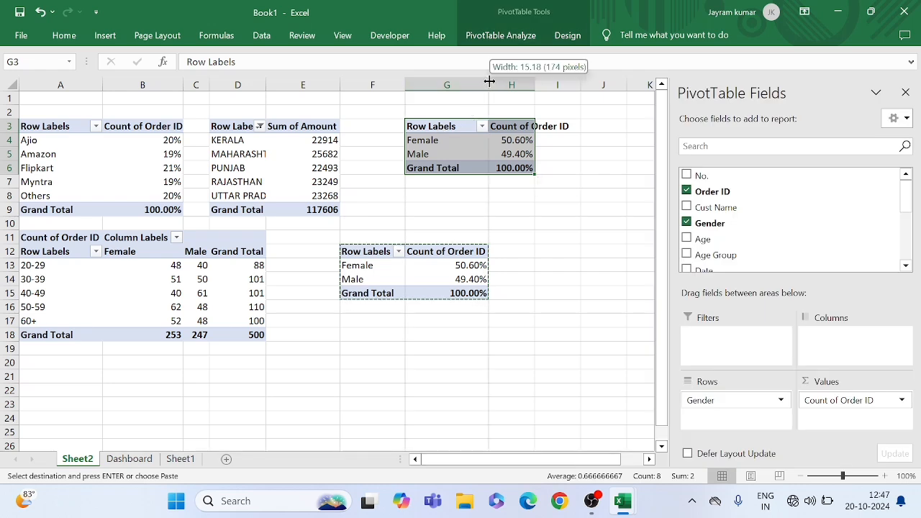
pyautogui.doubleClick(536, 84)
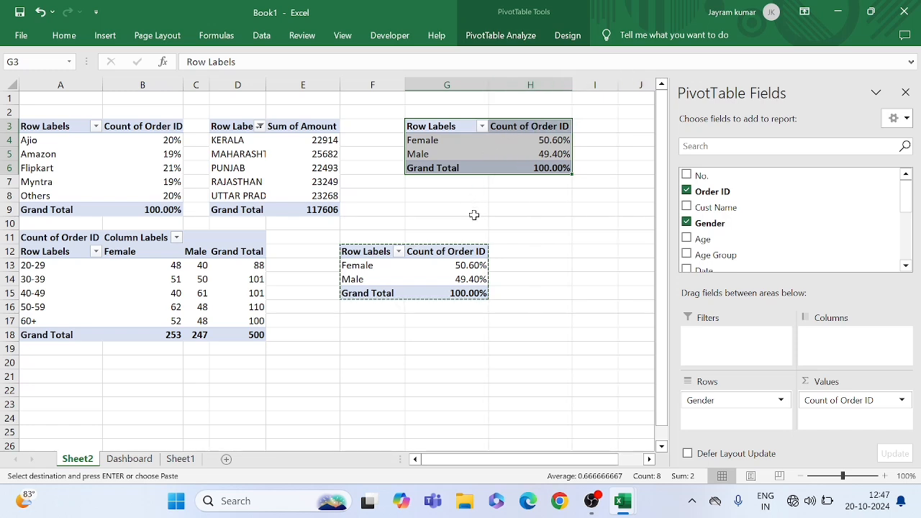
# Remove the Gender field from the rows of the copied PivotTable at G3
pyautogui.click(502, 155)
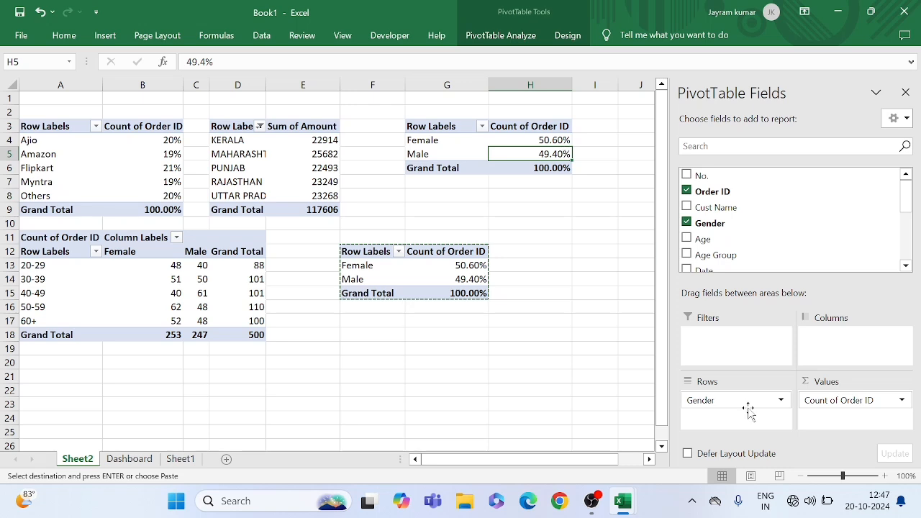
pyautogui.moveTo(748, 411); pyautogui.dragTo(600, 400)
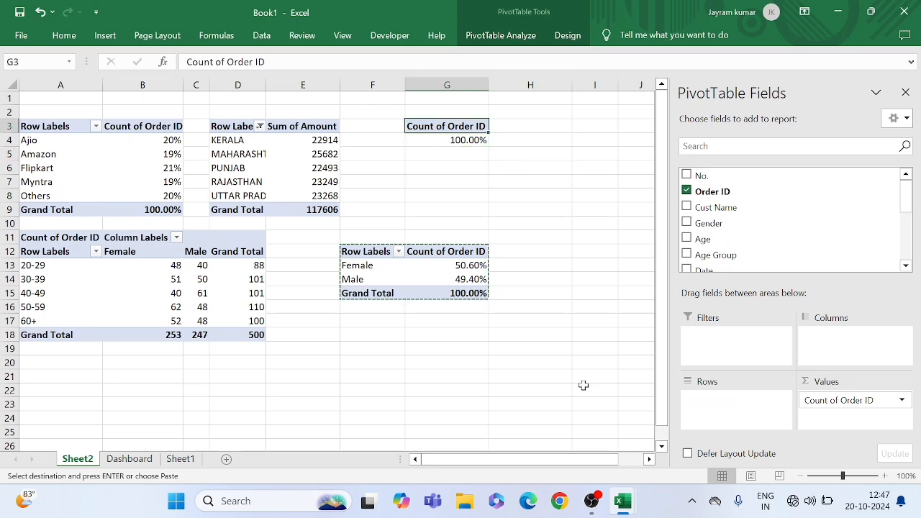
# Try to remove Count of Order ID from the values of the PivotTable at G3
pyautogui.moveTo(844, 405); pyautogui.dragTo(590, 398)
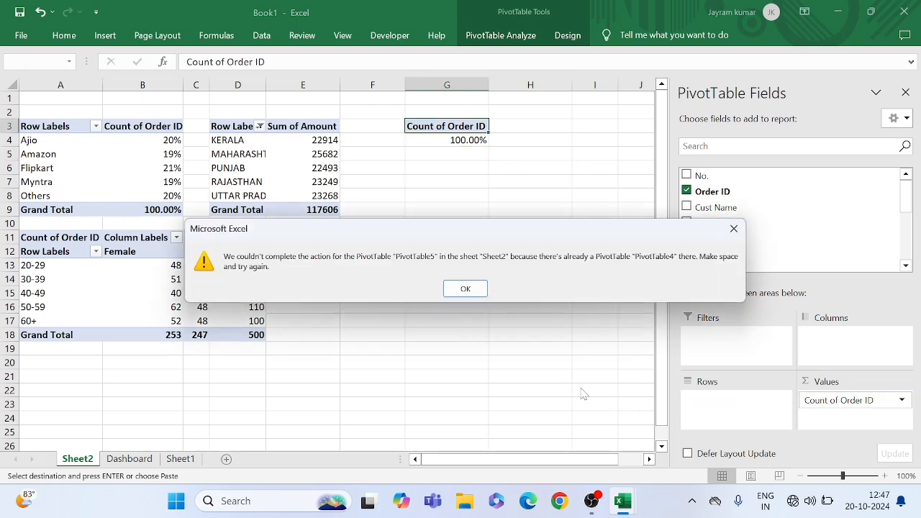
pyautogui.click(465, 289)
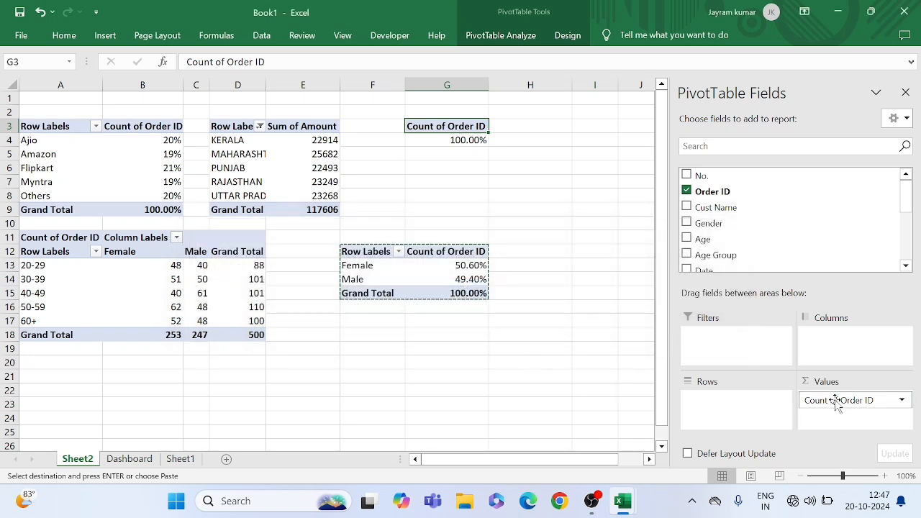
pyautogui.moveTo(823, 401); pyautogui.dragTo(633, 425)
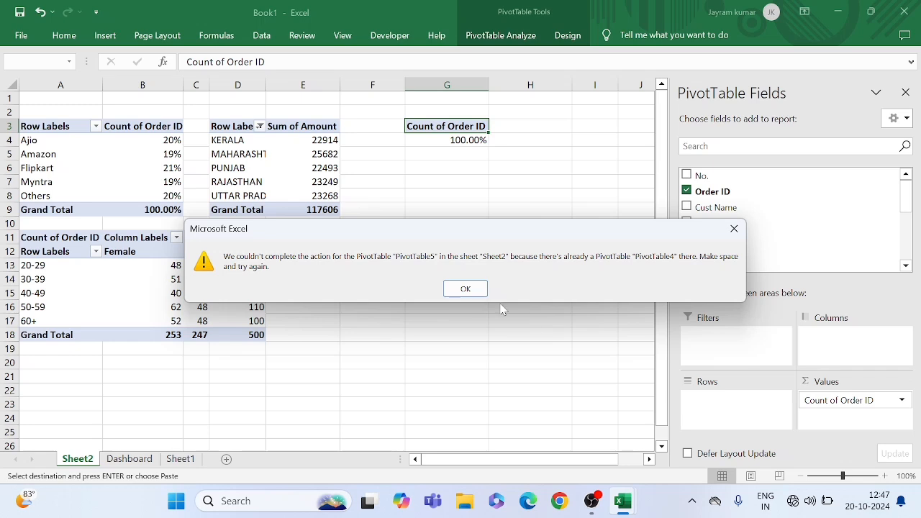
pyautogui.click(466, 289)
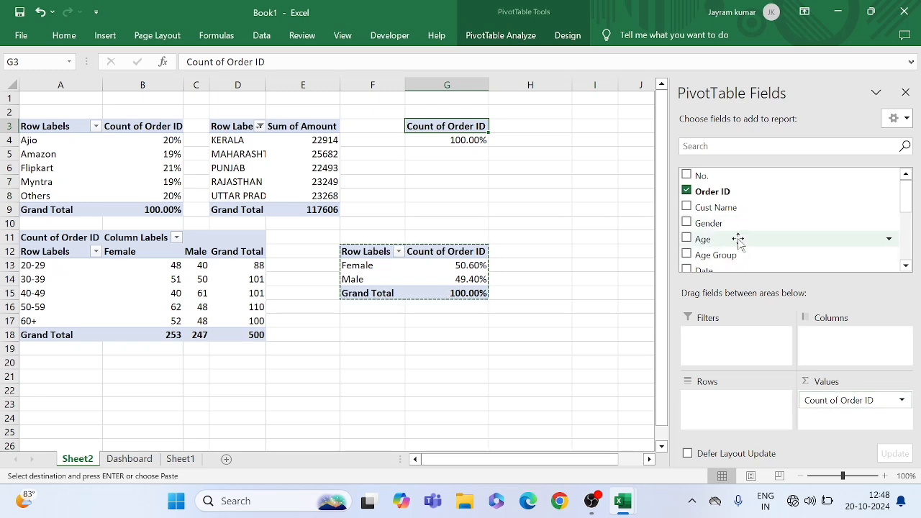
# Add the Status field to the rows of the PivotTable at G3
pyautogui.scroll(-1, 738, 243)
pyautogui.scroll(-1, 738, 243)
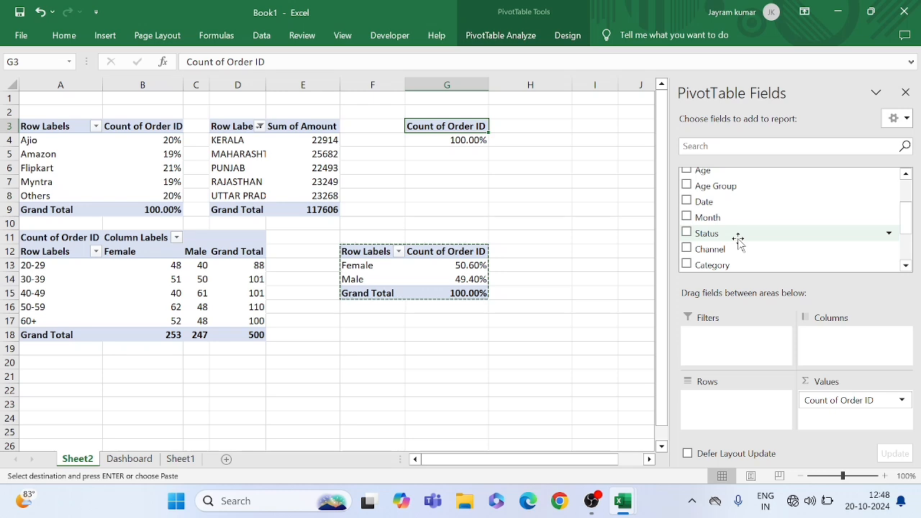
pyautogui.scroll(-3, 739, 239)
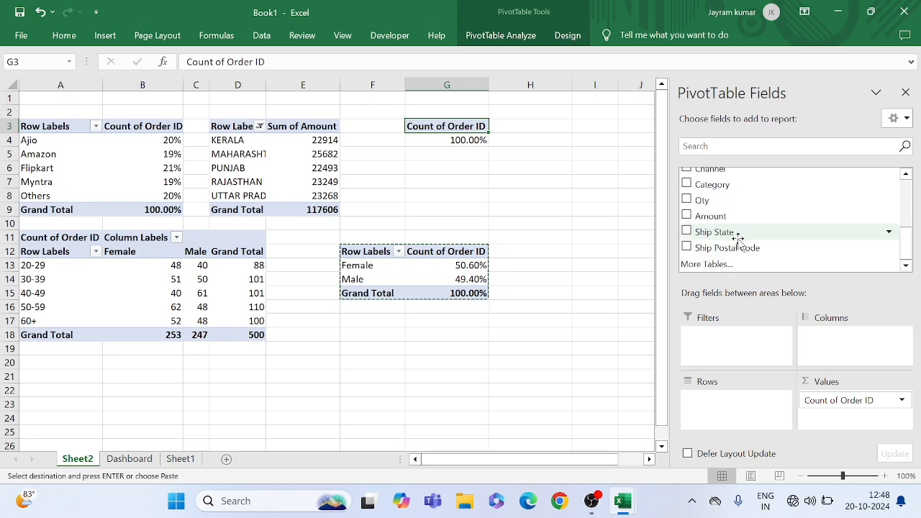
pyautogui.scroll(2, 739, 240)
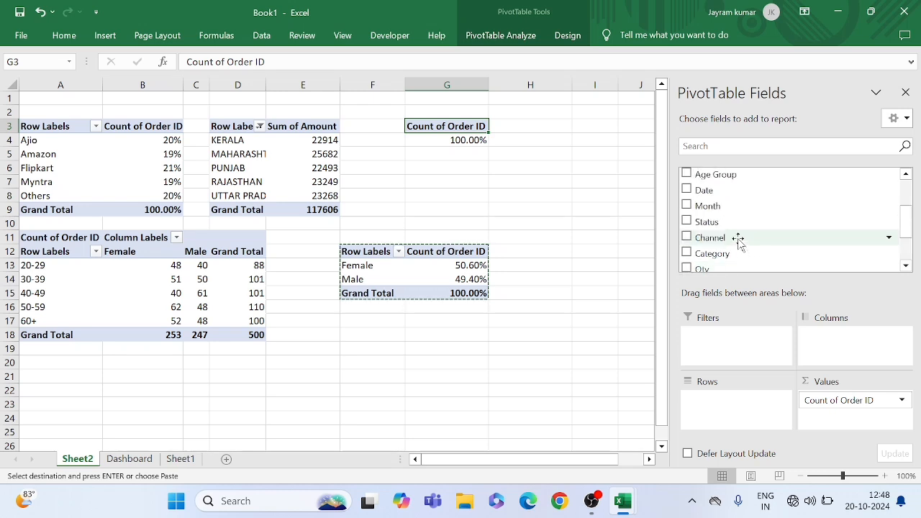
pyautogui.scroll(1, 738, 243)
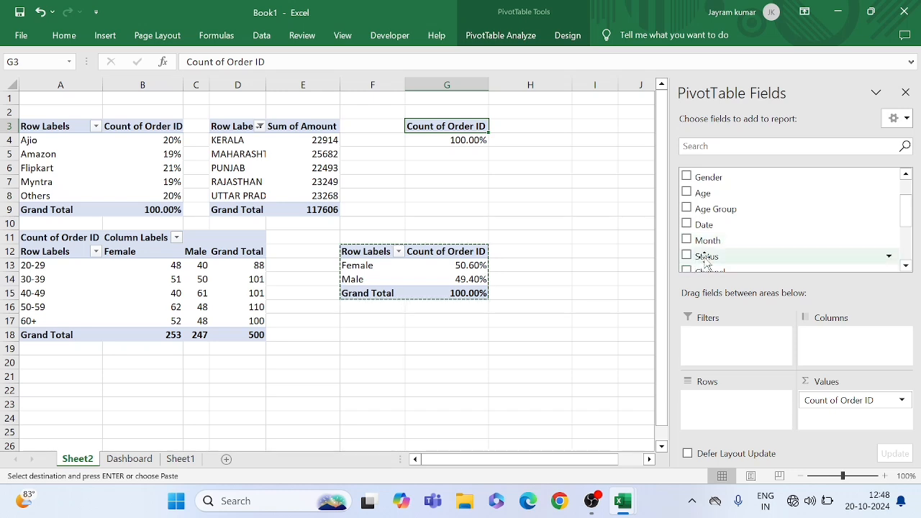
pyautogui.moveTo(706, 256); pyautogui.dragTo(721, 404)
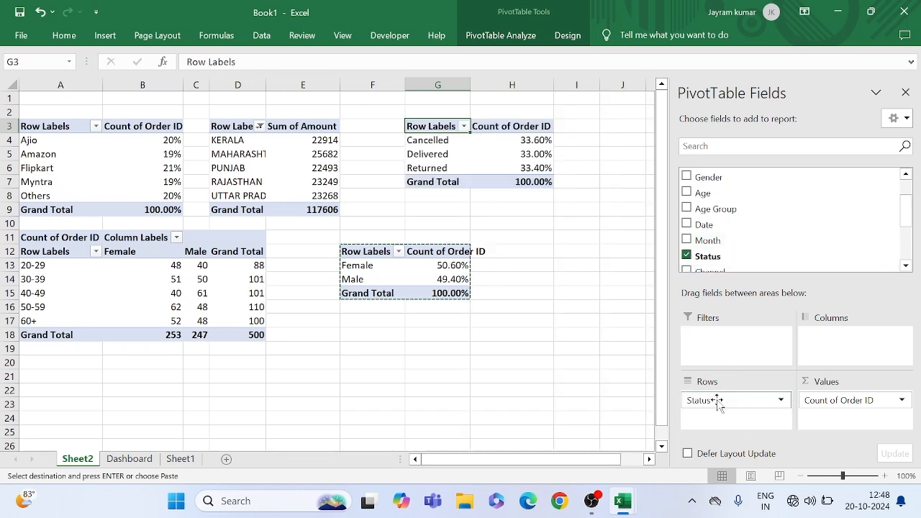
pyautogui.click(519, 155)
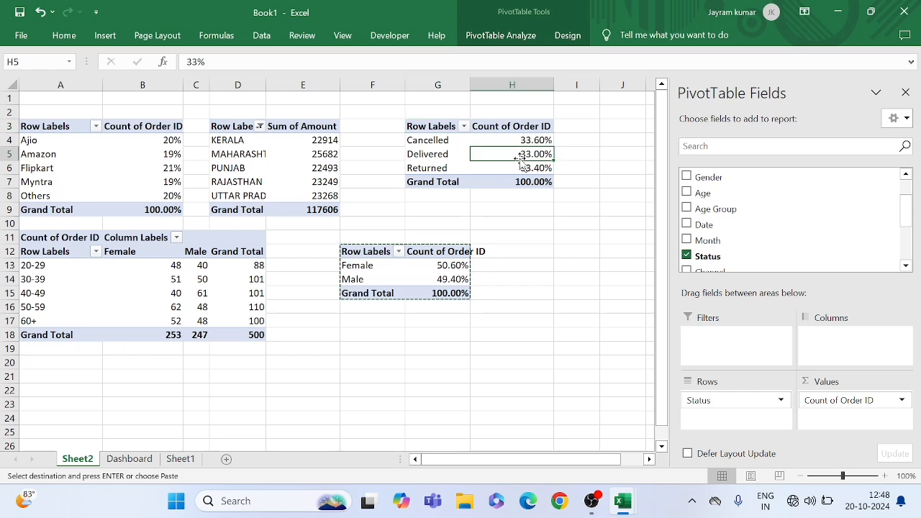
pyautogui.click(525, 139)
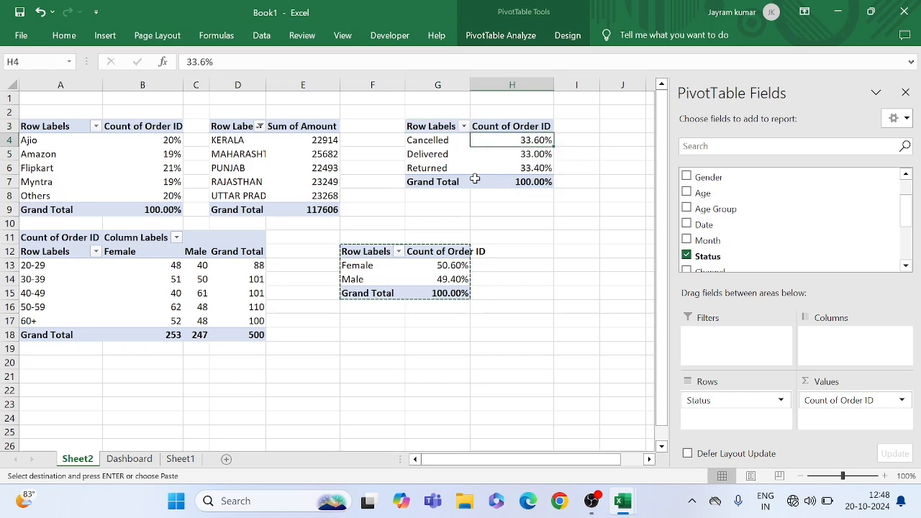
pyautogui.click(513, 166)
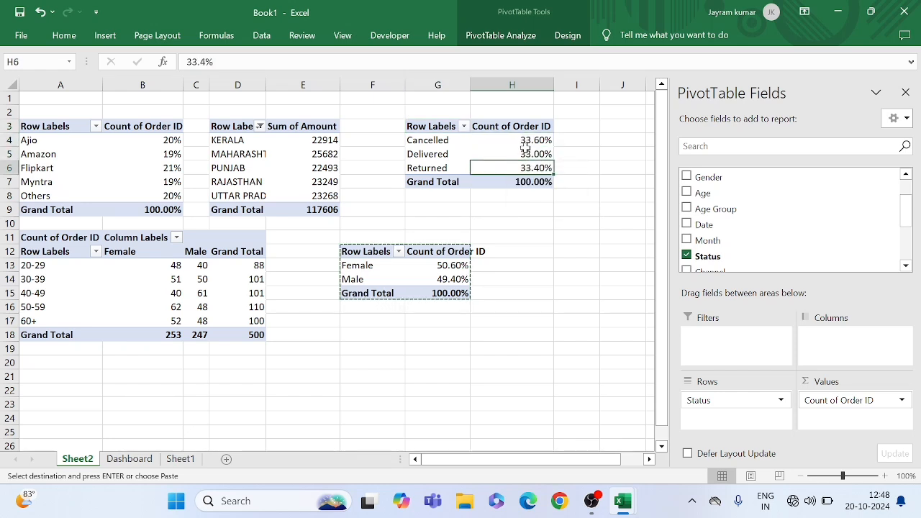
pyautogui.click(524, 154)
pyautogui.click(516, 167)
pyautogui.click(528, 140)
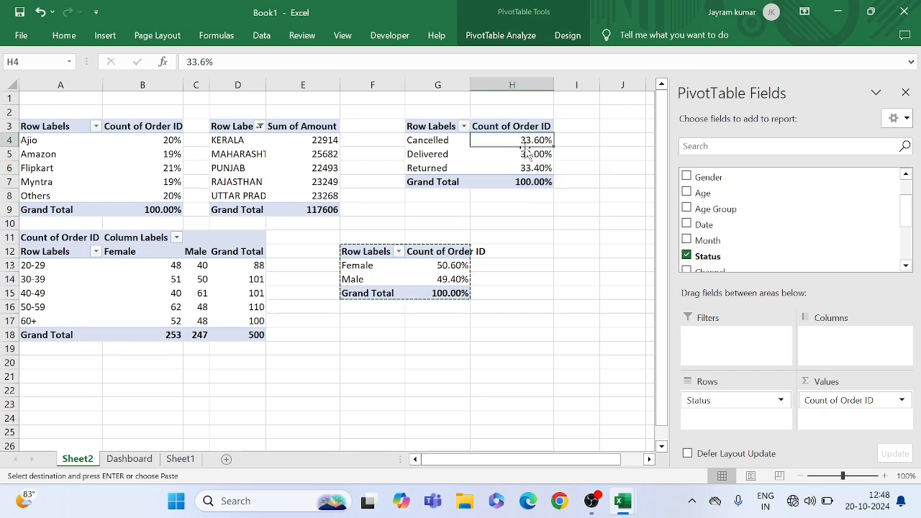
# Reduce the Delivered percentage in H5 of the status PivotTable to zero decimal places
pyautogui.click(526, 153)
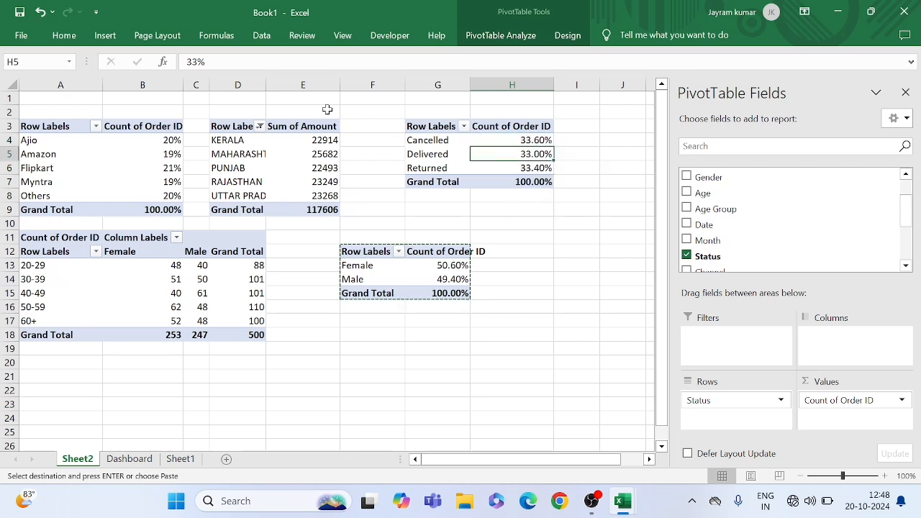
pyautogui.click(63, 37)
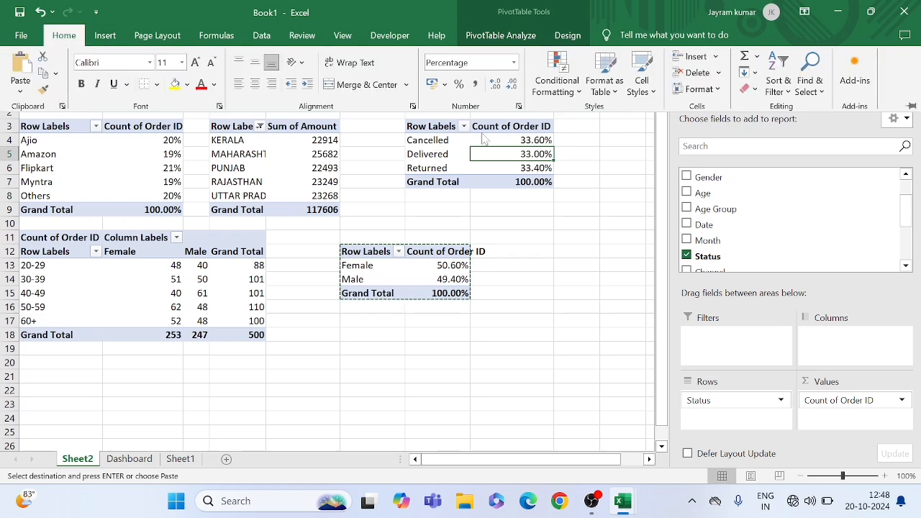
pyautogui.click(512, 85)
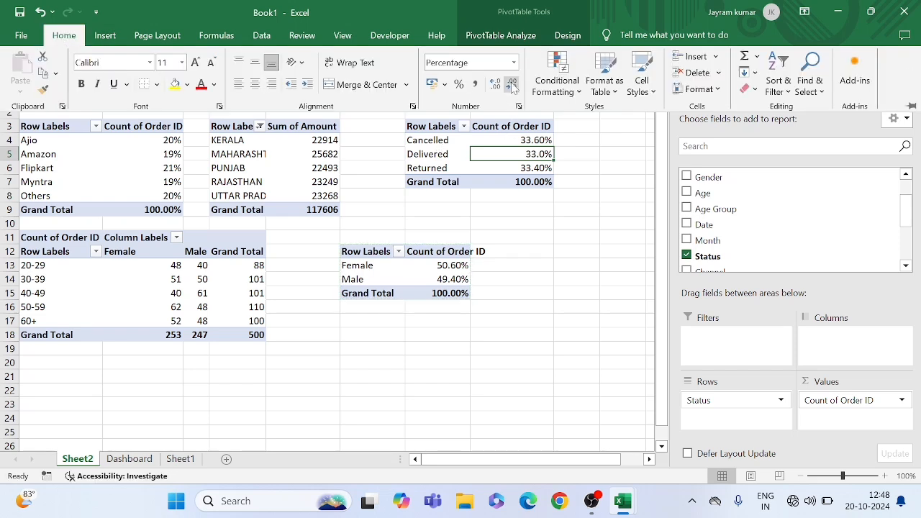
pyautogui.click(512, 85)
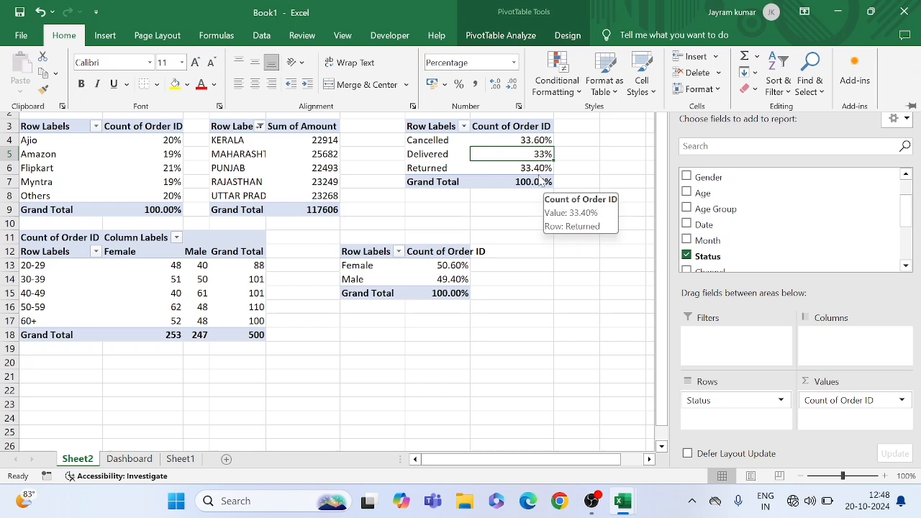
# Format the Cancelled, Delivered and Returned percentages in H4:H6 with zero decimal places
pyautogui.click(500, 137)
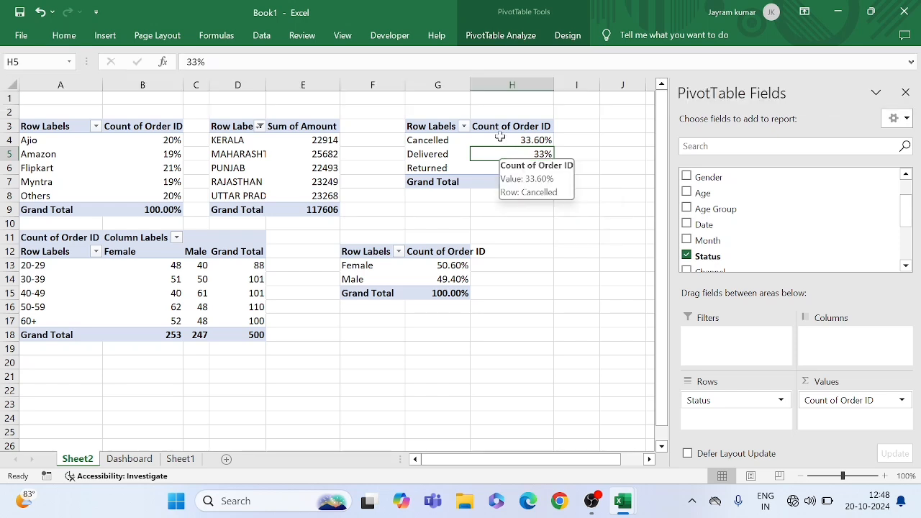
pyautogui.moveTo(501, 140); pyautogui.dragTo(521, 171)
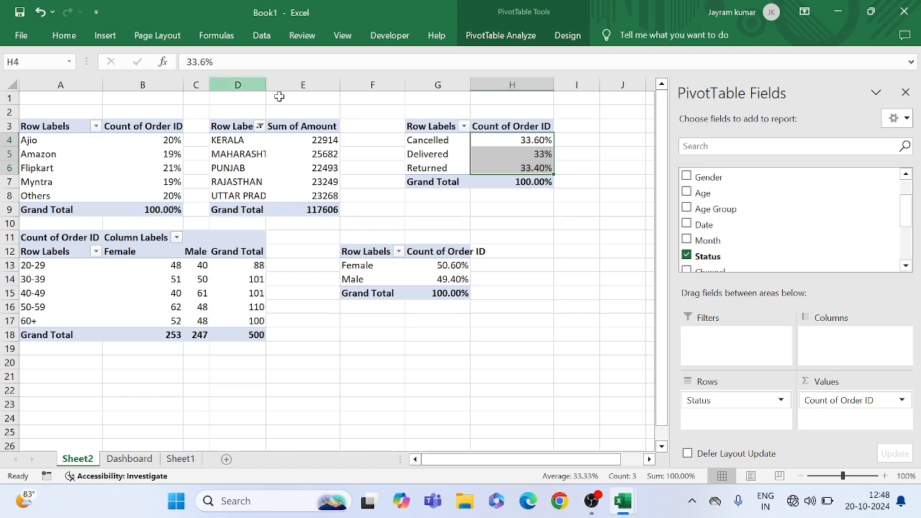
pyautogui.click(62, 38)
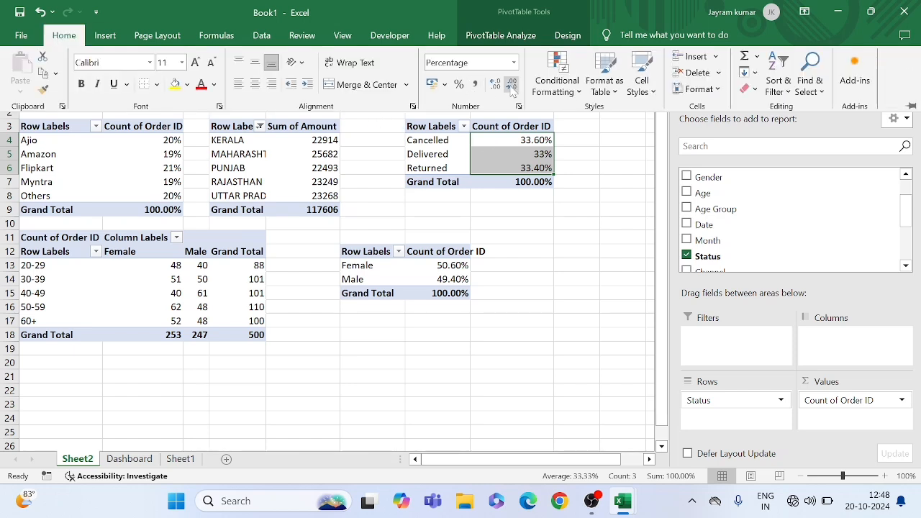
pyautogui.click(512, 86)
pyautogui.click(512, 87)
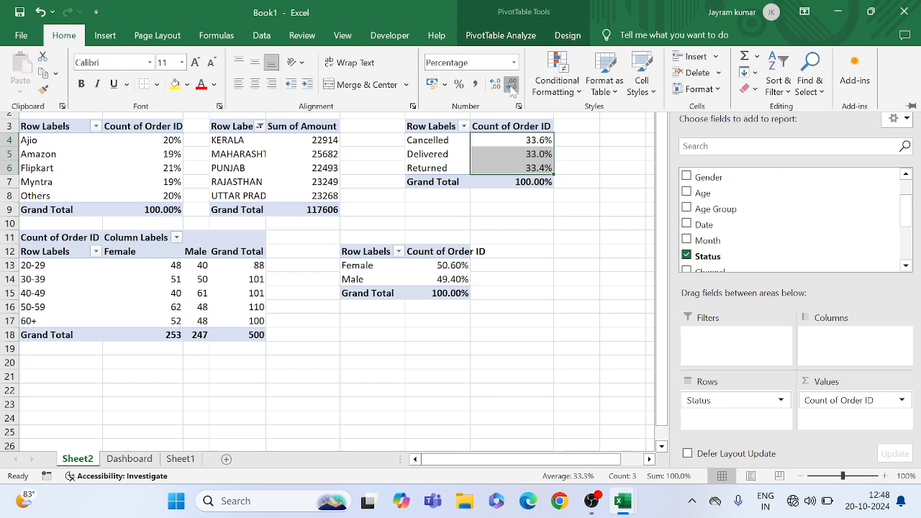
pyautogui.click(580, 187)
pyautogui.click(576, 157)
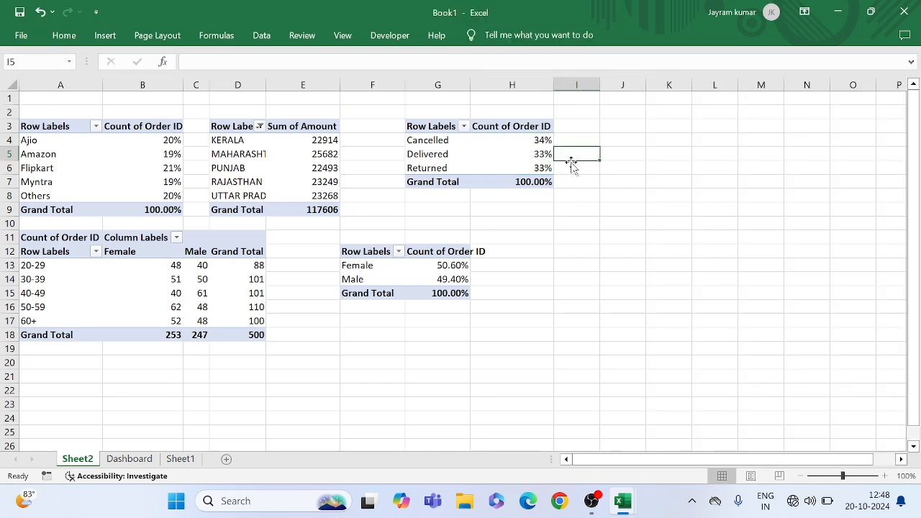
# Insert a Pie PivotChart based on the status PivotTable at G3
pyautogui.click(512, 154)
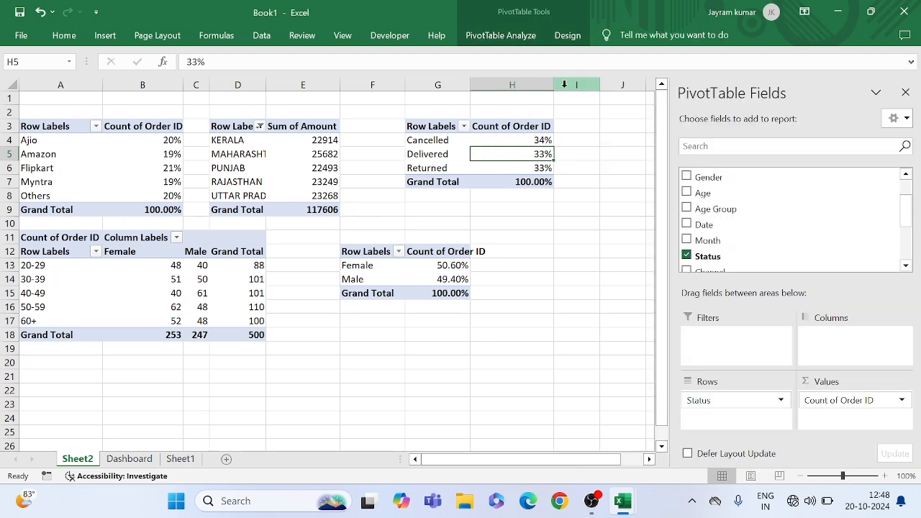
pyautogui.click(492, 37)
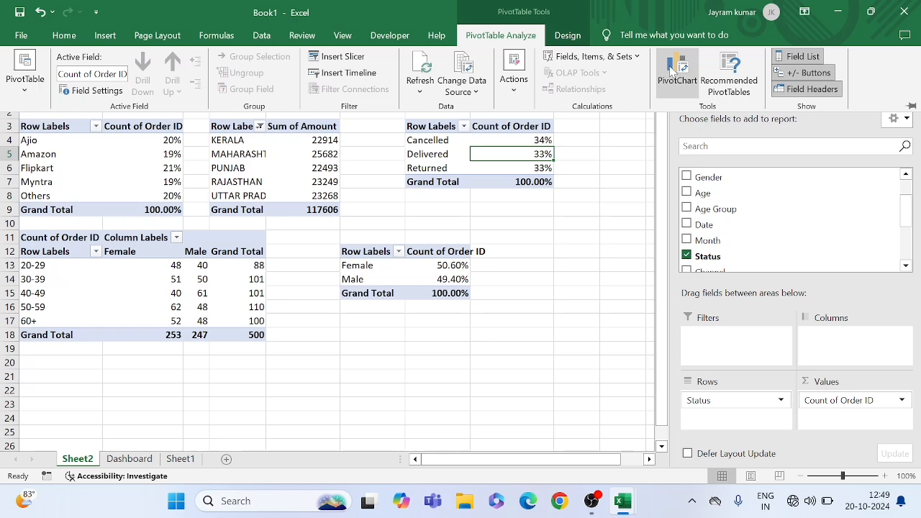
pyautogui.click(671, 68)
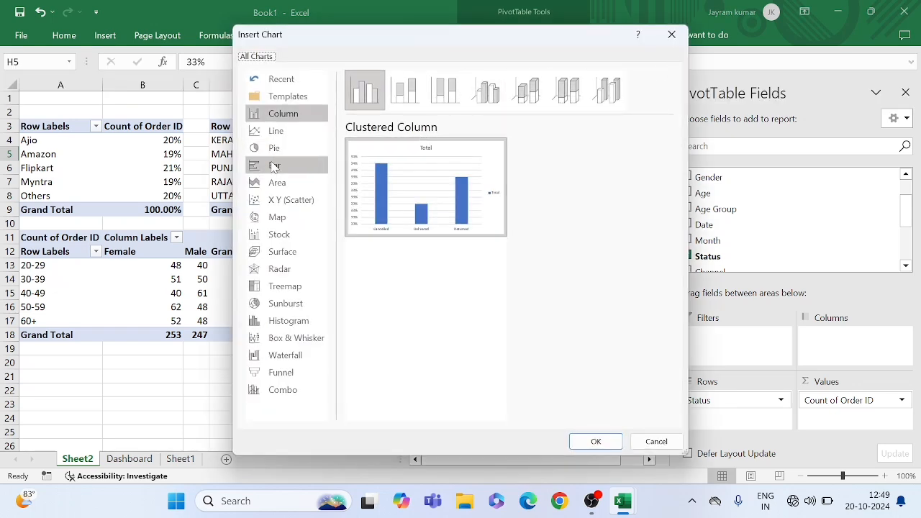
pyautogui.click(276, 152)
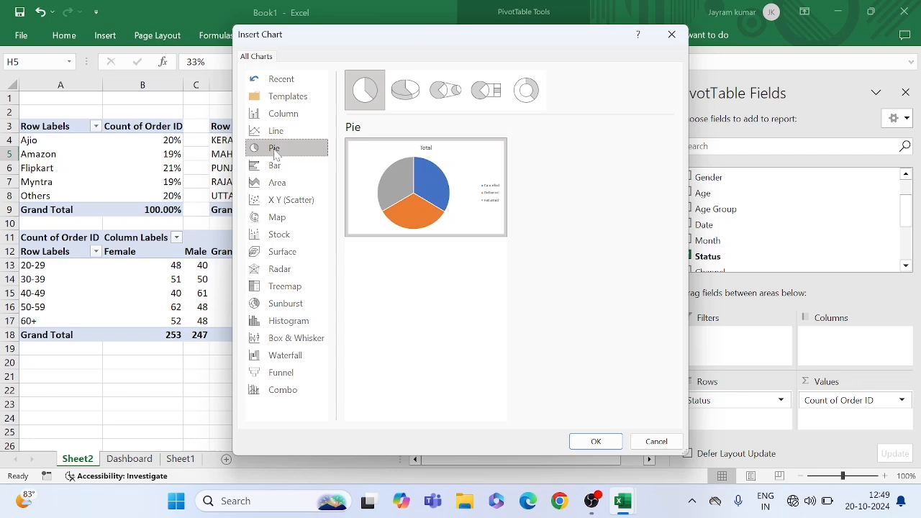
pyautogui.click(595, 442)
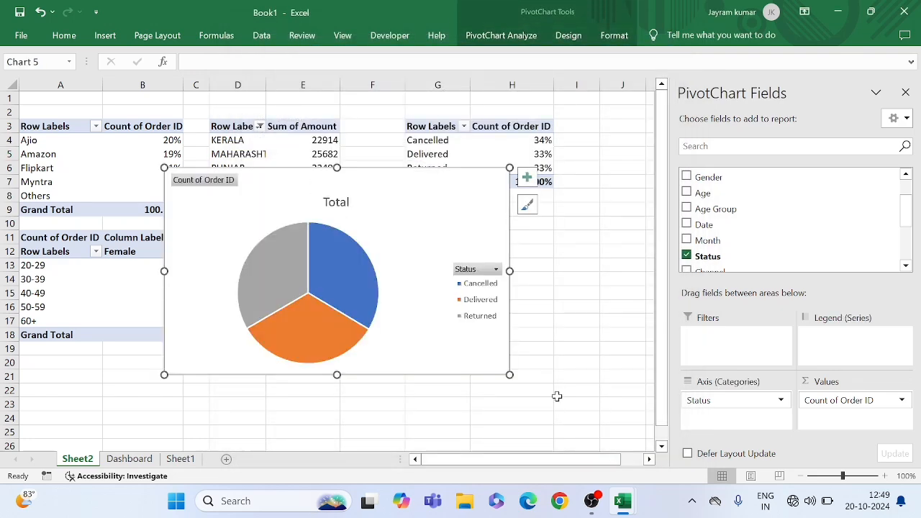
# Hide all field buttons on the status pie chart and add data labels to its slices
pyautogui.rightClick(193, 179)
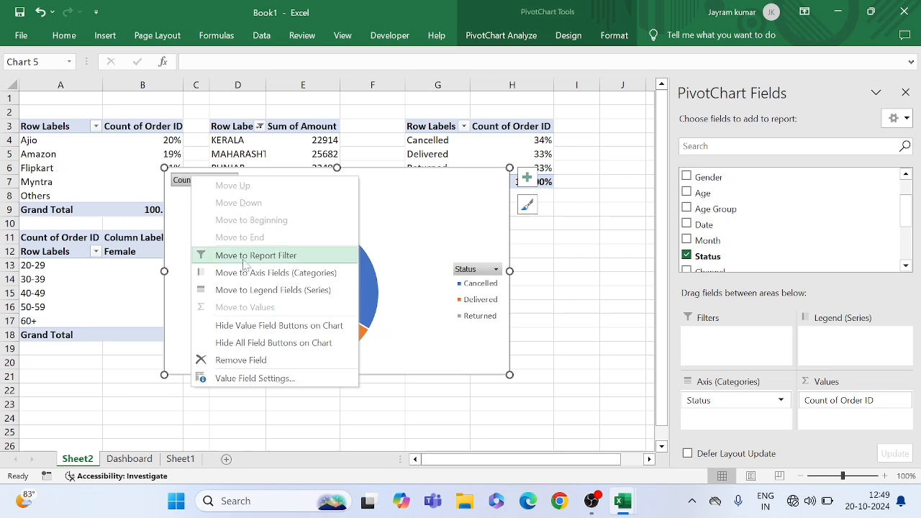
pyautogui.click(253, 343)
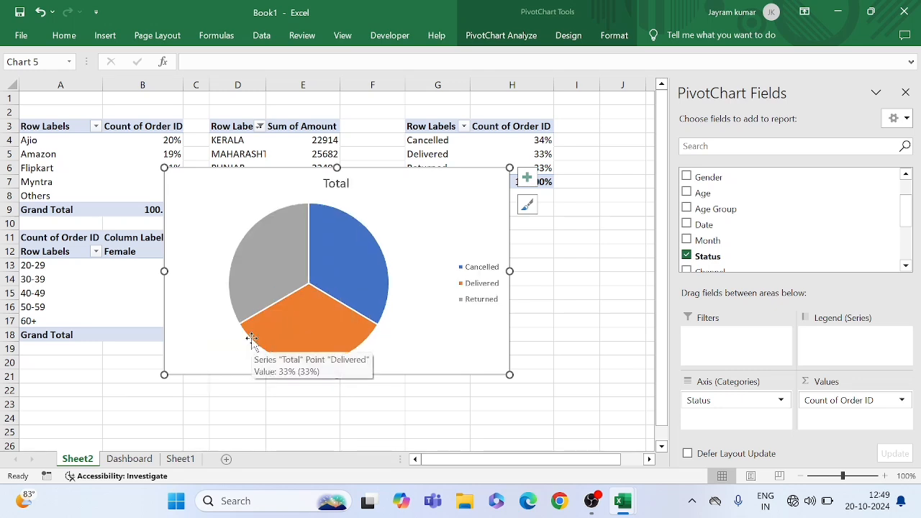
pyautogui.click(529, 180)
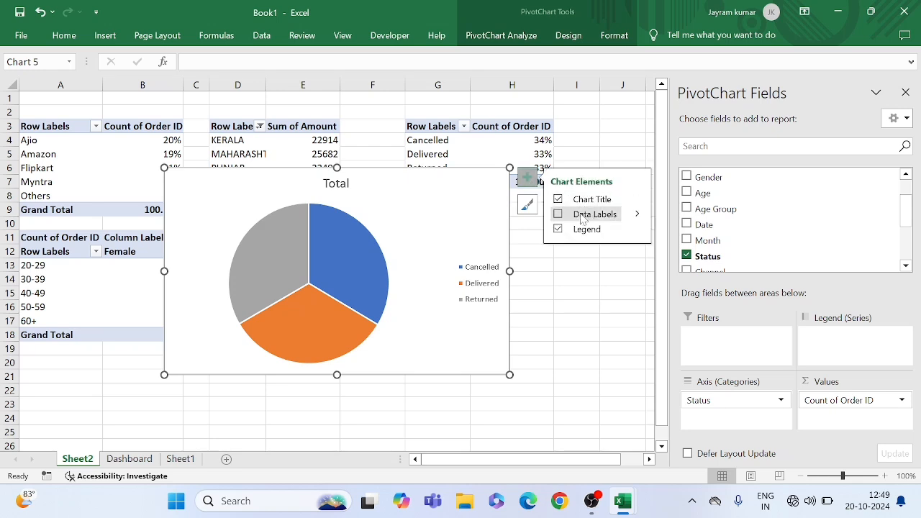
pyautogui.click(558, 215)
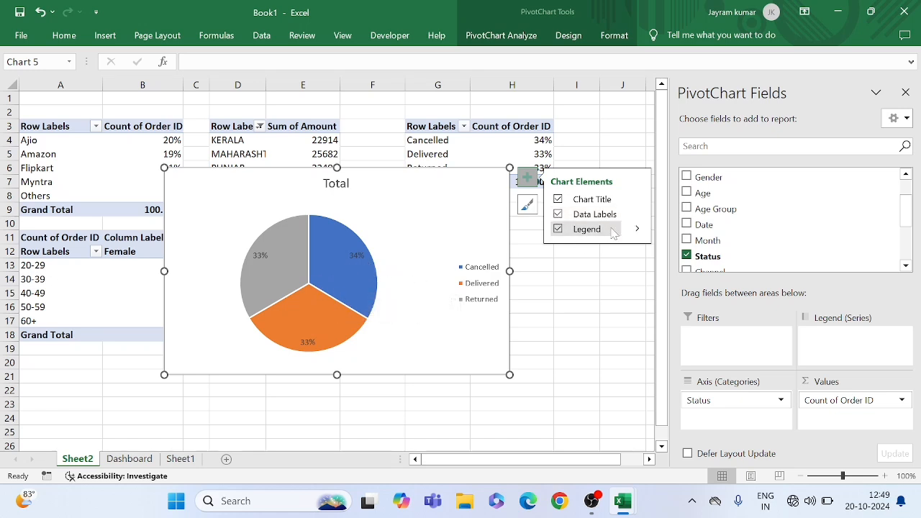
pyautogui.click(637, 229)
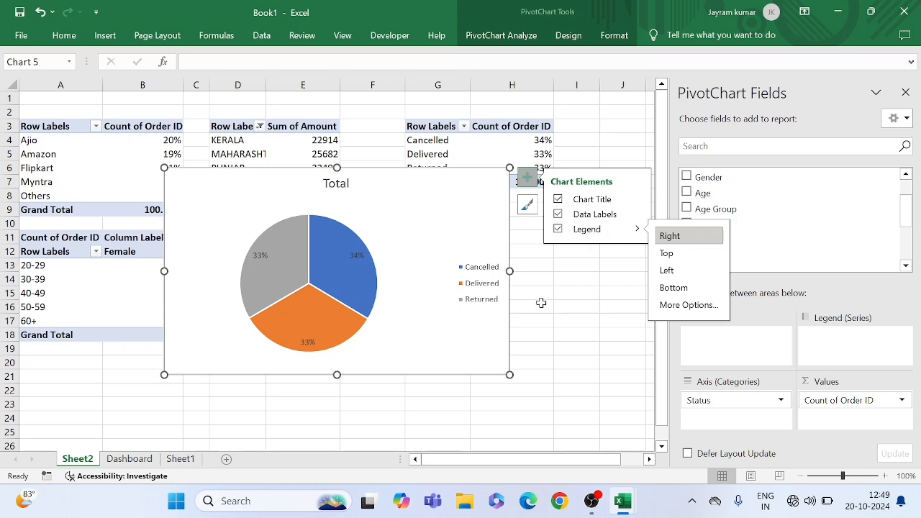
# Change the status pie chart's title to "Order Status"
pyautogui.click(347, 186)
pyautogui.click(346, 185)
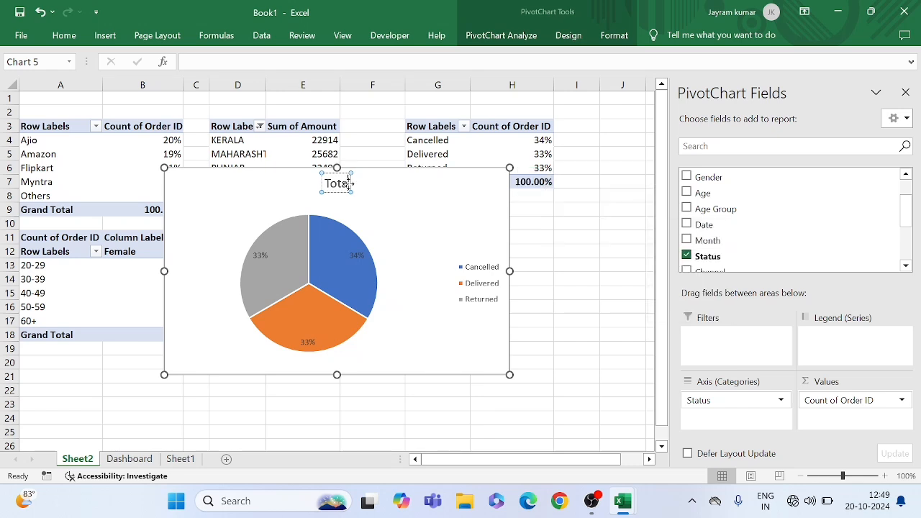
pyautogui.press('BackSpace')
pyautogui.press('BackSpace')
pyautogui.press('BackSpace')
pyautogui.press('BackSpace')
pyautogui.press('BackSpace')
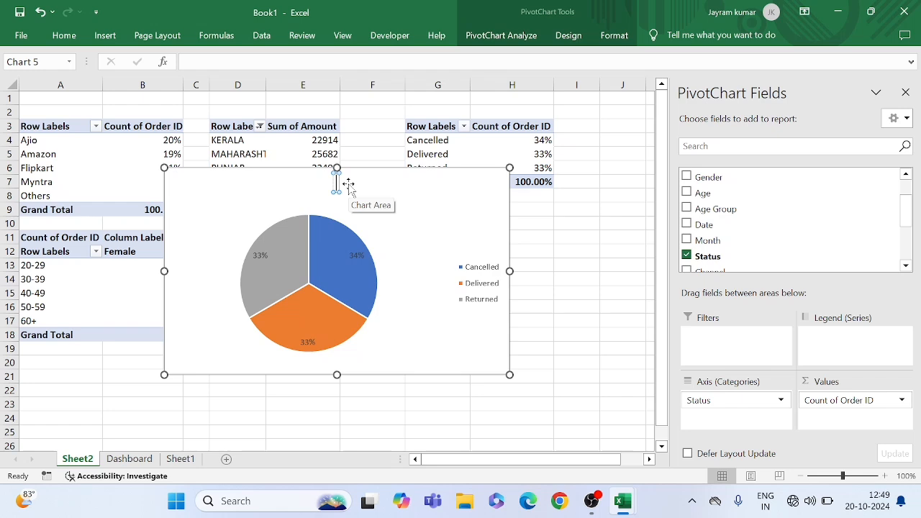
pyautogui.write('Order')
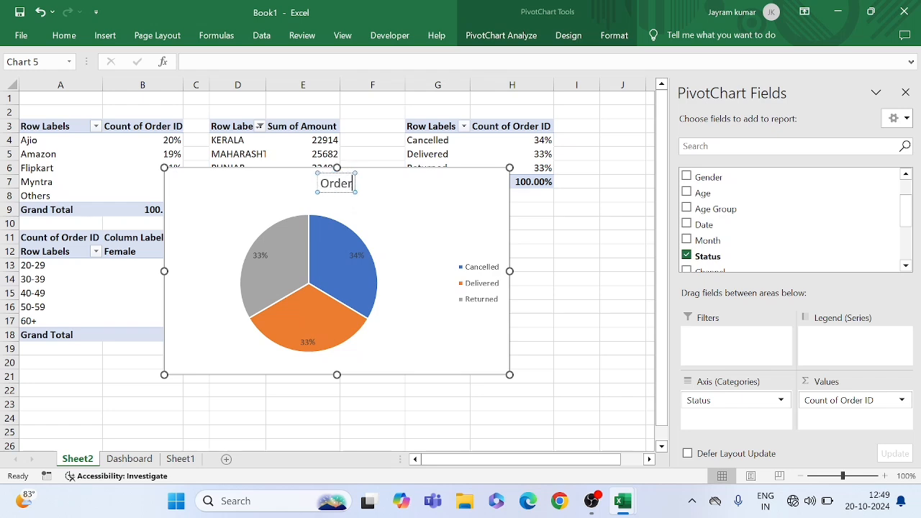
pyautogui.write(' St')
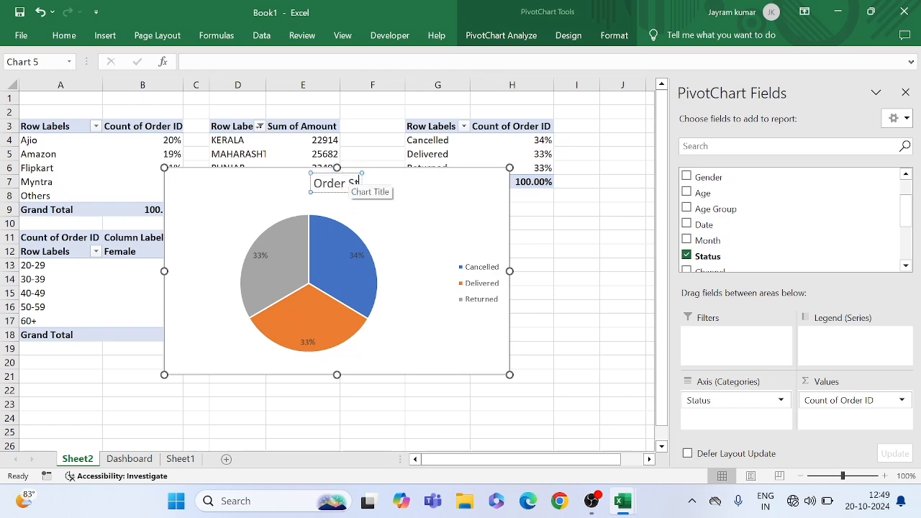
pyautogui.write('atus')
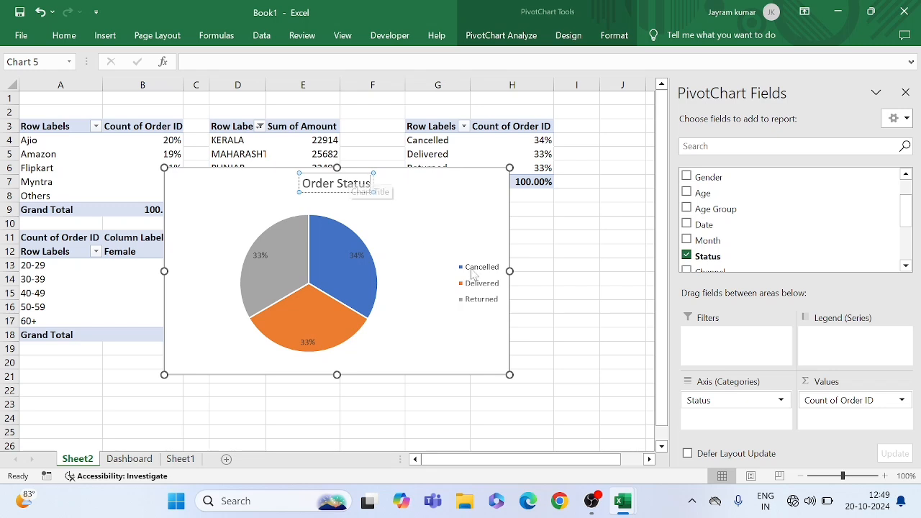
pyautogui.click(451, 234)
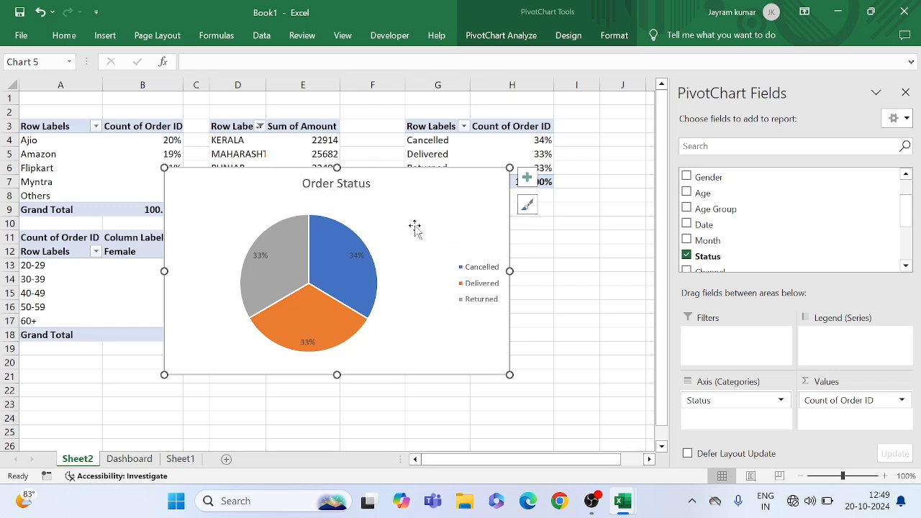
# Place the Order Status chart on the Dashboard sheet at G15 and align its top edge with the Total Order by Gender chart
pyautogui.click(129, 458)
pyautogui.click(314, 281)
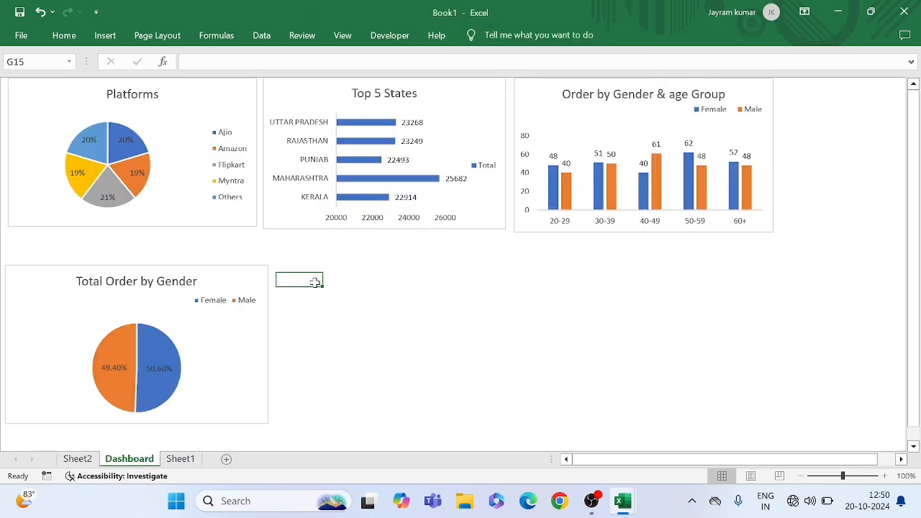
pyautogui.hotkey('ctrl', 'v')
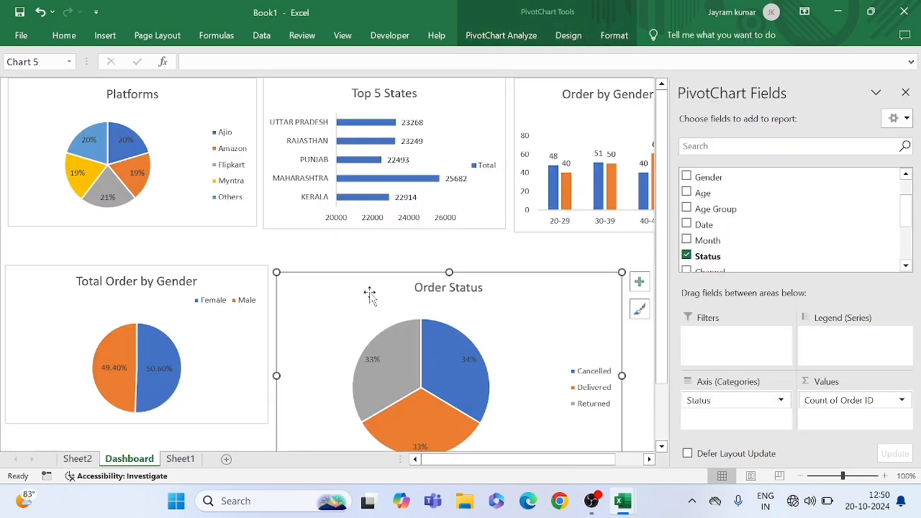
pyautogui.moveTo(348, 297); pyautogui.dragTo(350, 292)
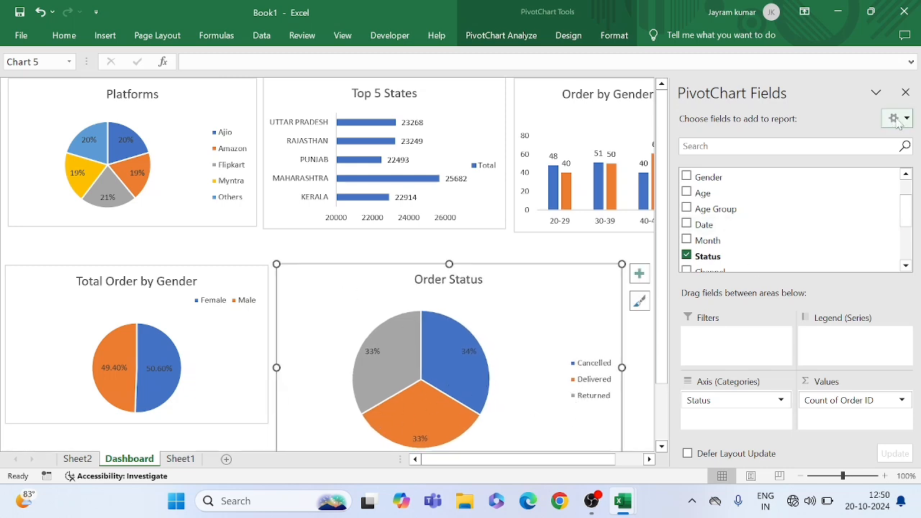
# Close the PivotChart field list and shrink the Order Status chart to about the height of the Total Order by Gender chart
pyautogui.click(908, 92)
pyautogui.scroll(-3, 759, 317)
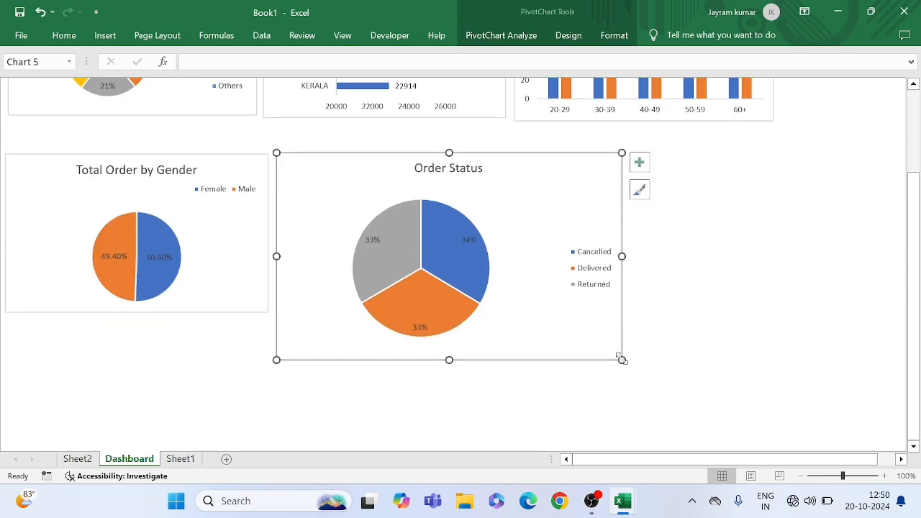
pyautogui.moveTo(622, 359); pyautogui.dragTo(617, 315)
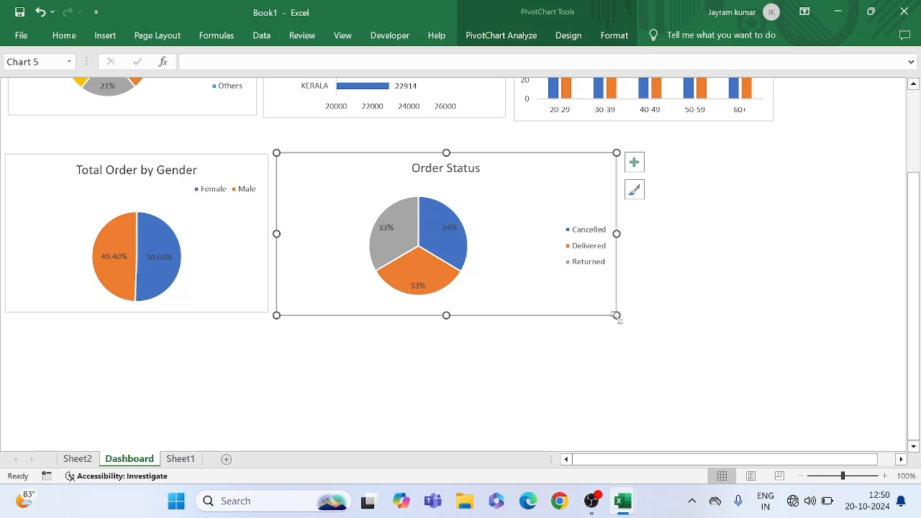
pyautogui.moveTo(616, 315); pyautogui.dragTo(559, 314)
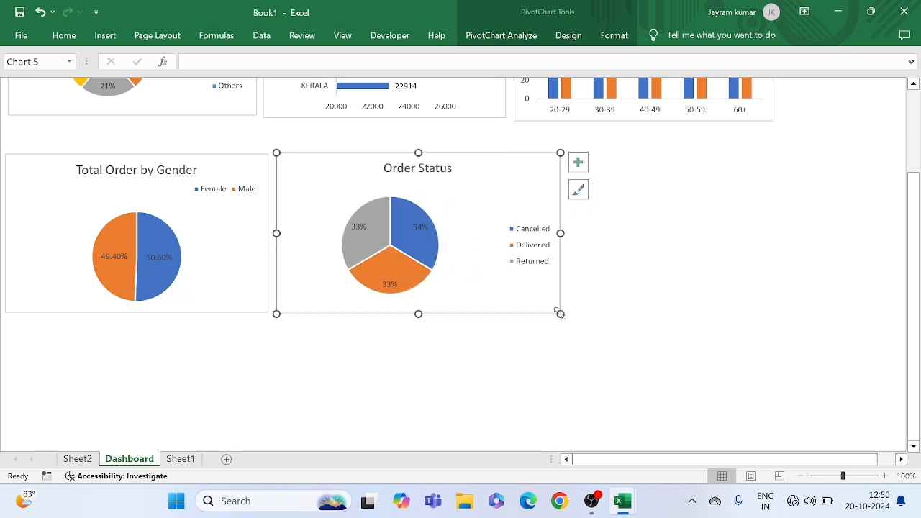
pyautogui.click(604, 277)
pyautogui.scroll(3, 604, 277)
pyautogui.scroll(-1, 604, 277)
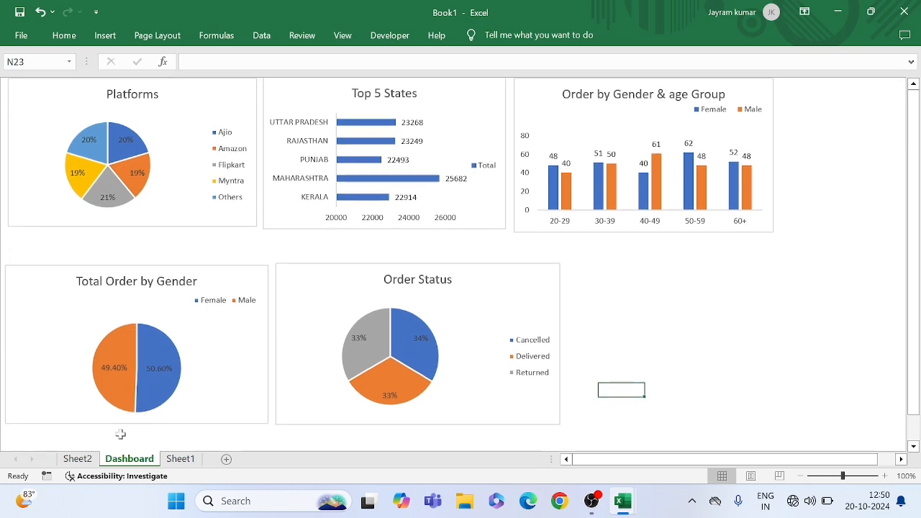
# Delete the leftover Order Status chart from Sheet2
pyautogui.click(77, 459)
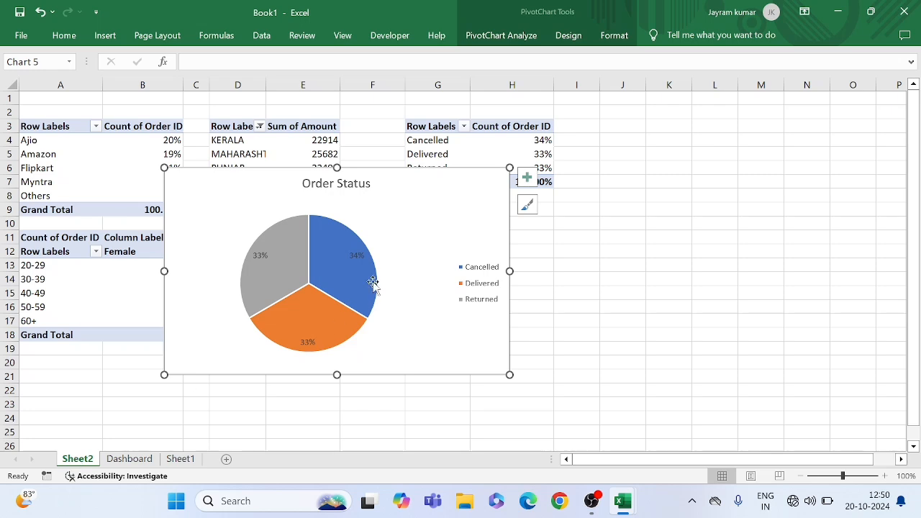
pyautogui.press('Delete')
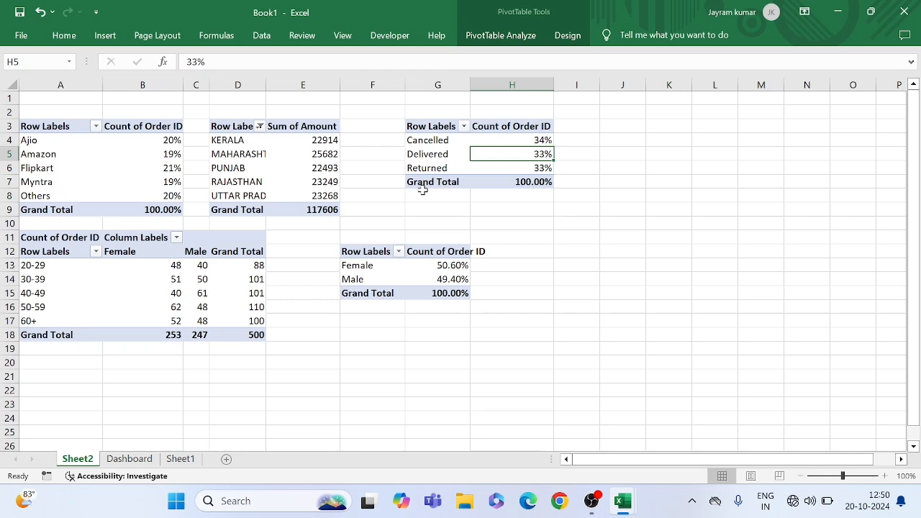
# Copy the order status pivot table in G3:H7 and paste it at cell A20
pyautogui.click(411, 126)
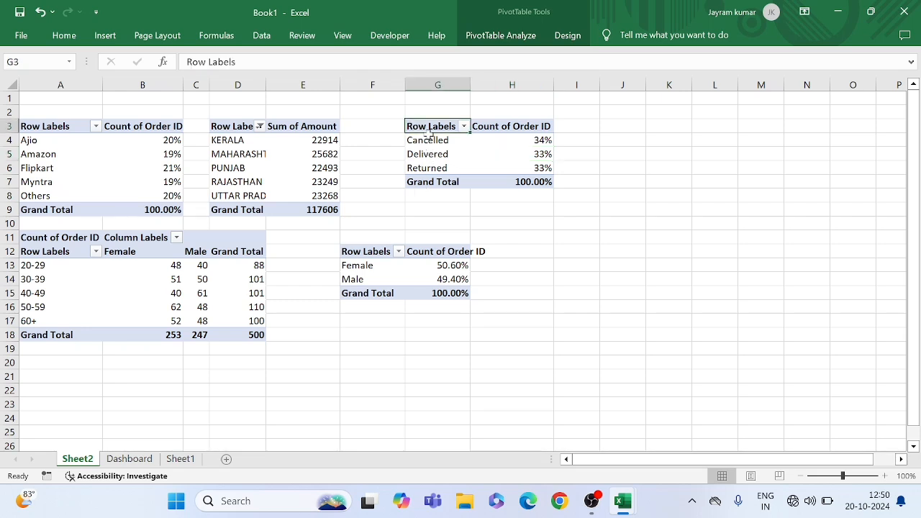
pyautogui.moveTo(429, 132); pyautogui.dragTo(533, 181)
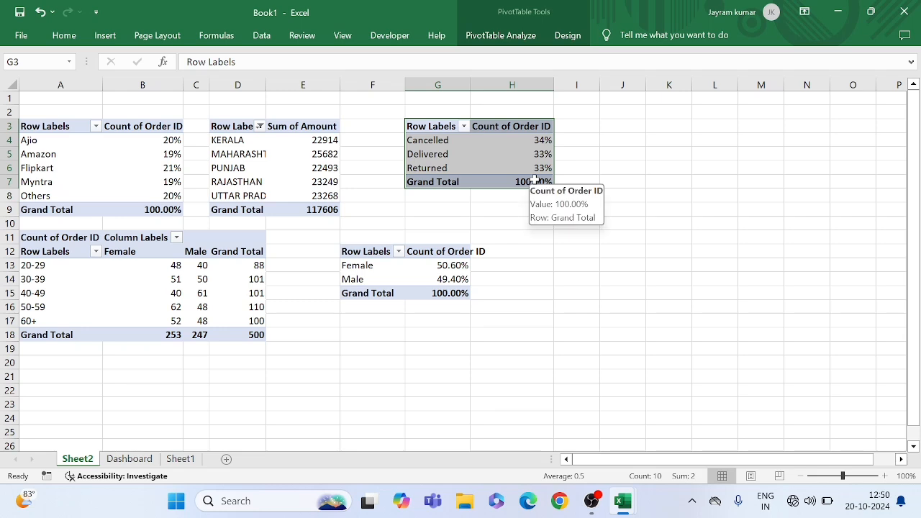
pyautogui.hotkey('ctrl', 'c')
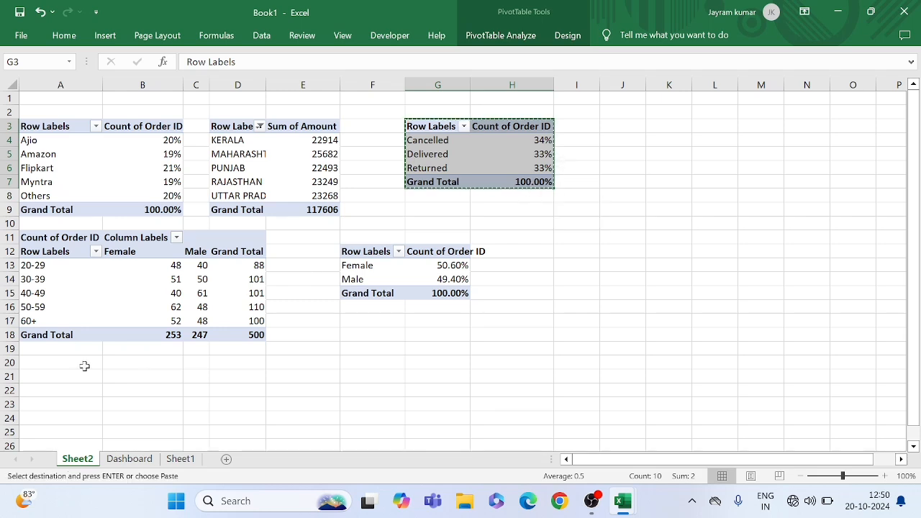
pyautogui.click(64, 367)
pyautogui.hotkey('ctrl', 'v')
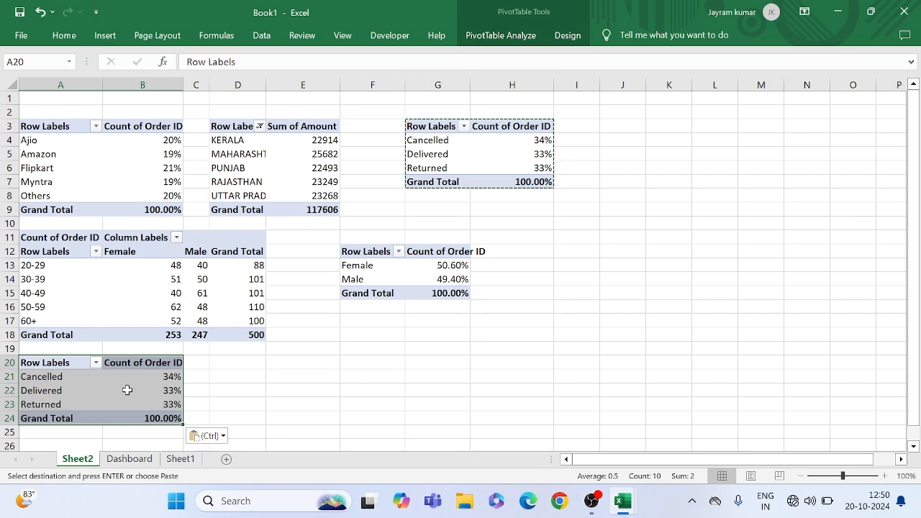
pyautogui.click(288, 348)
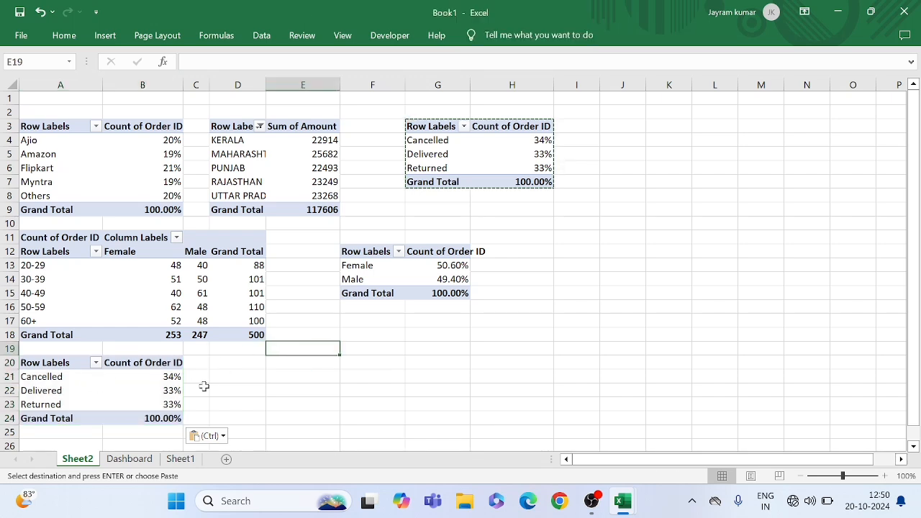
# Show the field list for the pivot table at A20 and replace Status with Month in its rows
pyautogui.click(134, 387)
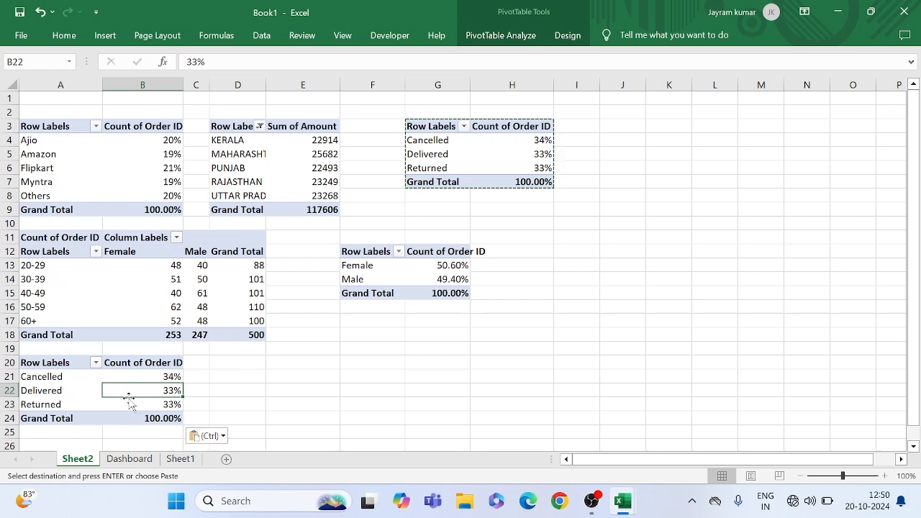
pyautogui.click(147, 376)
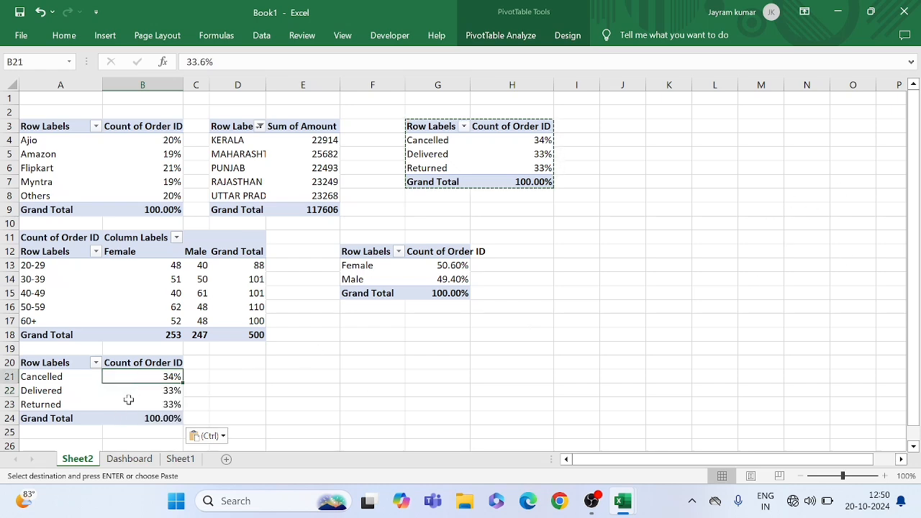
pyautogui.click(136, 391)
pyautogui.rightClick(136, 390)
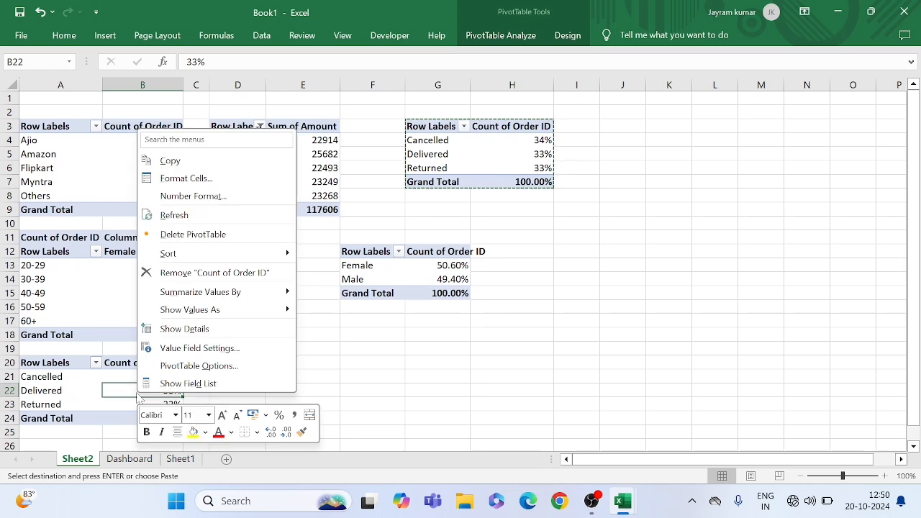
pyautogui.click(177, 384)
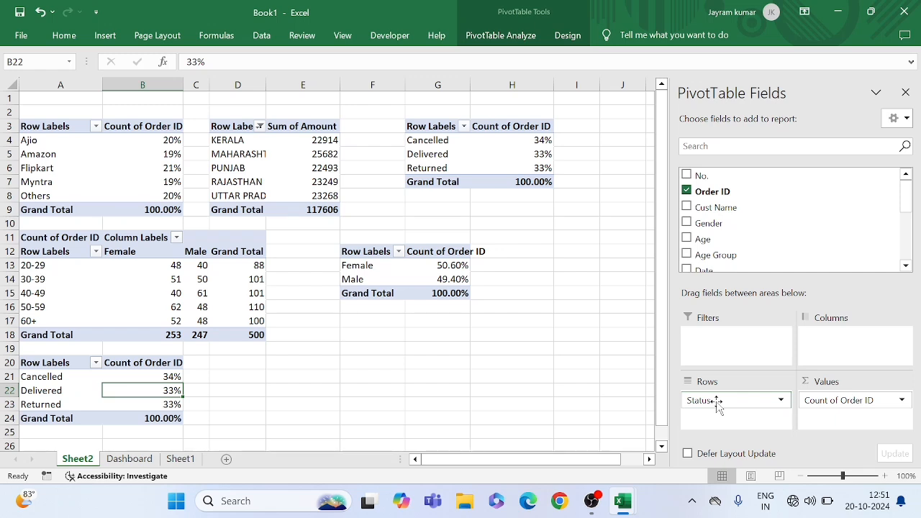
pyautogui.moveTo(718, 405); pyautogui.dragTo(602, 407)
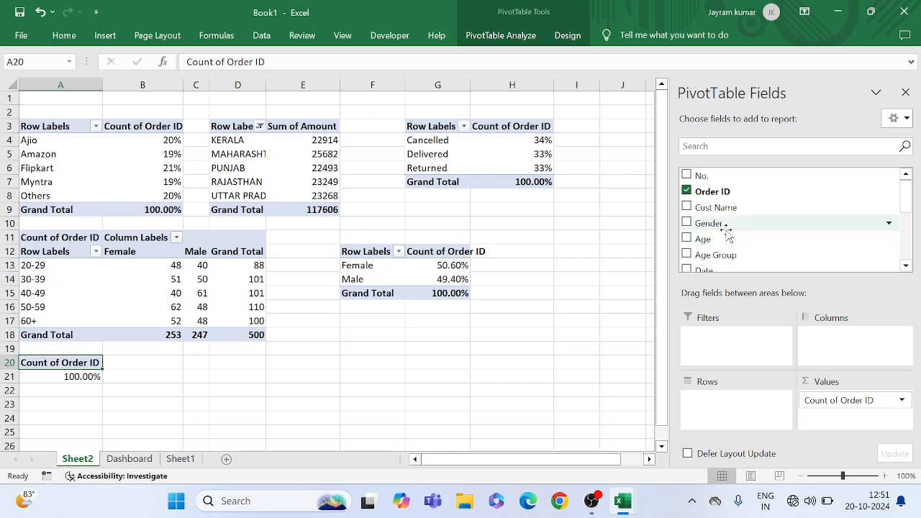
pyautogui.scroll(-4, 727, 232)
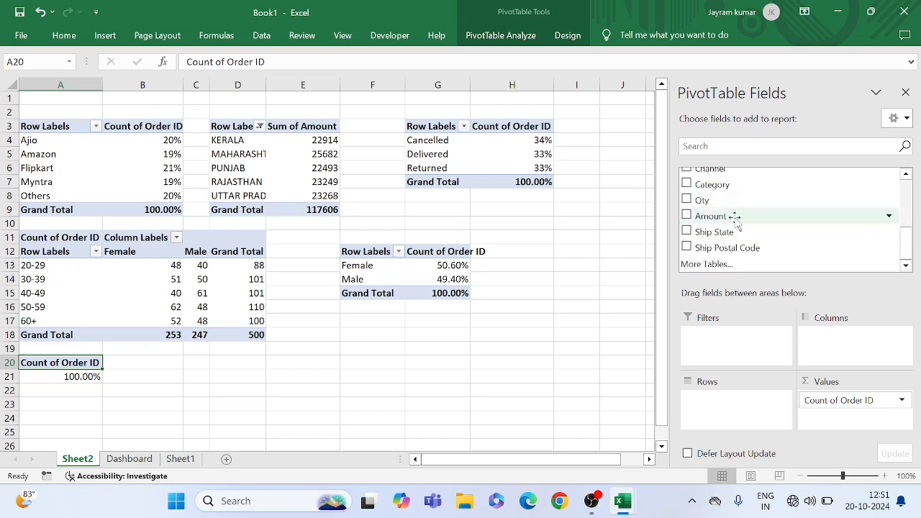
pyautogui.scroll(1, 714, 219)
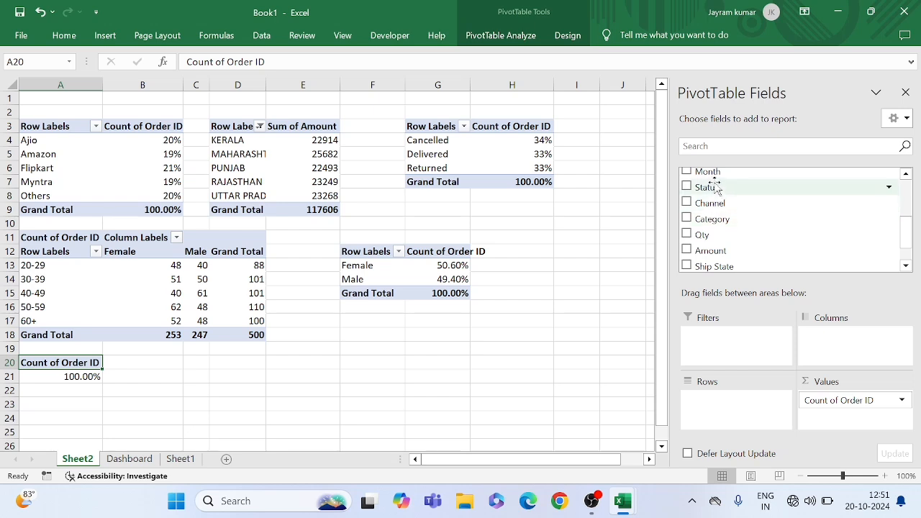
pyautogui.moveTo(715, 180); pyautogui.dragTo(727, 408)
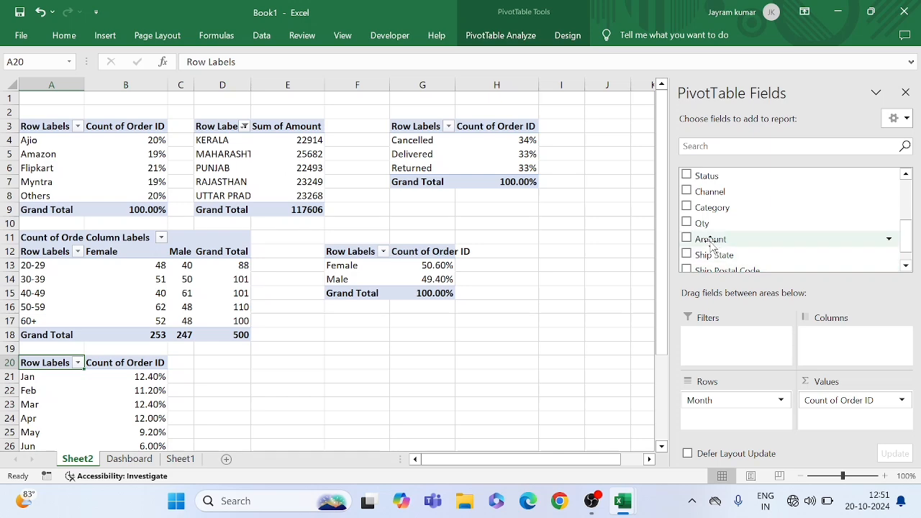
# Add Amount as a summed value field to the monthly pivot table at A20
pyautogui.moveTo(710, 241); pyautogui.dragTo(836, 419)
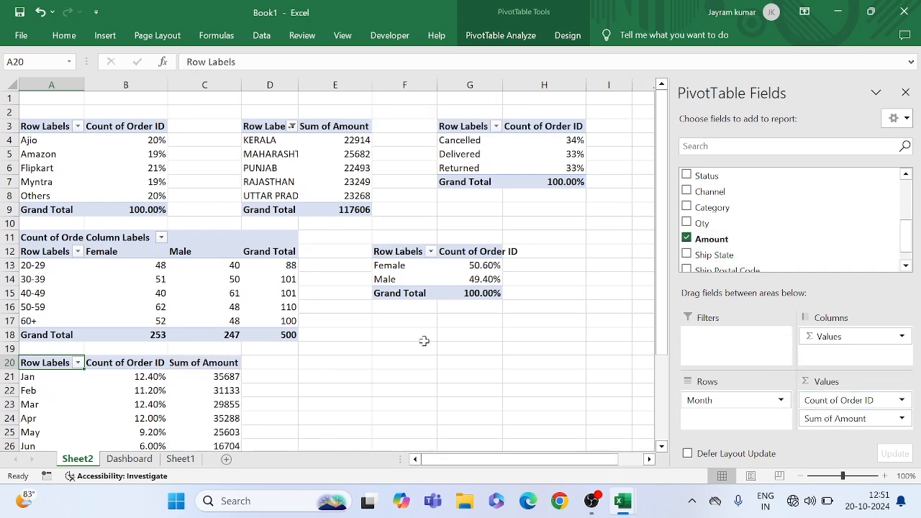
pyautogui.scroll(-5, 164, 368)
pyautogui.scroll(2, 161, 373)
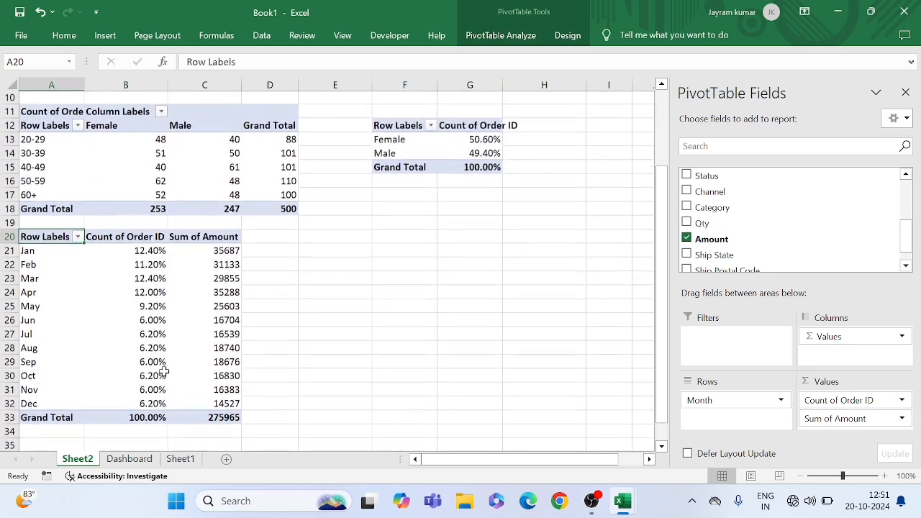
pyautogui.click(101, 318)
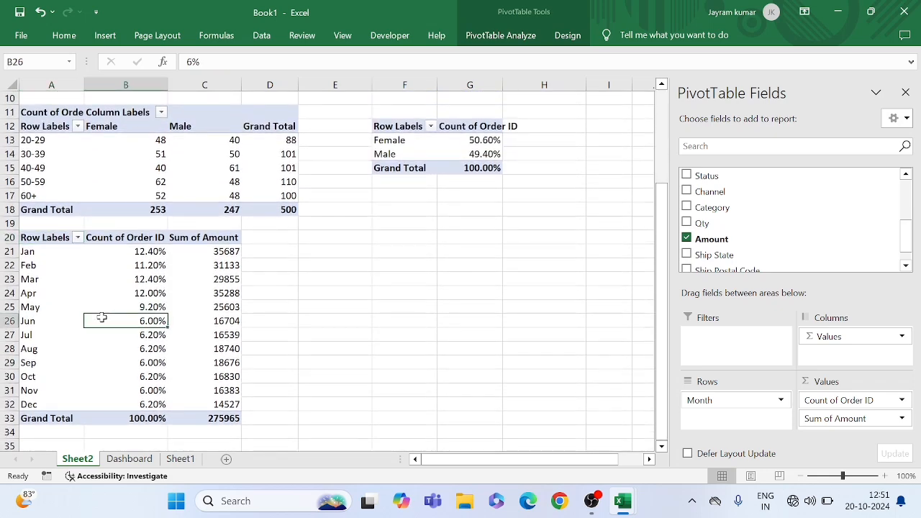
pyautogui.click(157, 266)
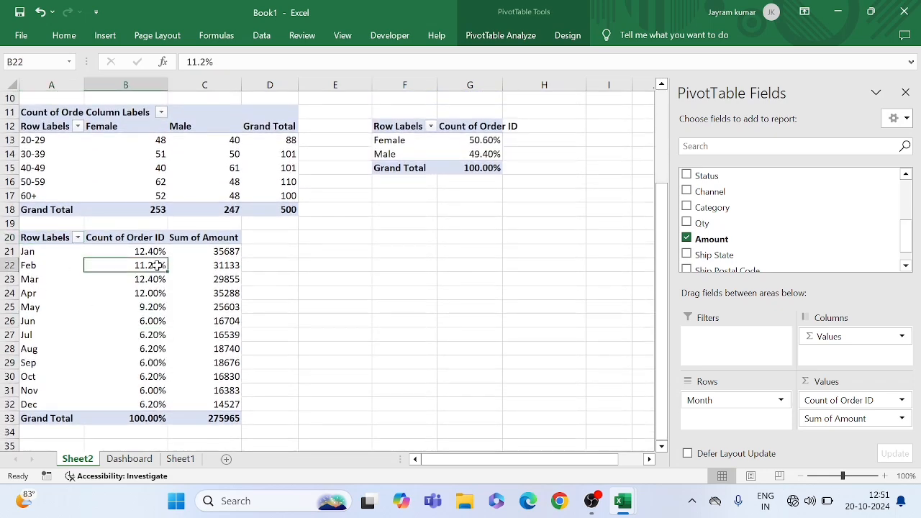
pyautogui.click(218, 265)
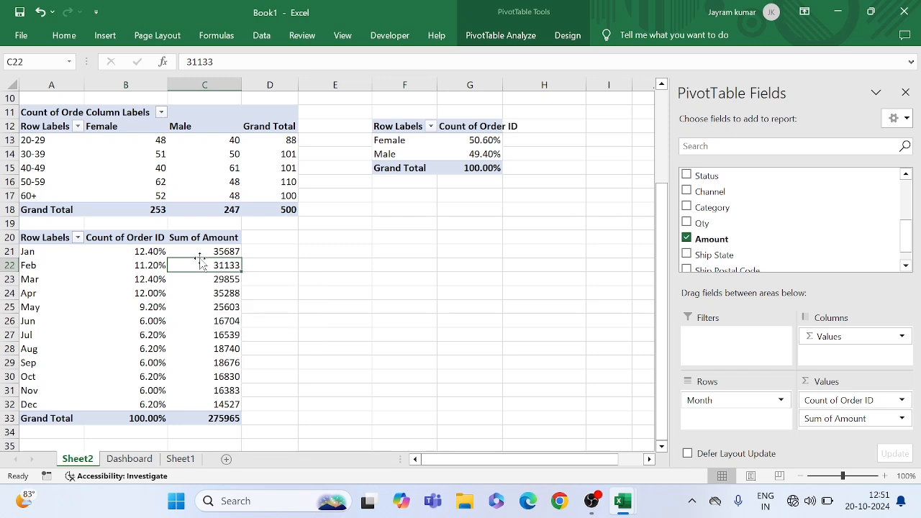
pyautogui.click(217, 251)
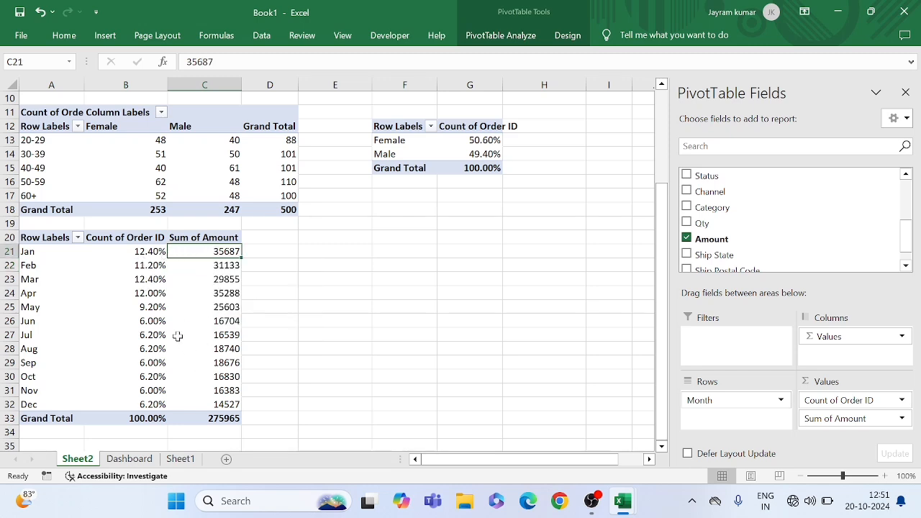
# Remove the percentage-based Count of Order ID field from the monthly pivot table's values
pyautogui.moveTo(144, 251); pyautogui.dragTo(146, 405)
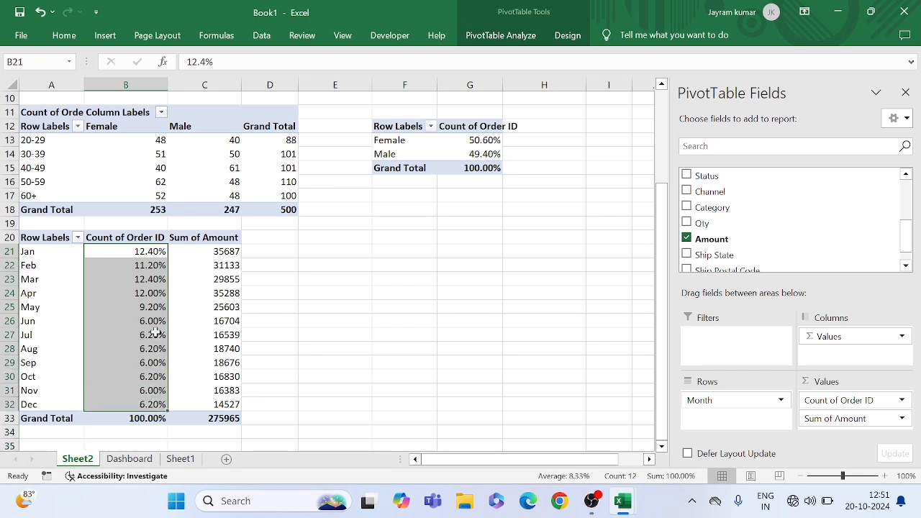
pyautogui.rightClick(158, 334)
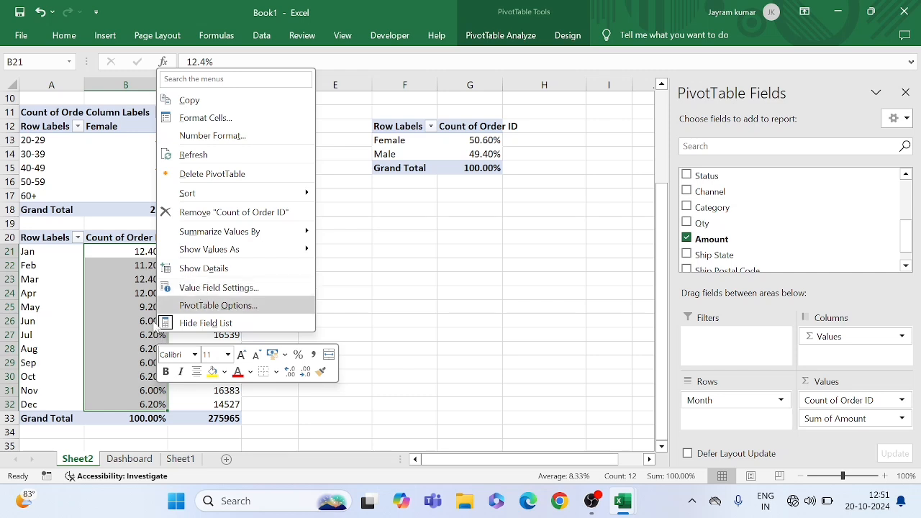
pyautogui.click(107, 360)
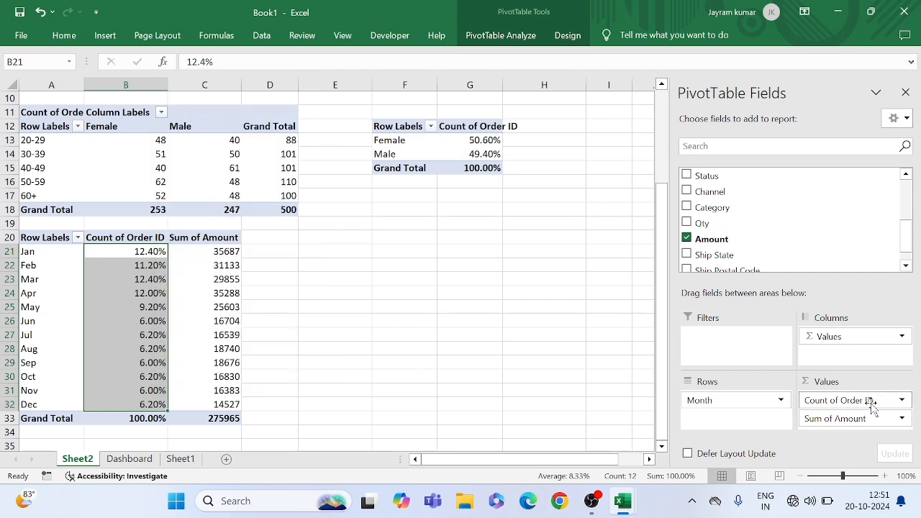
pyautogui.moveTo(864, 403); pyautogui.dragTo(544, 372)
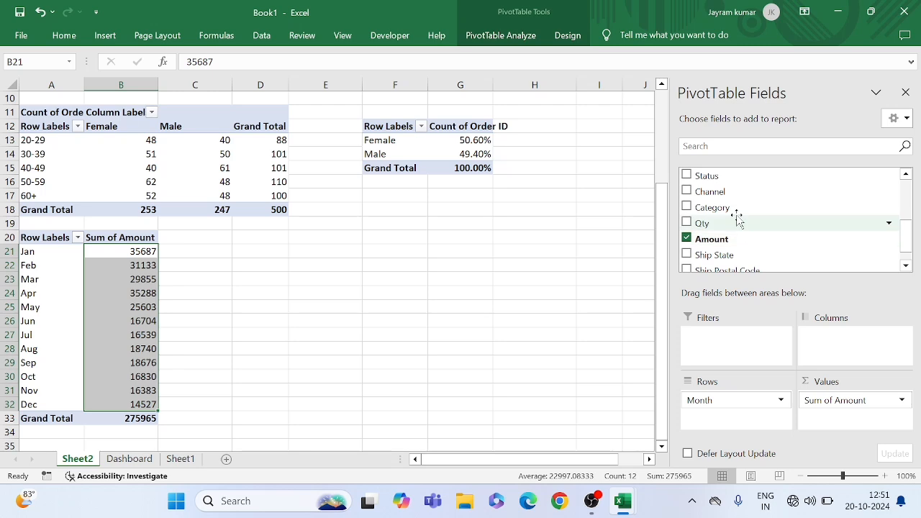
# Add Order ID to the monthly pivot table's values above Sum of Amount and summarize it by Count
pyautogui.scroll(3, 736, 218)
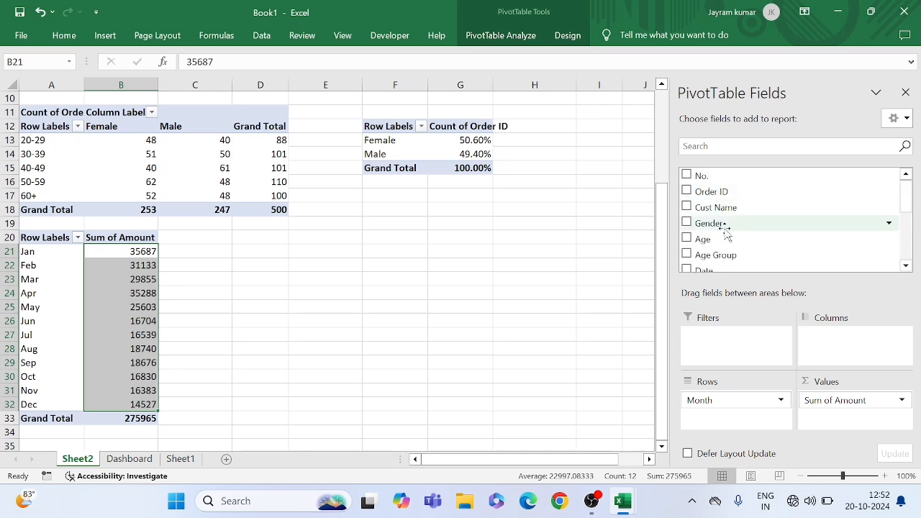
pyautogui.scroll(-2, 725, 232)
pyautogui.scroll(2, 723, 225)
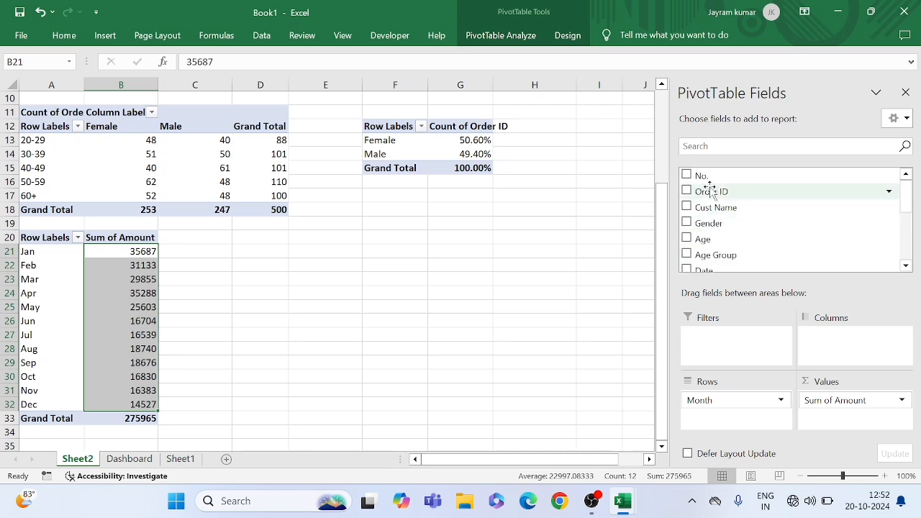
pyautogui.moveTo(709, 187); pyautogui.dragTo(838, 395)
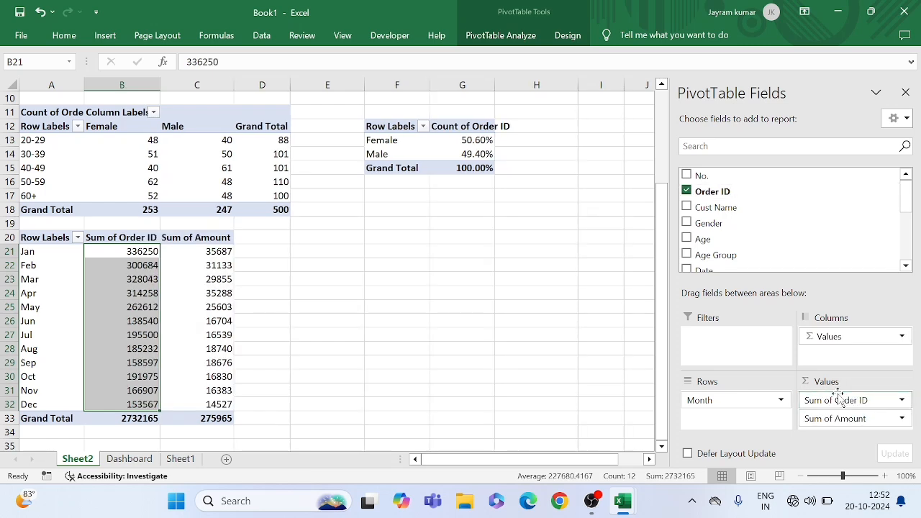
pyautogui.click(903, 401)
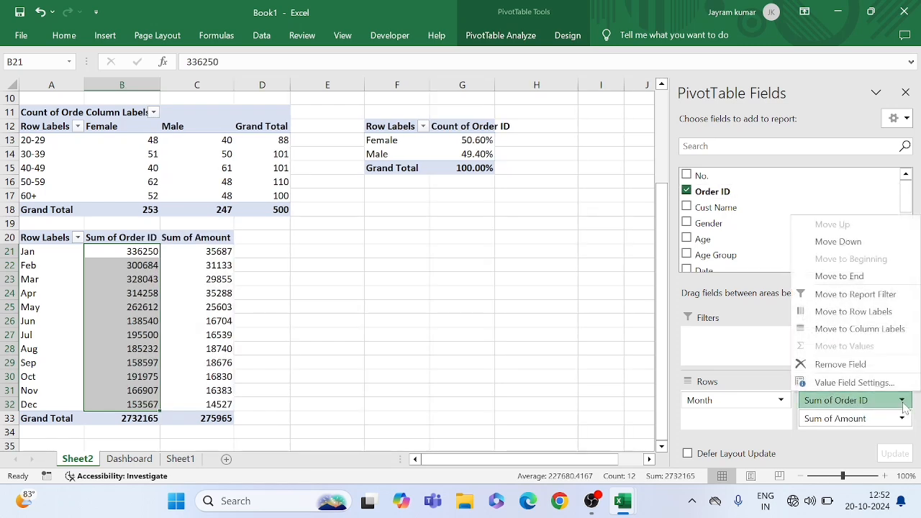
pyautogui.click(857, 383)
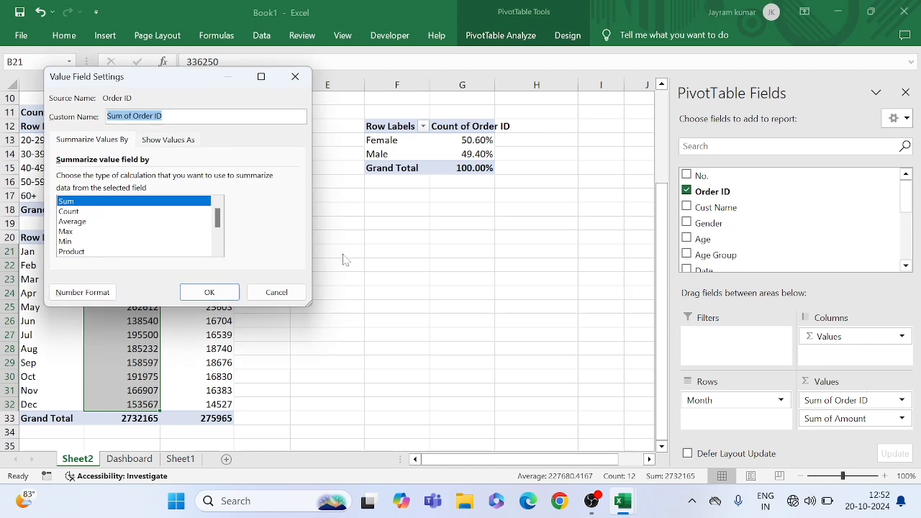
pyautogui.click(72, 211)
pyautogui.click(210, 293)
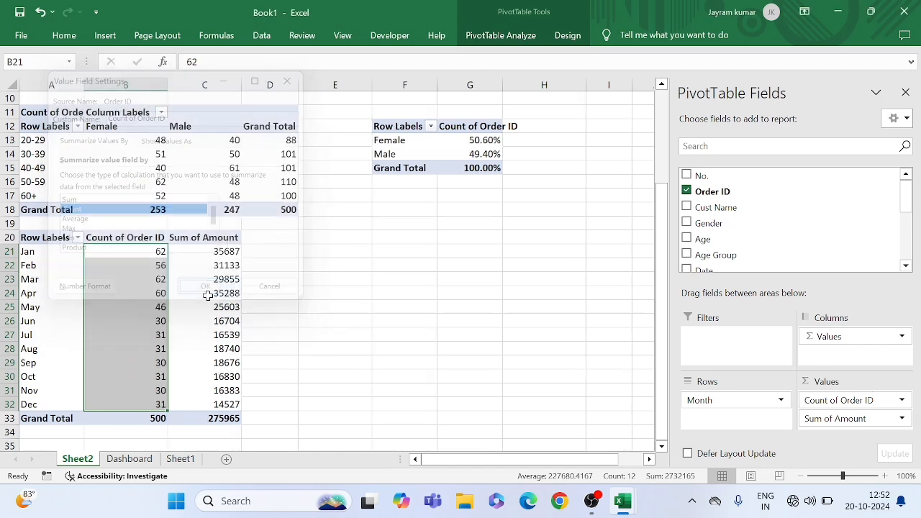
pyautogui.click(338, 330)
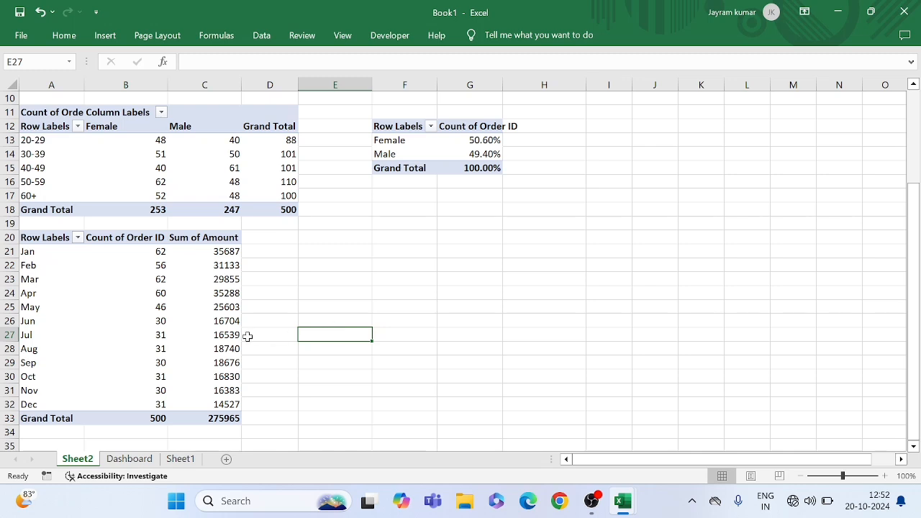
pyautogui.click(172, 349)
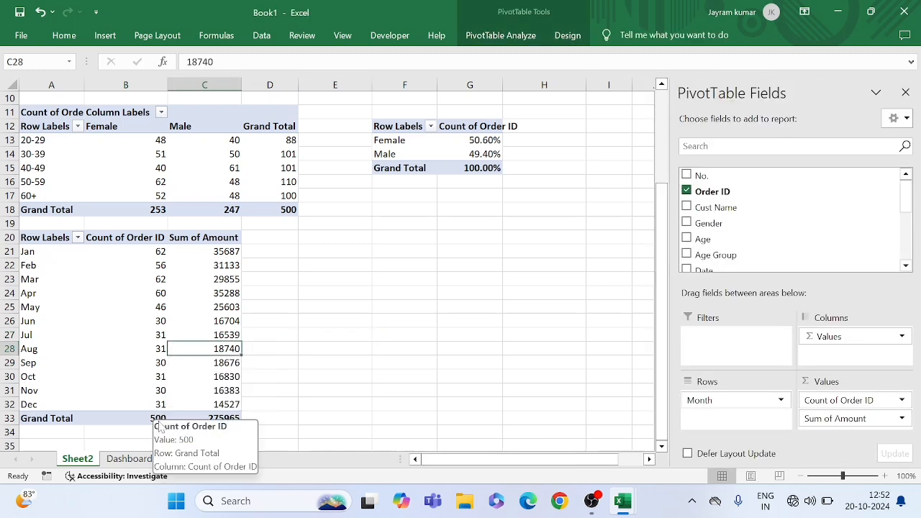
pyautogui.click(157, 367)
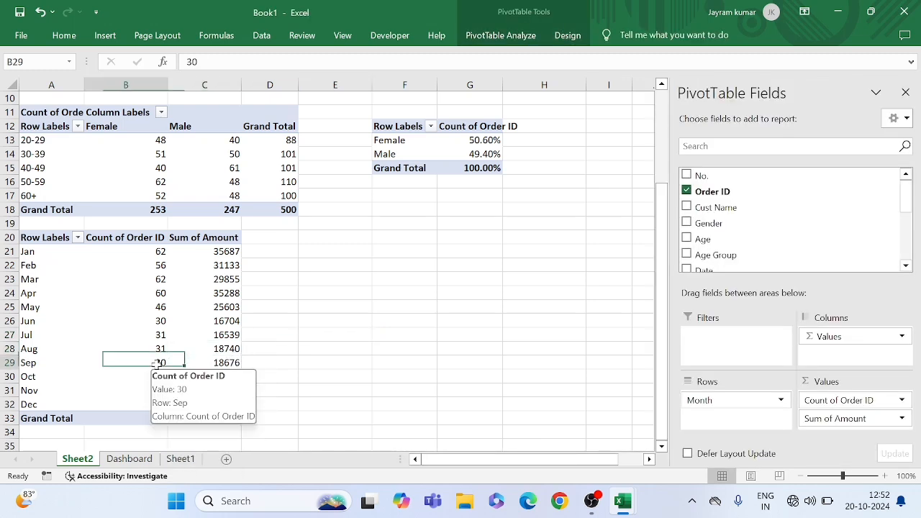
pyautogui.click(226, 321)
pyautogui.click(222, 281)
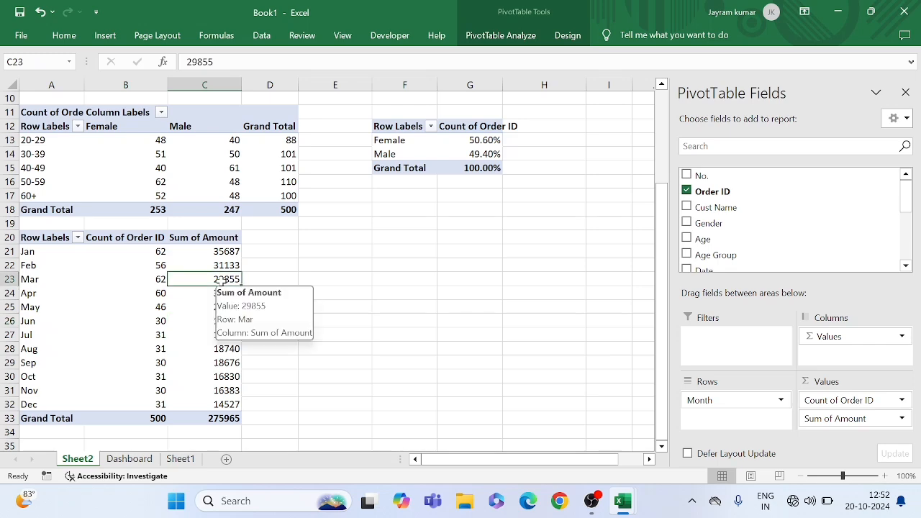
# Insert a combo PivotChart from the monthly pivot table, with Count of Order ID as clustered columns and Sum of Amount as a secondary-axis line
pyautogui.click(224, 321)
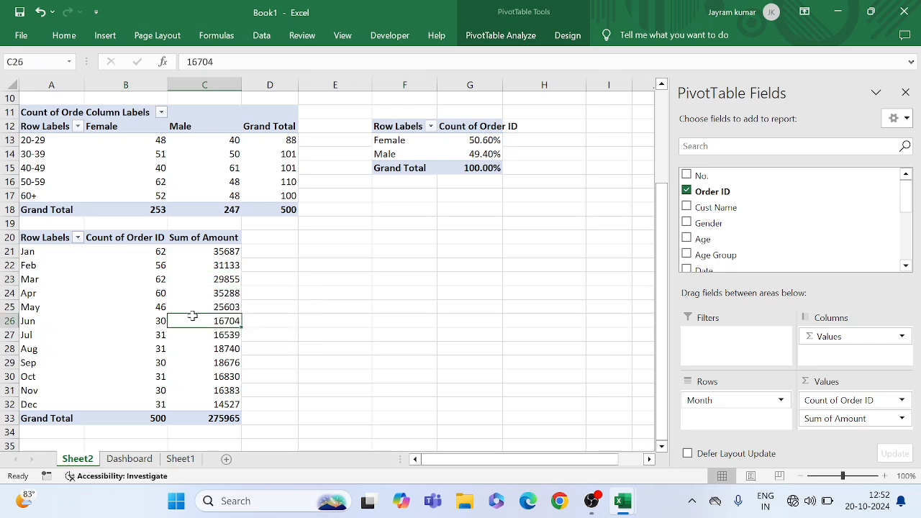
pyautogui.click(508, 38)
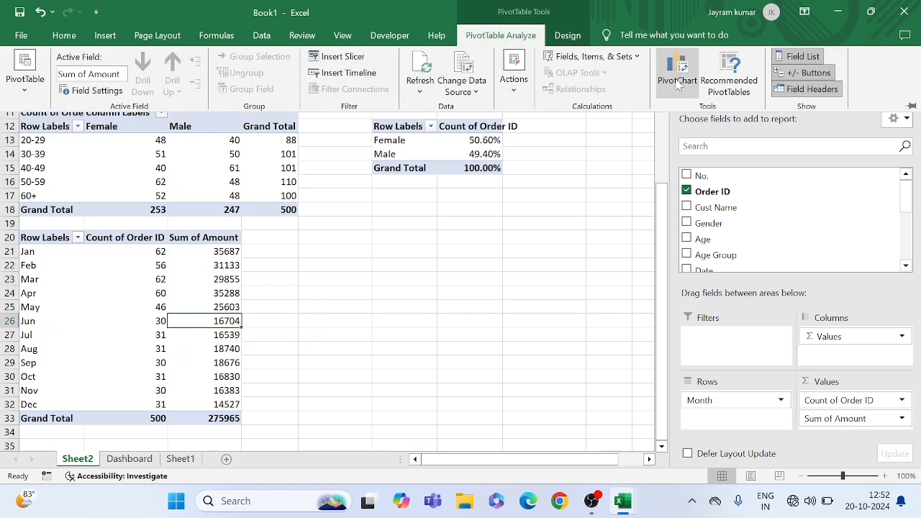
pyautogui.click(676, 85)
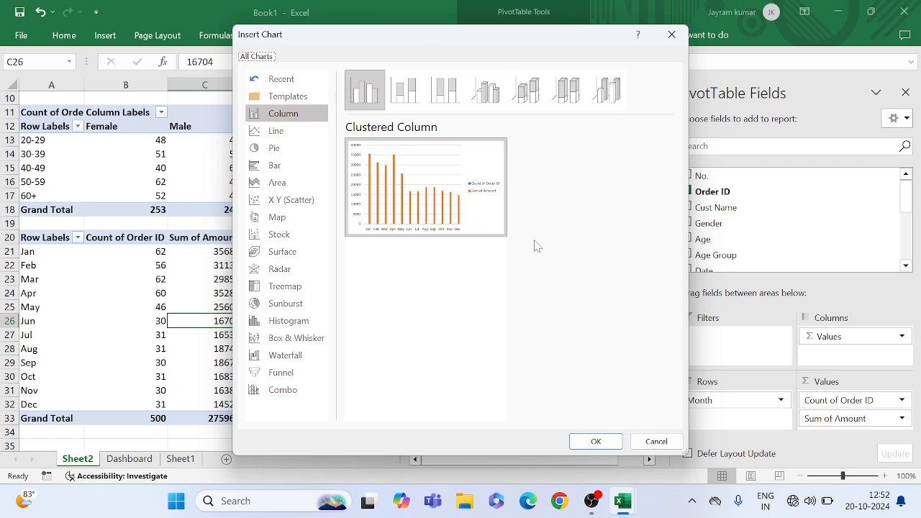
pyautogui.click(281, 392)
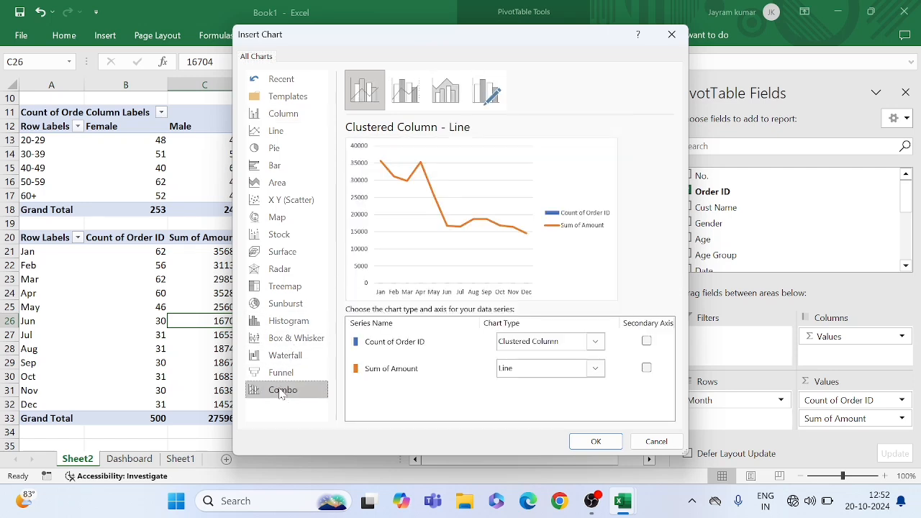
pyautogui.click(646, 369)
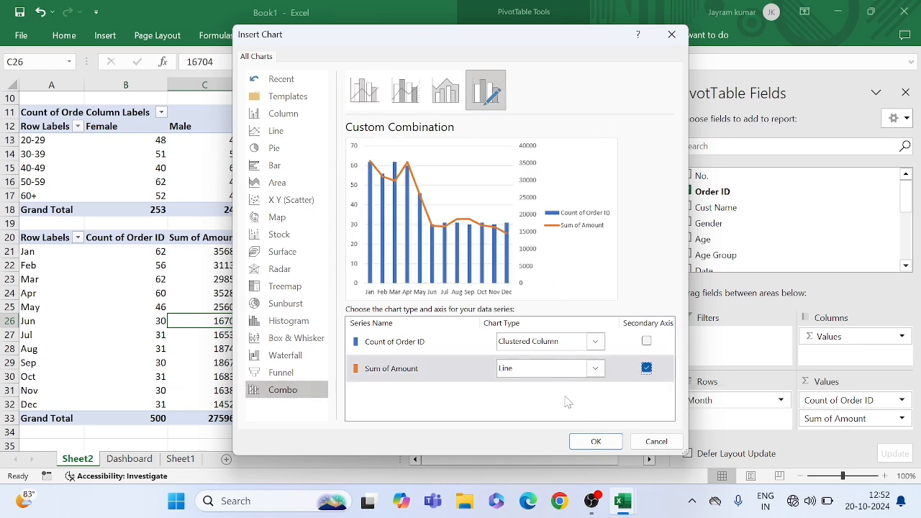
pyautogui.click(596, 440)
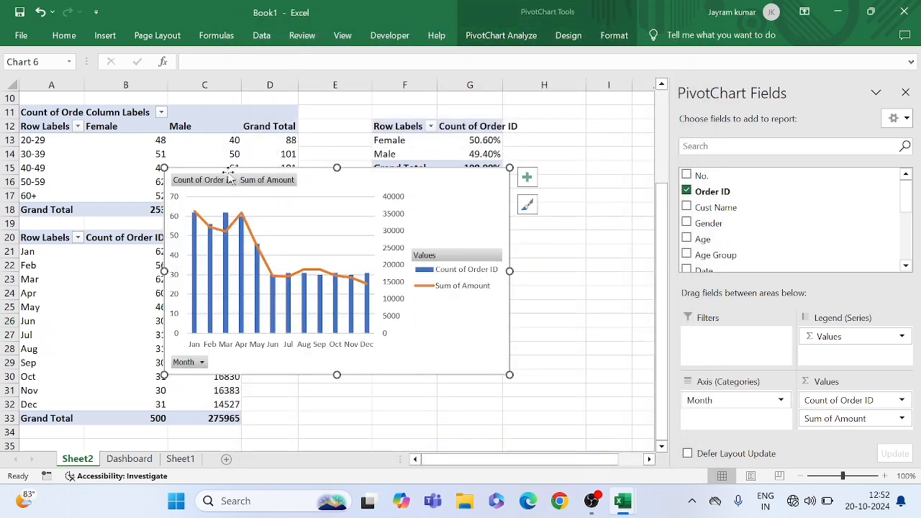
# Hide all field buttons on the monthly combo chart and add a chart title
pyautogui.rightClick(208, 182)
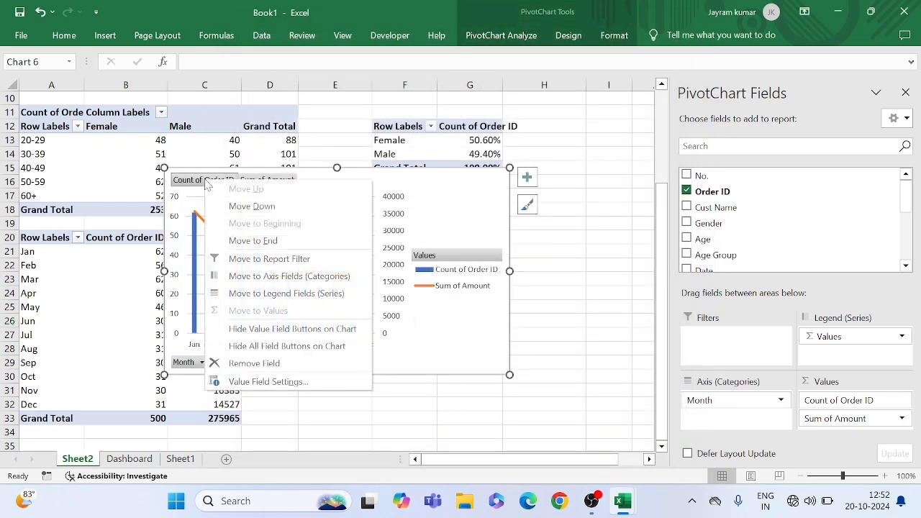
pyautogui.click(276, 348)
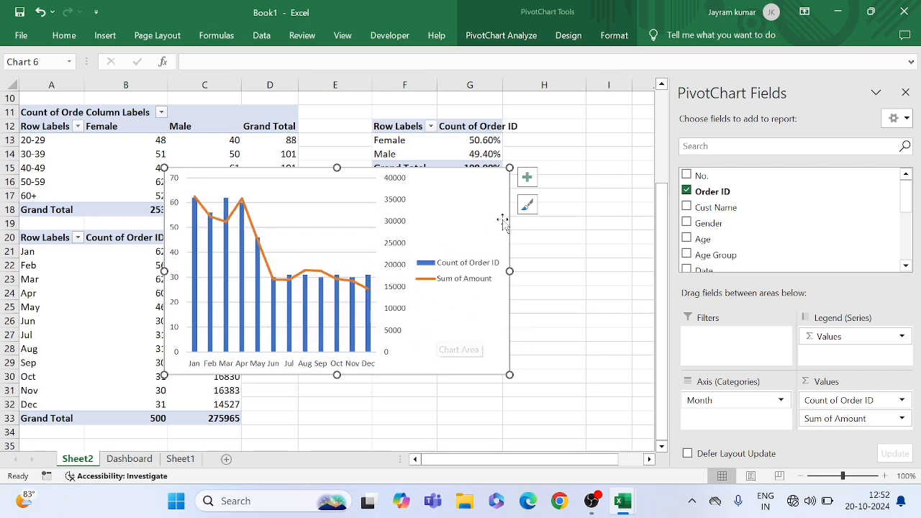
pyautogui.click(527, 178)
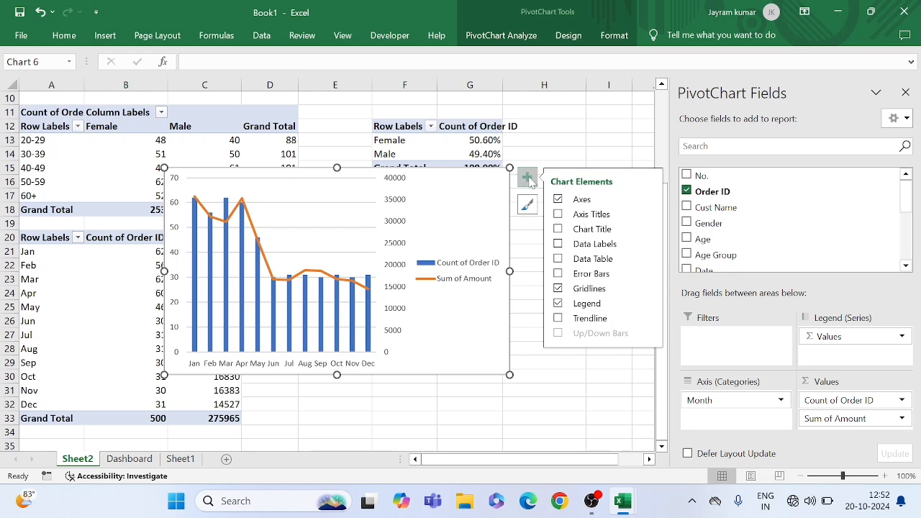
pyautogui.click(575, 232)
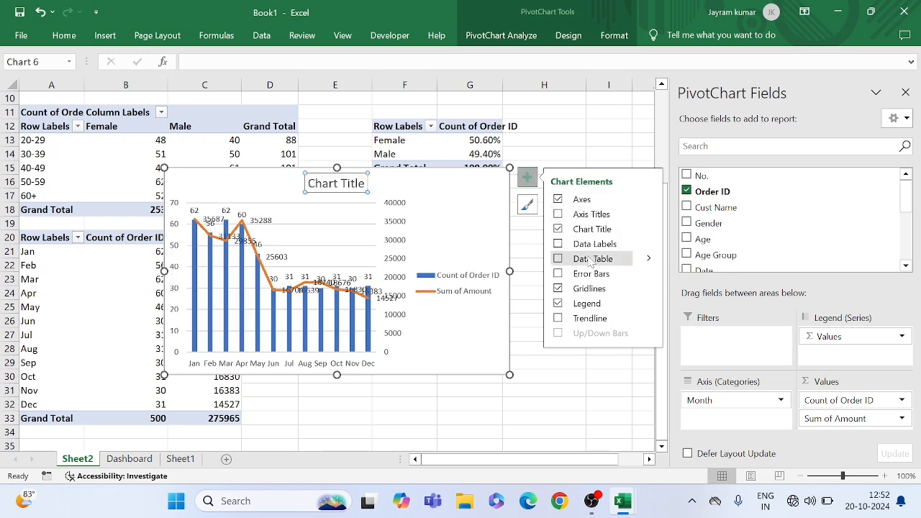
# Remove the gridlines from the monthly combo chart and place its legend at the top
pyautogui.click(561, 295)
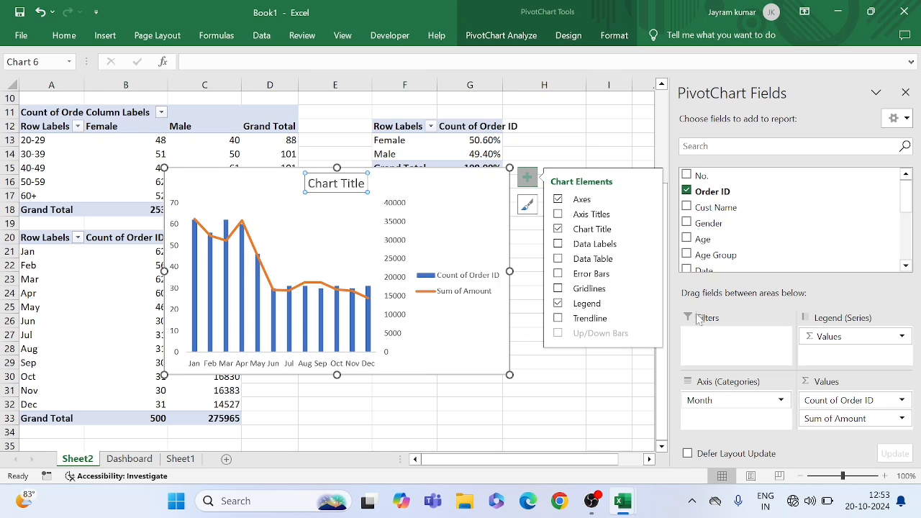
pyautogui.click(647, 304)
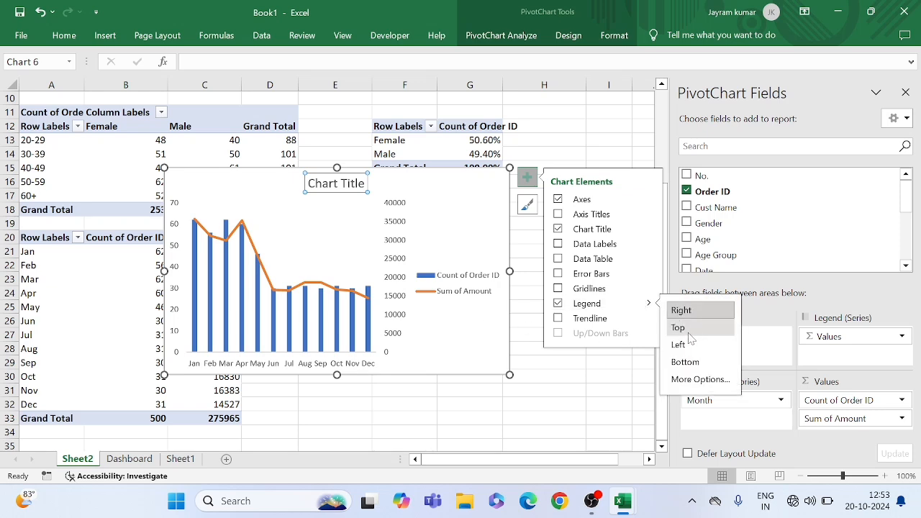
pyautogui.click(687, 333)
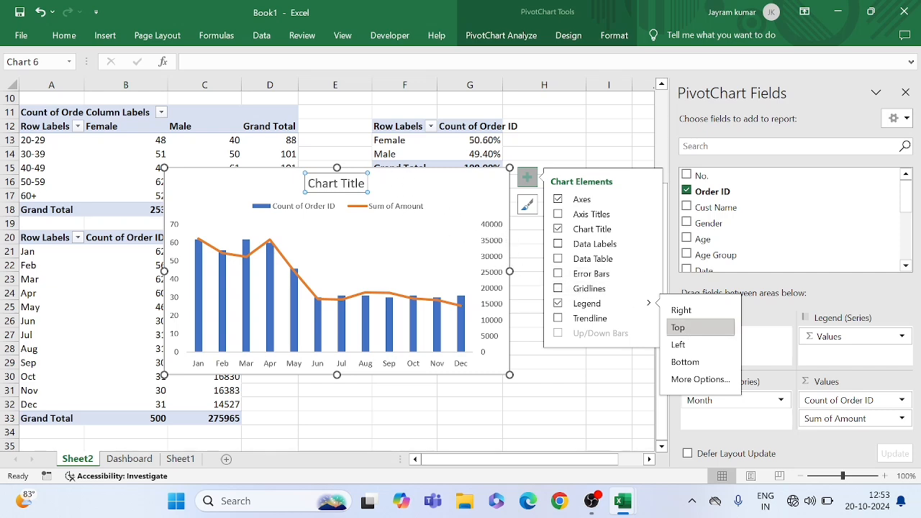
# Change the monthly combo chart's title to "Order Wise Sales"
pyautogui.click(342, 184)
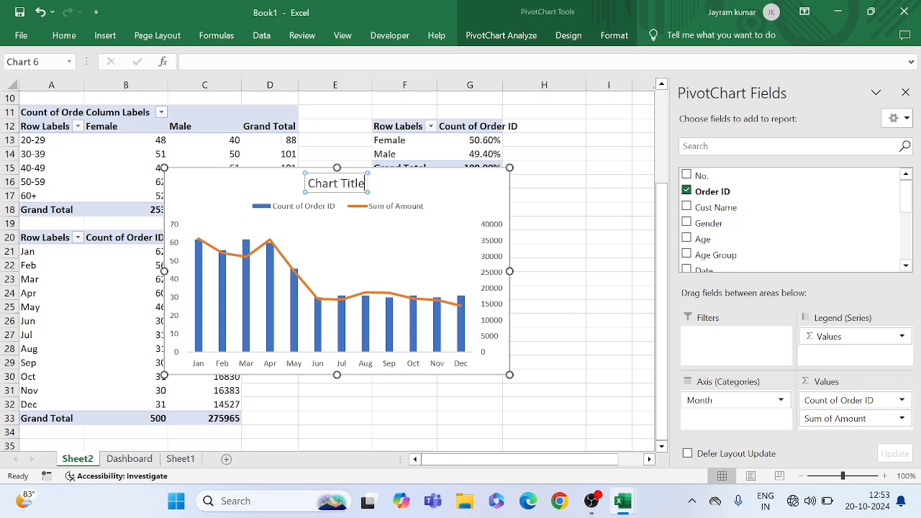
pyautogui.press('BackSpace')
pyautogui.press('BackSpace')
pyautogui.press('BackSpace')
pyautogui.press('BackSpace')
pyautogui.press('BackSpace')
pyautogui.press('BackSpace')
pyautogui.press('BackSpace')
pyautogui.press('BackSpace')
pyautogui.press('BackSpace')
pyautogui.press('BackSpace')
pyautogui.press('BackSpace')
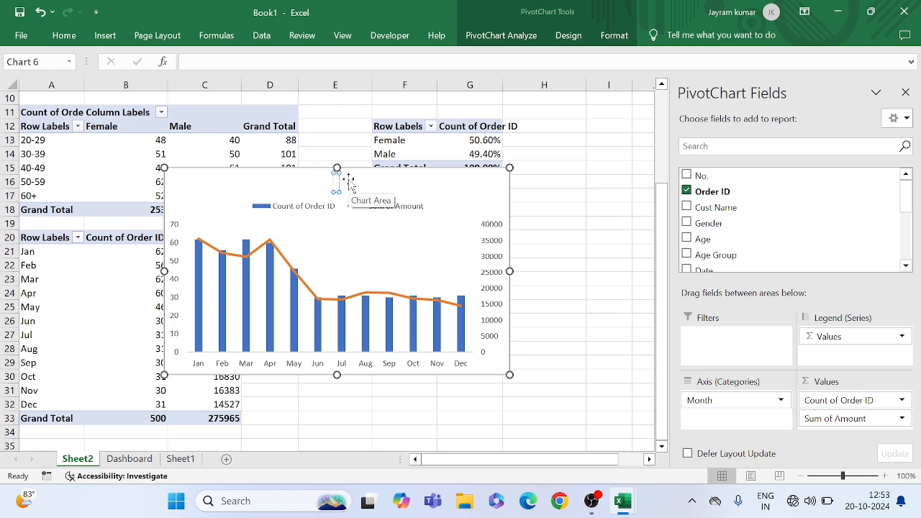
pyautogui.write('Orde')
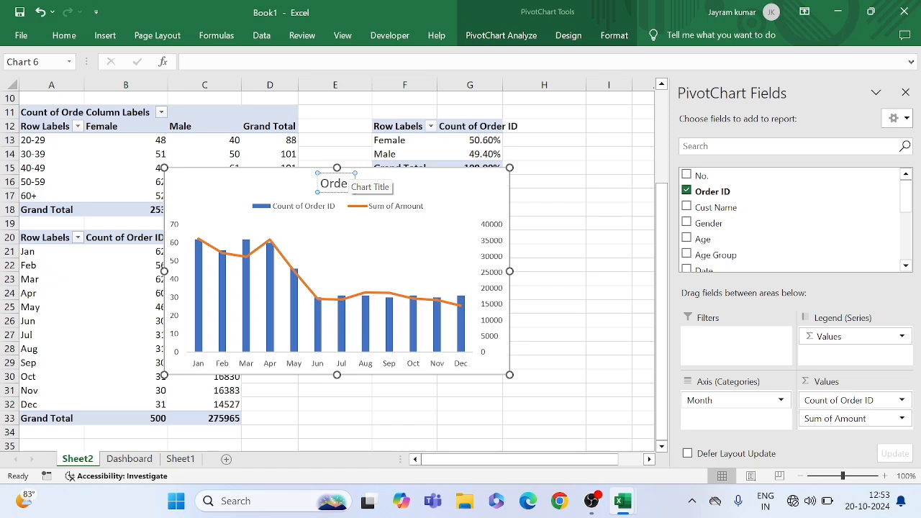
pyautogui.write('r Wise')
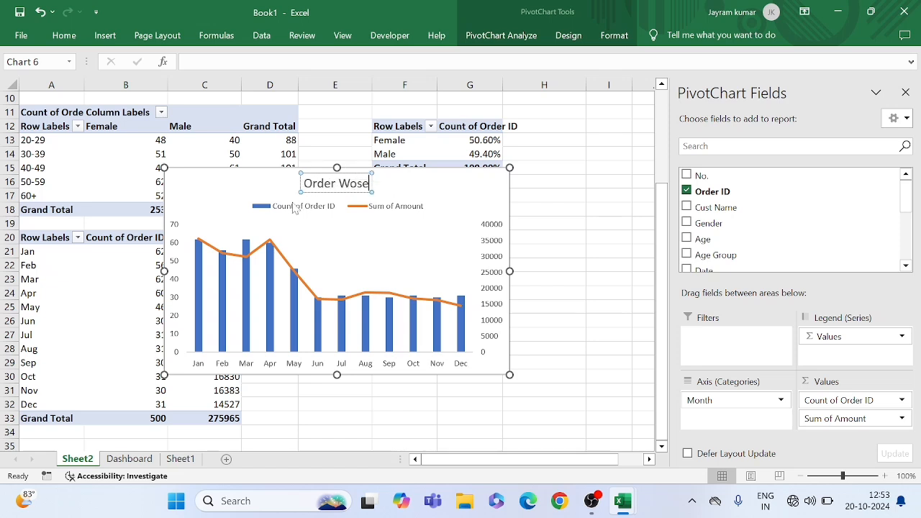
pyautogui.press('BackSpace')
pyautogui.press('BackSpace')
pyautogui.press('BackSpace')
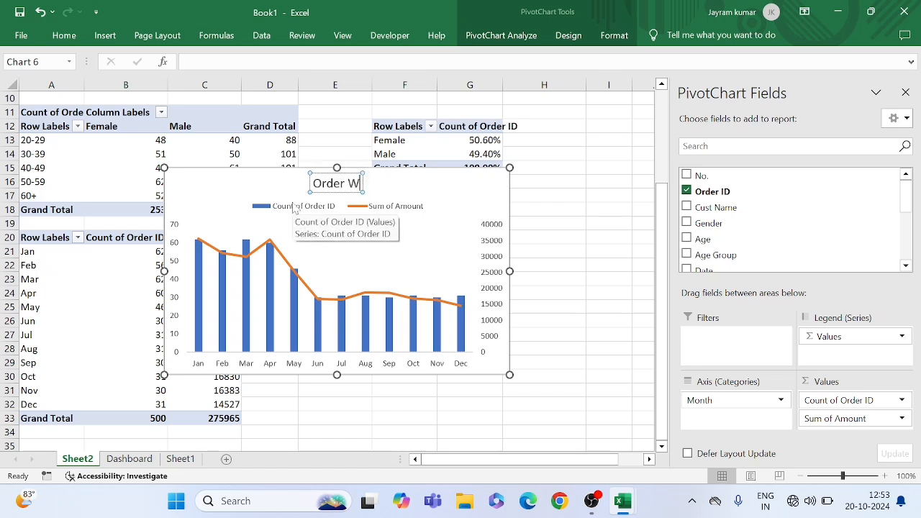
pyautogui.write('ise Sales')
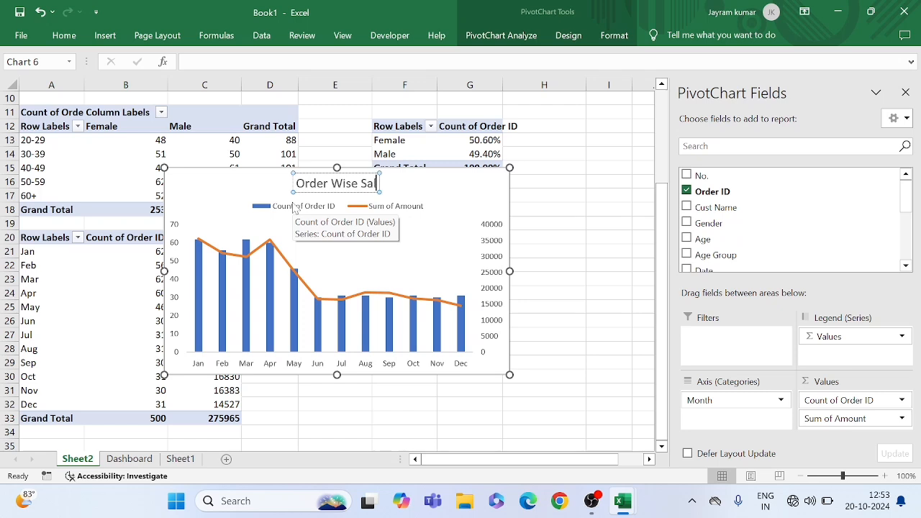
pyautogui.click(425, 188)
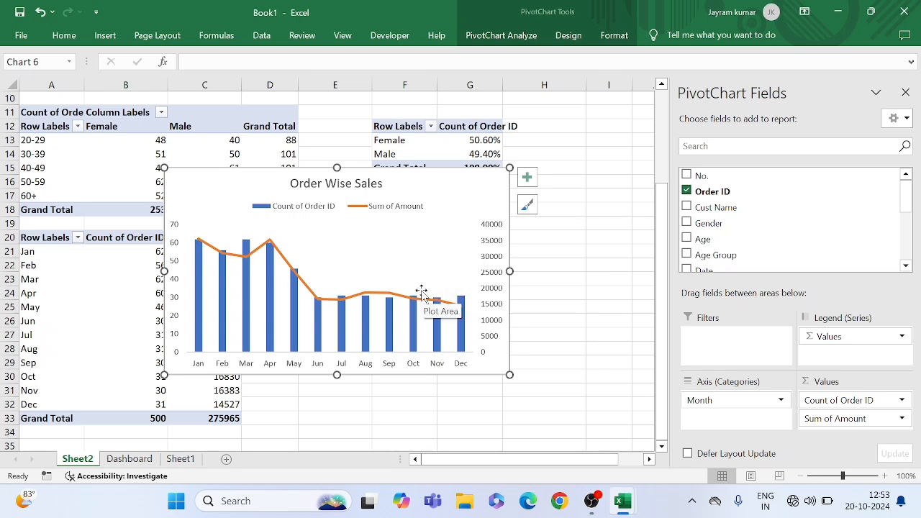
# Try showing data labels on the Order Wise Sales chart
pyautogui.click(528, 180)
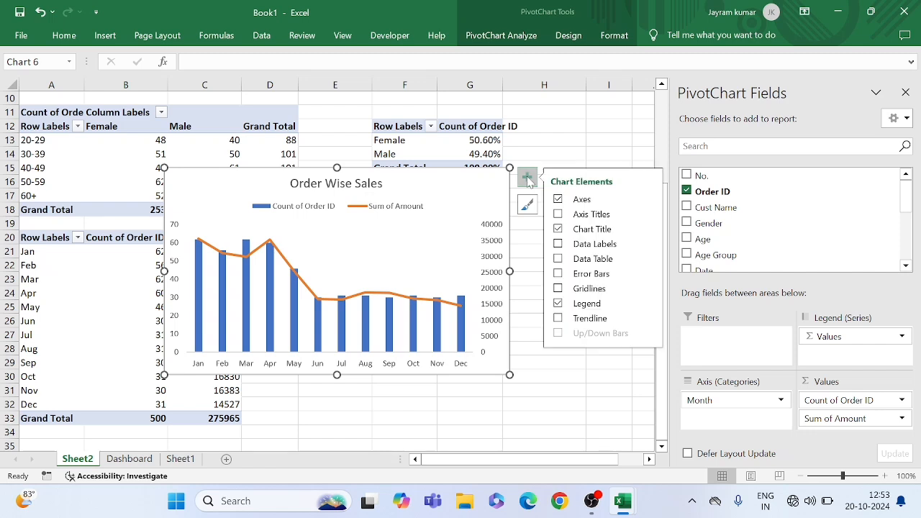
pyautogui.click(559, 245)
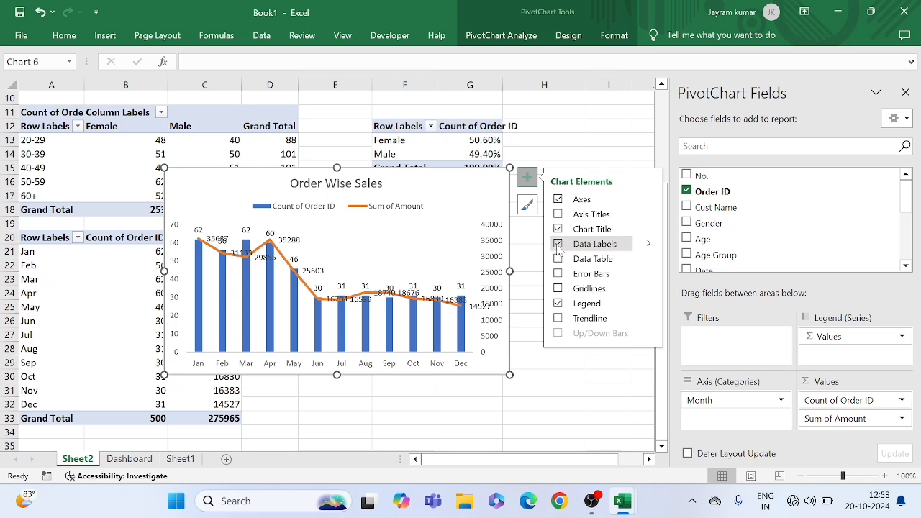
pyautogui.click(558, 245)
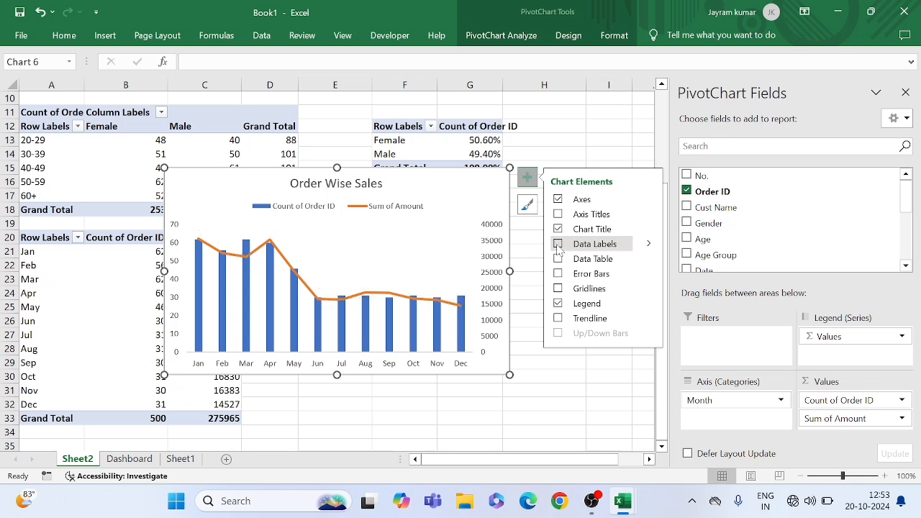
pyautogui.click(546, 132)
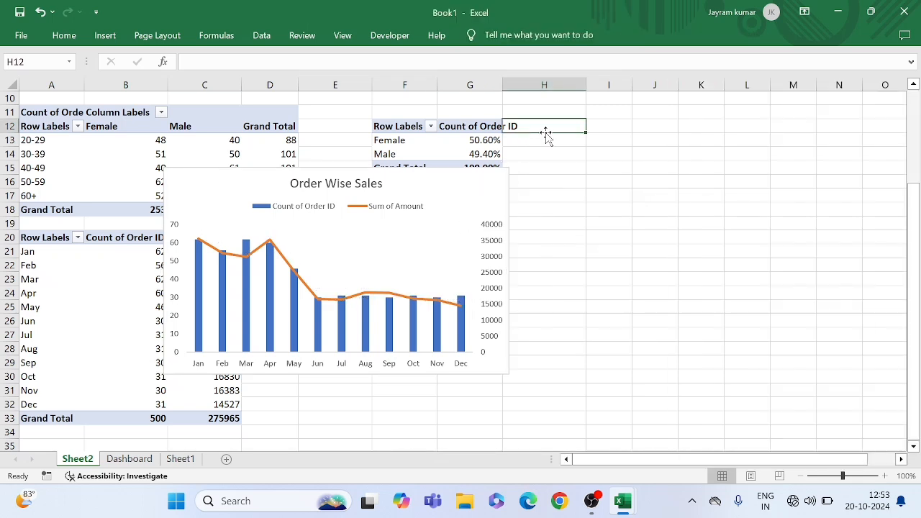
# Paste the Order Wise Sales chart into the Dashboard sheet and position it beside the Order Status chart
pyautogui.click(416, 271)
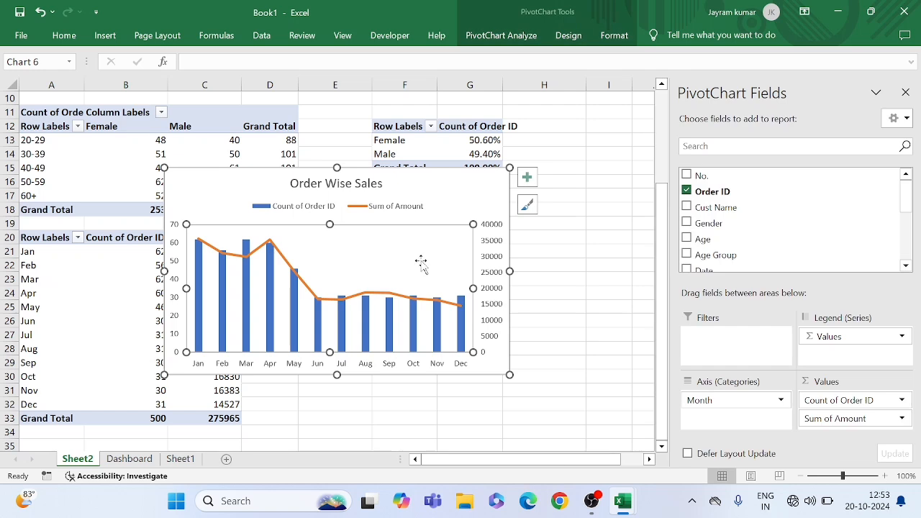
pyautogui.click(465, 197)
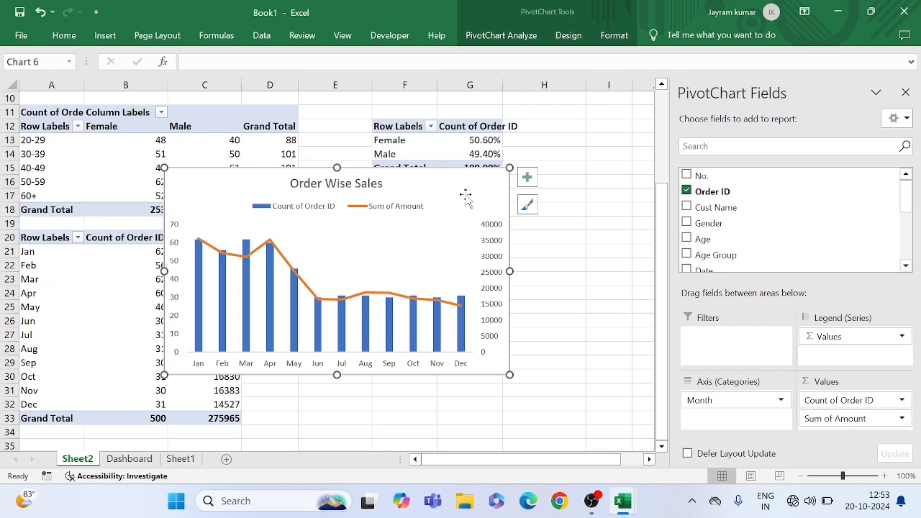
pyautogui.click(128, 460)
pyautogui.click(604, 284)
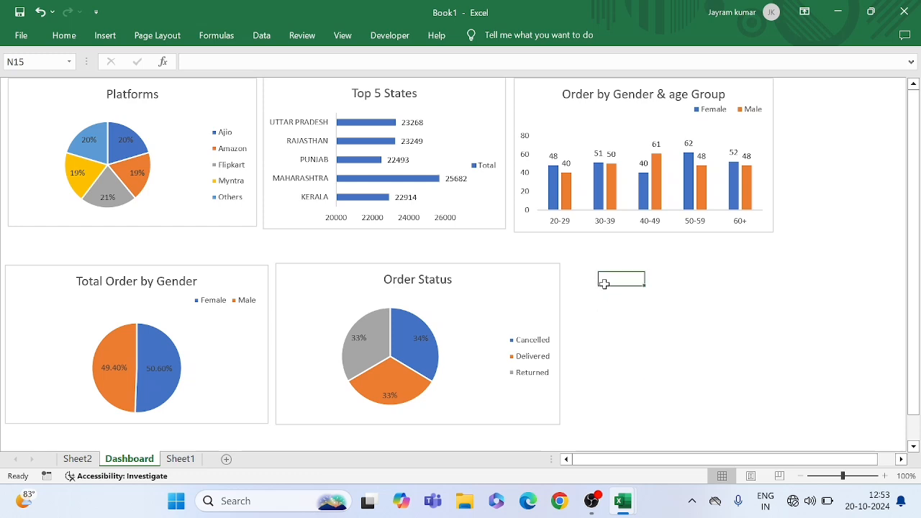
pyautogui.hotkey('ctrl', 'v')
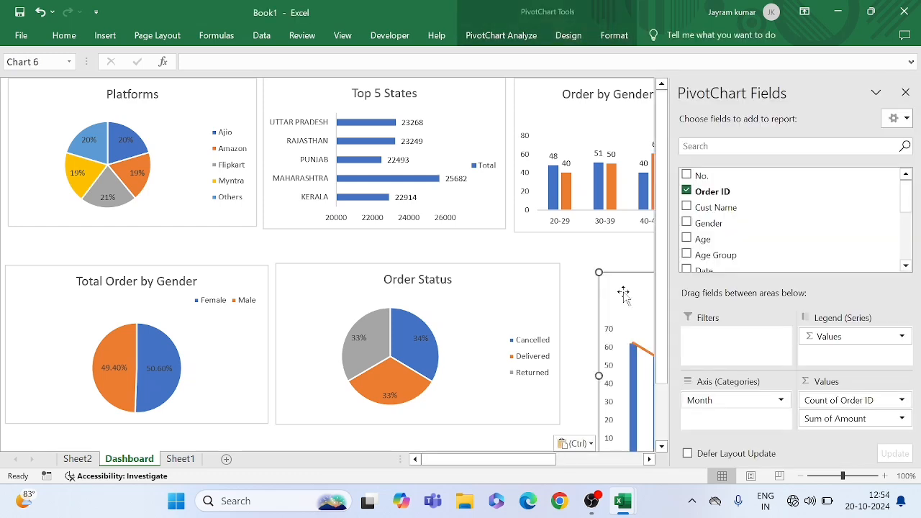
pyautogui.click(905, 92)
pyautogui.moveTo(643, 295)
pyautogui.mouseDown()
pyautogui.moveTo(621, 275)
pyautogui.moveTo(611, 283)
pyautogui.mouseUp()
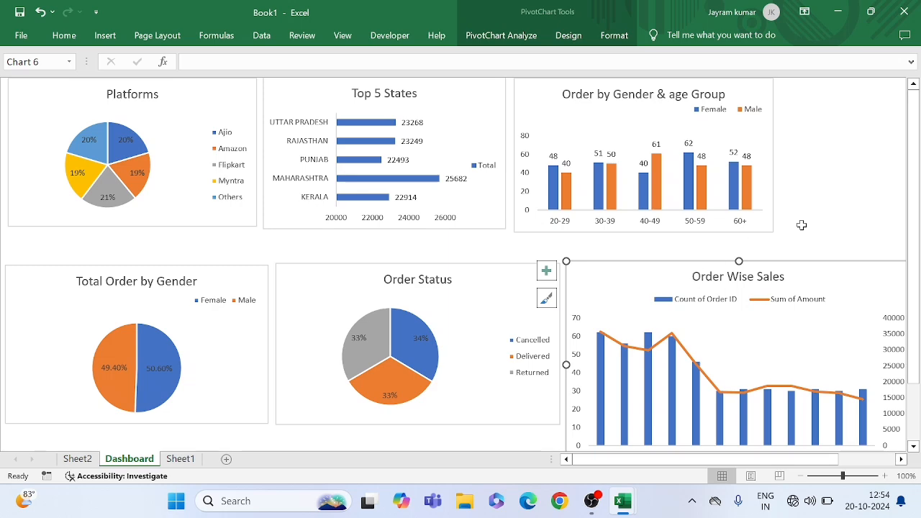
# Resize the Order Wise Sales chart so its height lines up with the Order Status chart and it fills the remaining row width
pyautogui.hscroll(3, 802, 225)
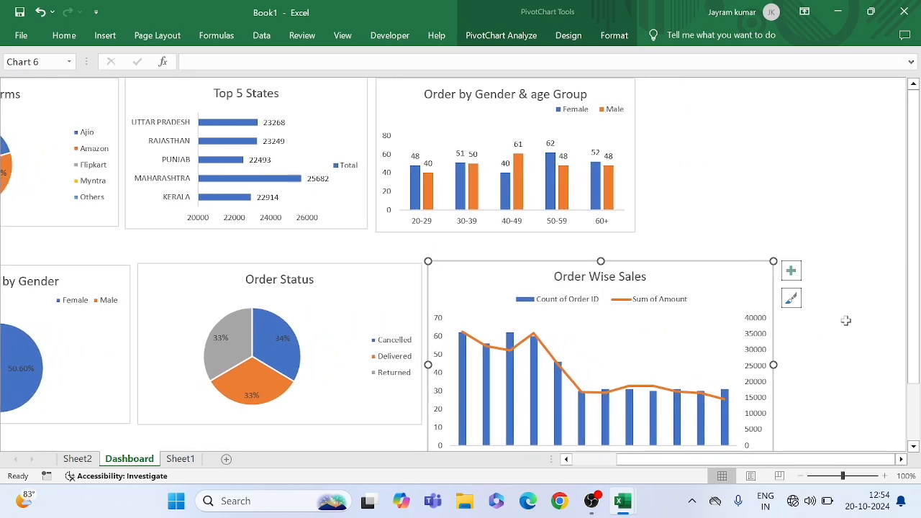
pyautogui.scroll(-2, 845, 321)
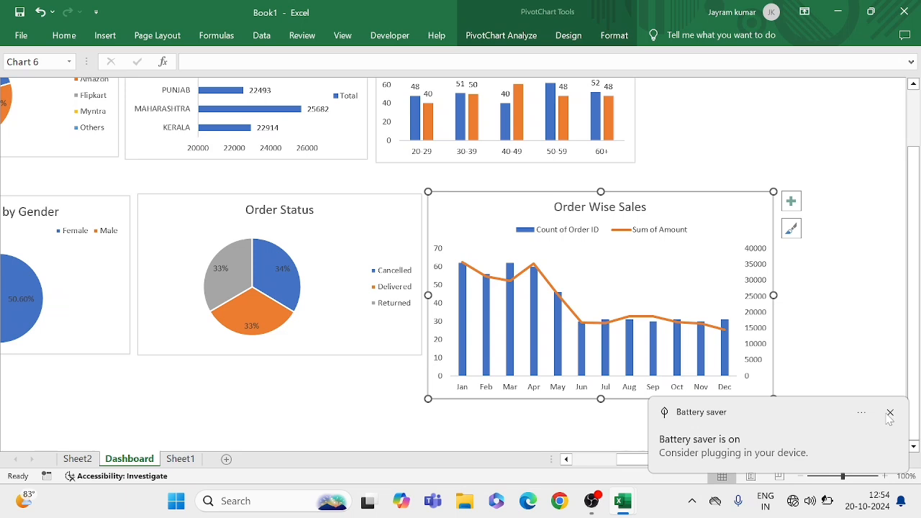
pyautogui.click(889, 415)
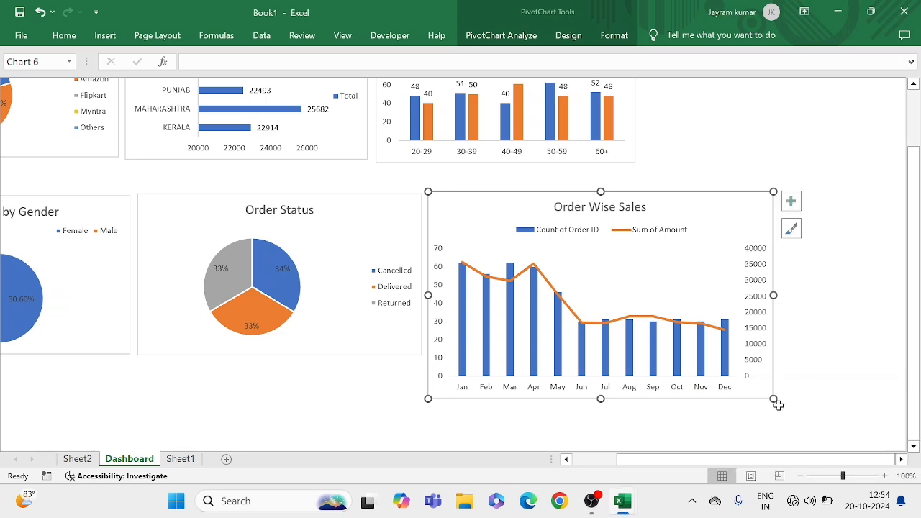
pyautogui.moveTo(774, 399); pyautogui.dragTo(741, 354)
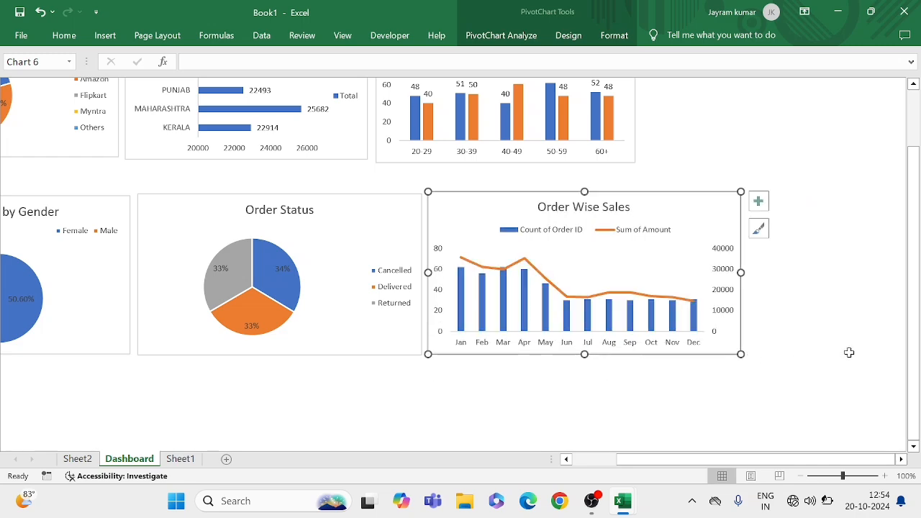
pyautogui.scroll(3, 849, 353)
pyautogui.scroll(-1, 849, 352)
pyautogui.hscroll(-3, 849, 352)
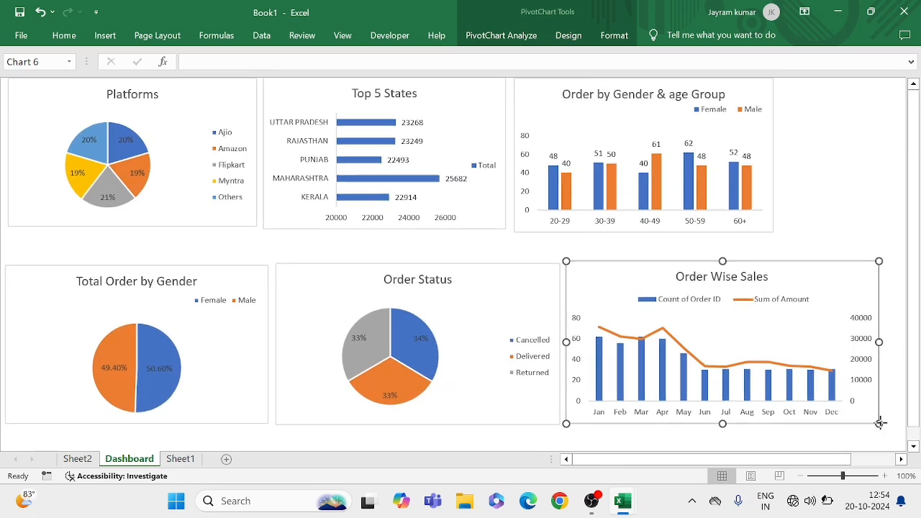
pyautogui.moveTo(879, 423); pyautogui.dragTo(896, 420)
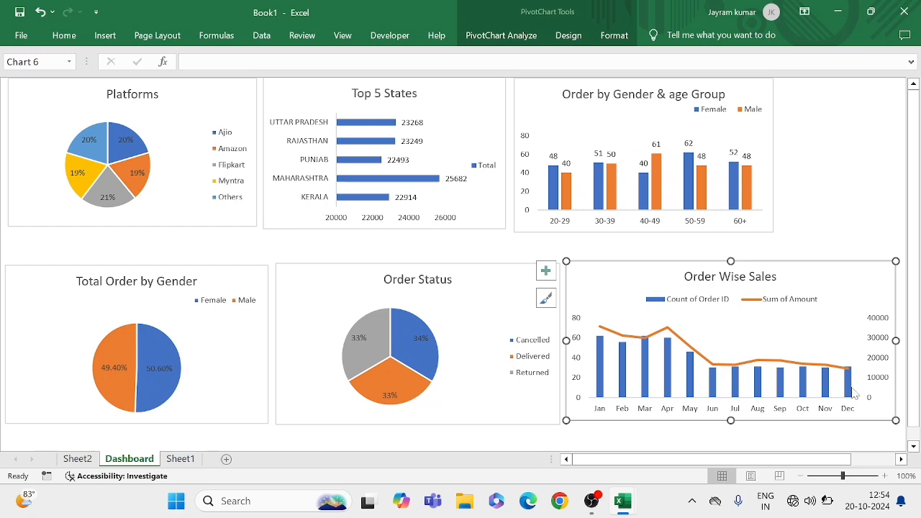
# Insert a Month slicer for the Platforms chart
pyautogui.click(829, 223)
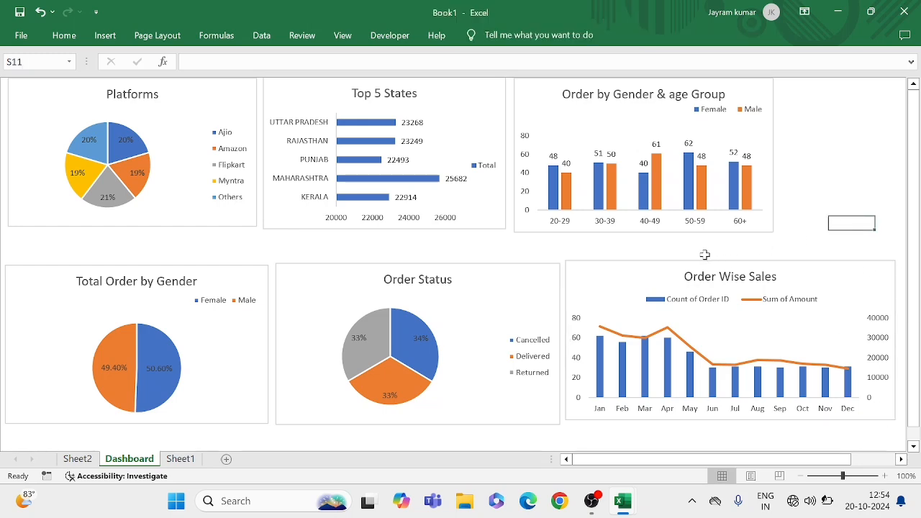
pyautogui.click(820, 165)
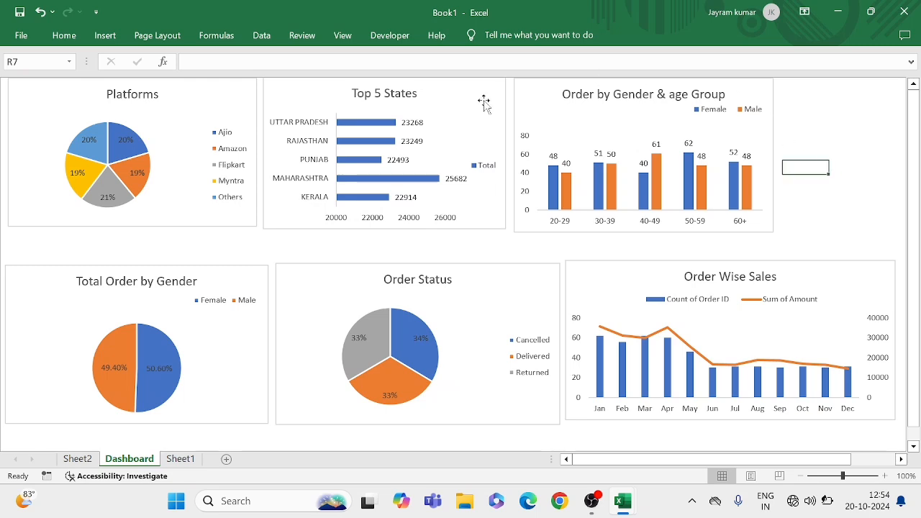
pyautogui.click(197, 115)
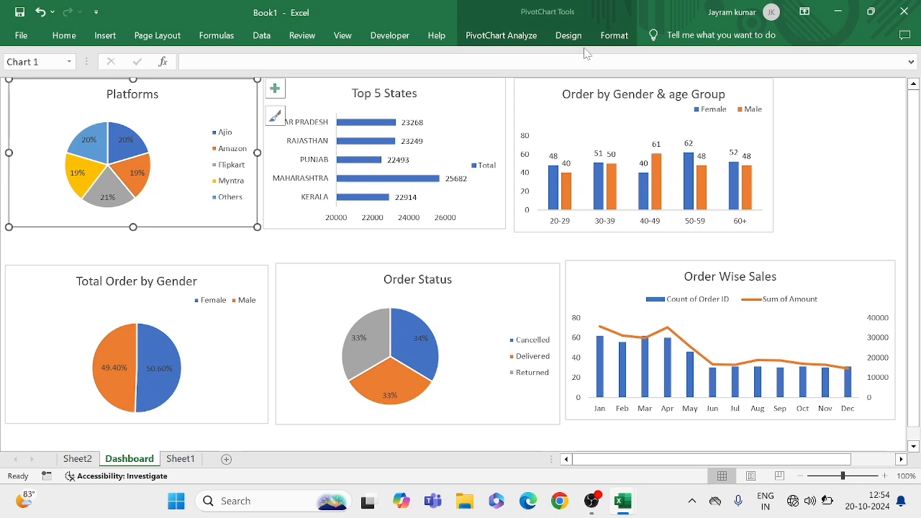
pyautogui.click(483, 47)
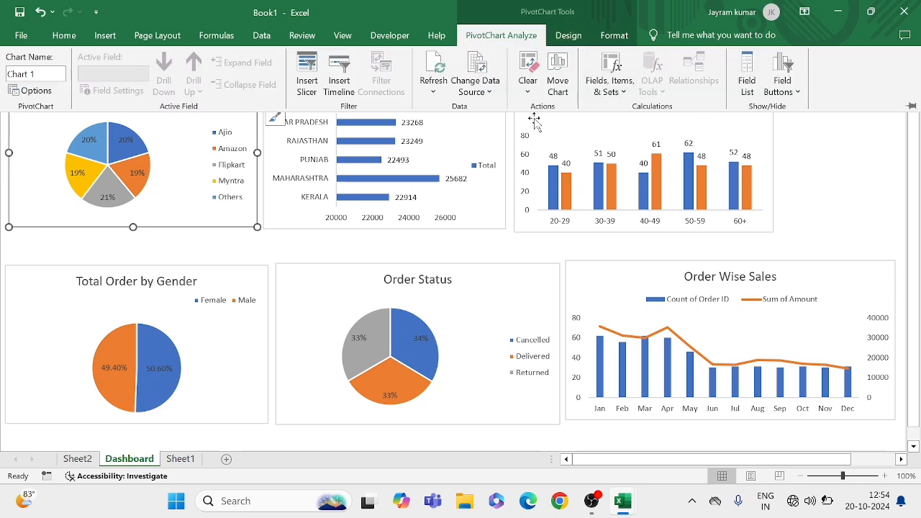
pyautogui.click(308, 82)
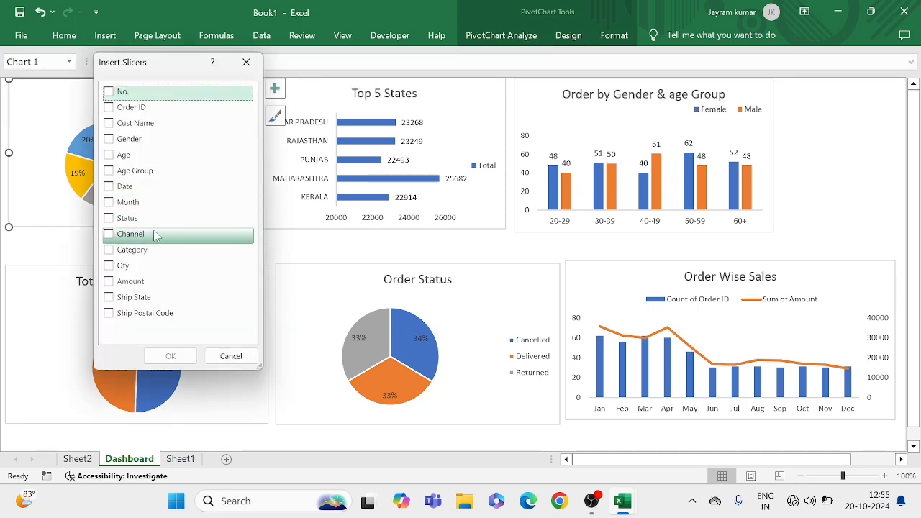
pyautogui.click(108, 204)
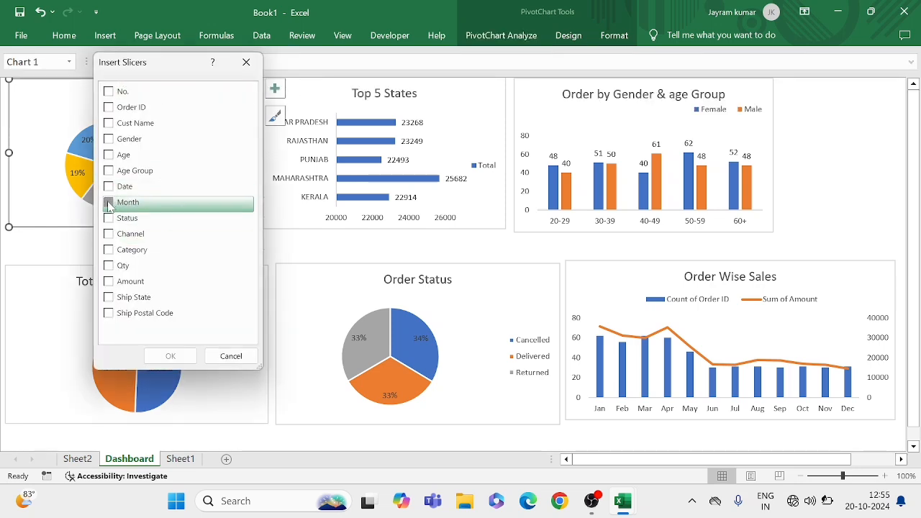
pyautogui.click(170, 356)
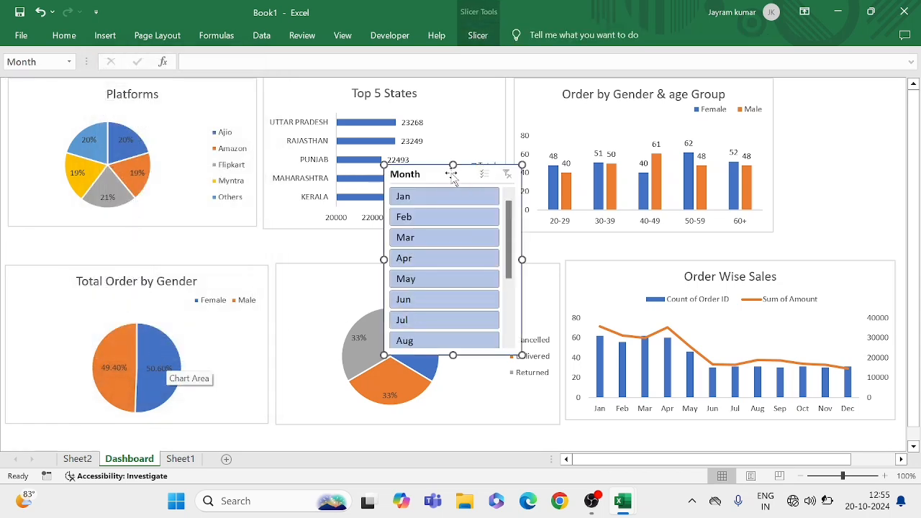
# Place the Month slicer beside the Order by Gender & age Group chart and shrink it to fit above the Order Wise Sales chart
pyautogui.moveTo(450, 175); pyautogui.dragTo(831, 86)
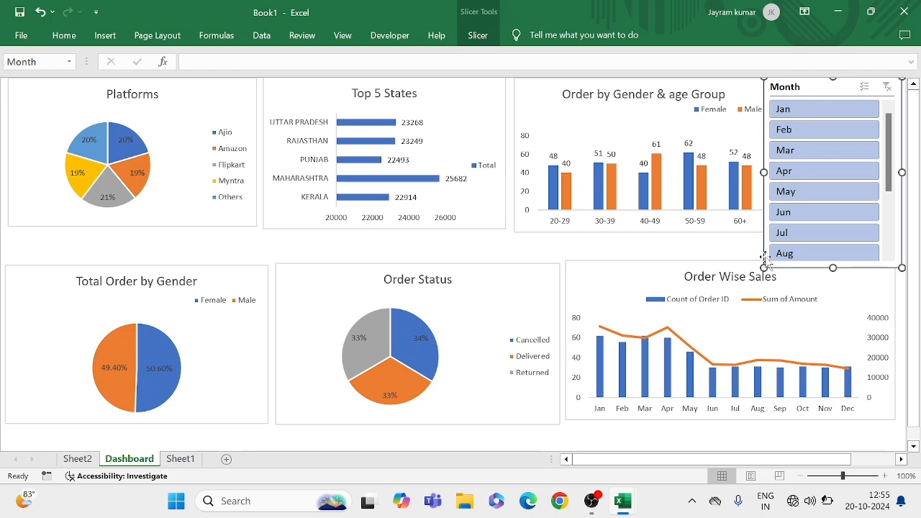
pyautogui.moveTo(767, 265); pyautogui.dragTo(768, 249)
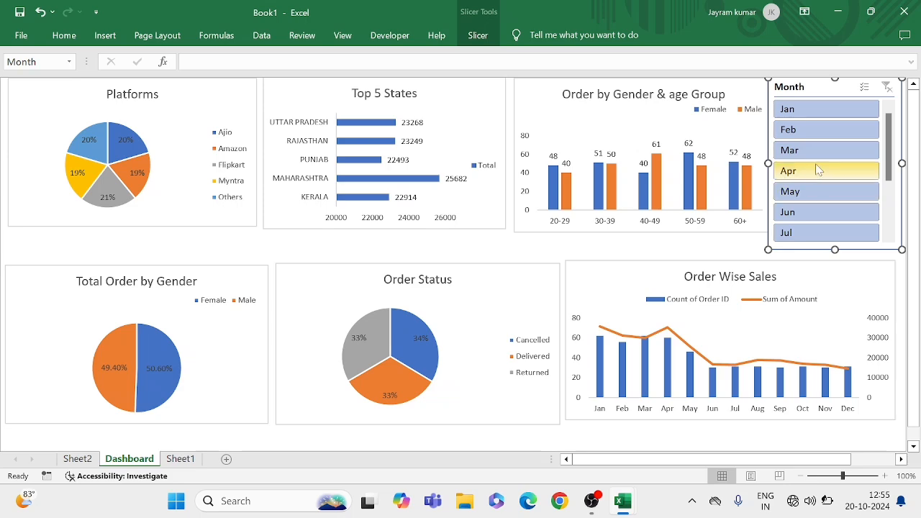
pyautogui.click(721, 246)
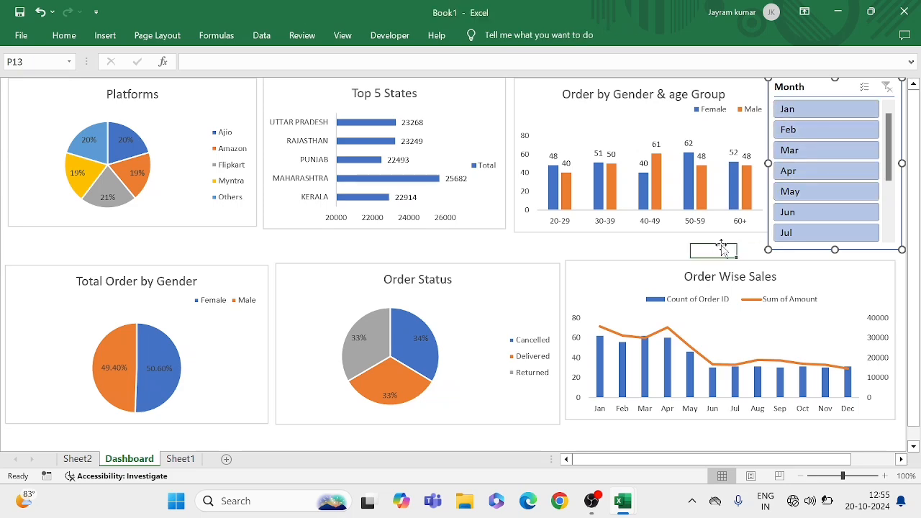
pyautogui.hscroll(2, 788, 275)
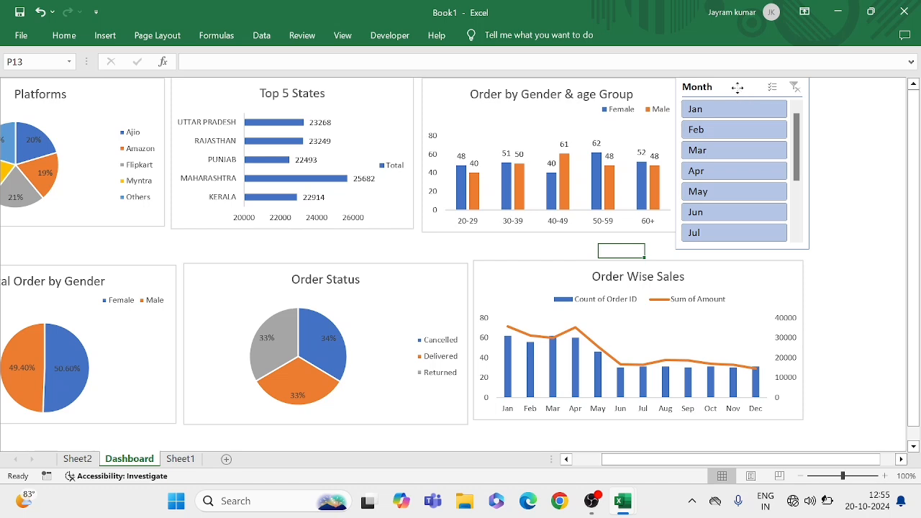
pyautogui.moveTo(738, 88); pyautogui.dragTo(750, 88)
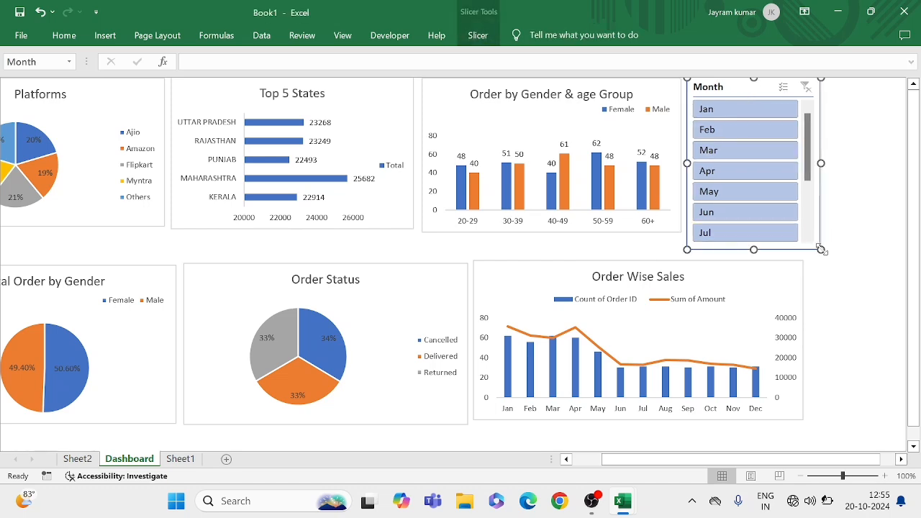
pyautogui.moveTo(821, 249); pyautogui.dragTo(812, 245)
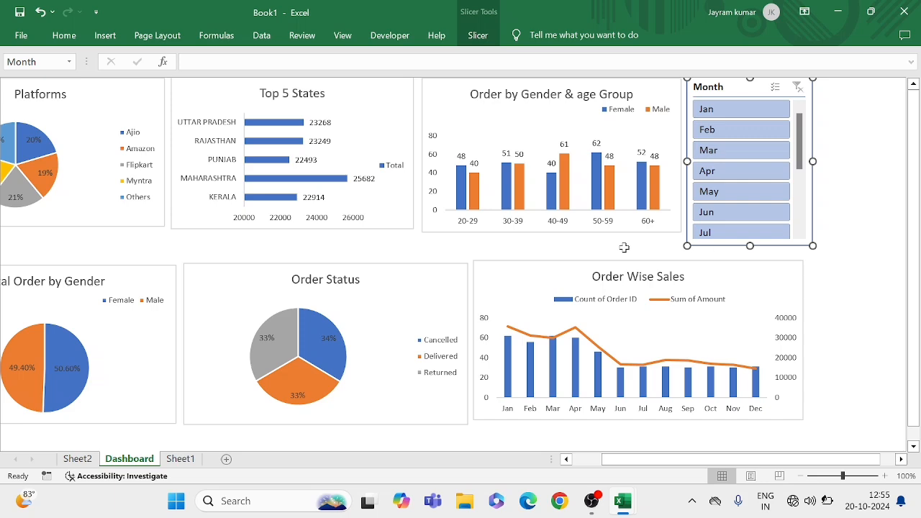
pyautogui.hscroll(-3, 624, 247)
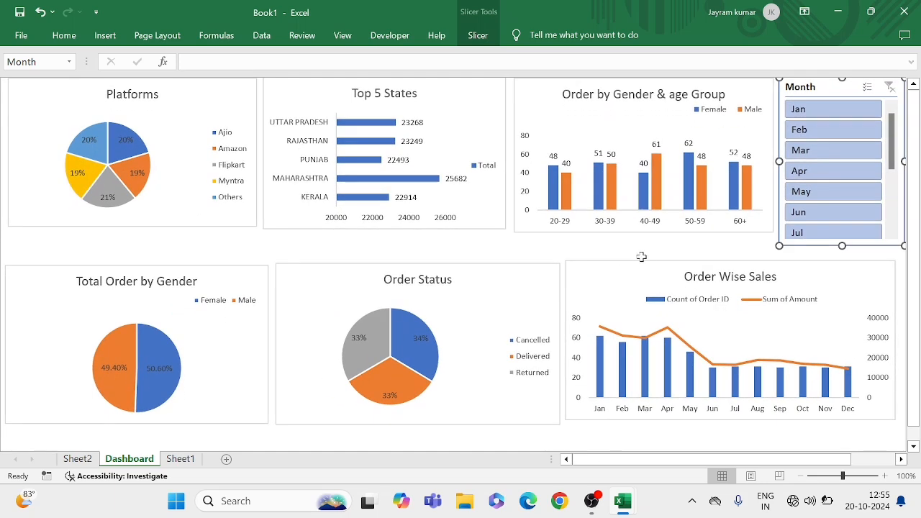
pyautogui.press('Escape')
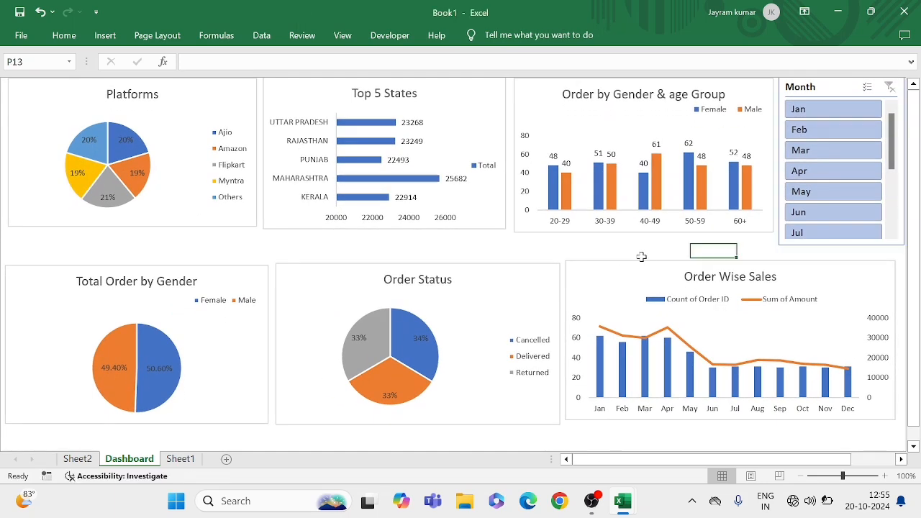
# Turn off the header display in the Month slicer's settings
pyautogui.click(808, 89)
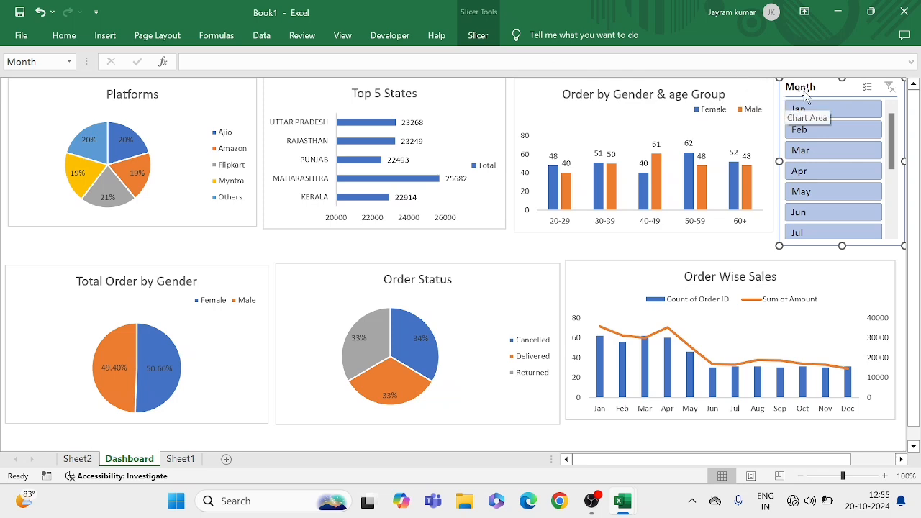
pyautogui.click(472, 40)
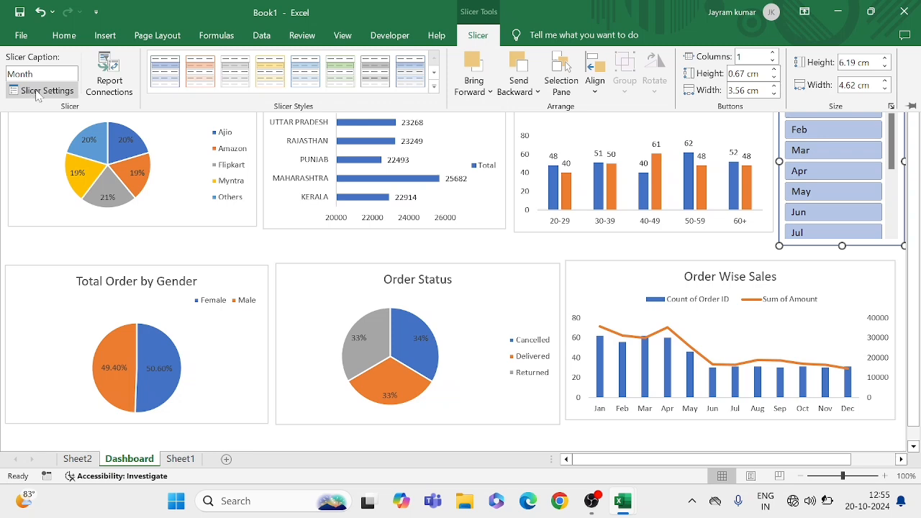
pyautogui.click(43, 91)
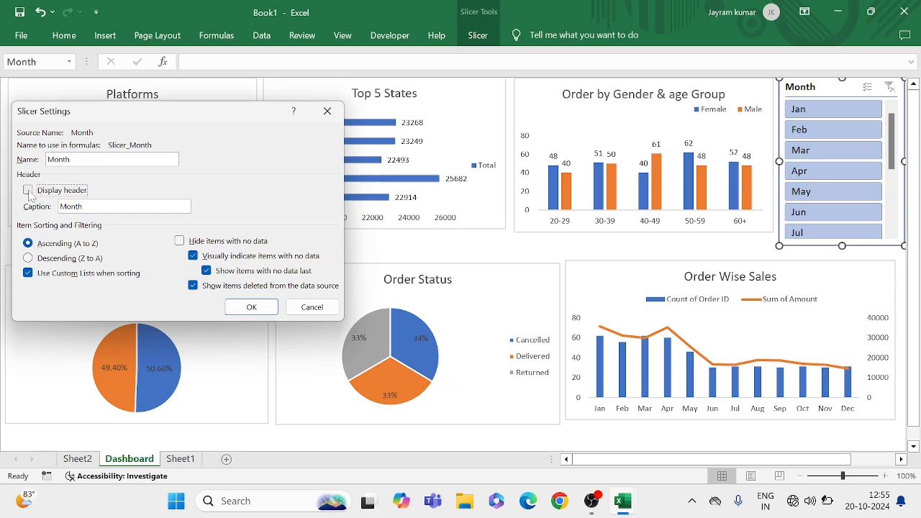
pyautogui.click(251, 308)
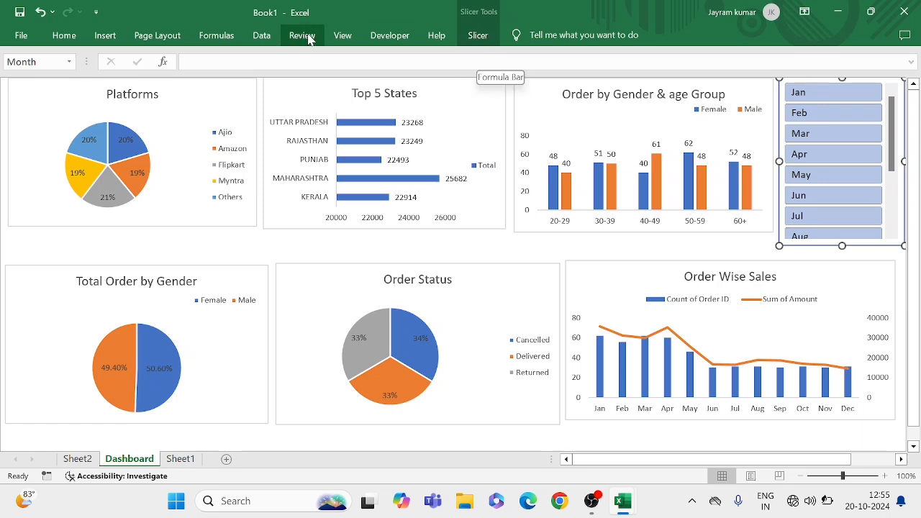
# Try the light yellow and the dark yellow slicer styles on the Month slicer
pyautogui.click(478, 36)
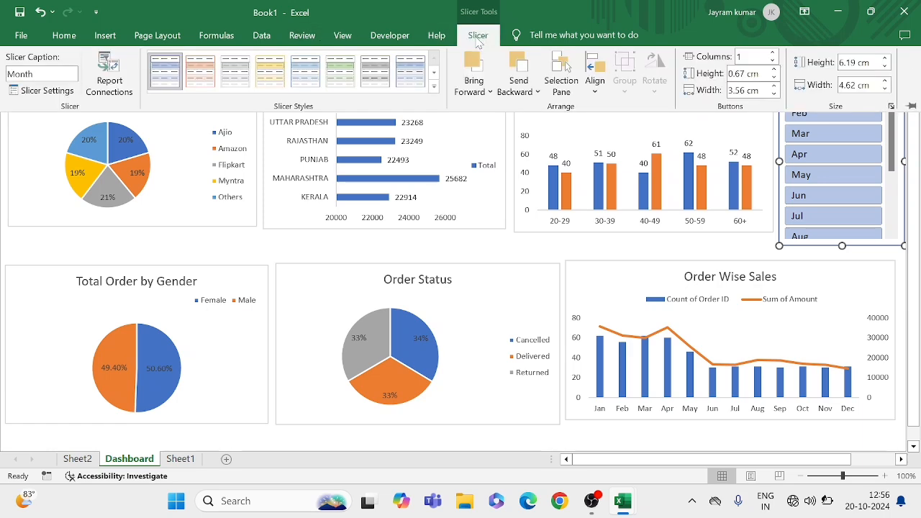
pyautogui.click(269, 75)
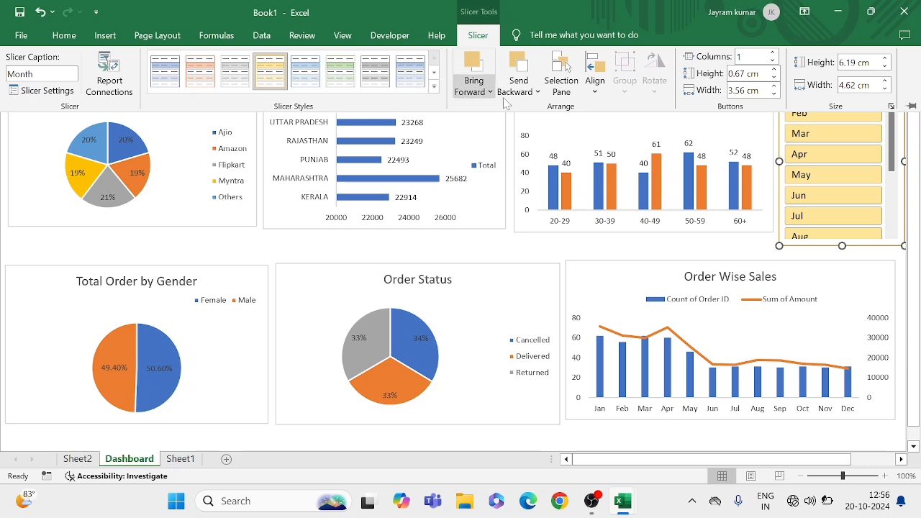
pyautogui.click(434, 87)
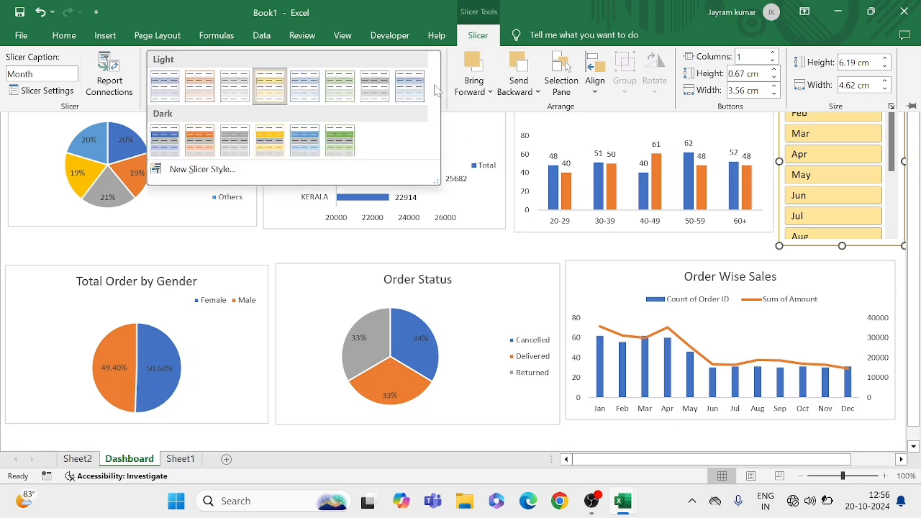
pyautogui.click(275, 143)
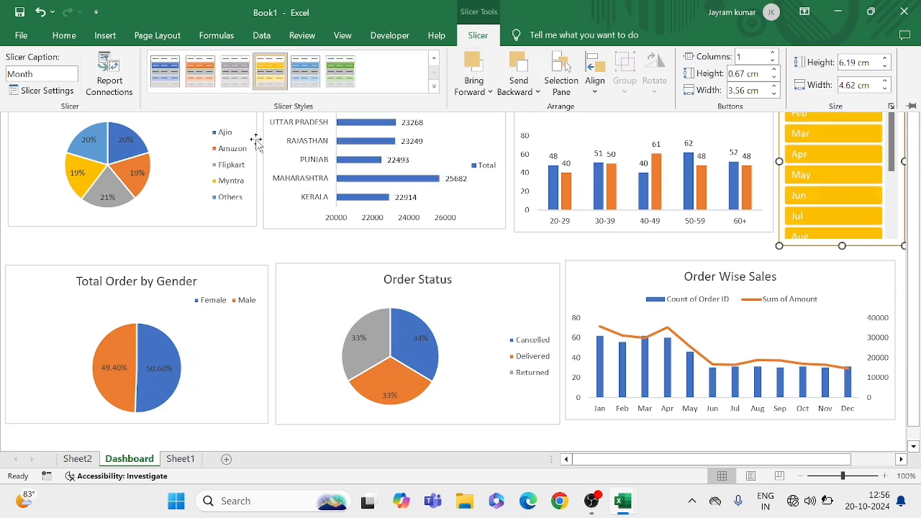
# Apply the dark orange slicer style to the Month slicer and deselect it
pyautogui.click(434, 88)
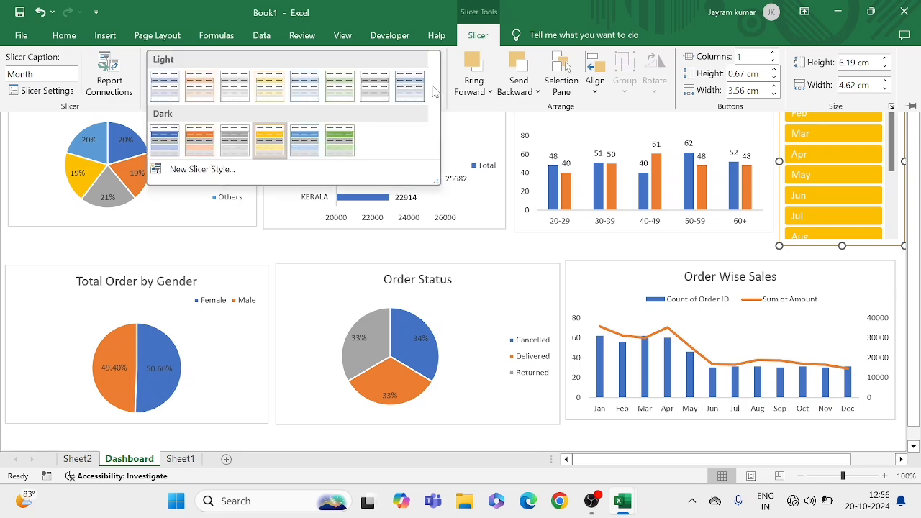
pyautogui.click(209, 136)
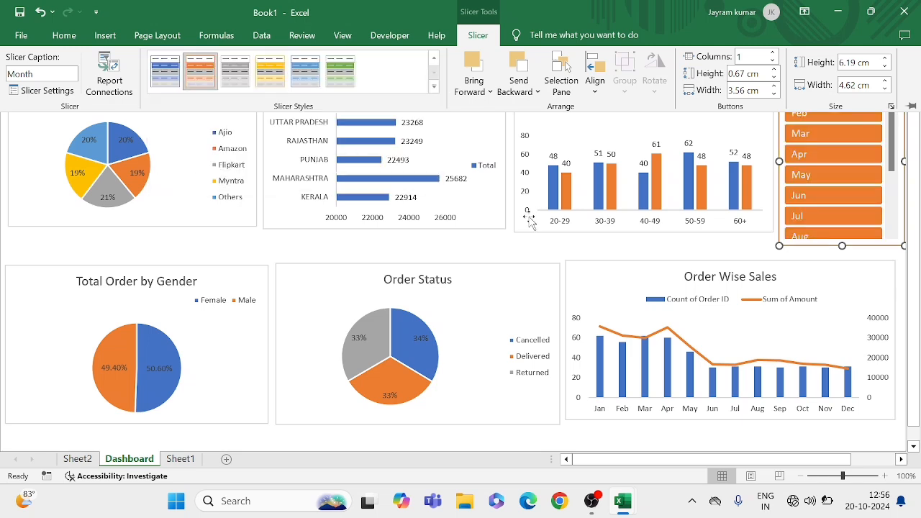
pyautogui.click(665, 252)
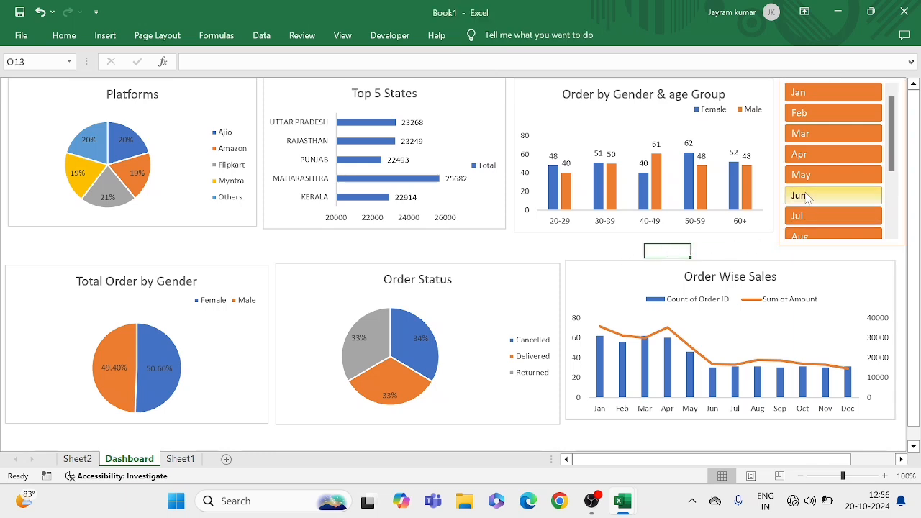
# Tick PivotTable1, PivotTable2, PivotTable3, PivotTable5 and PivotTable6 in the Month slicer's report connections
pyautogui.click(783, 87)
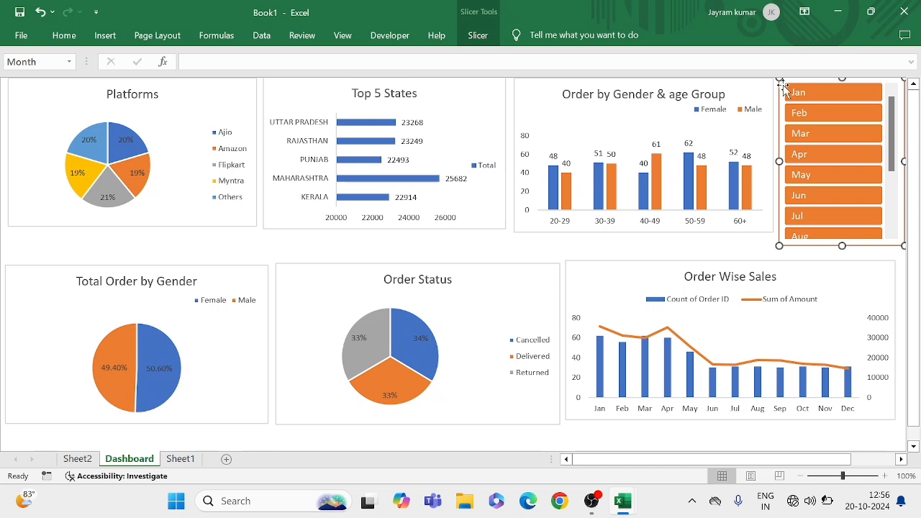
pyautogui.rightClick(784, 88)
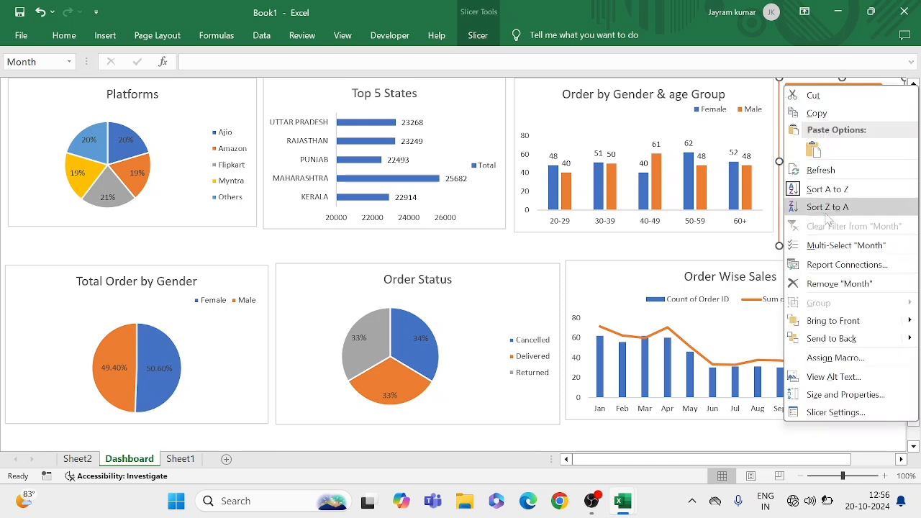
pyautogui.click(832, 266)
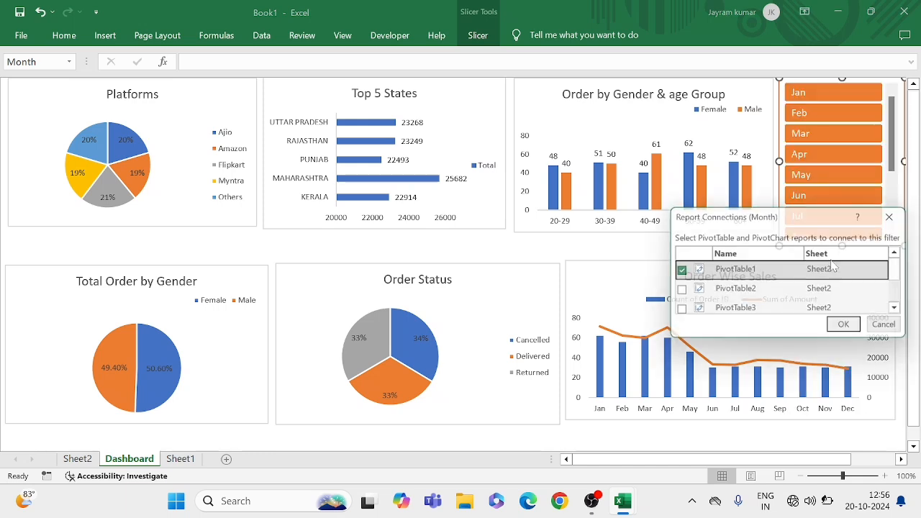
pyautogui.click(678, 311)
pyautogui.scroll(-1, 719, 282)
pyautogui.scroll(-1, 720, 283)
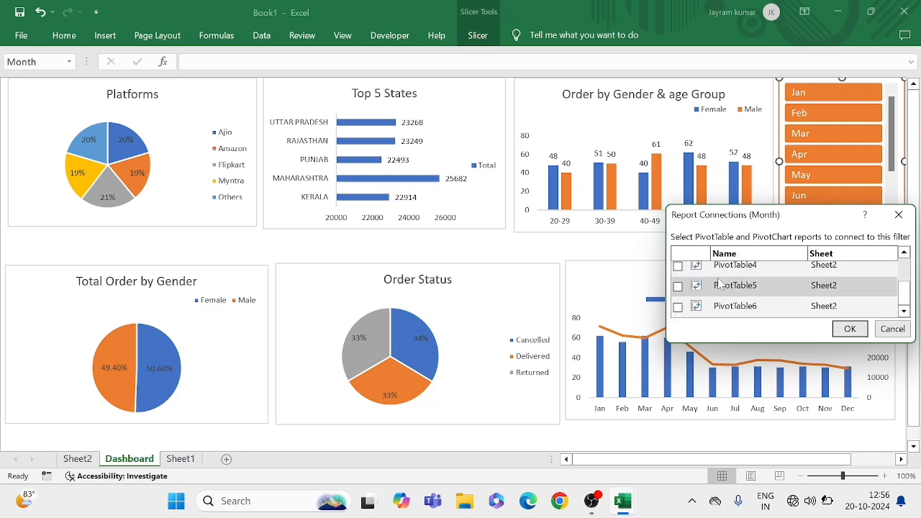
pyautogui.scroll(-1, 696, 298)
pyautogui.click(685, 308)
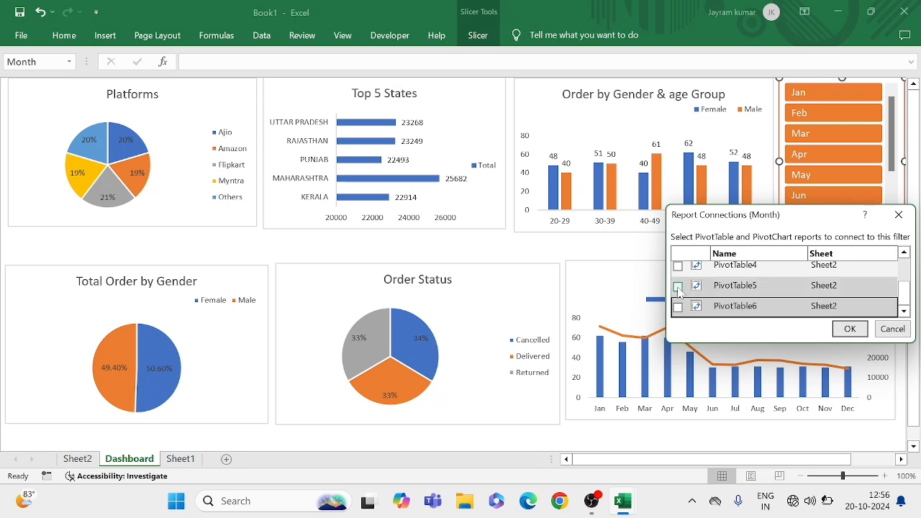
pyautogui.click(678, 286)
pyautogui.click(677, 307)
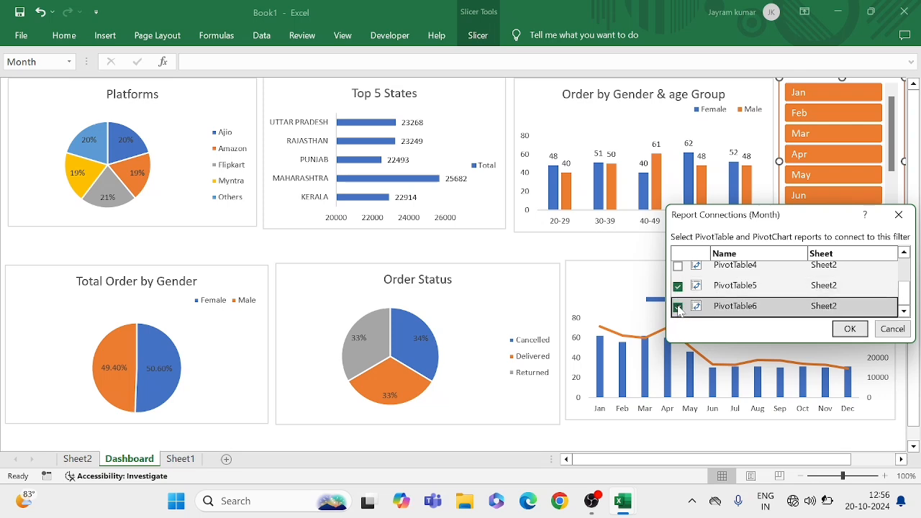
# Add PivotTable4 to the Month slicer's report connections, apply the connections to all six pivot tables and deselect the slicer
pyautogui.scroll(3, 688, 295)
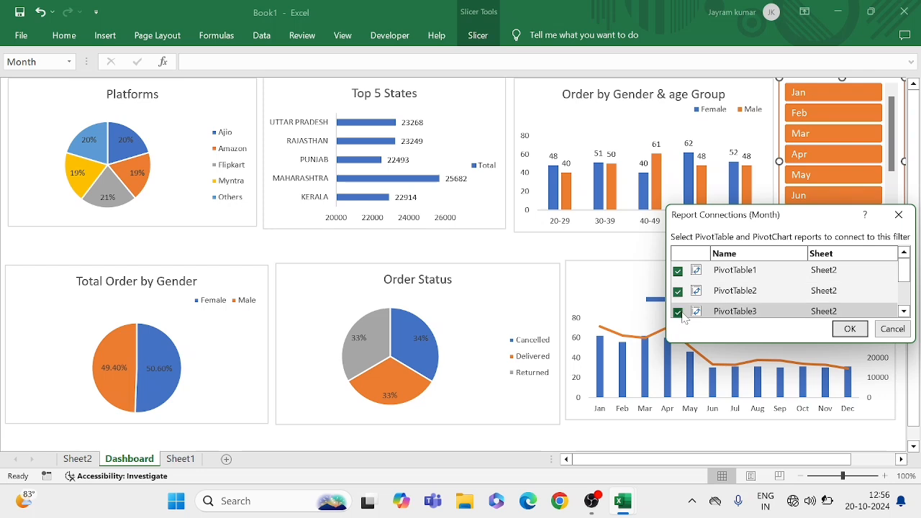
pyautogui.scroll(-1, 729, 296)
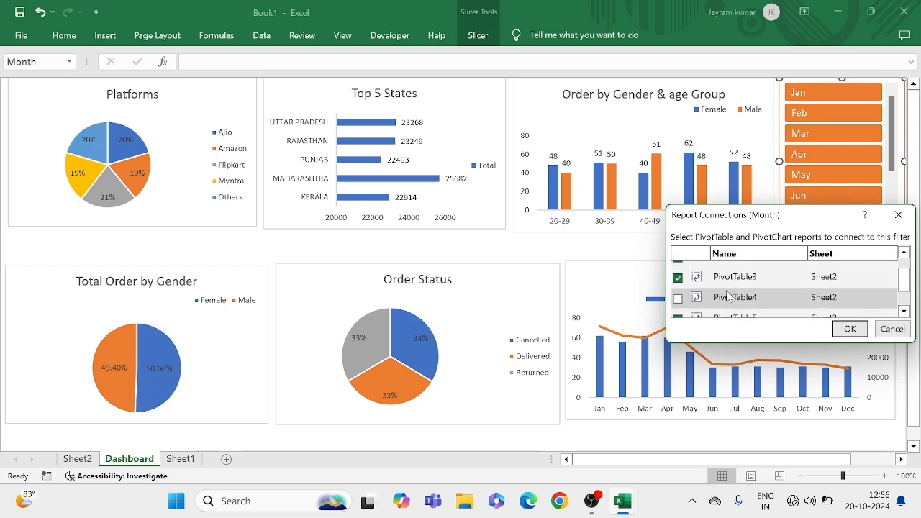
pyautogui.click(677, 301)
pyautogui.scroll(-1, 726, 301)
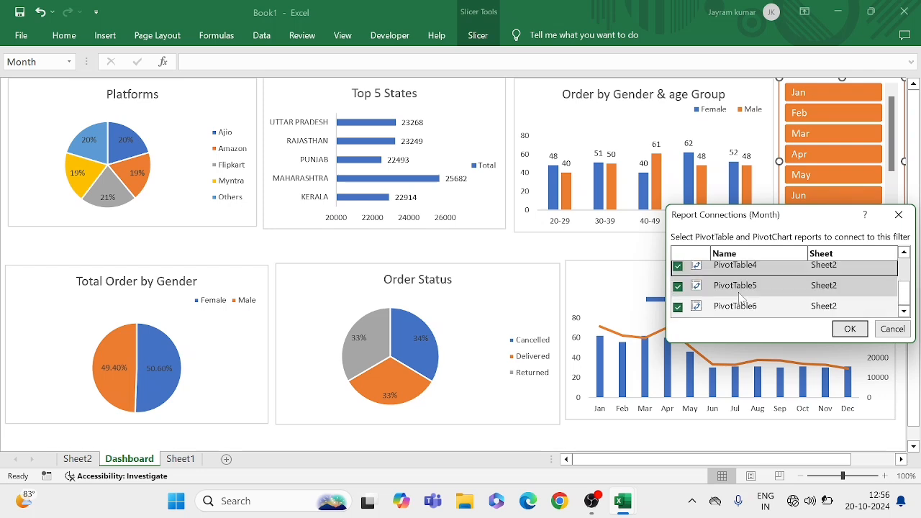
pyautogui.scroll(2, 741, 297)
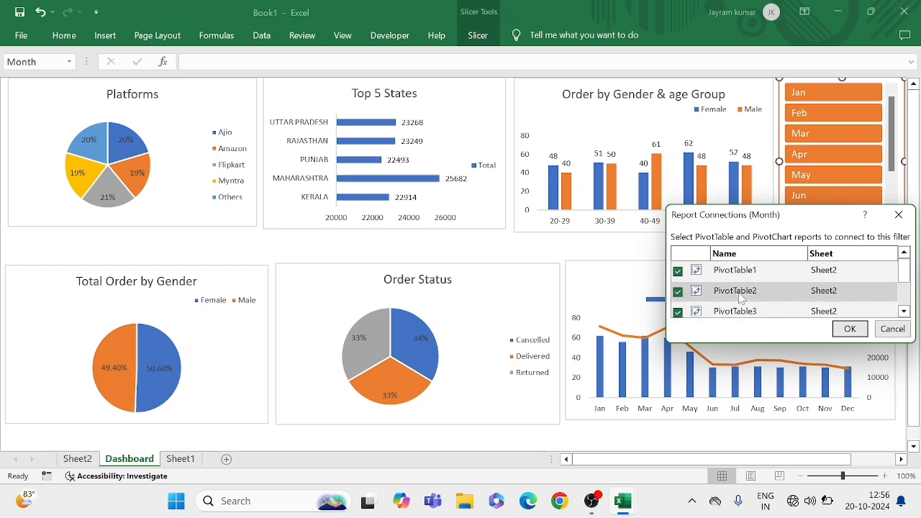
pyautogui.click(849, 330)
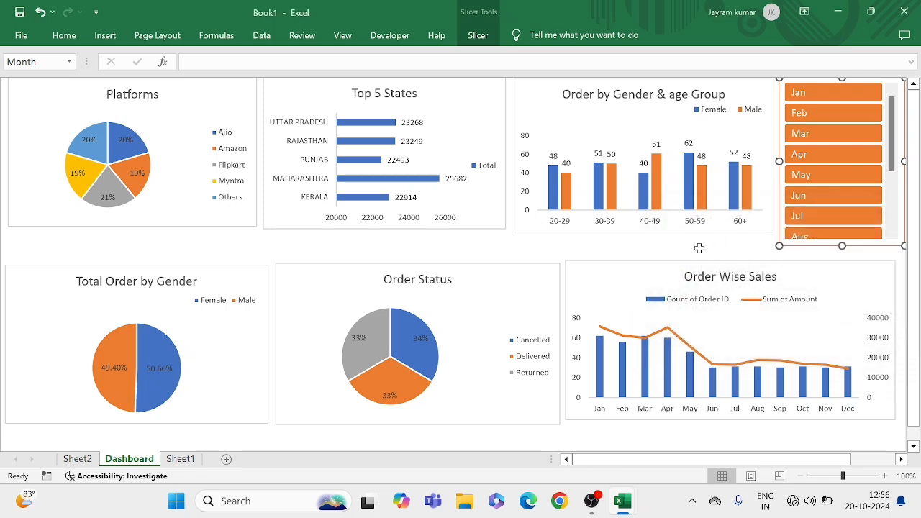
pyautogui.click(699, 247)
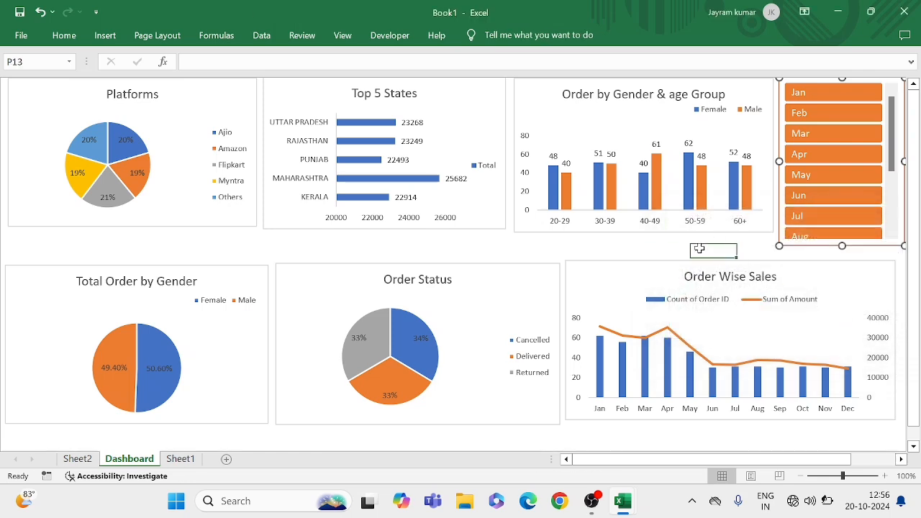
# Test the Month slicer by filtering the dashboard charts to Jun, May, Mar, May again and Apr, one month at a time
pyautogui.click(804, 196)
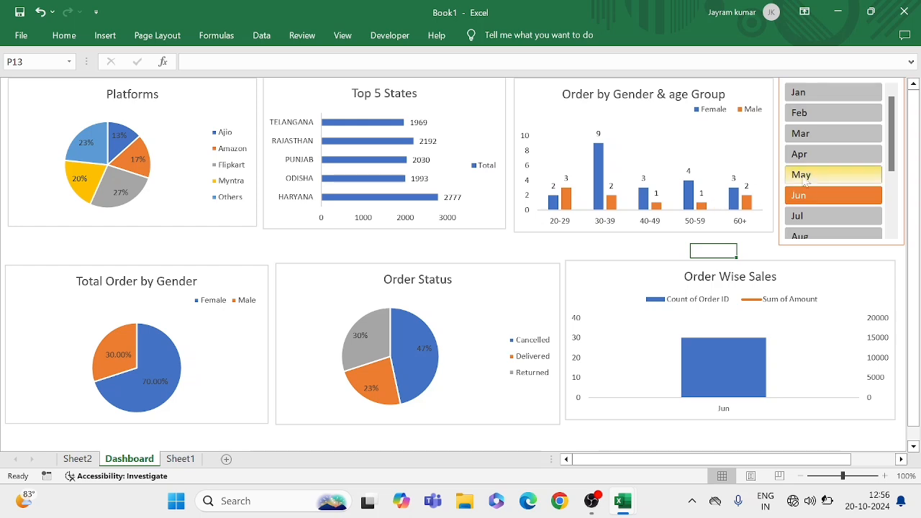
pyautogui.click(813, 176)
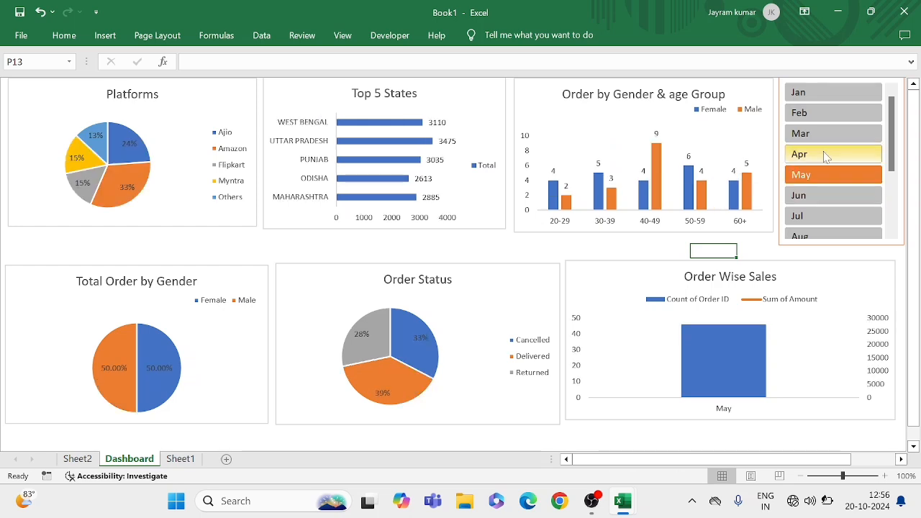
pyautogui.click(829, 141)
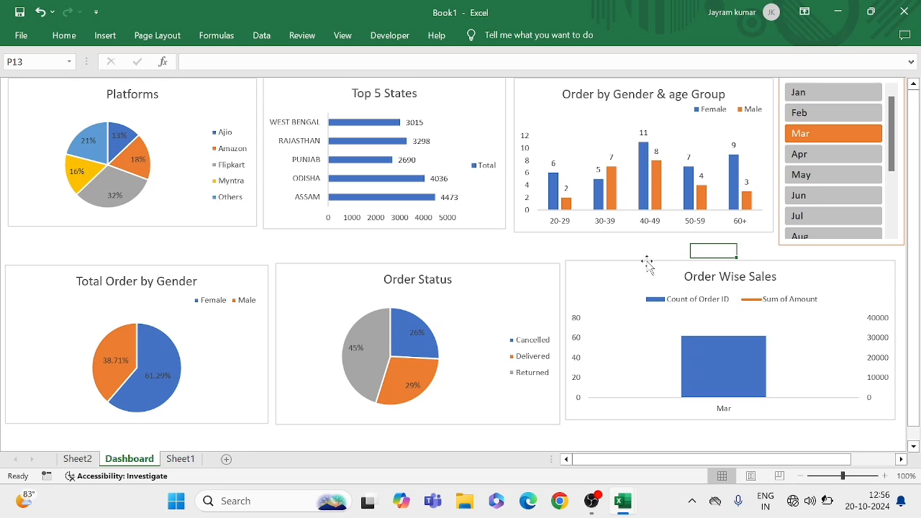
pyautogui.click(820, 176)
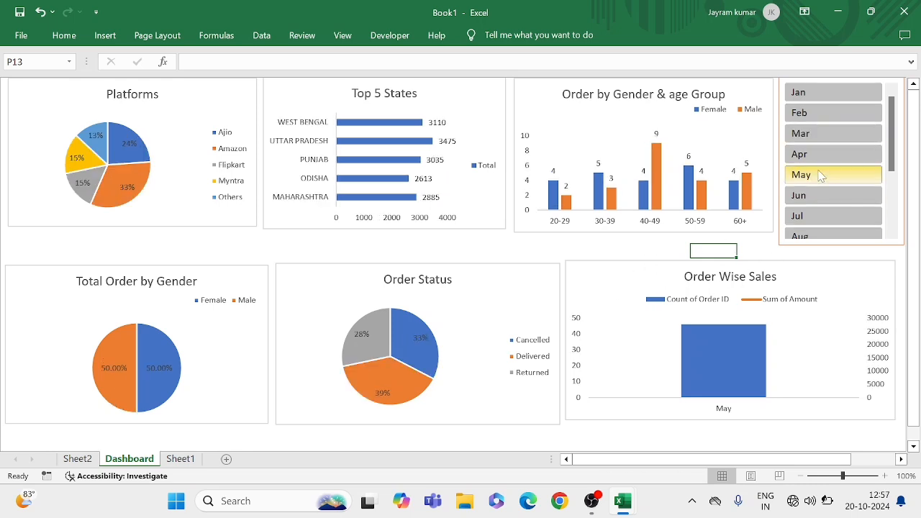
pyautogui.click(816, 155)
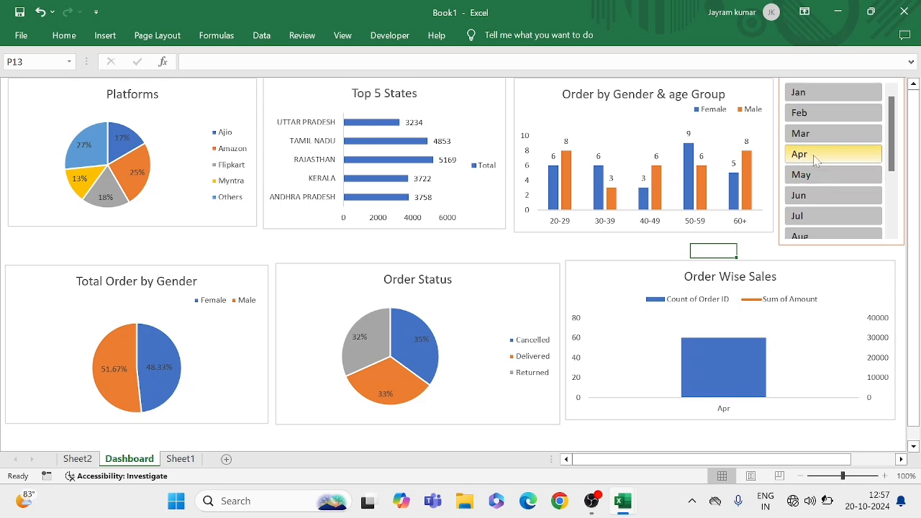
# Clear the filter from the Month slicer and deselect it
pyautogui.rightClick(811, 157)
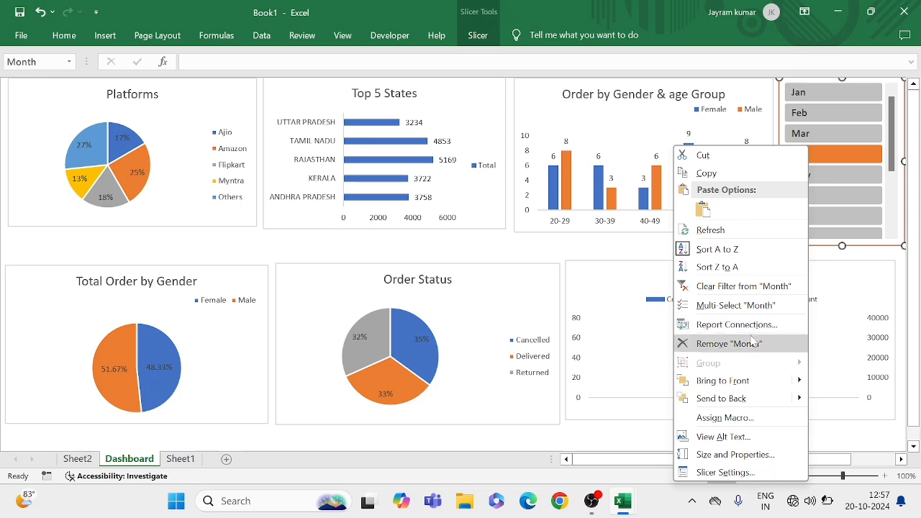
pyautogui.click(729, 288)
pyautogui.click(680, 246)
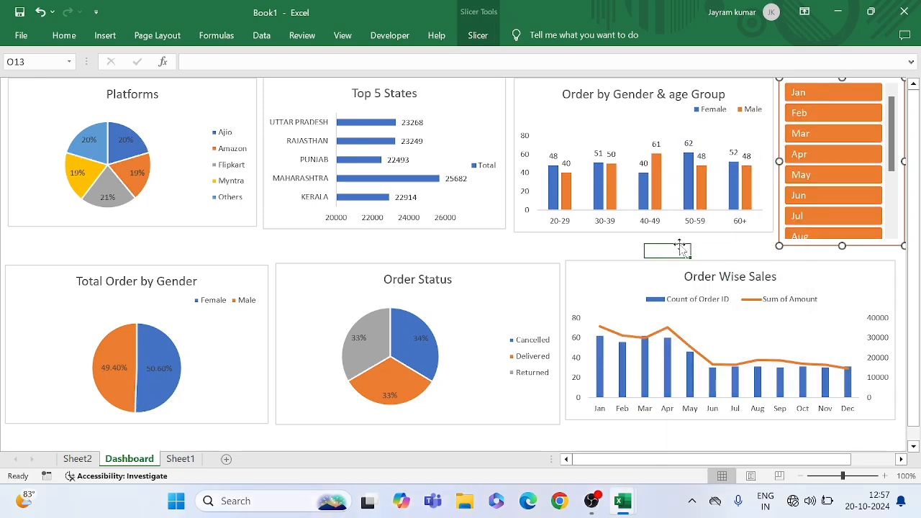
pyautogui.click(737, 251)
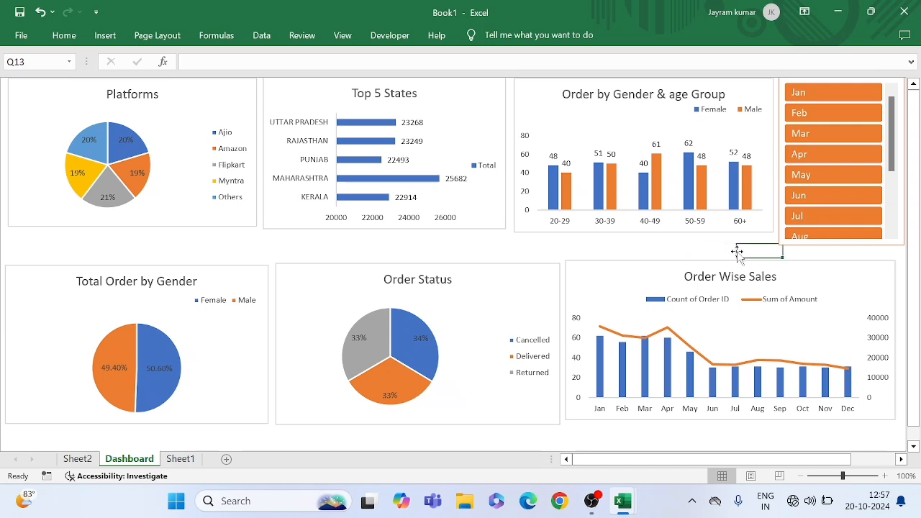